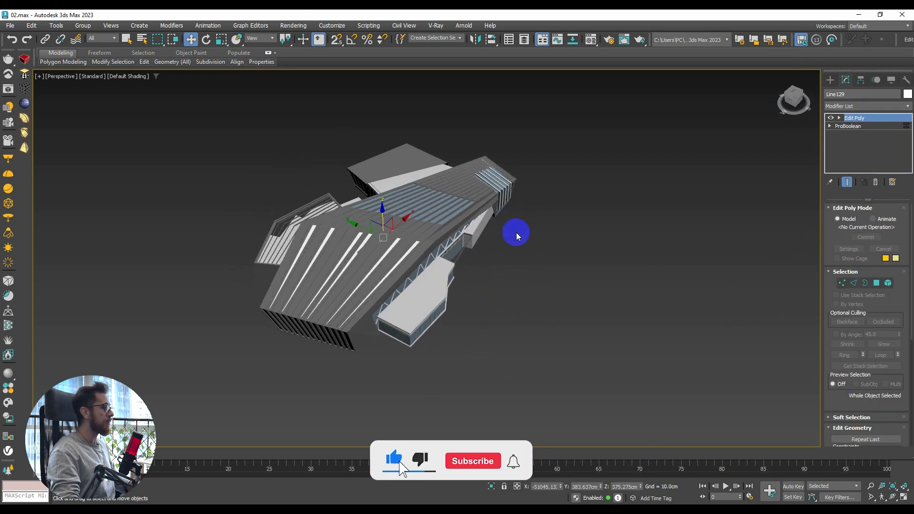
left_click(399, 251)
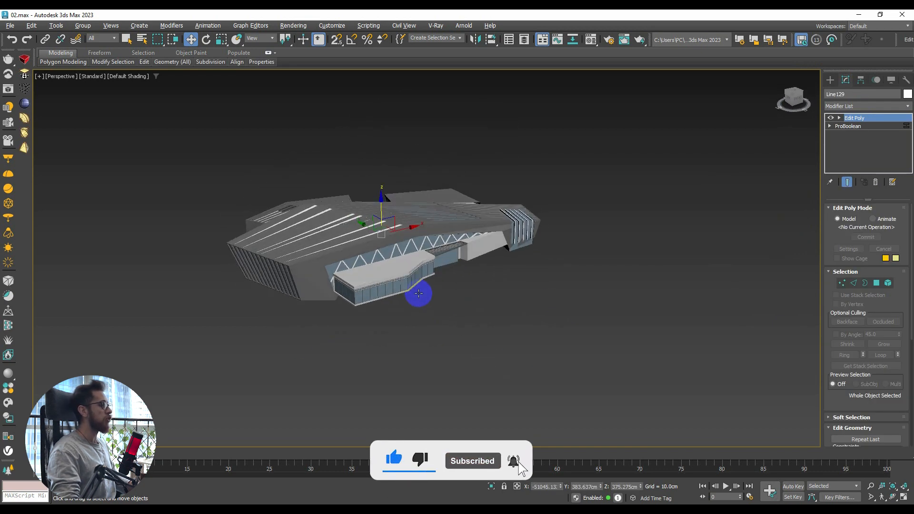
left_click(494, 338)
left_click_drag(494, 338, 497, 349)
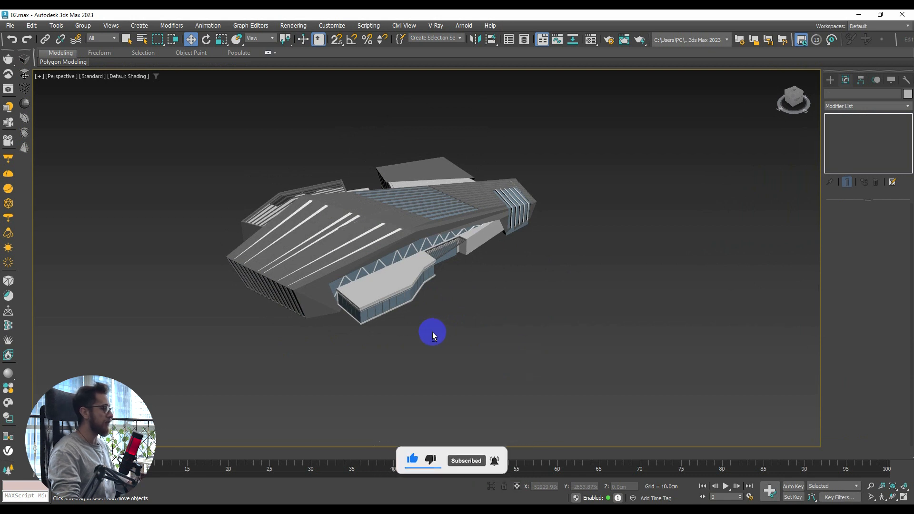
left_click_drag(597, 392, 295, 181)
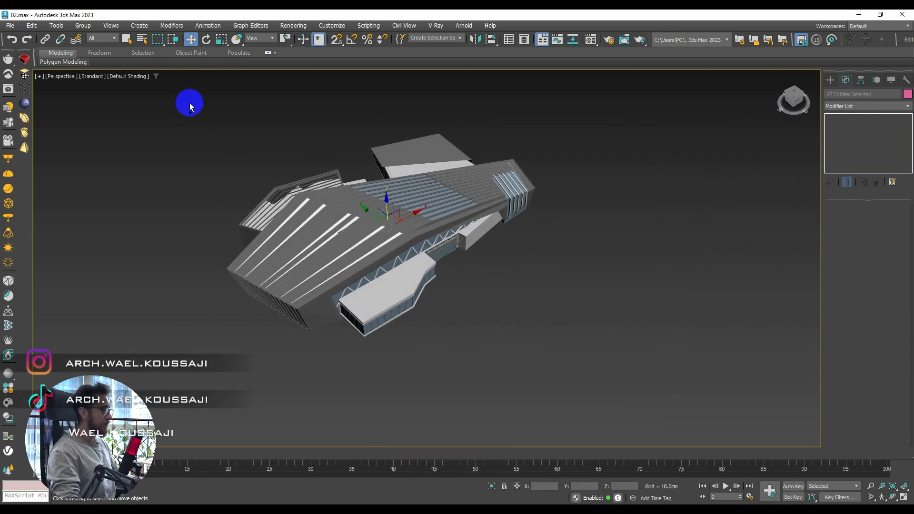
left_click(445, 292)
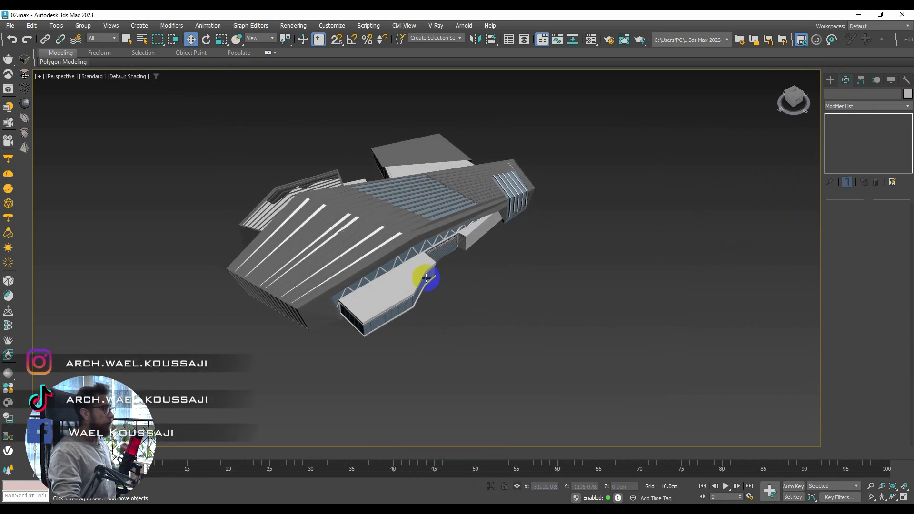
left_click(408, 273)
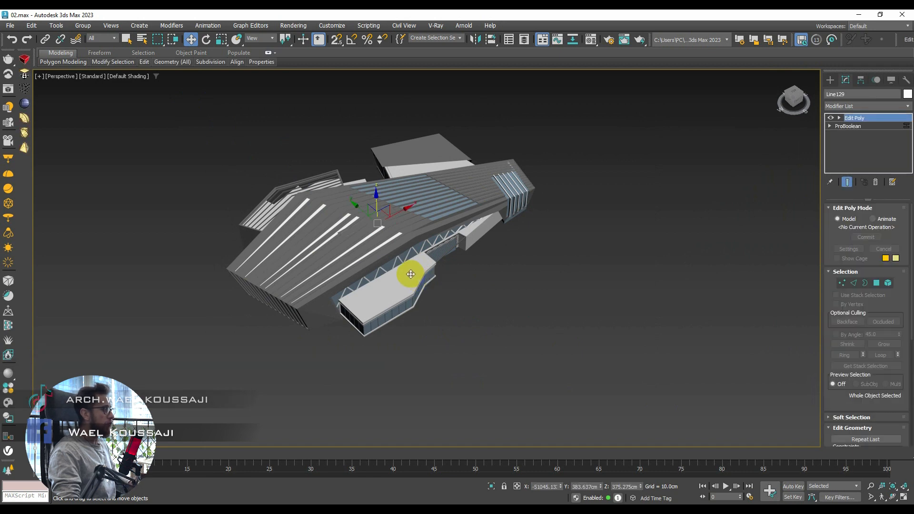
left_click_drag(408, 272, 410, 253)
left_click(383, 212)
left_click_drag(434, 137, 429, 10)
key("ctrl+z")
left_click_drag(480, 195, 435, 331)
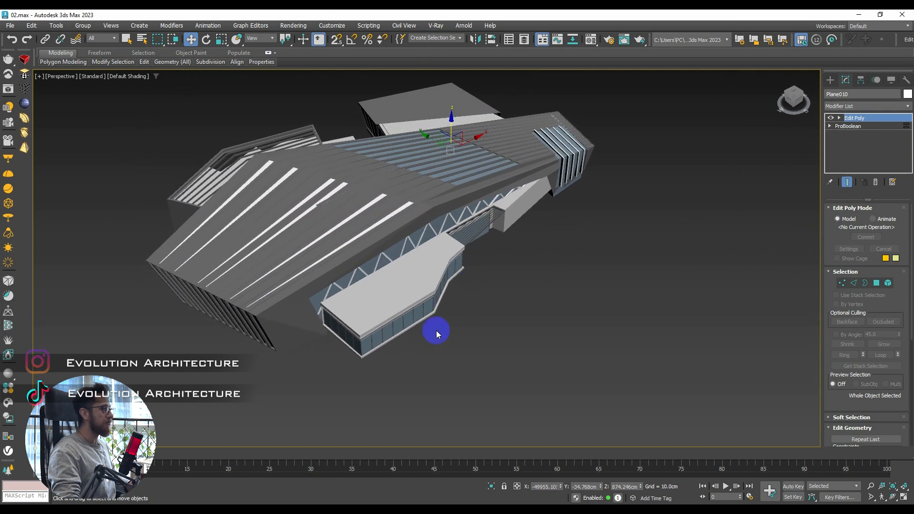
Add another Edit Poly modifier to the building's main shell object
left_click(407, 268)
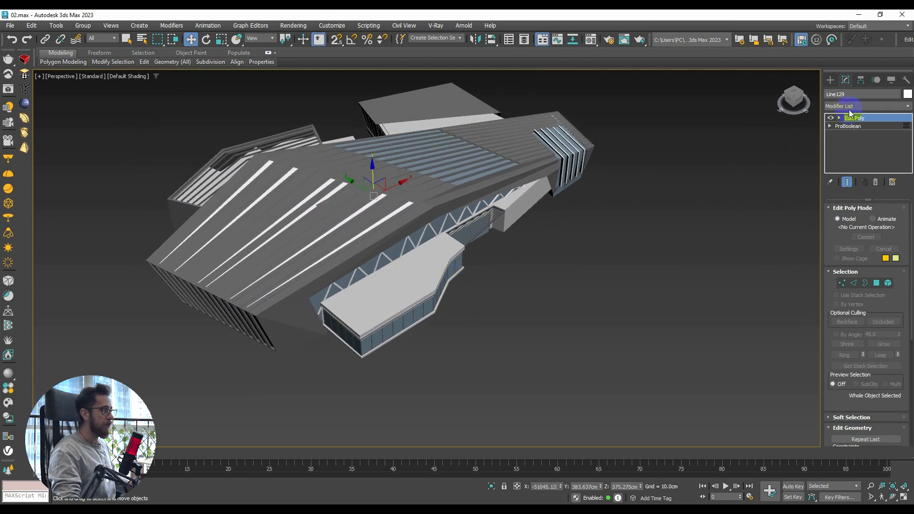
left_click(852, 106)
key("e")
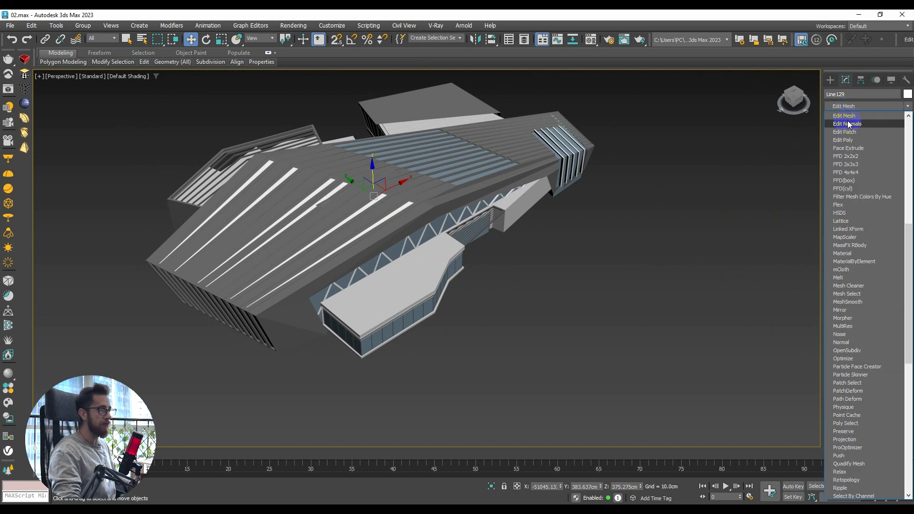
left_click(852, 140)
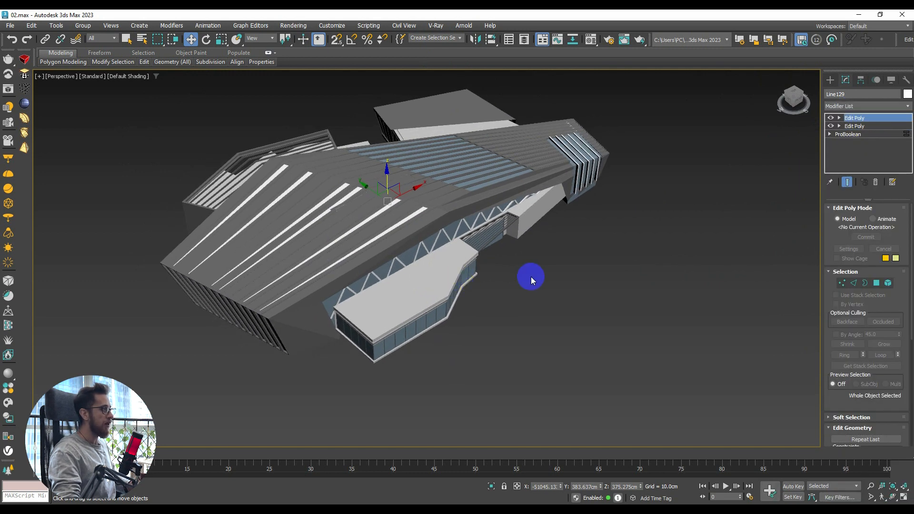
Attach every object in the attach list, from Box006 through Shape004, to the main shell as one mesh
right_click(530, 276)
left_click(510, 193)
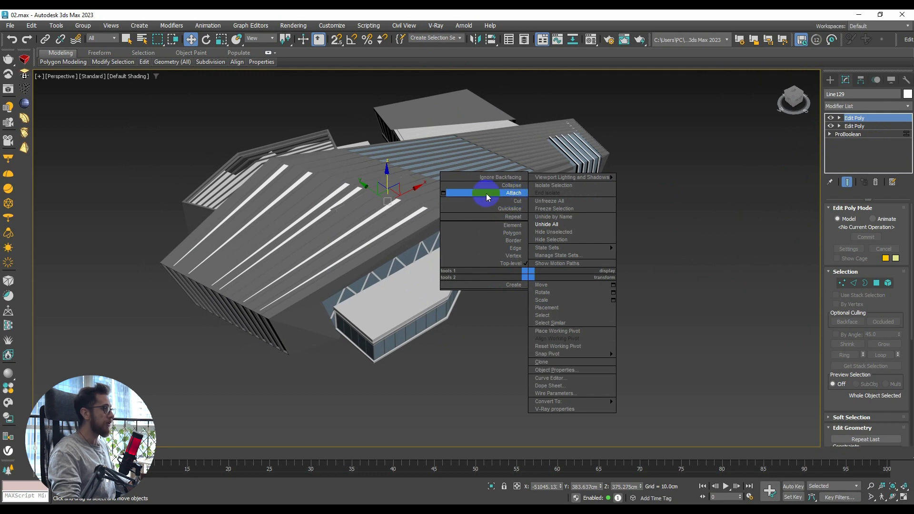
left_click(443, 195)
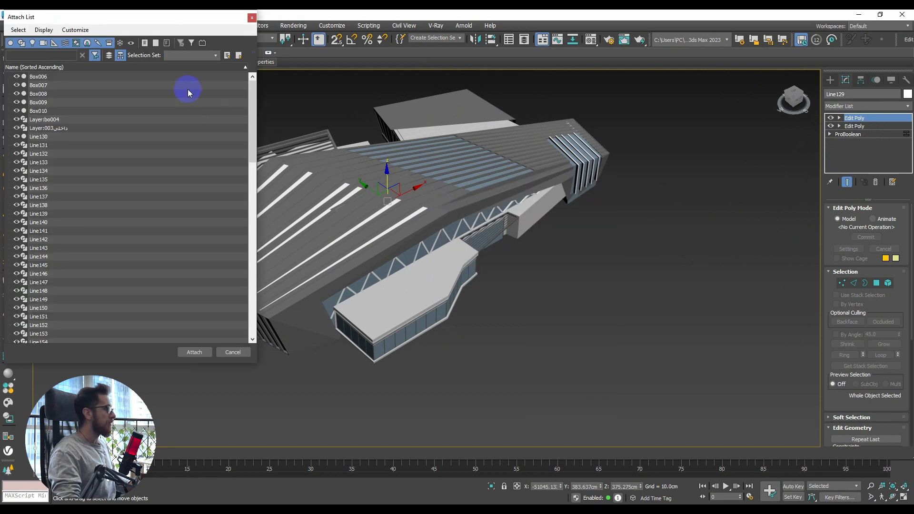
left_click(252, 88)
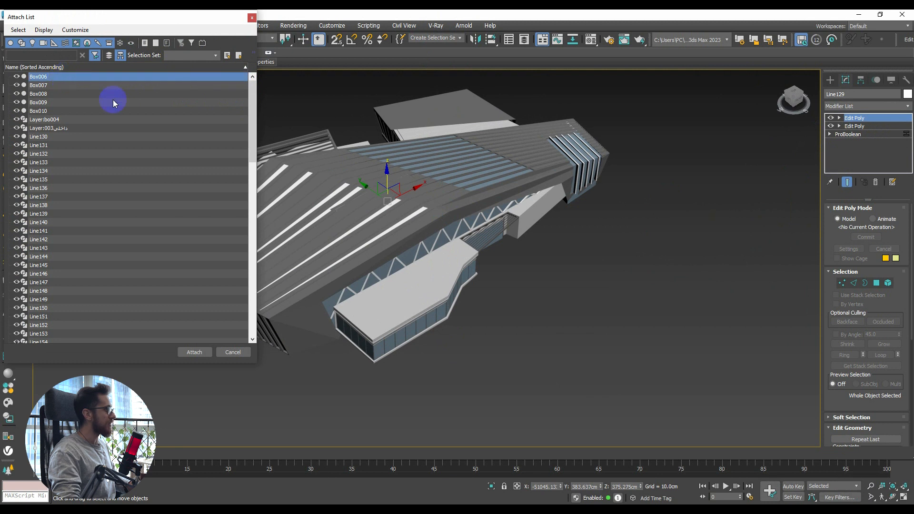
left_click_drag(249, 94, 246, 296)
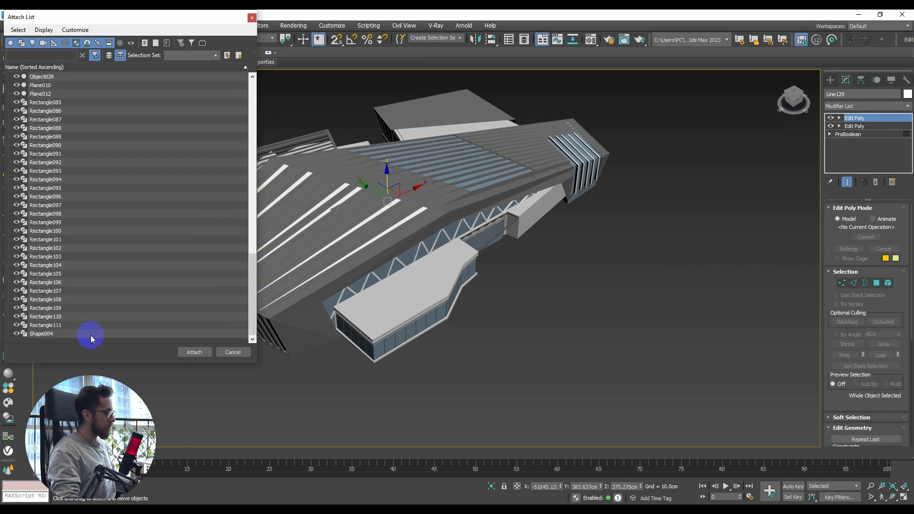
key("ctrl+a")
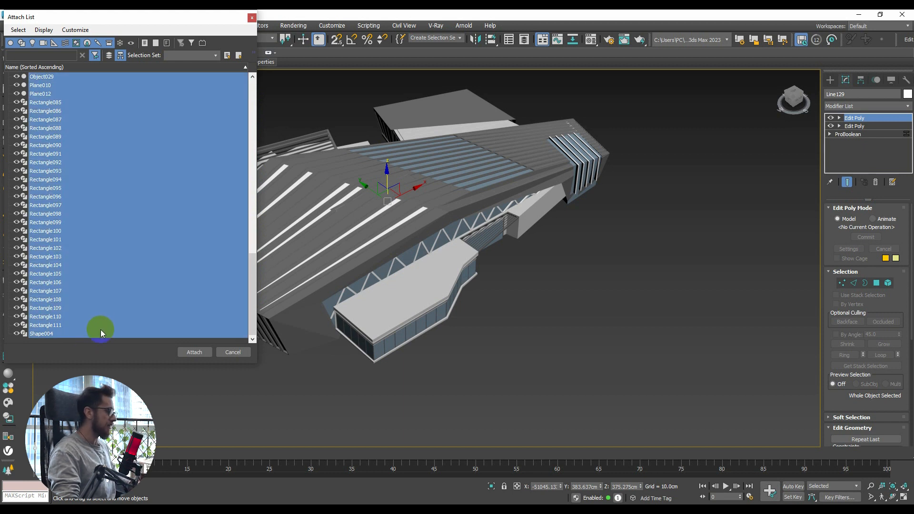
left_click(192, 356)
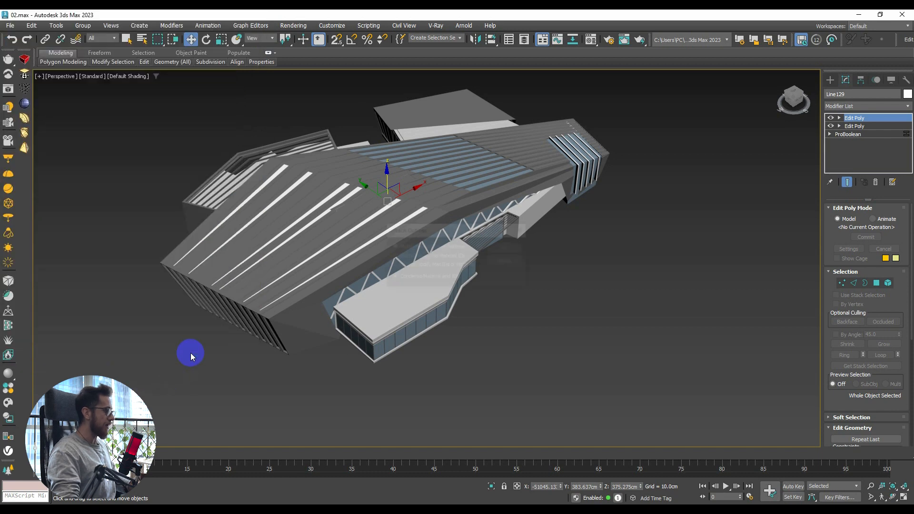
Apply a Slice modifier to the attached building mesh
left_click(512, 247)
scroll(410, 209, "down", 3)
left_click_drag(411, 235, 431, 220)
left_click(881, 106)
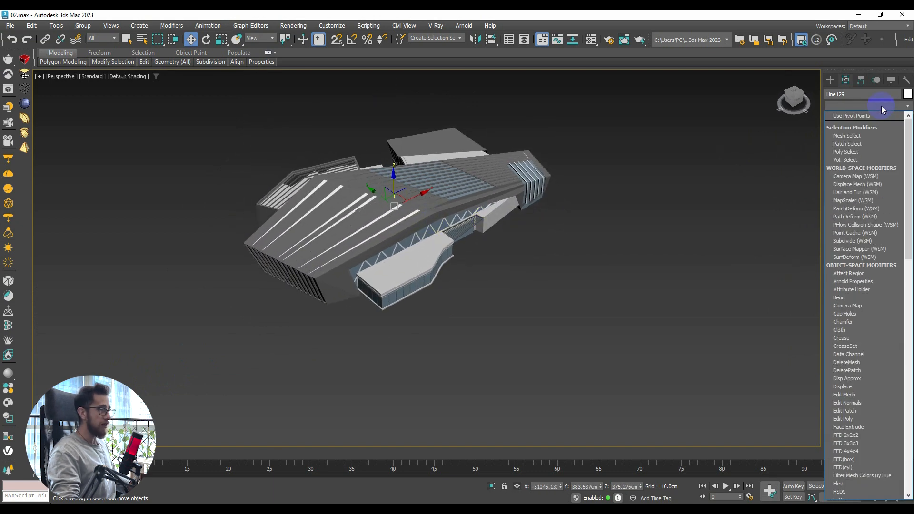
type("sk")
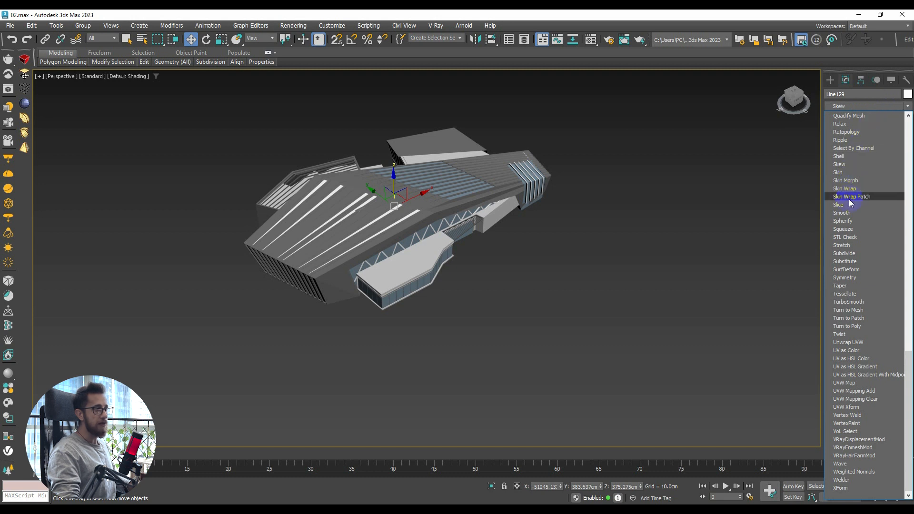
left_click(848, 206)
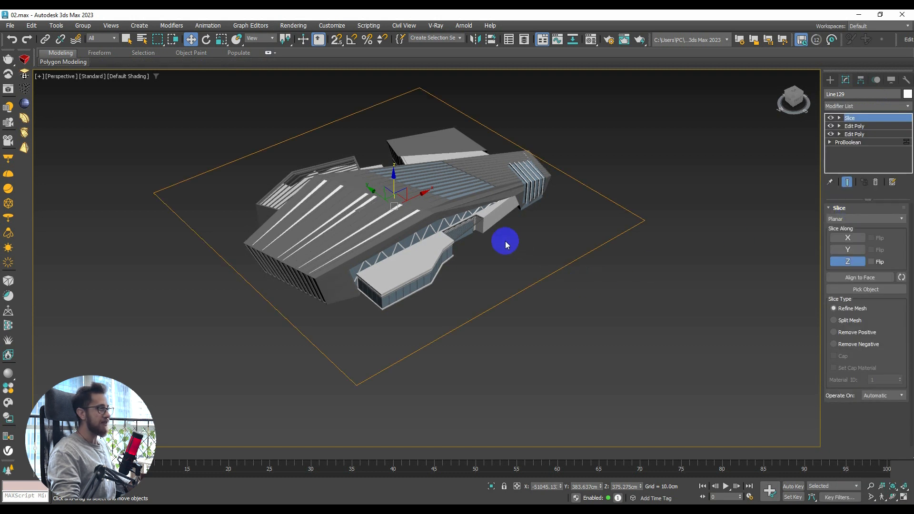
Set the planar slice to cut along the Y axis only, with X and Z off
left_click_drag(505, 242, 506, 265)
left_click(849, 250)
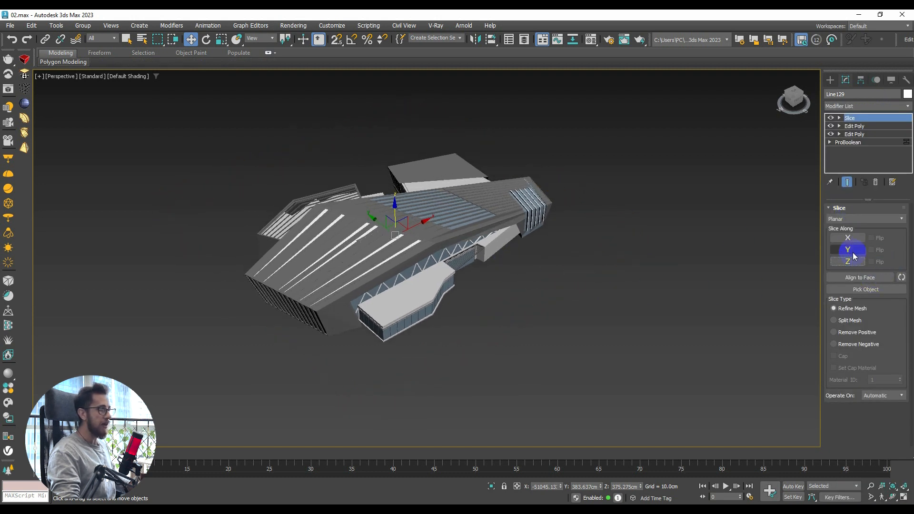
left_click(852, 239)
left_click(854, 259)
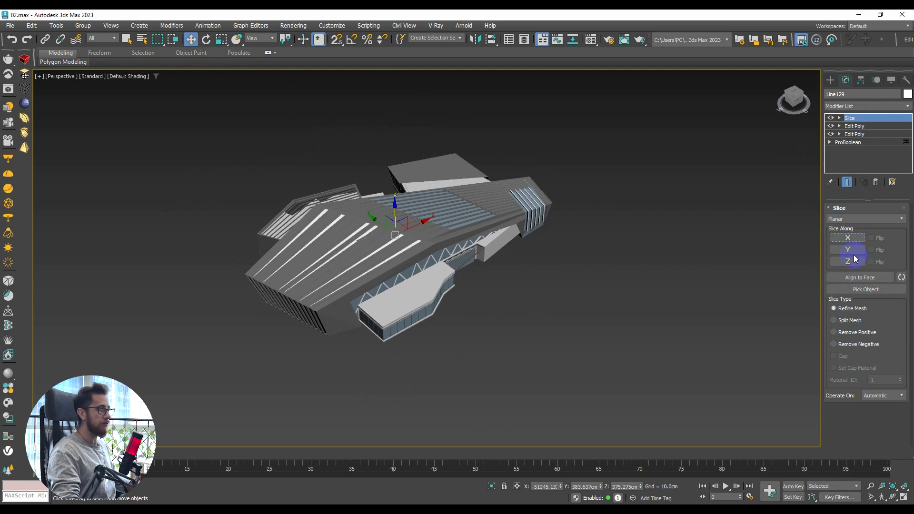
left_click(855, 255)
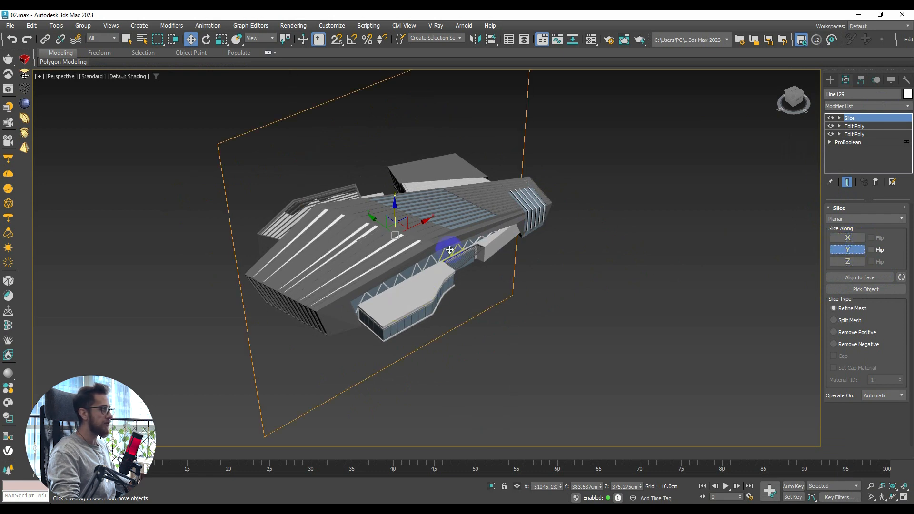
Move the slice plane along Y through the building to about -115.8 cm
mouse_move(450, 250)
left_mouse_down()
mouse_move(453, 220)
mouse_move(495, 224)
mouse_move(424, 249)
mouse_move(388, 223)
mouse_move(285, 244)
mouse_move(287, 237)
mouse_move(405, 233)
mouse_move(433, 253)
left_mouse_up()
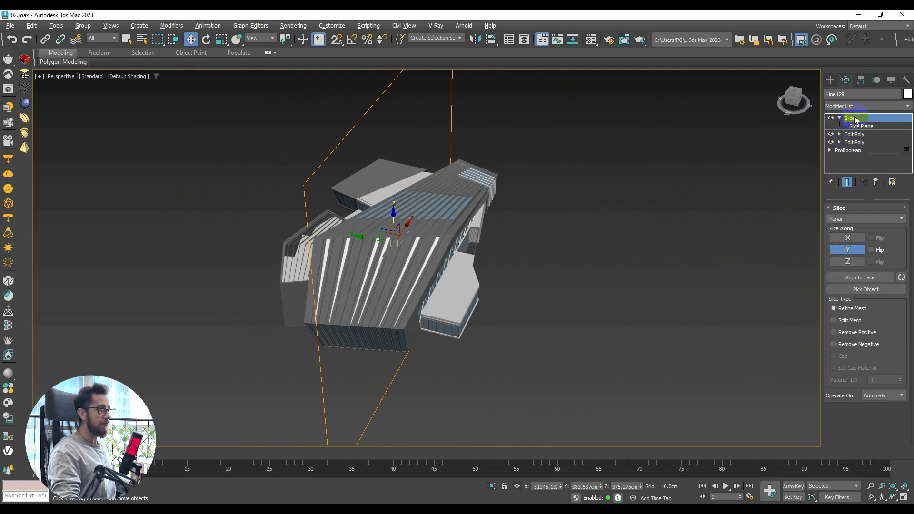
left_click(862, 126)
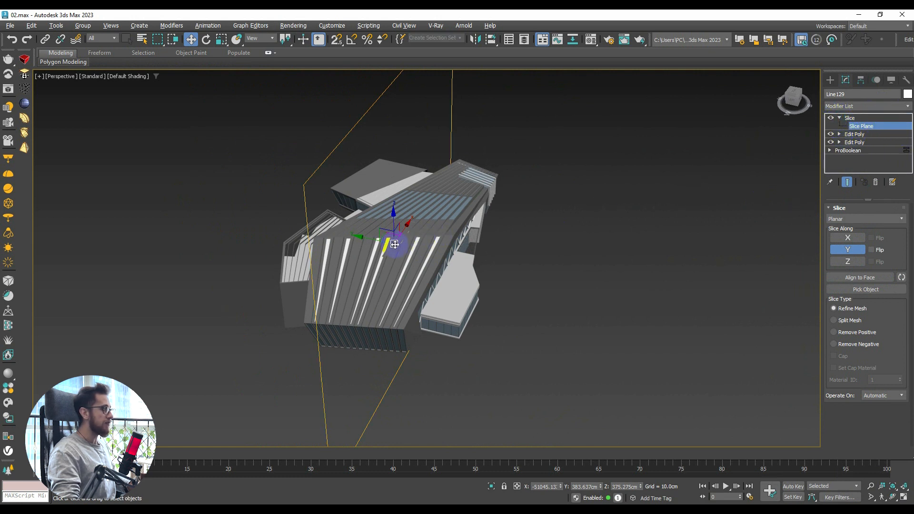
left_click_drag(369, 238, 425, 253)
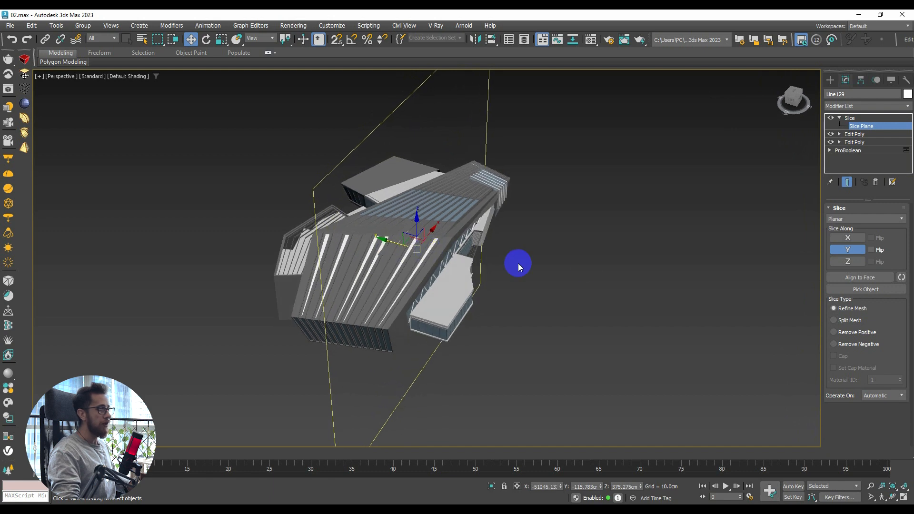
Set the slice type to Remove Negative and inspect the building's cut interior
left_click(866, 349)
left_click_drag(565, 329, 437, 242)
scroll(437, 242, "up", 4)
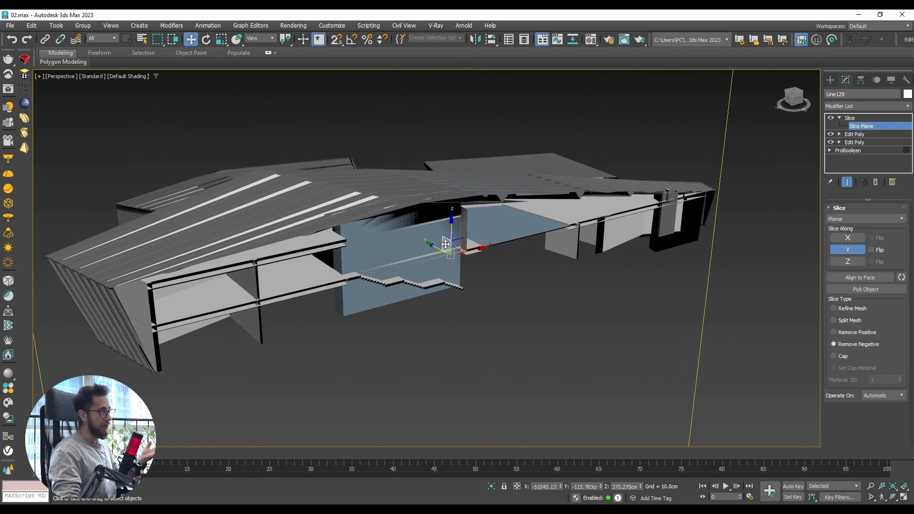
scroll(446, 244, "down", 3)
mouse_move(459, 248)
left_mouse_down()
mouse_move(468, 229)
mouse_move(457, 253)
left_mouse_up()
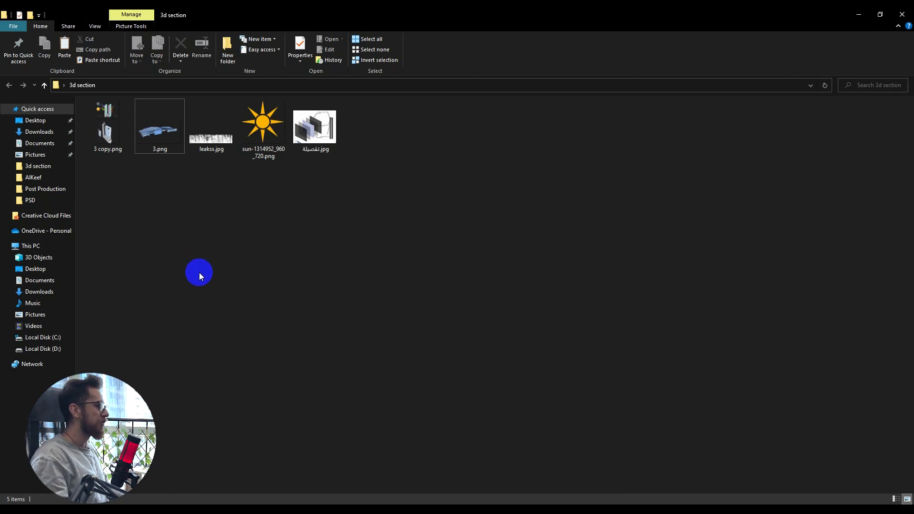
Switch to the 3d section folder and open the render 3.png in Photoshop
left_click_drag(404, 262, 153, 191)
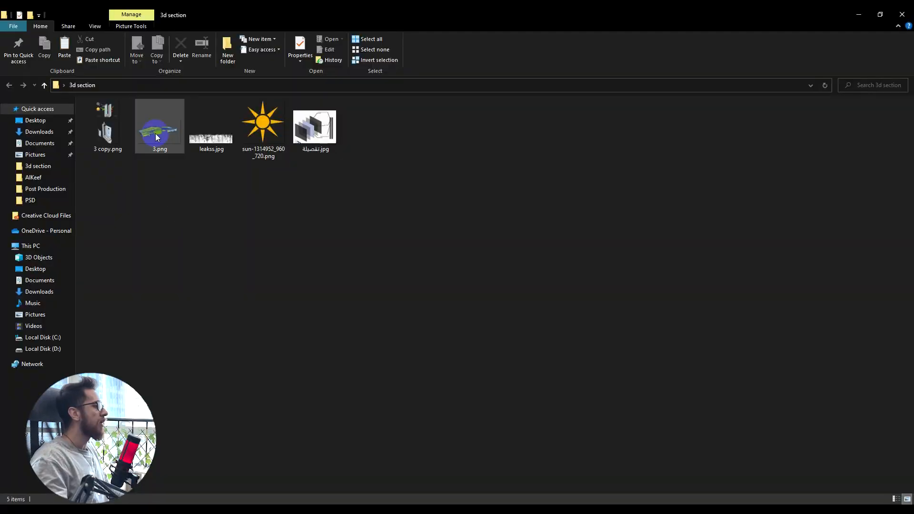
left_click_drag(162, 136, 416, 262)
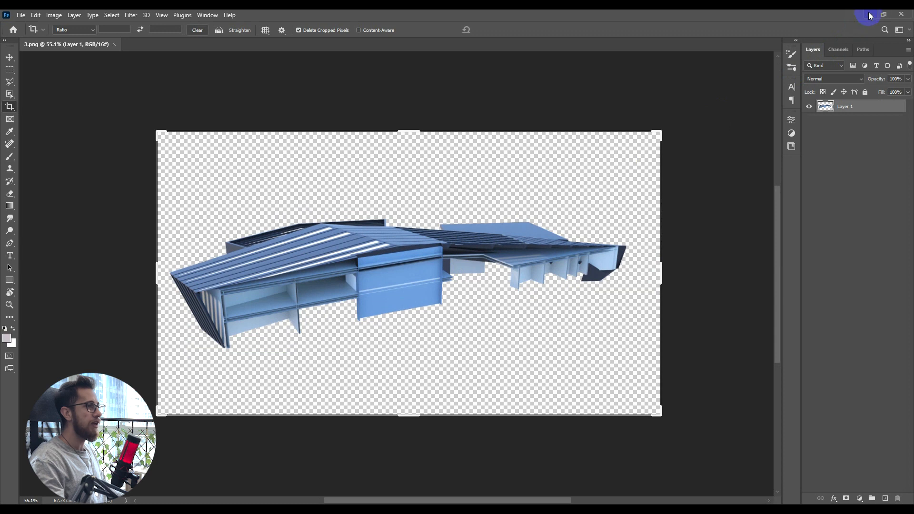
left_click(869, 16)
left_click_drag(420, 246, 204, 131)
left_click_drag(125, 199, 108, 138)
left_click(329, 334)
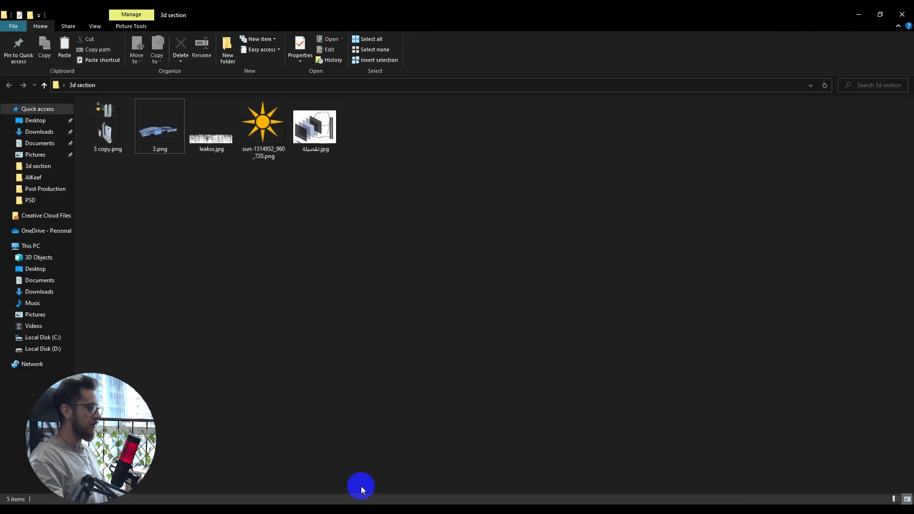
left_click(365, 510)
Add a white (ffffff) Solid Color fill layer and place it below the building render layer
key("v")
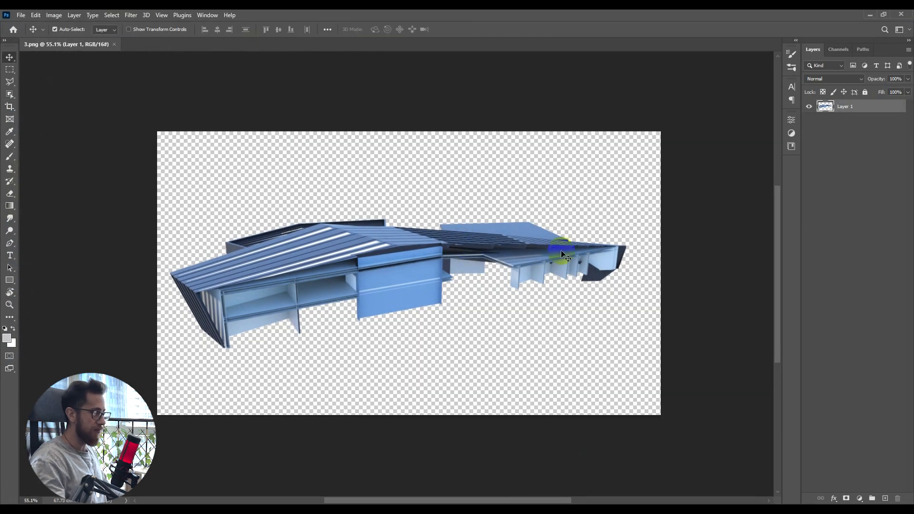
left_click(859, 498)
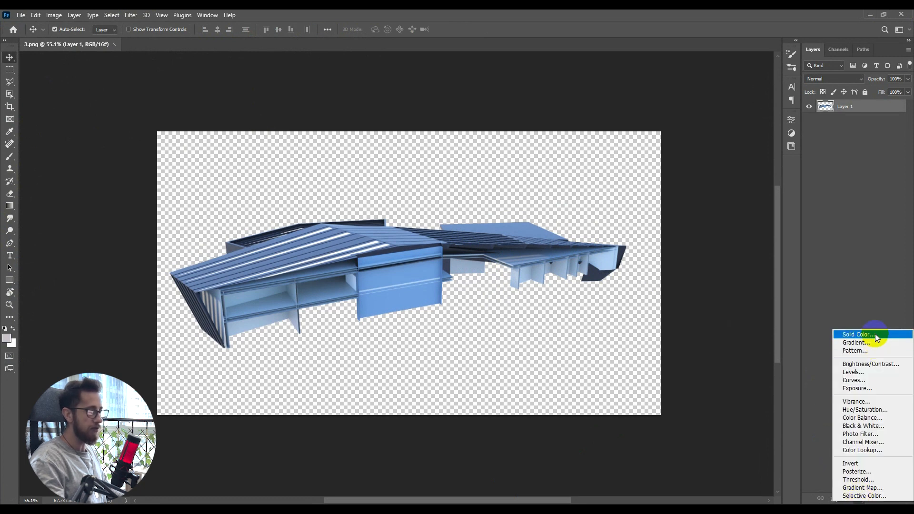
left_click(875, 333)
left_click(613, 178)
left_click_drag(613, 179, 541, 104)
left_click(789, 110)
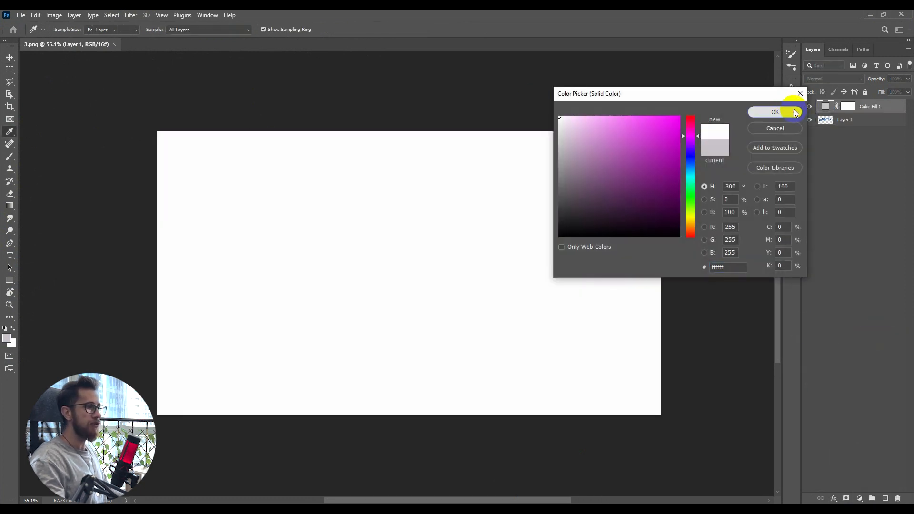
left_click_drag(880, 108, 882, 143)
Extend the canvas slightly beyond both the left and right sides of the image with the Crop tool
scroll(465, 268, "down", 3)
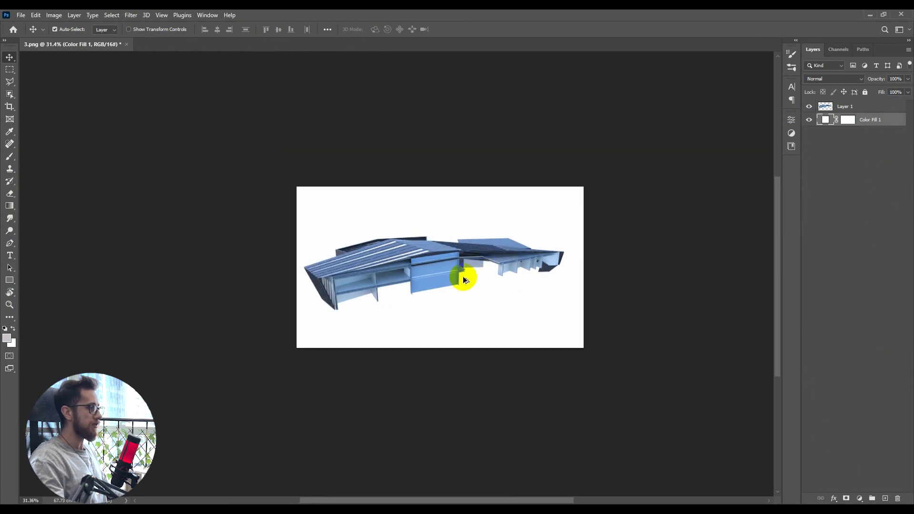
scroll(502, 198, "up", 4)
scroll(422, 264, "down", 2)
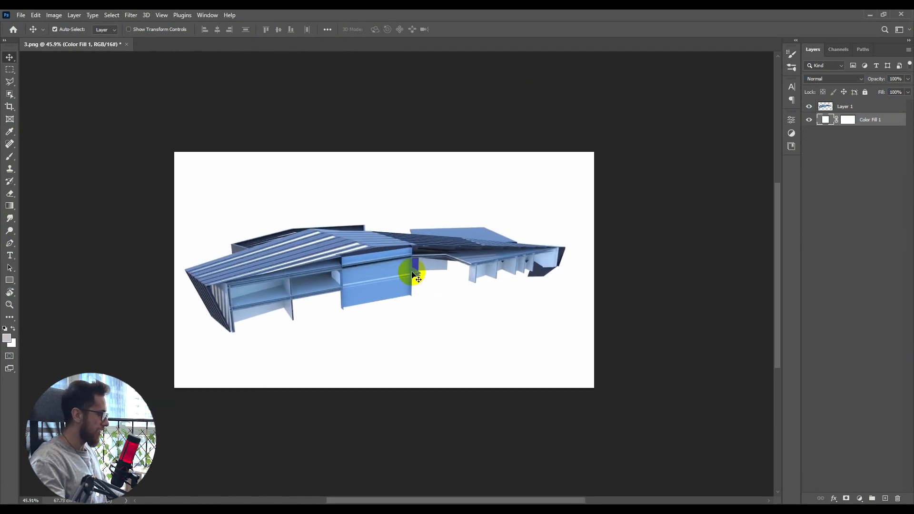
key("c")
left_click_drag(595, 274, 608, 272)
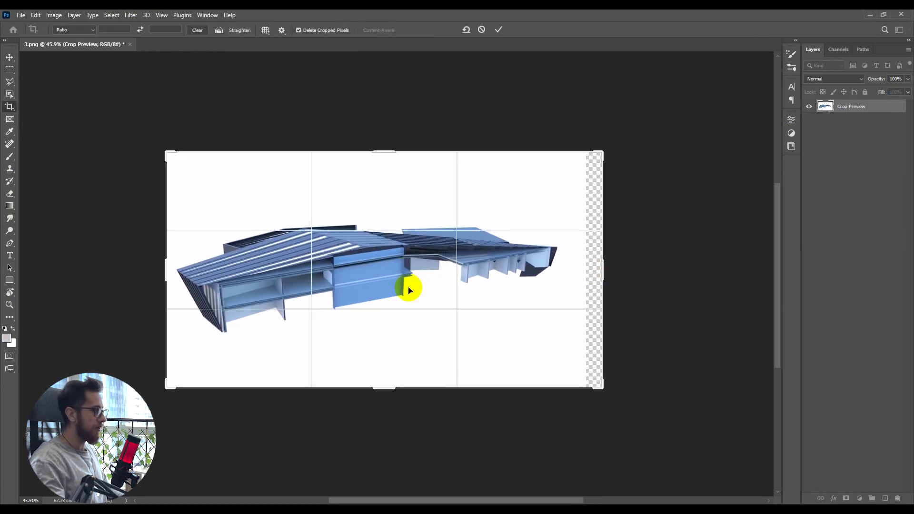
left_click_drag(164, 271, 153, 270)
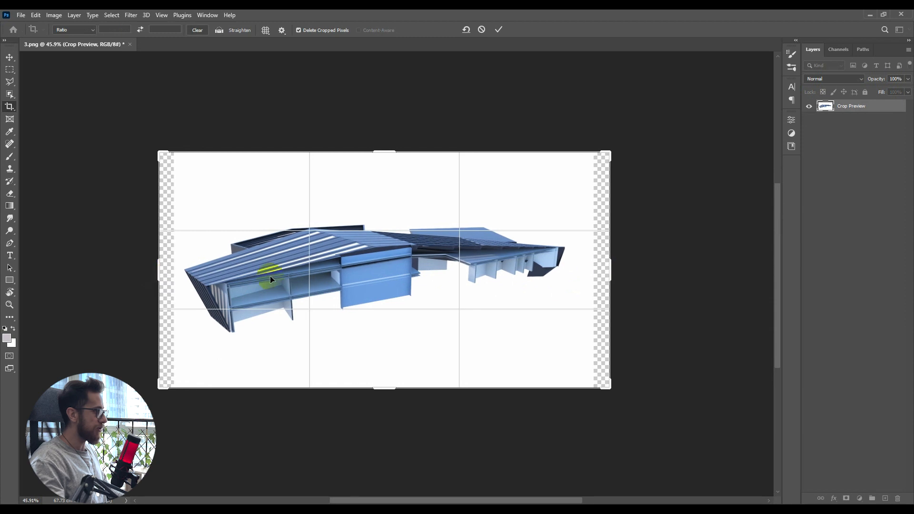
double_click(358, 276)
key("v")
scroll(375, 277, "down", 1)
scroll(374, 273, "up", 2)
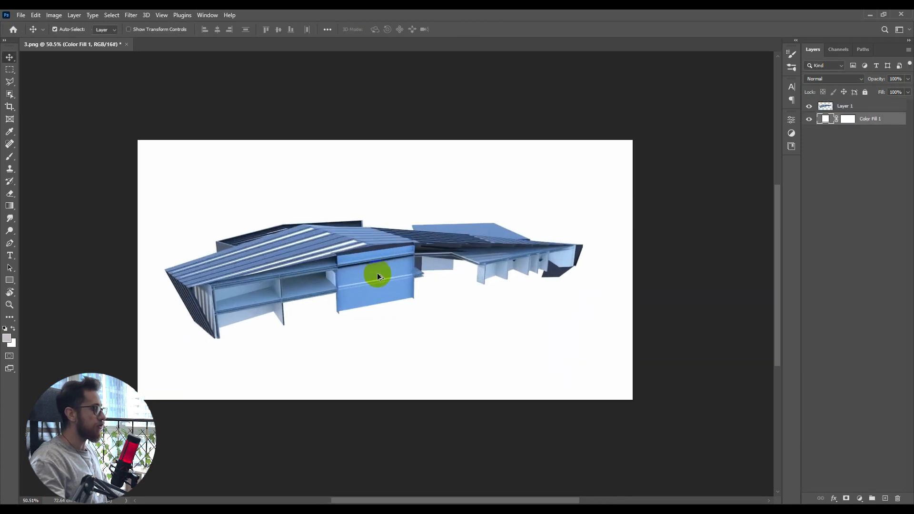
scroll(381, 281, "down", 1)
scroll(382, 280, "up", 2)
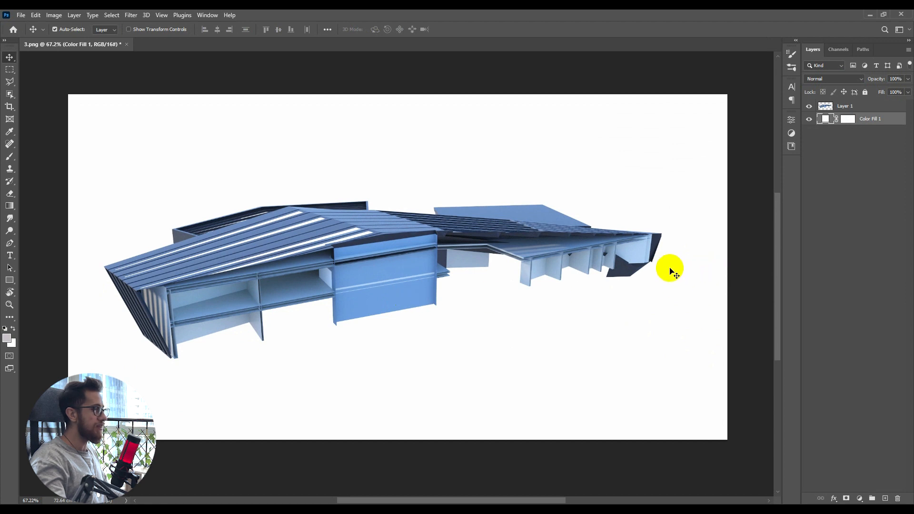
Rename the building render layer as Section and put it in a new group also named Section
left_click_drag(427, 315, 442, 304)
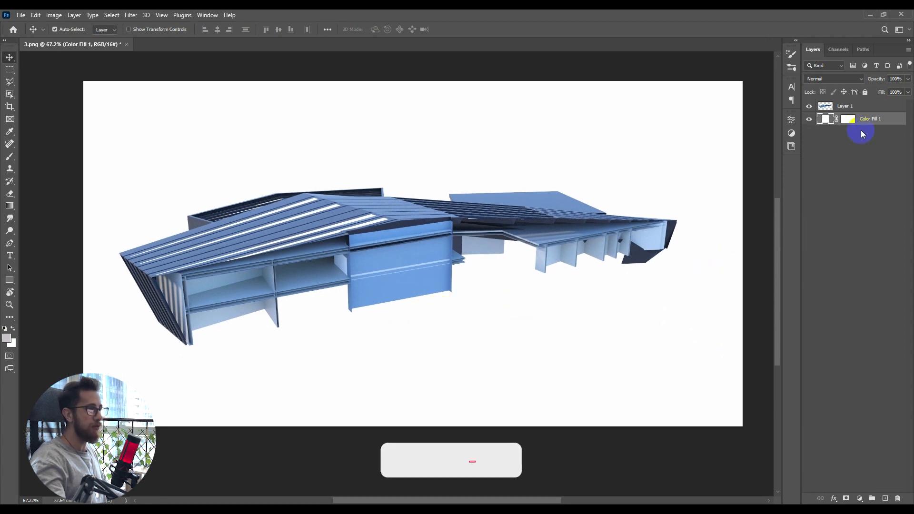
left_click(863, 109)
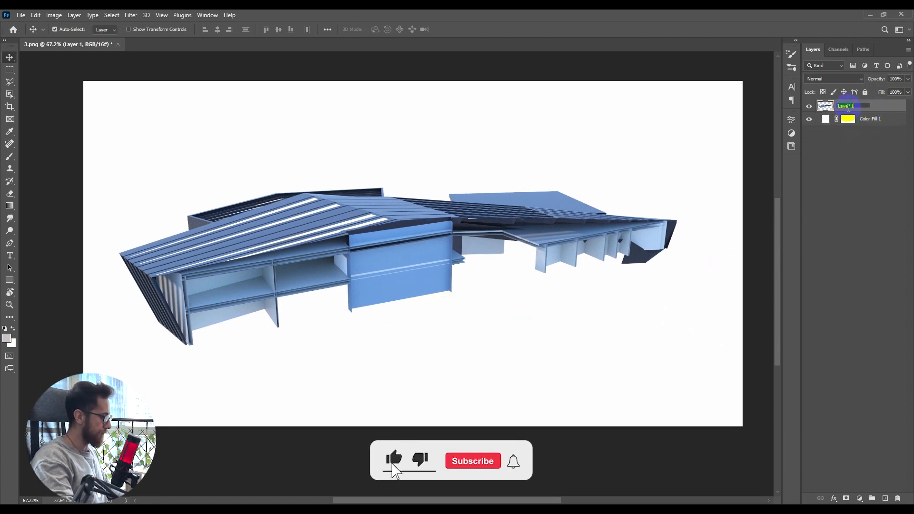
type("Section")
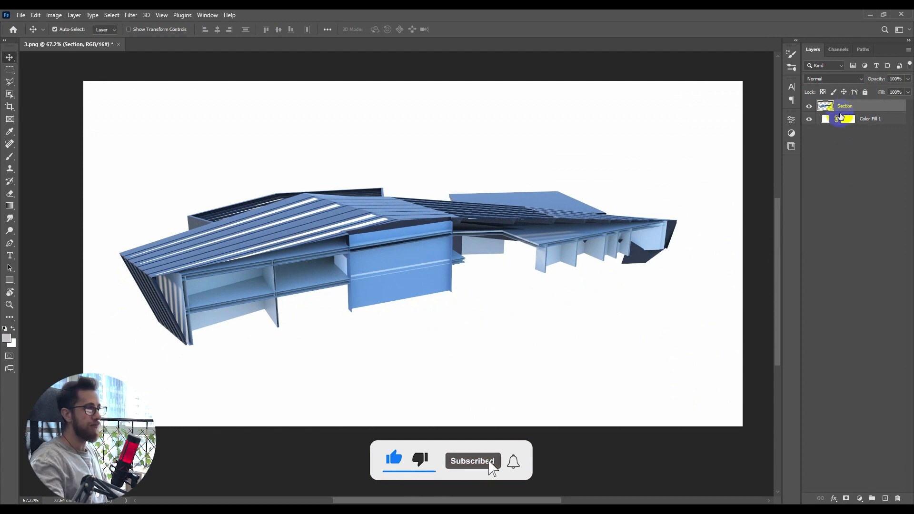
key("ctrl+g")
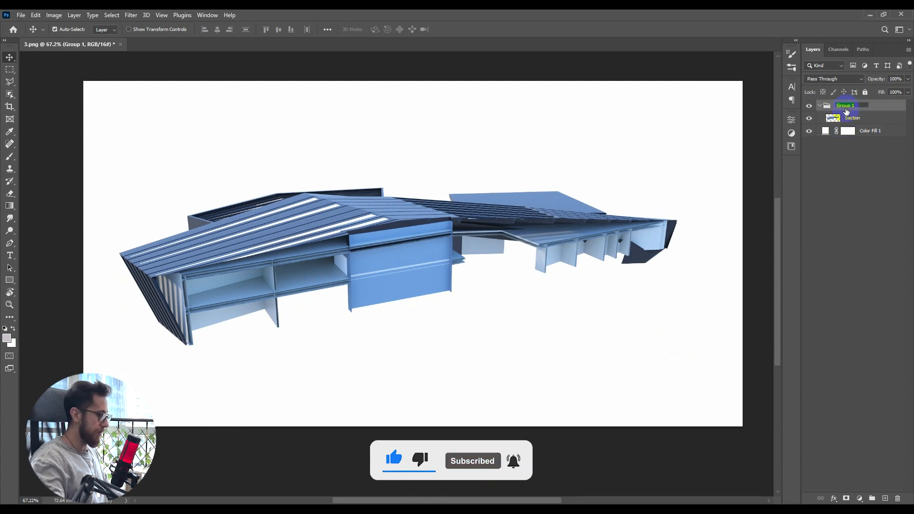
type("Section")
key("Return")
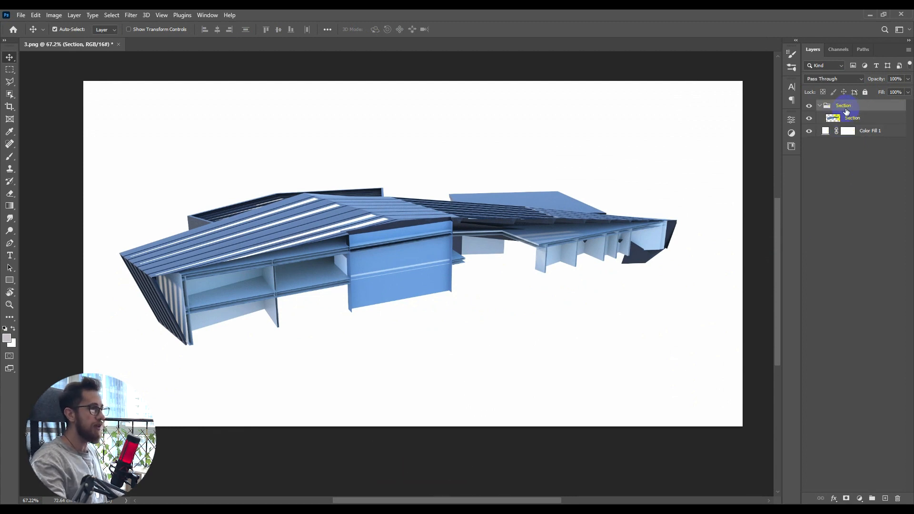
Add an empty layer above the render inside the Section group and activate the Polygonal Lasso tool
left_click(882, 119)
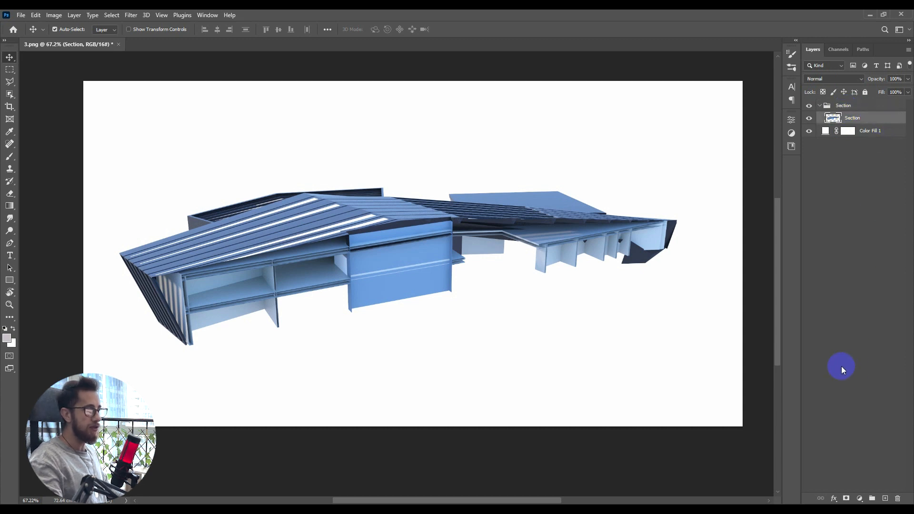
left_click(885, 497)
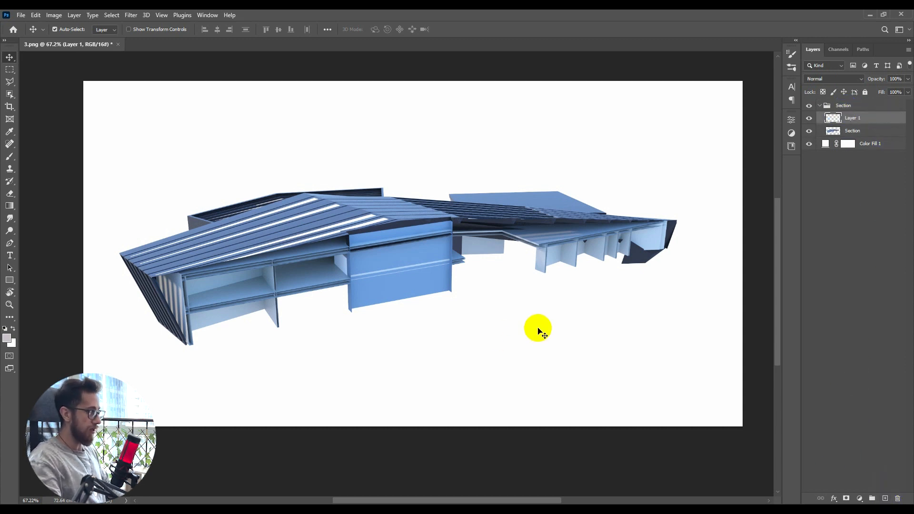
key("l")
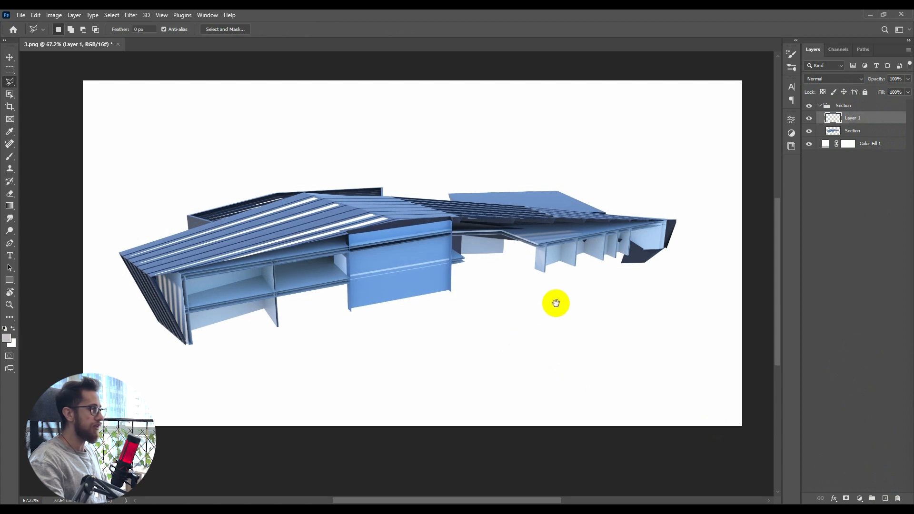
left_click_drag(555, 303, 537, 314)
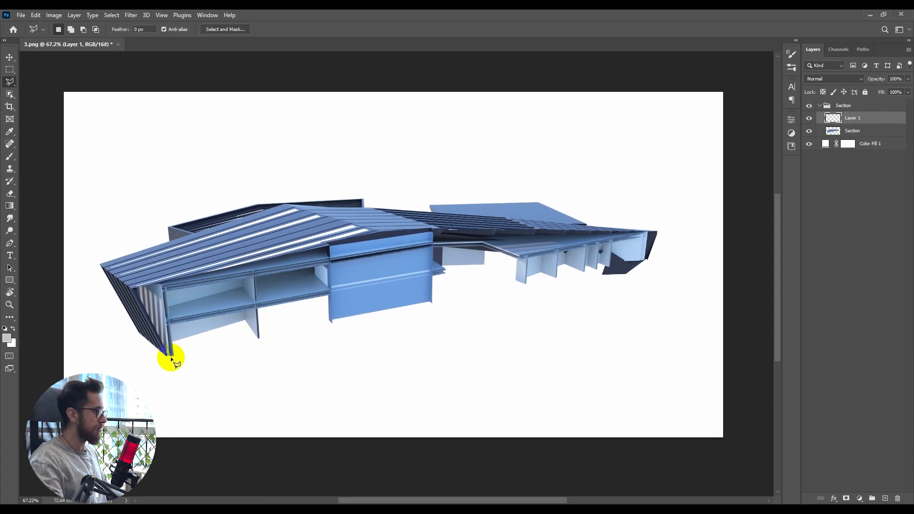
left_click(114, 378)
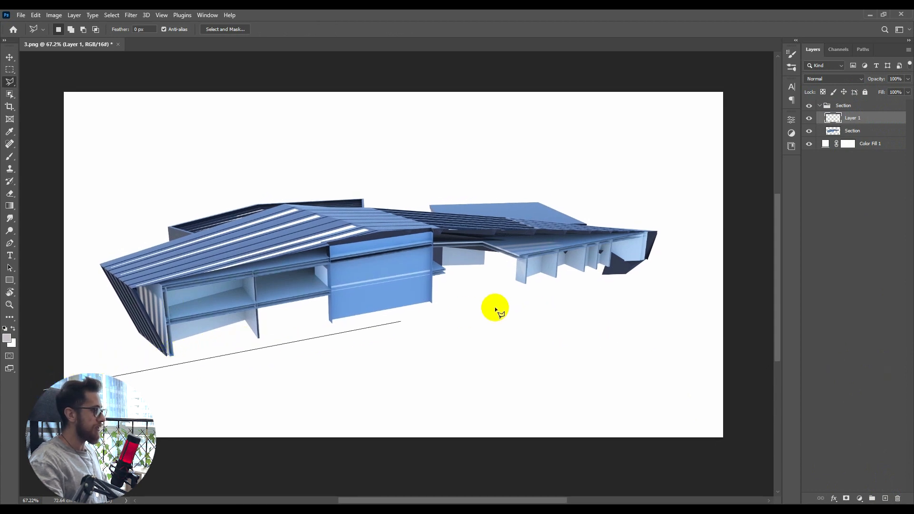
left_click(723, 239)
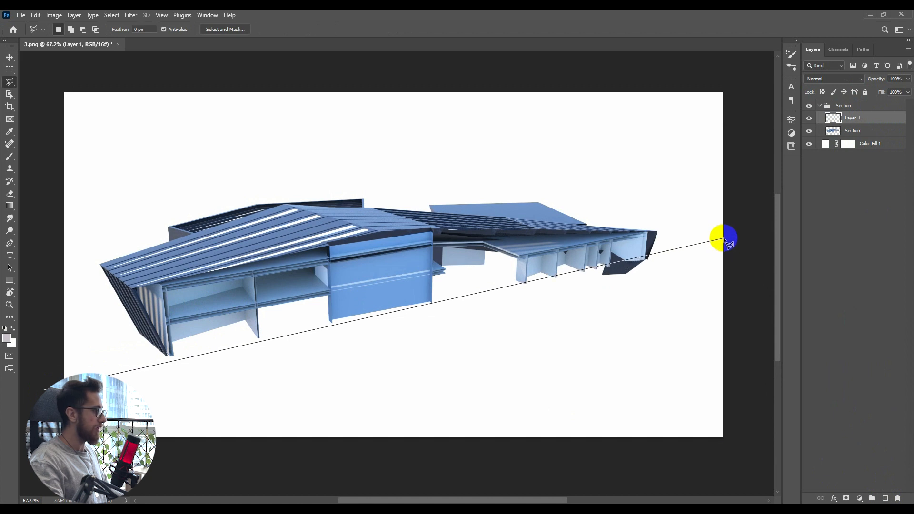
key("Escape")
left_click(729, 246)
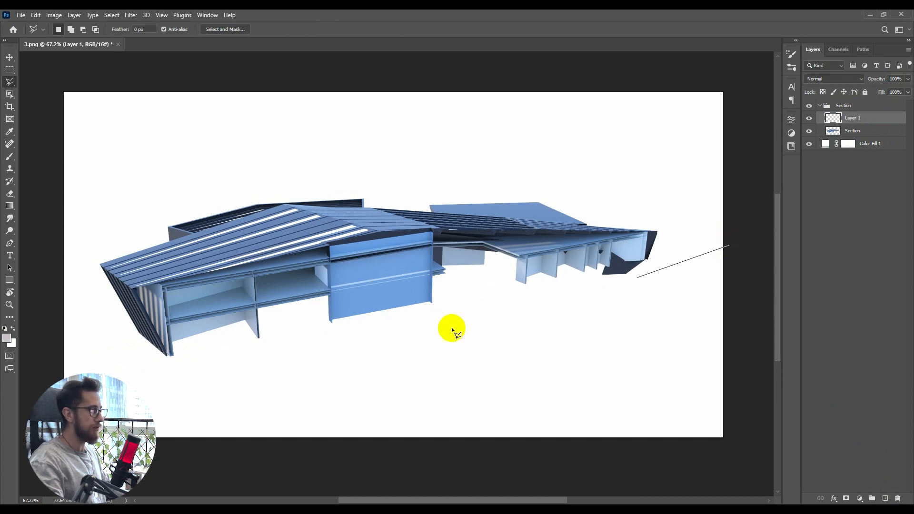
key("Escape")
Select a thin sloping strip along the building's cut base line, across the full canvas width, with the Polygonal Lasso tool
left_click(51, 378)
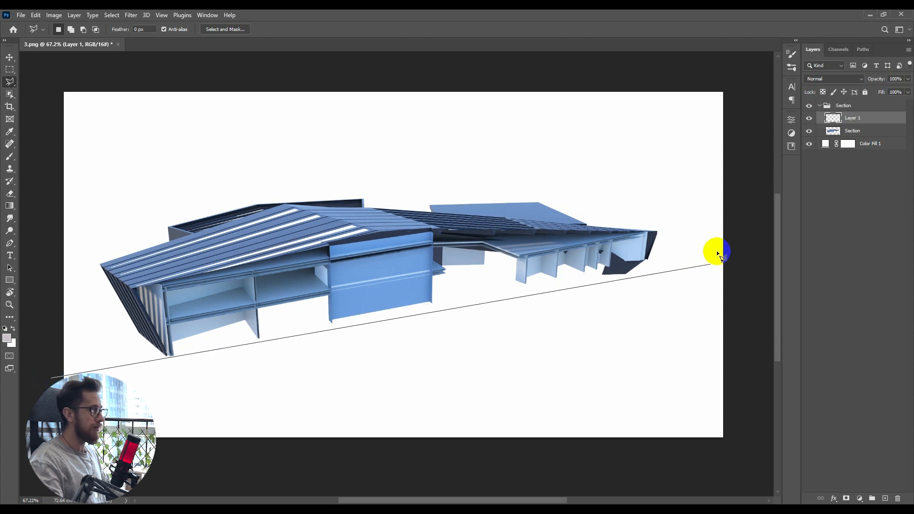
left_click(720, 245)
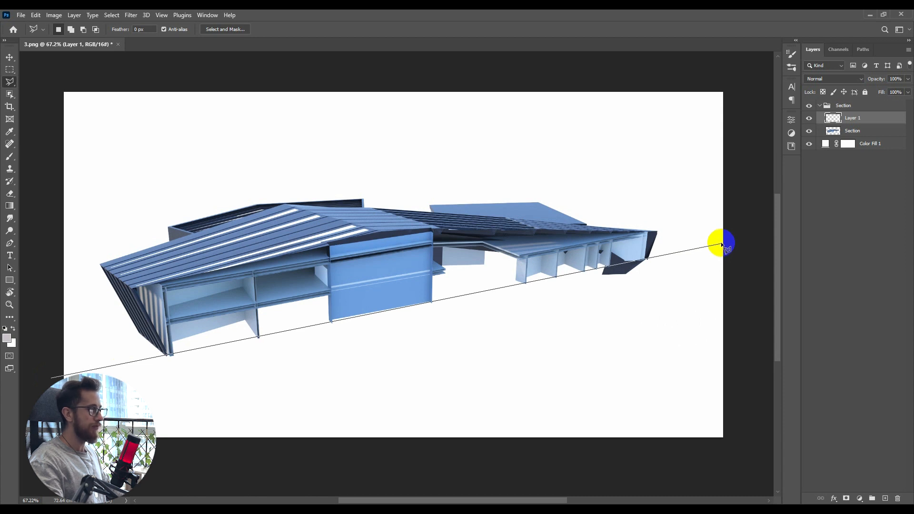
left_click(732, 242)
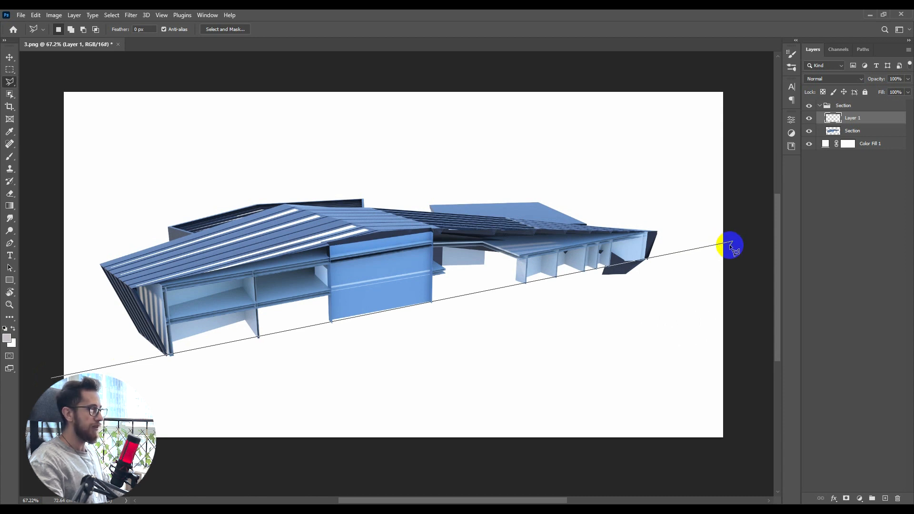
left_click(52, 378)
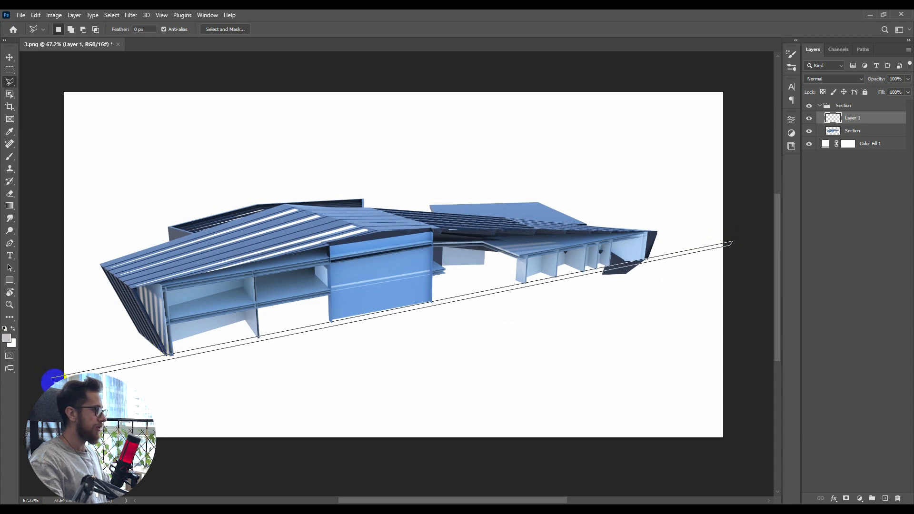
key("v")
scroll(214, 358, "down", 2)
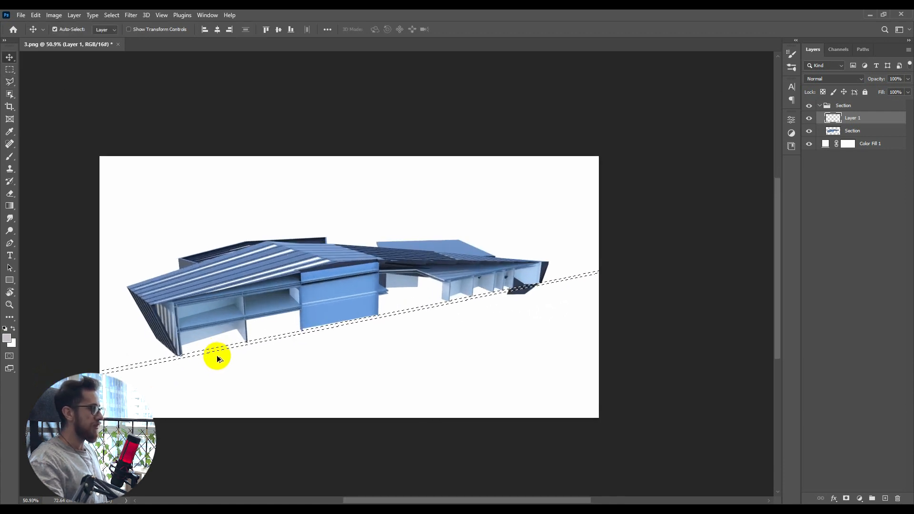
scroll(218, 358, "up", 3)
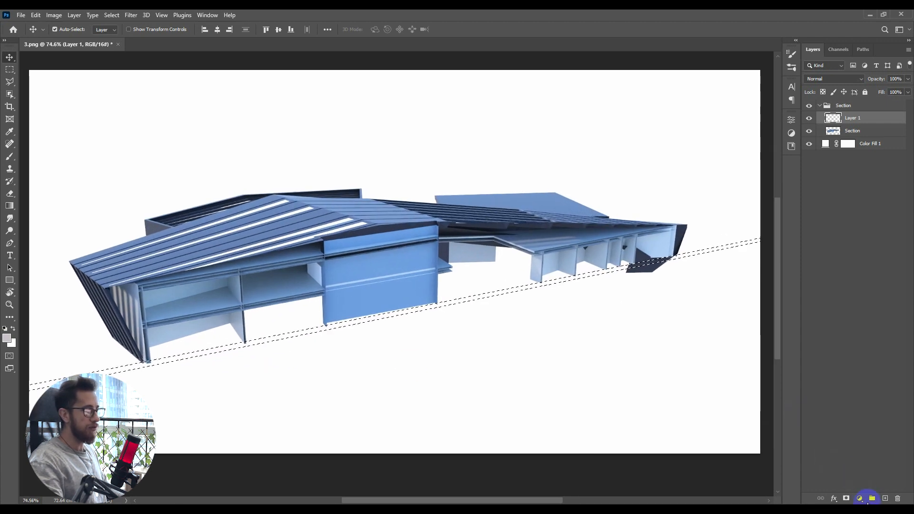
Fill the selected ground strip with a black (000000) Solid Color fill layer
left_click(864, 500)
left_click(863, 330)
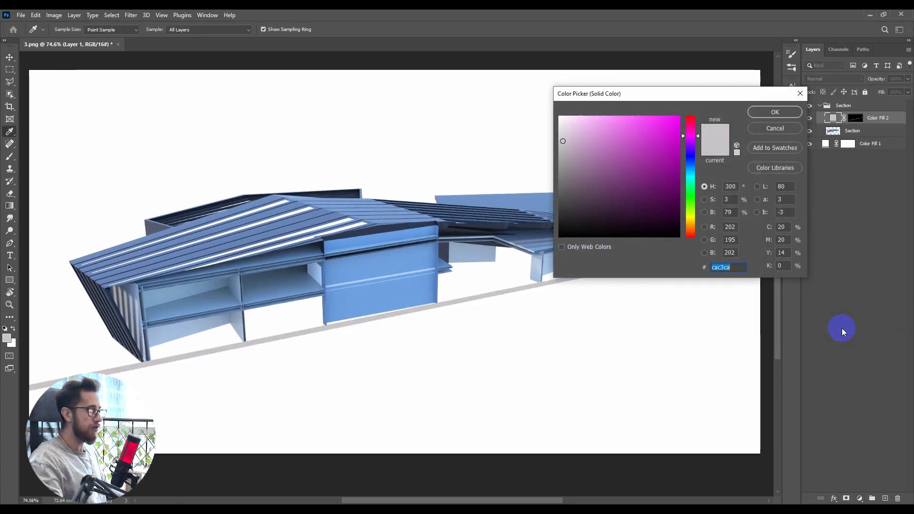
type("000000")
left_click(759, 112)
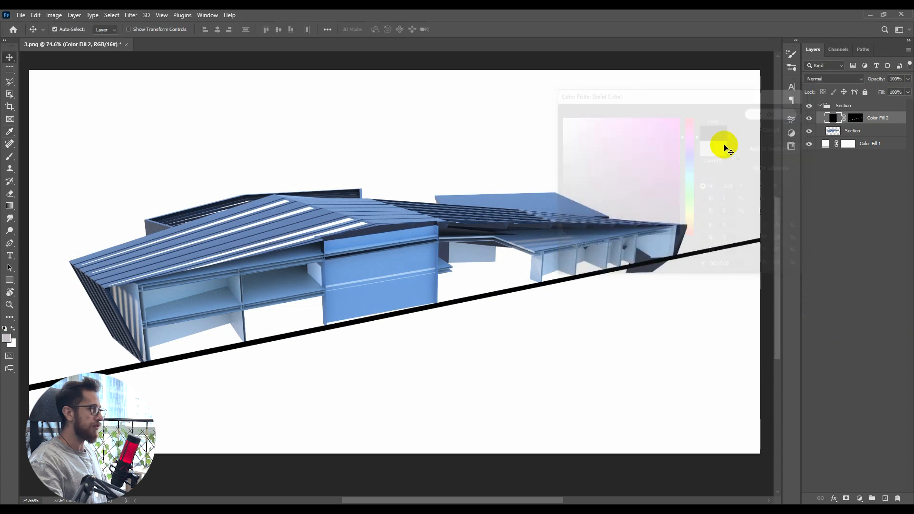
scroll(405, 313, "down", 6)
scroll(404, 308, "up", 5)
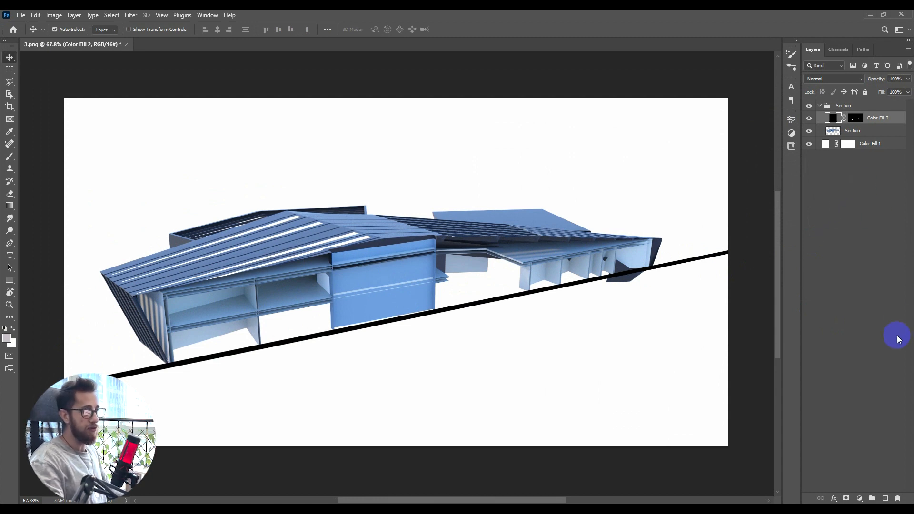
Add an empty layer above the black strip and select the ground area around and behind the building with the Polygonal Lasso tool
left_click(884, 498)
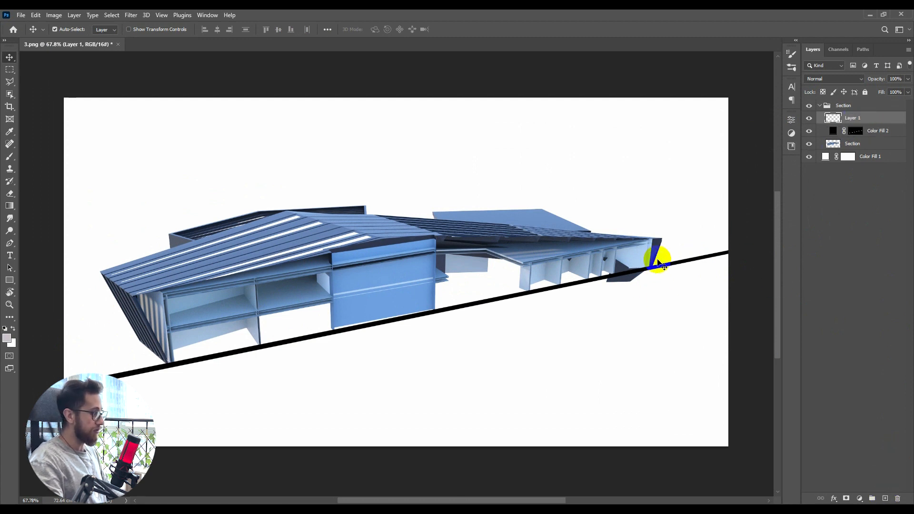
key("l")
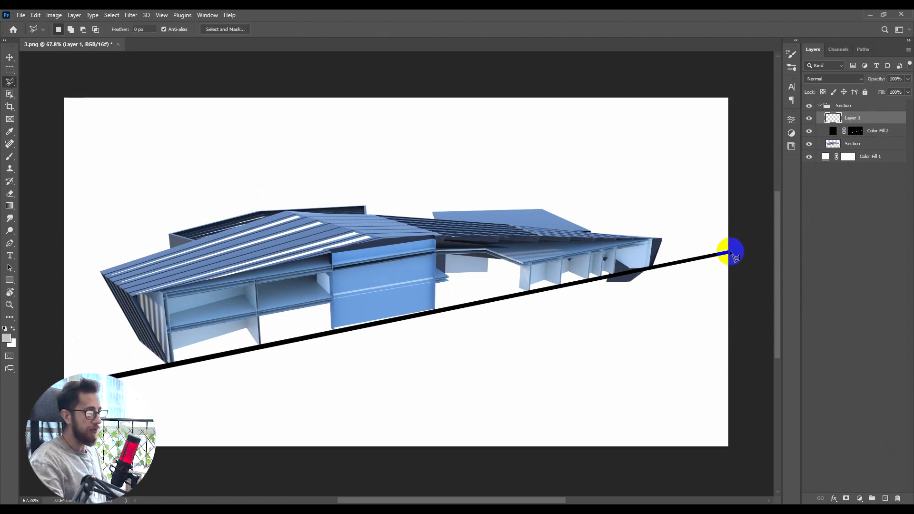
left_click(729, 251)
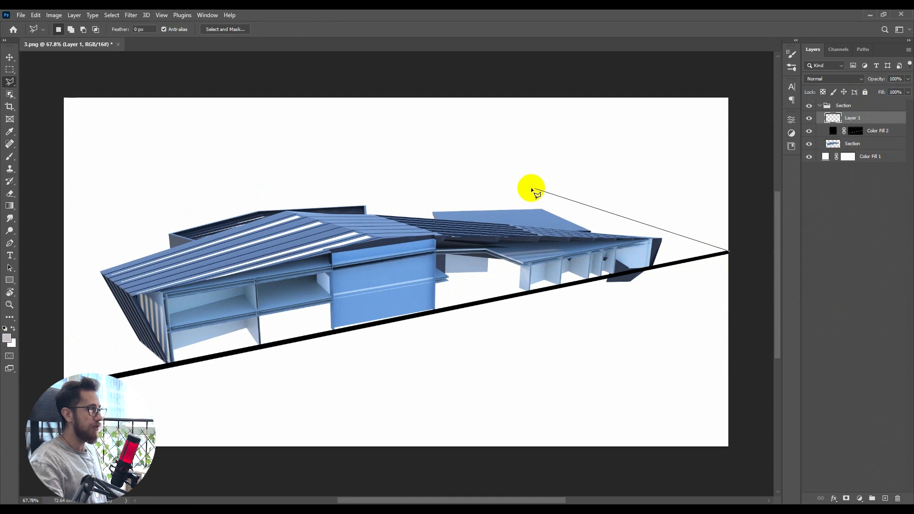
left_click(486, 174)
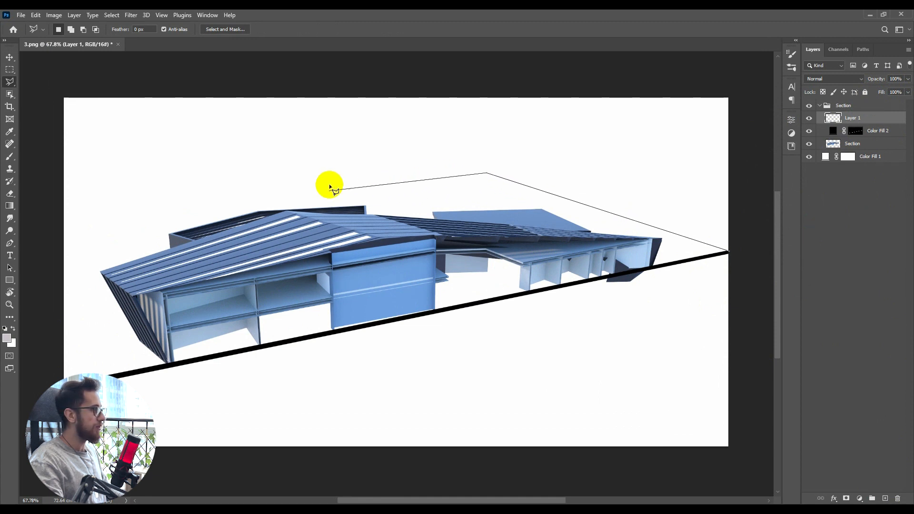
left_click(26, 219)
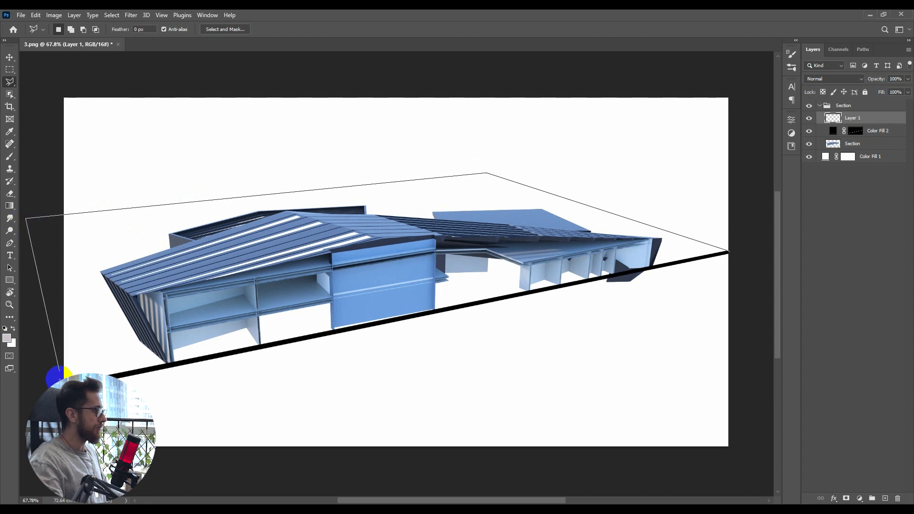
scroll(306, 309, "down", 3)
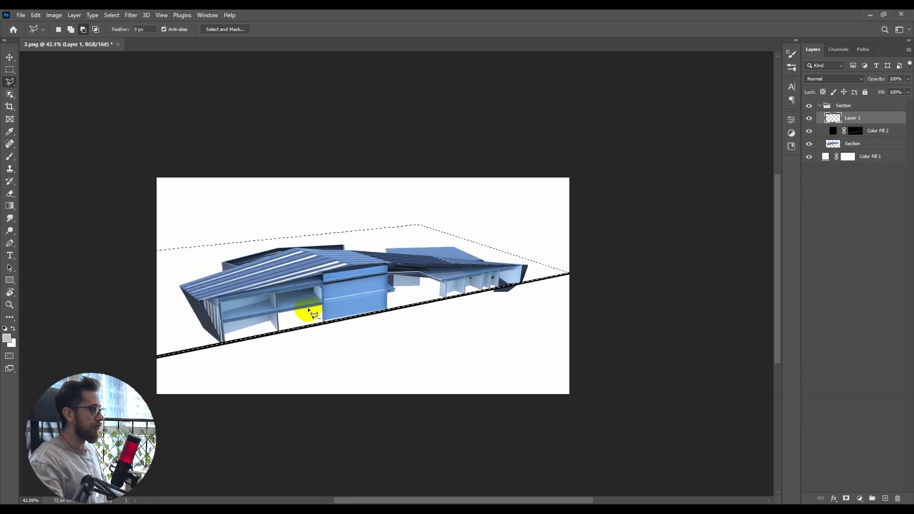
scroll(306, 310, "up", 2)
Fill the selected ground area with a light grey (dddddd) Solid Color fill layer and place that layer beneath the Section render layer
left_click(860, 498)
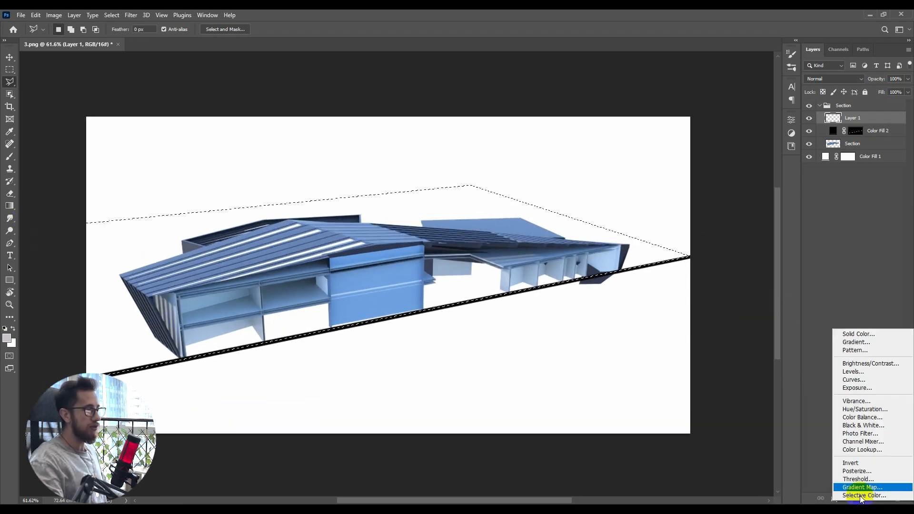
left_click(852, 332)
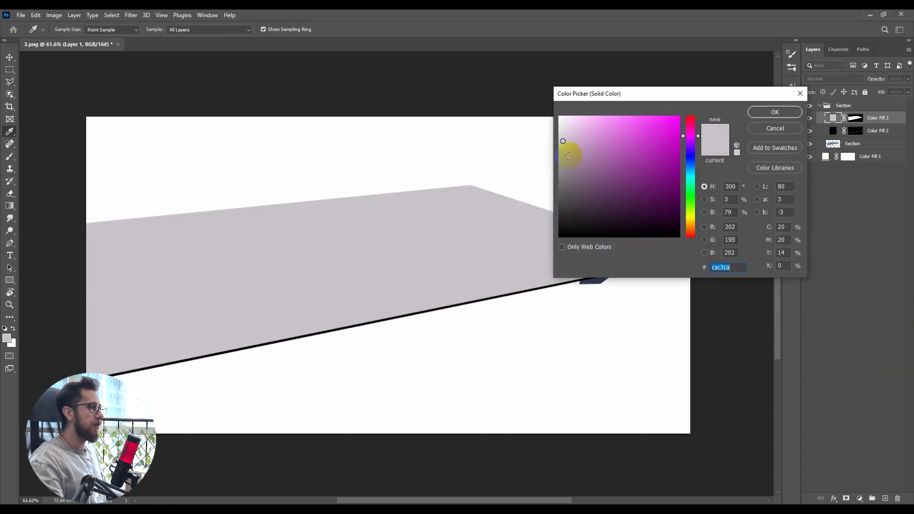
left_click_drag(566, 139, 521, 131)
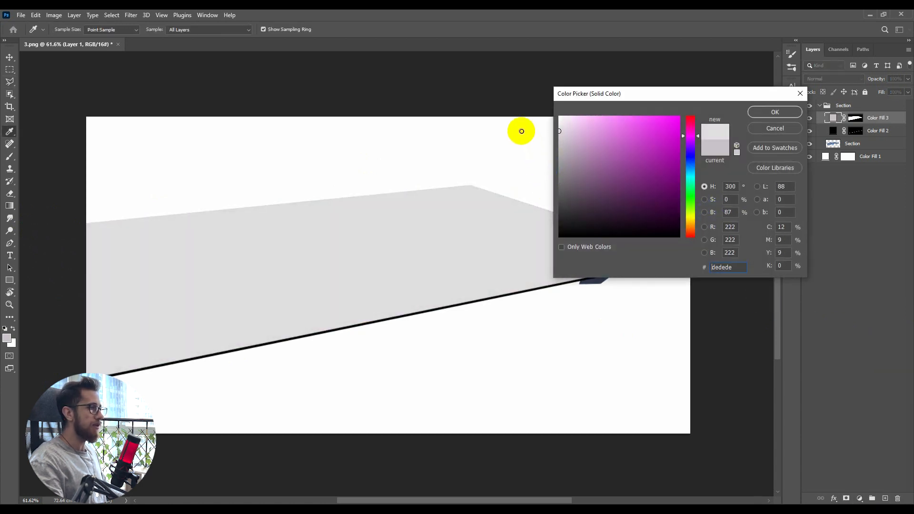
left_click(791, 114)
key("l")
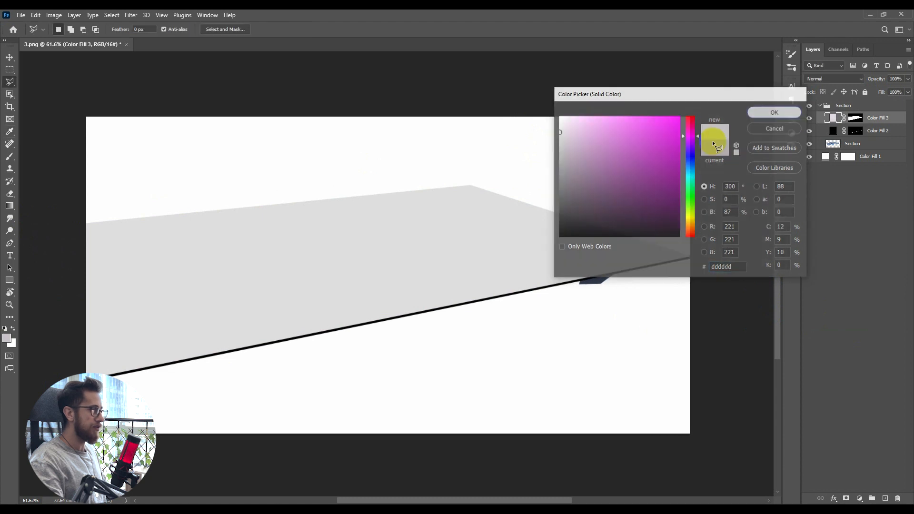
left_click_drag(896, 125, 885, 150)
key("v")
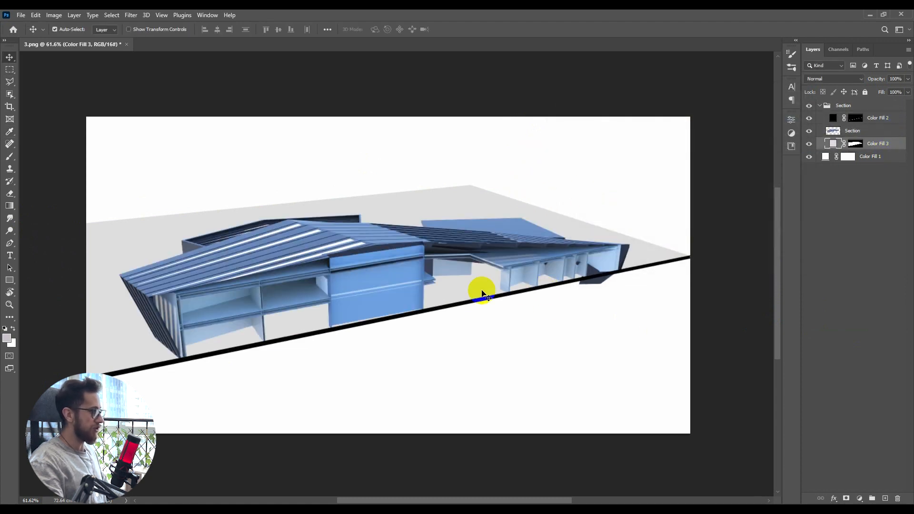
Erase the dark piece of the Section render protruding below the black base line at the building's far end, using the Eraser at 100% opacity
scroll(476, 290, "down", 2)
scroll(457, 292, "up", 4)
left_click_drag(516, 303, 627, 294)
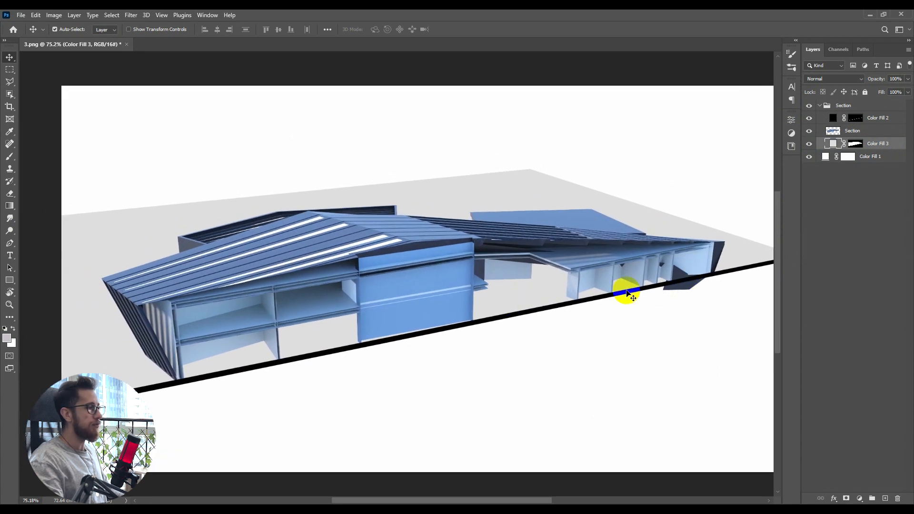
scroll(513, 297, "up", 5)
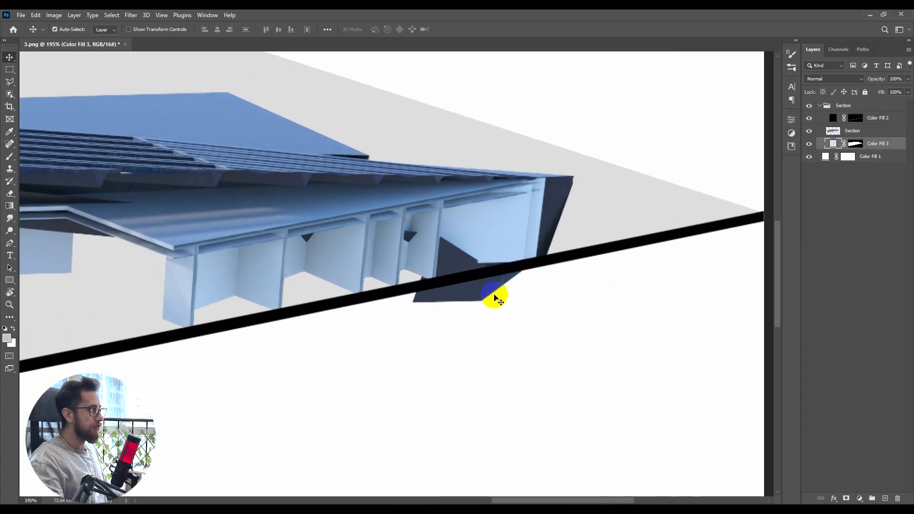
left_click(495, 298)
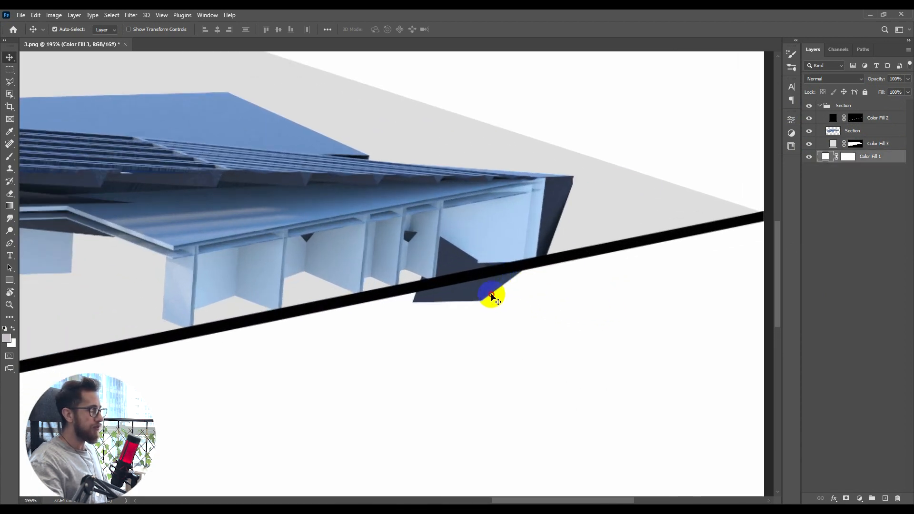
key("e")
scroll(465, 288, "up", 2)
left_click(882, 133)
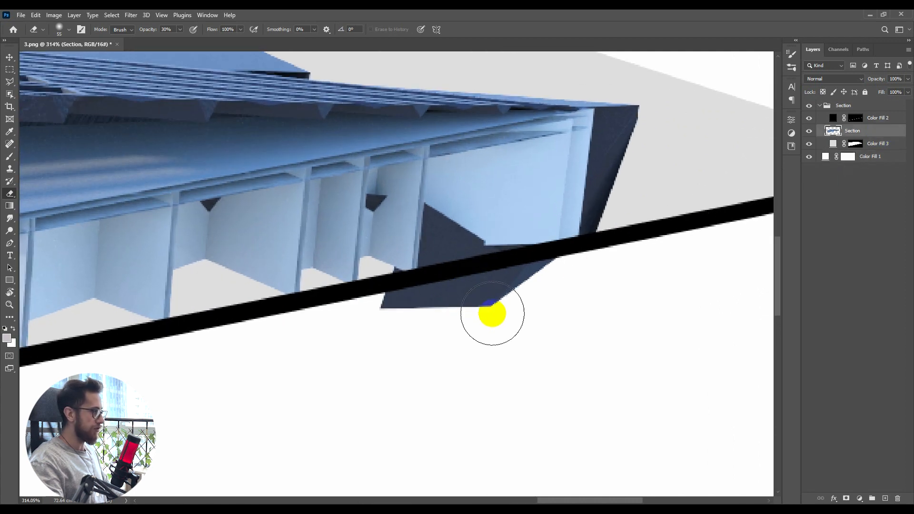
left_click_drag(489, 317, 469, 317)
left_click_drag(480, 318, 484, 263)
left_click_drag(506, 309, 502, 337)
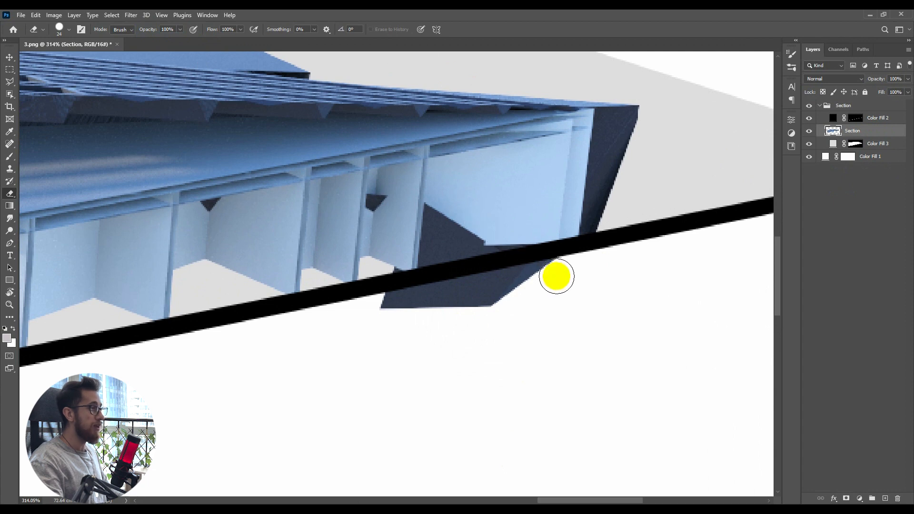
mouse_move(555, 270)
left_mouse_down()
mouse_move(401, 303)
mouse_move(499, 302)
left_mouse_up()
key("v")
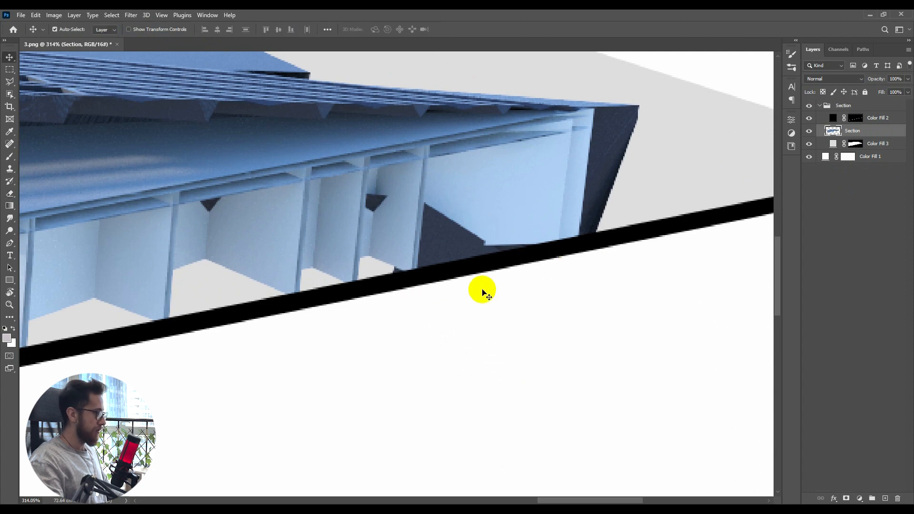
Load the grey ground fill's mask as a selection and add an empty layer above the black strip layer
scroll(484, 289, "down", 5)
scroll(472, 293, "down", 2)
scroll(352, 262, "up", 3)
left_click_drag(373, 270, 455, 284)
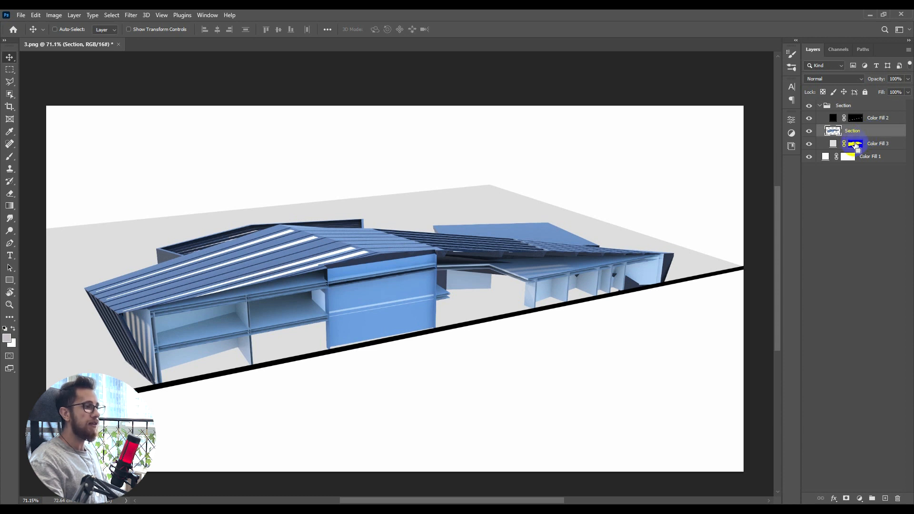
left_click(855, 144, "ctrl")
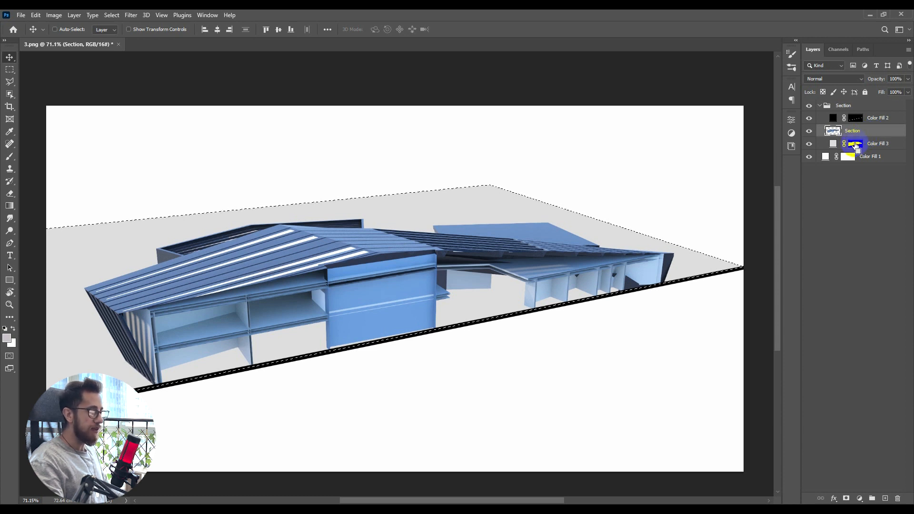
left_click(889, 119)
left_click(885, 498)
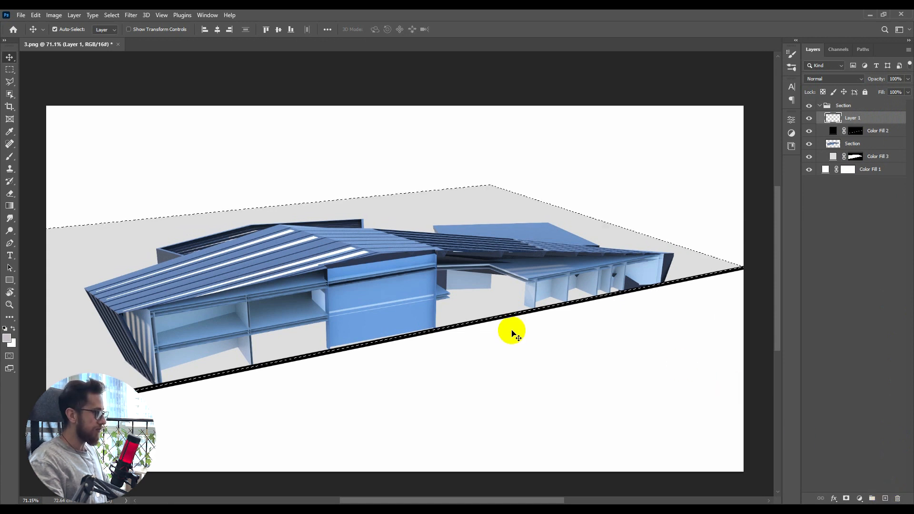
Draw a linear black-to-transparent gradient in the ground selection, fading from the cut base line toward the back, and deselect
key("g")
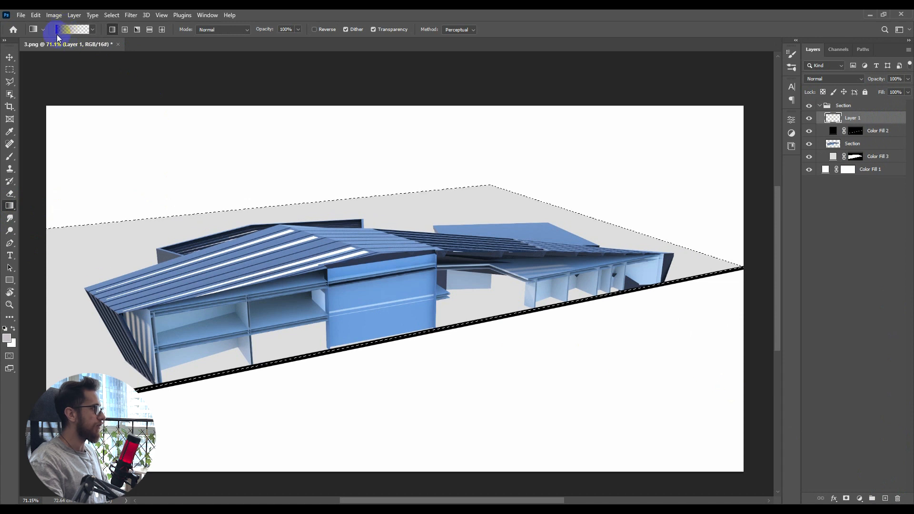
left_click(6, 338)
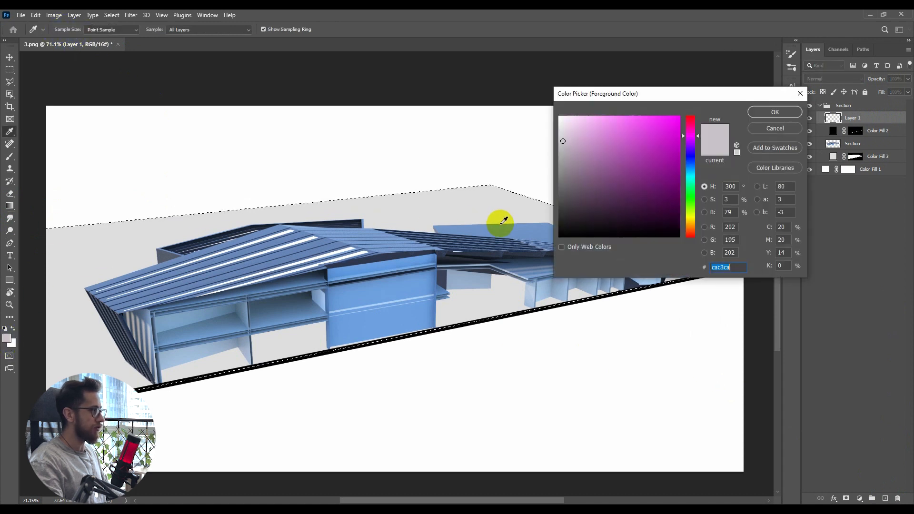
left_click(775, 112)
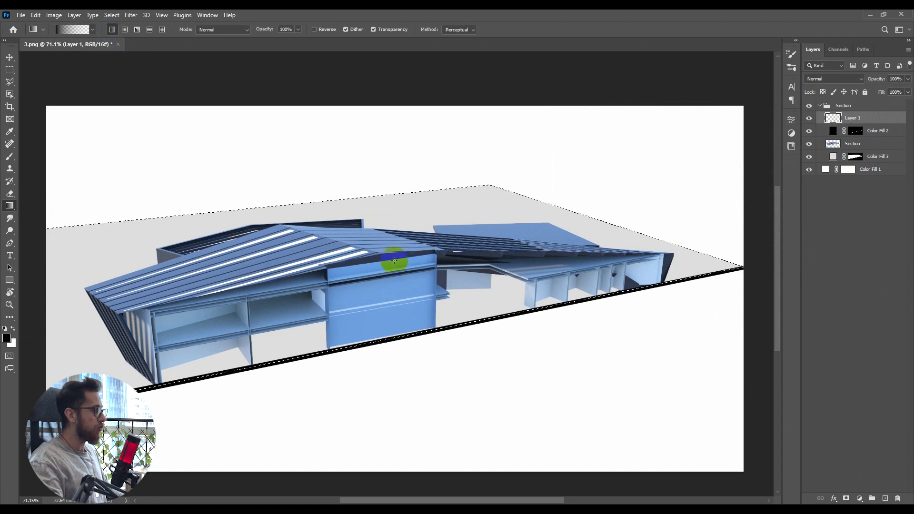
left_click_drag(359, 246, 335, 223)
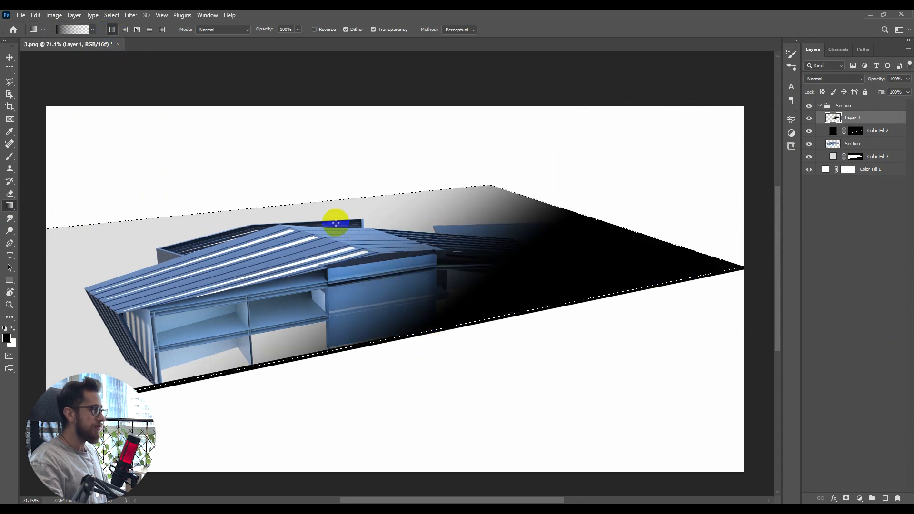
key("ctrl+z")
left_click_drag(362, 345, 307, 180)
key("ctrl+z")
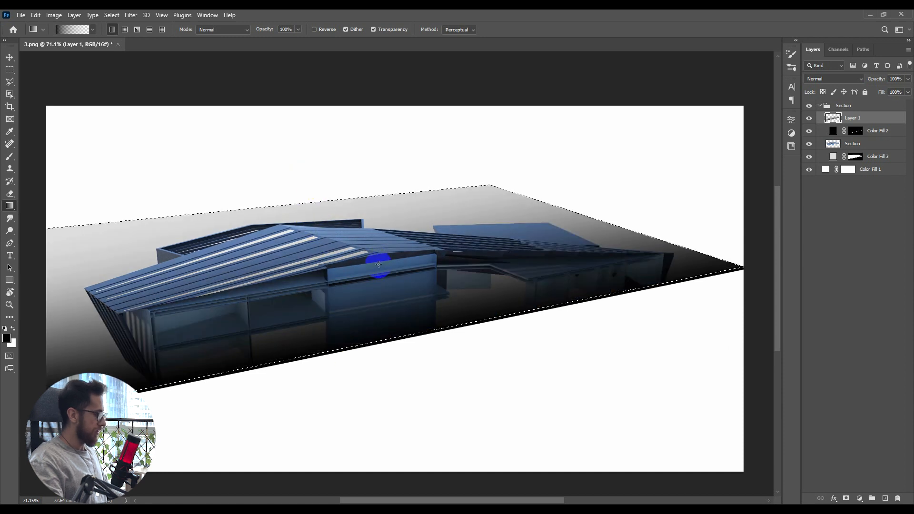
key("v")
key("ctrl+d")
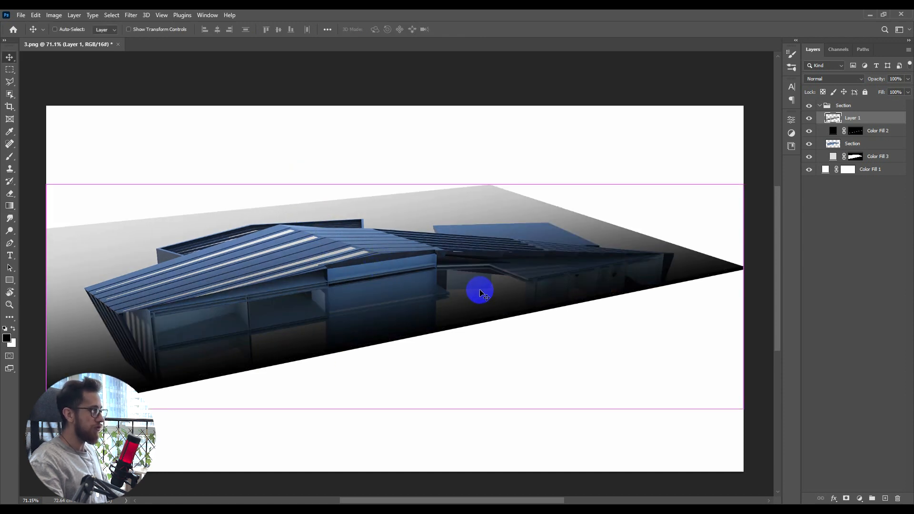
Place the gradient layer between the Section render and the grey ground fill, and set its opacity to 26%
left_click_drag(889, 121, 863, 149)
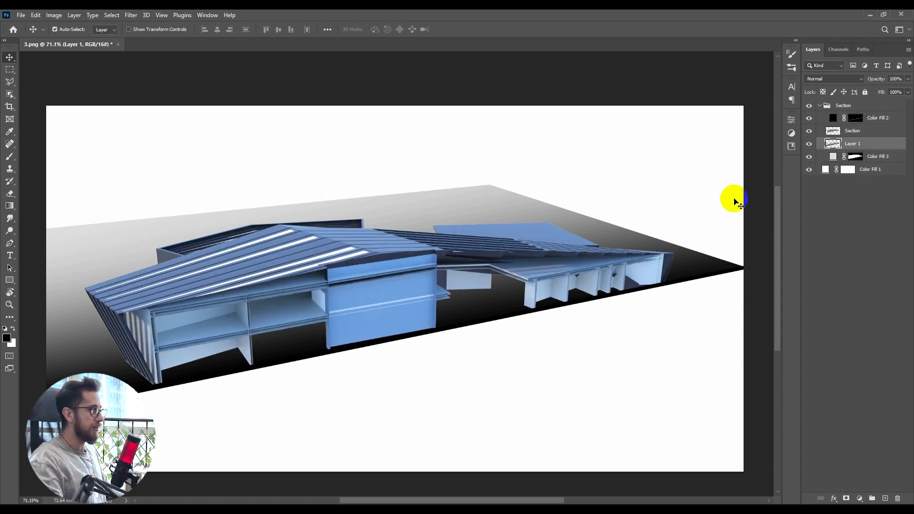
mouse_move(882, 82)
left_mouse_down()
mouse_move(863, 92)
mouse_move(883, 81)
left_mouse_up()
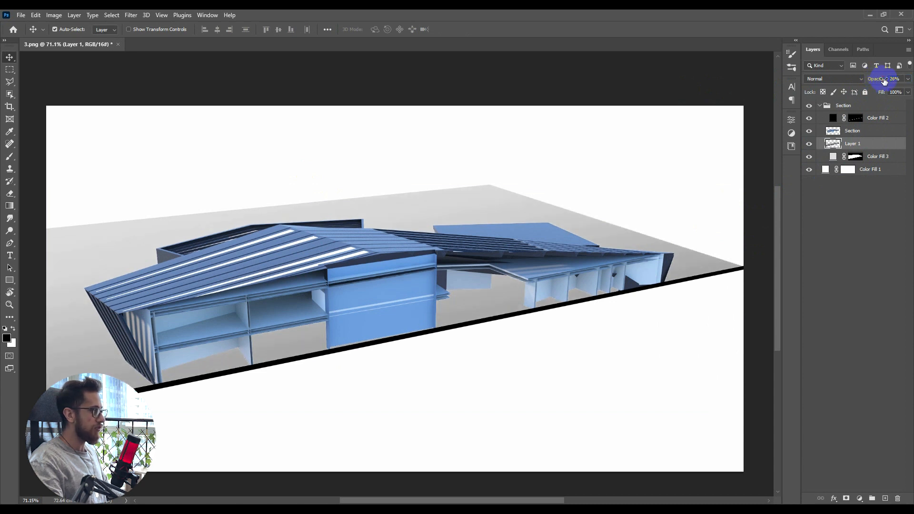
left_click_drag(351, 279, 439, 284)
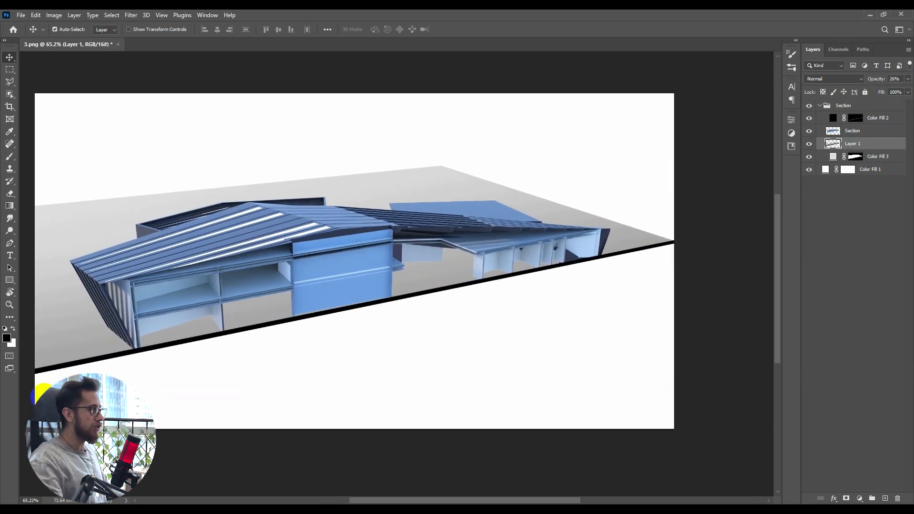
scroll(508, 291, "down", 5)
scroll(435, 285, "up", 6)
left_click_drag(472, 291, 447, 291)
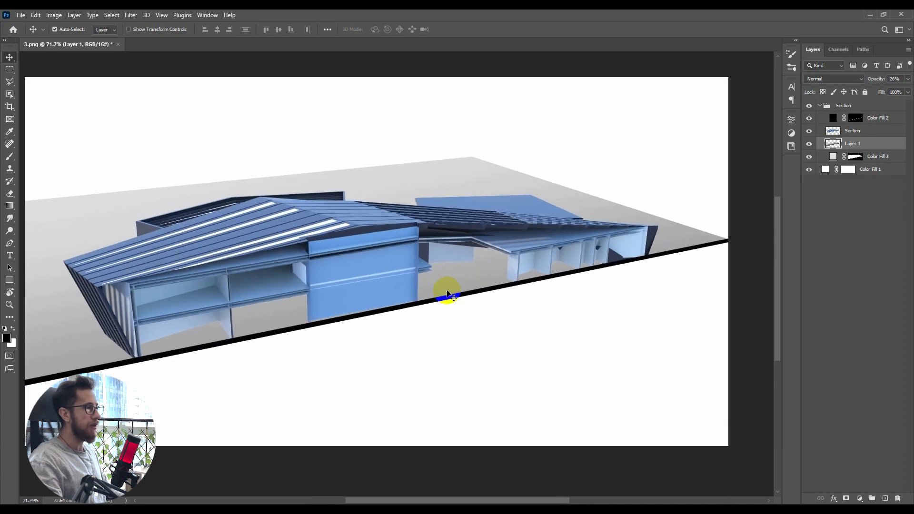
Copy leakss.jpg from the 3d section folder in File Explorer, paste it into the Photoshop document and scale it to about 19%
key("alt+Tab")
left_click(210, 135)
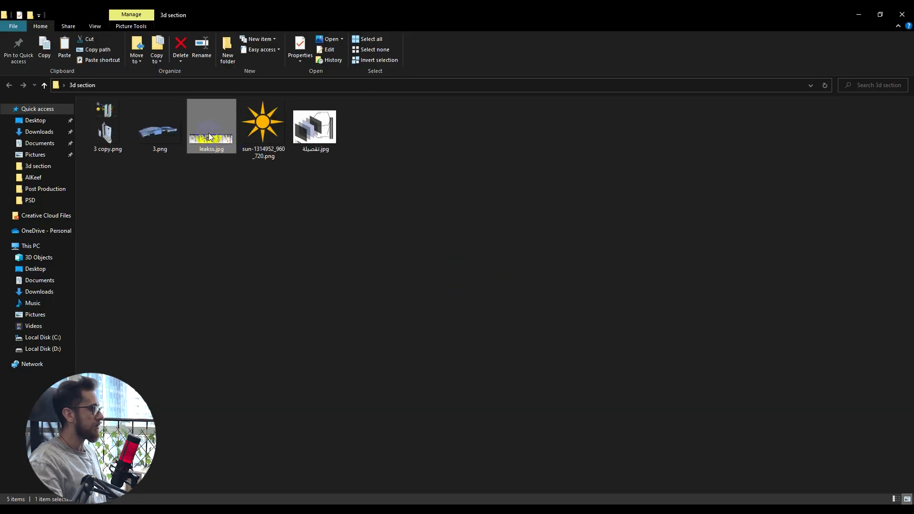
key("alt+Tab")
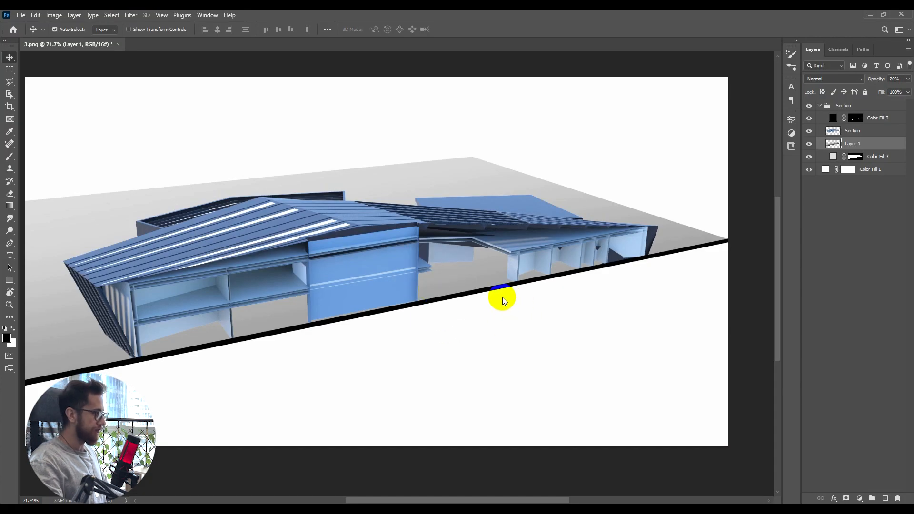
key("ctrl+v")
left_click_drag(727, 337, 684, 330)
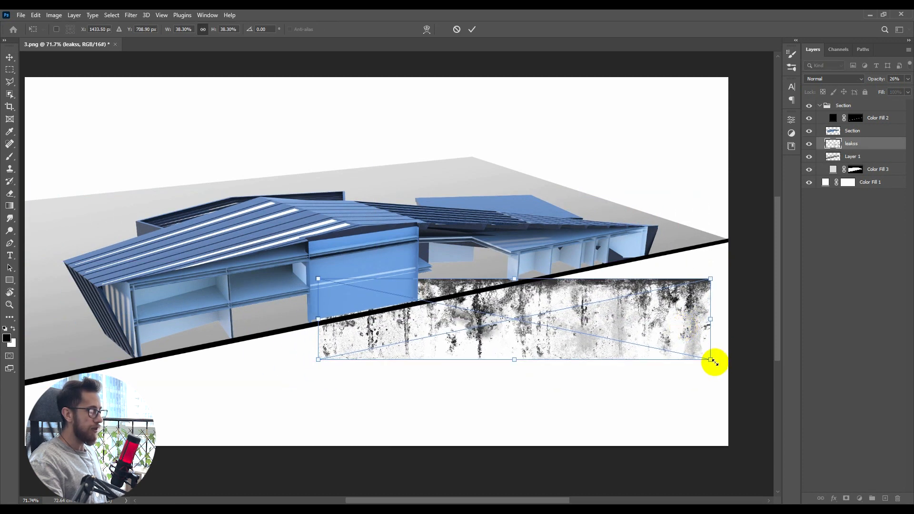
left_click_drag(710, 359, 687, 292)
Skew the leaks texture parallel to the black base line against the canvas edge and narrow its width to about 12%
scroll(688, 292, "up", 6)
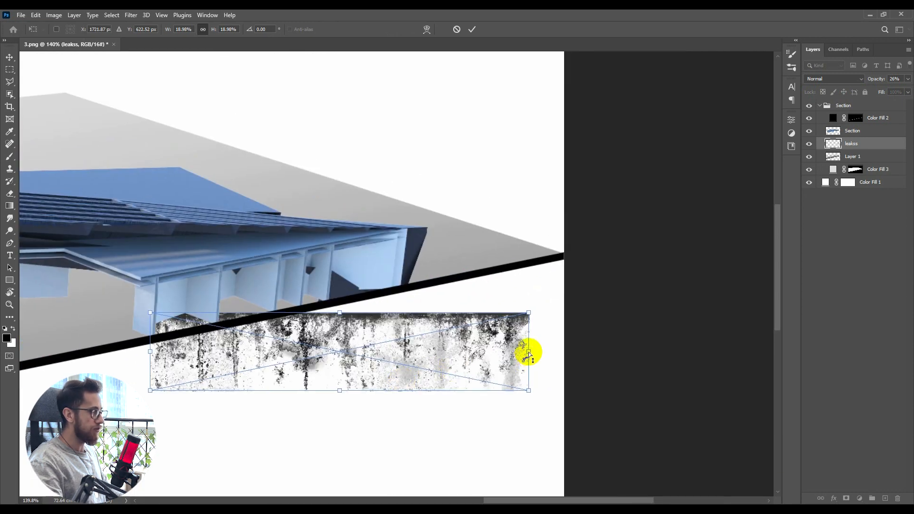
left_click_drag(528, 352, 564, 298)
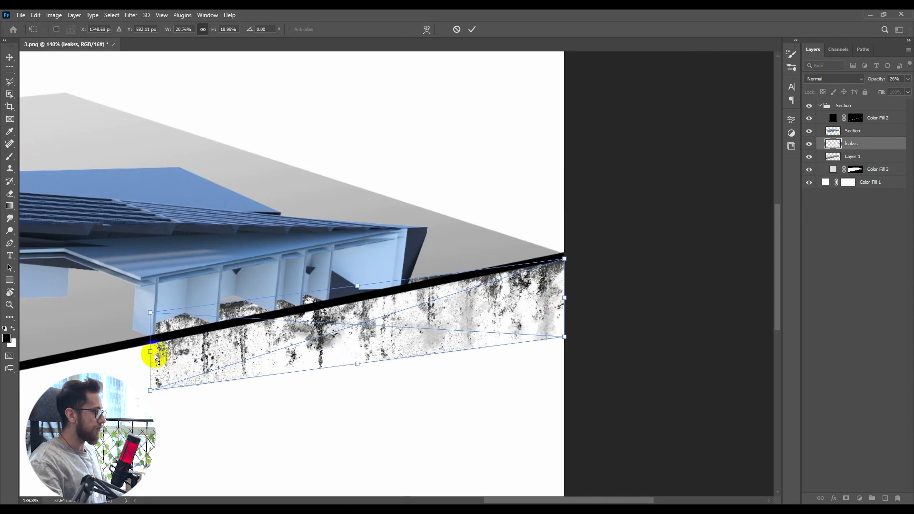
left_click_drag(155, 354, 326, 348)
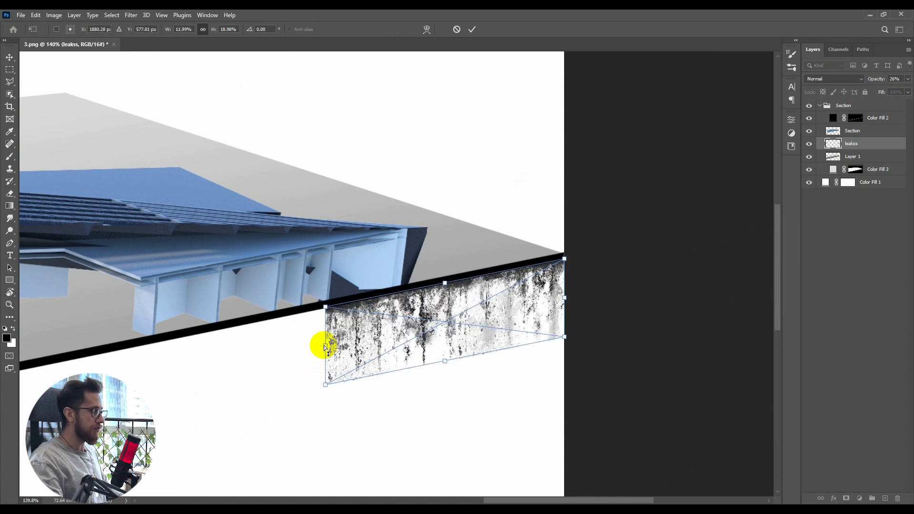
key("Return")
Distort the leaks texture by raising its two lower corners so the strip tapers toward the canvas edge beneath the base line
scroll(402, 335, "down", 5)
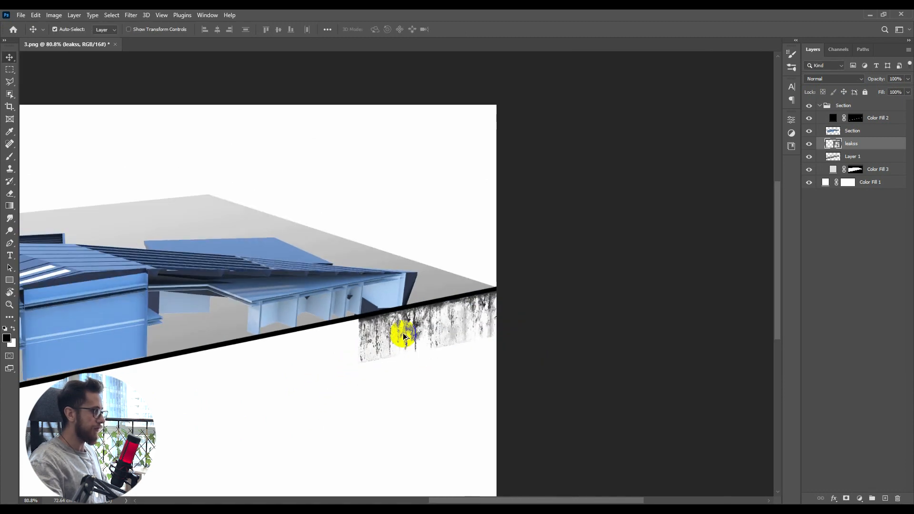
scroll(403, 335, "up", 6)
left_click_drag(451, 333, 524, 257)
key("ctrl+t")
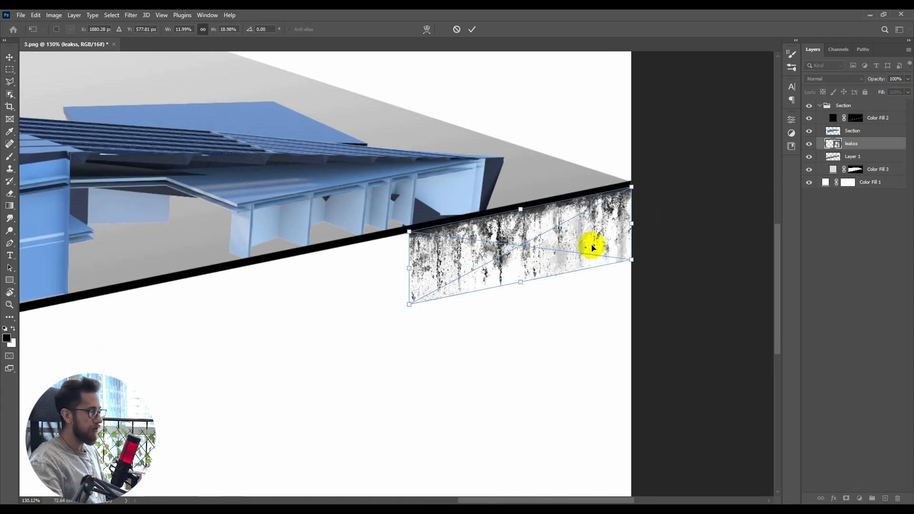
left_click_drag(657, 260, 657, 239)
left_click_drag(391, 316, 393, 305)
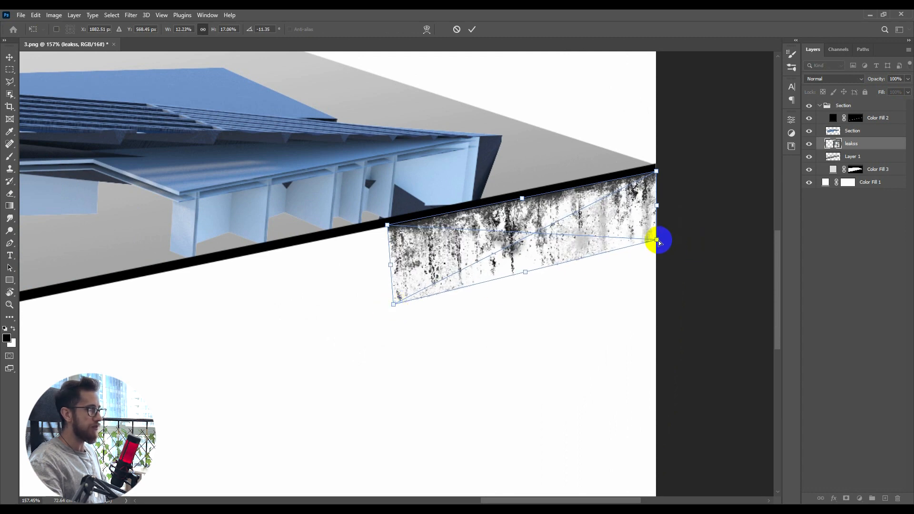
key("Return")
scroll(585, 221, "down", 3)
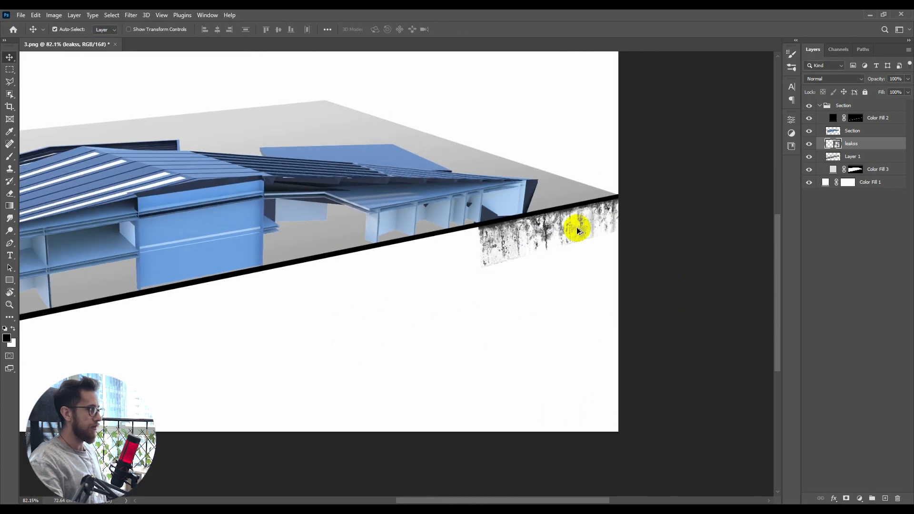
scroll(577, 231, "down", 2)
scroll(542, 253, "up", 5)
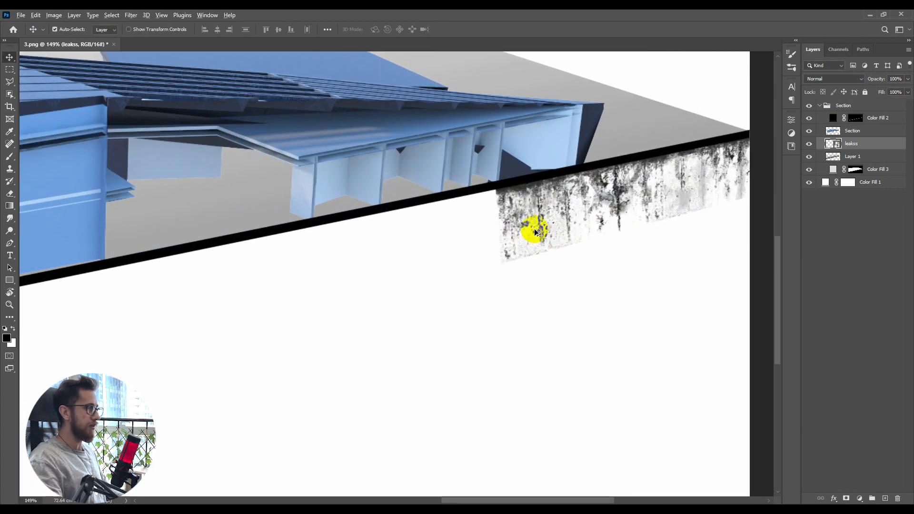
Duplicate the leaks strip beside the original under the black base line, and nudge the copy until their edges meet
scroll(513, 233, "down", 2)
scroll(580, 230, "up", 1)
left_click_drag(621, 214, 472, 268)
key("ctrl+t")
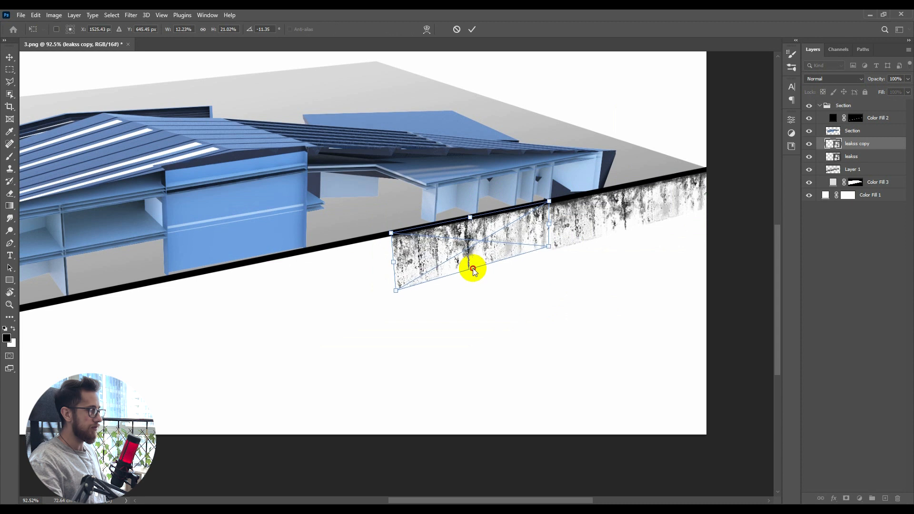
left_click_drag(531, 236, 533, 237)
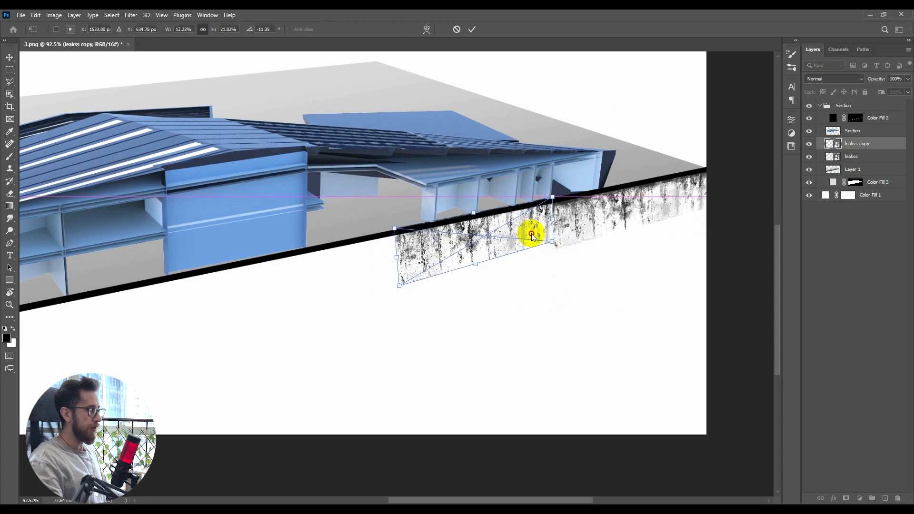
key("Down")
key("Down")
key("Down")
key("Down")
key("Down")
key("Down")
key("Down")
key("Down")
key("Down")
key("Down")
key("Down")
key("Down")
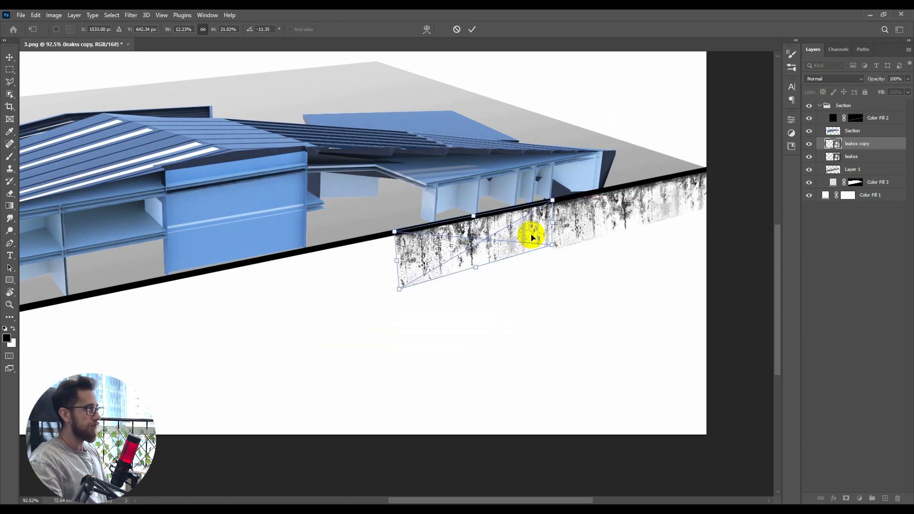
key("Right")
key("Right")
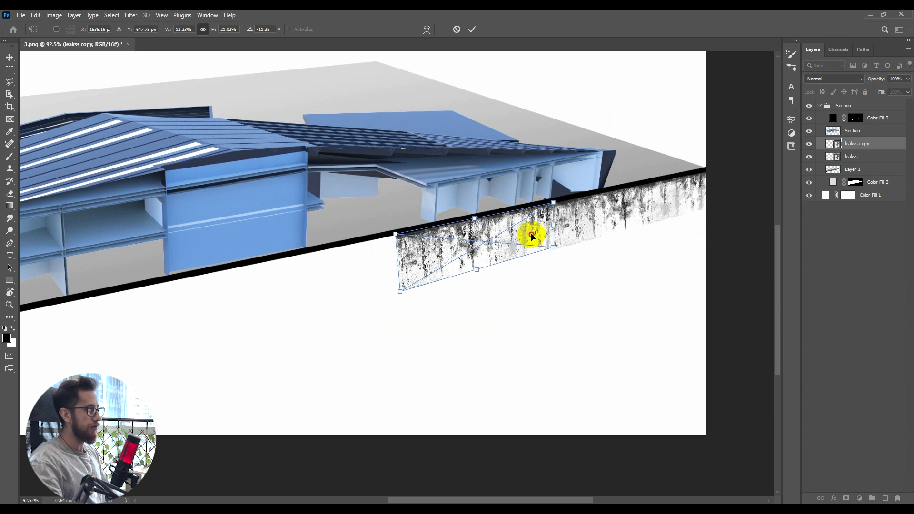
key("Return")
Duplicate the leaks strip again farther down the base line and scale the new copy to about 14.75% width, parallel to the line
left_click_drag(447, 257, 292, 292)
key("ctrl+t")
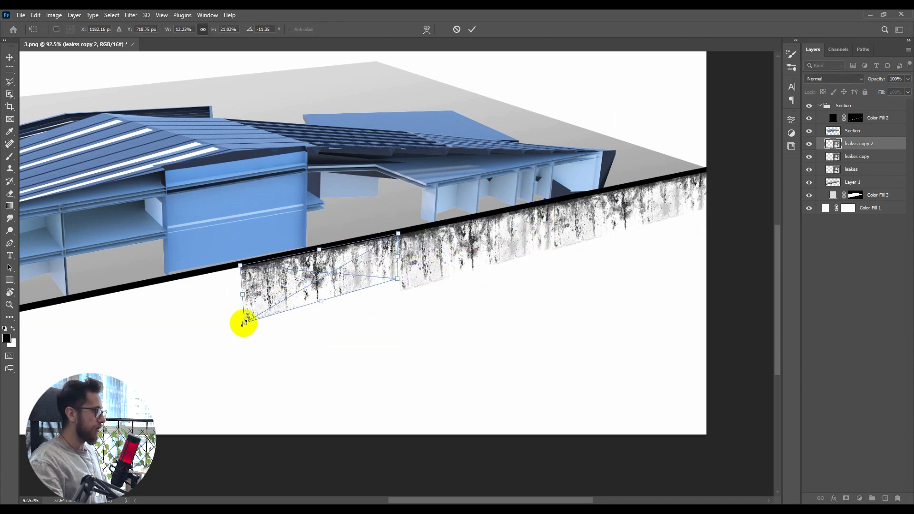
left_click_drag(244, 323, 204, 346)
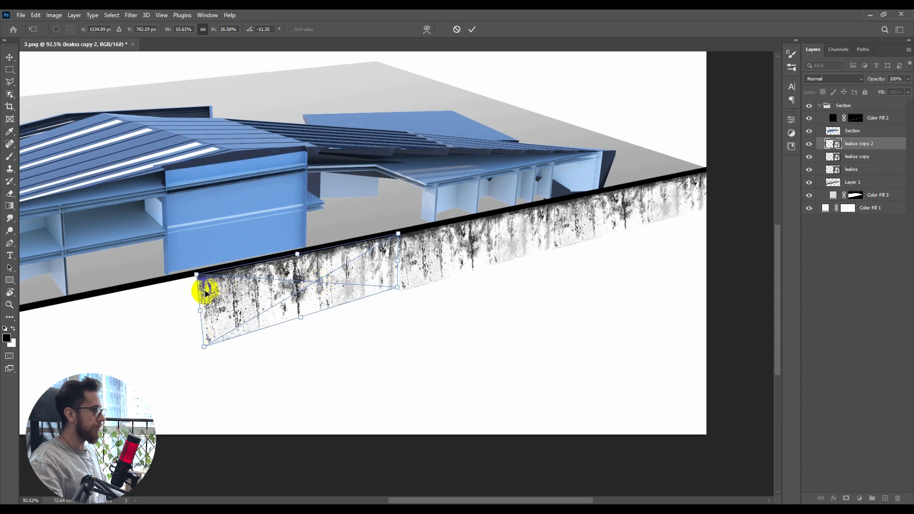
left_click_drag(199, 313, 209, 310)
left_click_drag(209, 273, 210, 275)
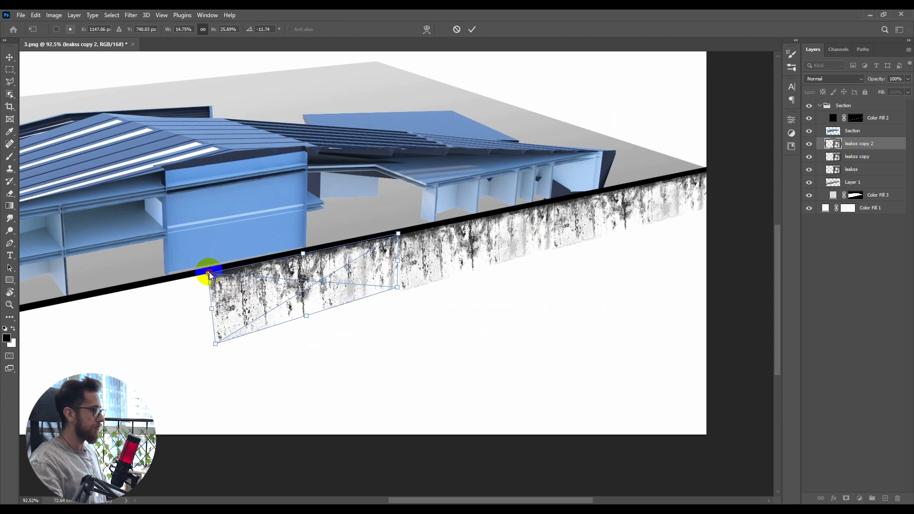
Distort the lower corners of the second leaks copy to reduce its height to about 24% and match the adjoining strip
left_click_drag(220, 346, 215, 338)
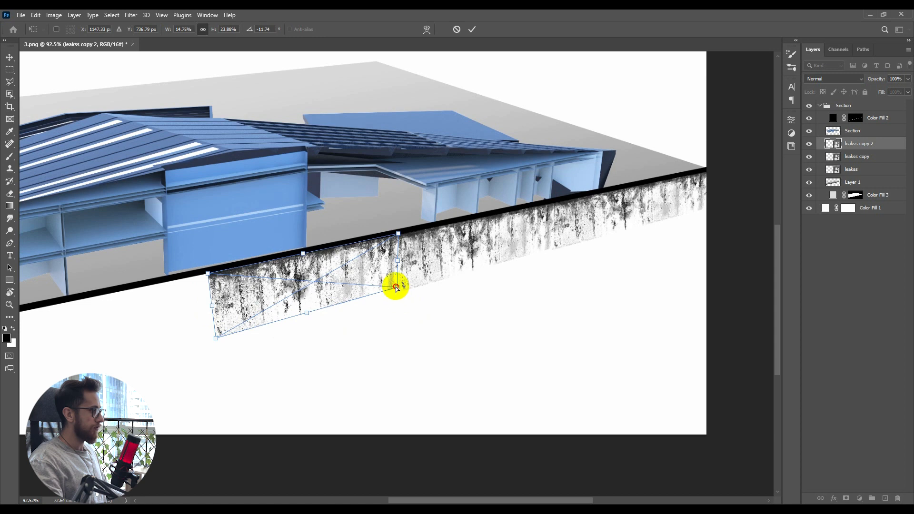
left_click_drag(396, 287, 402, 290)
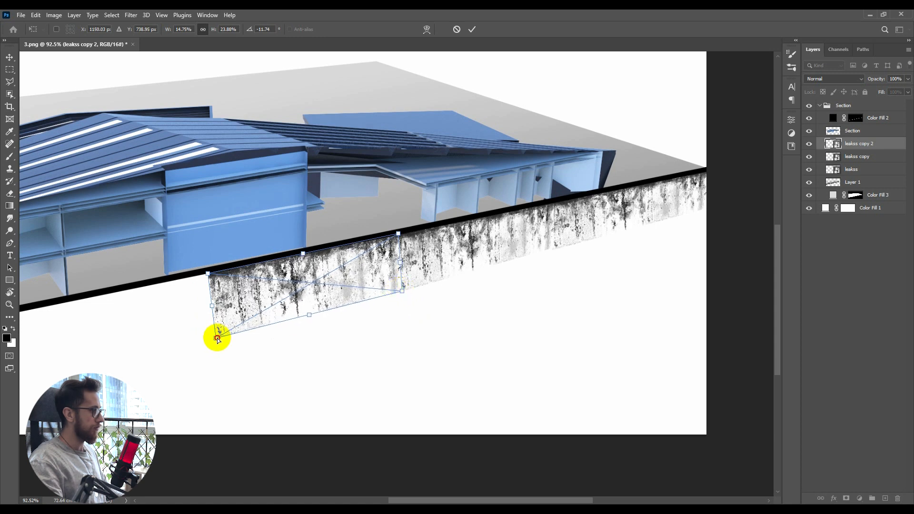
left_click_drag(217, 338, 215, 338)
key("Return")
Add a third leaks copy beneath the building's middle and nudge it up against the black base line
scroll(266, 317, "down", 4)
left_click_drag(266, 316, 459, 265)
scroll(510, 264, "down", 3)
scroll(471, 259, "up", 3)
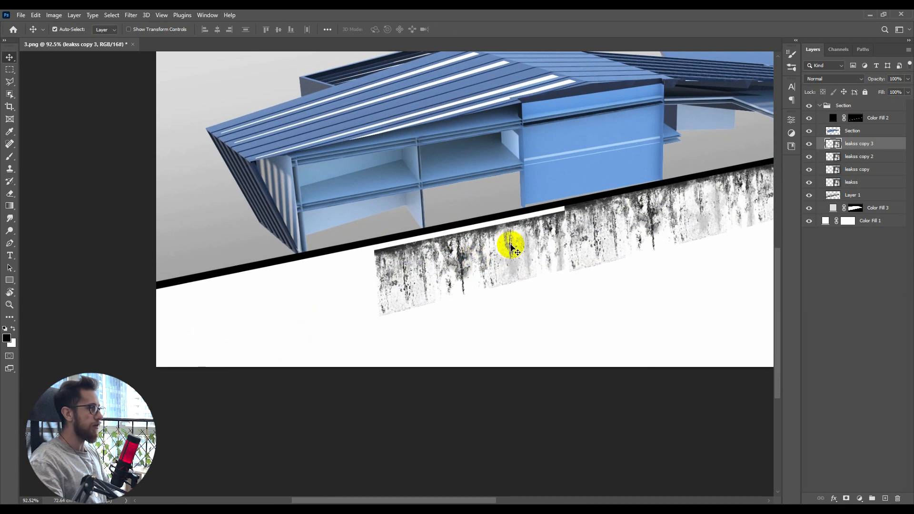
key("Up")
key("Up")
key("Up")
key("Up")
key("Up")
key("Up")
key("Up")
key("Up")
key("Up")
key("Up")
key("Up")
key("Up")
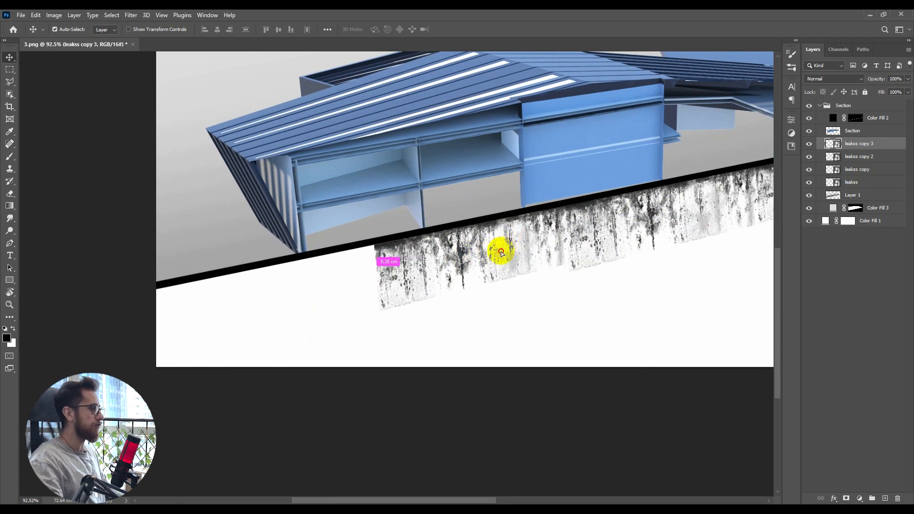
Add two more leaks copies to reach the canvas's far edge and nudge the strips up to close gaps beneath the base line
left_click_drag(501, 252, 130, 321)
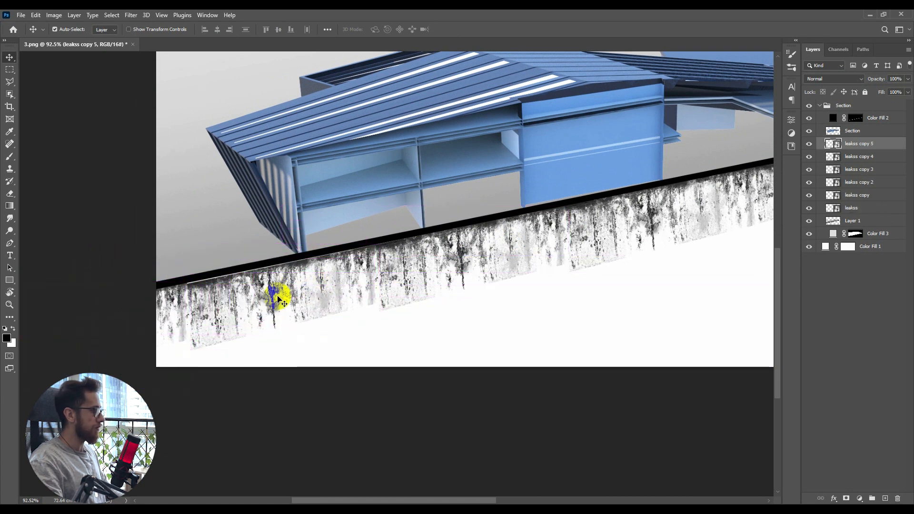
left_click(308, 292)
key("Up")
key("Up")
left_click(410, 274)
key("Up")
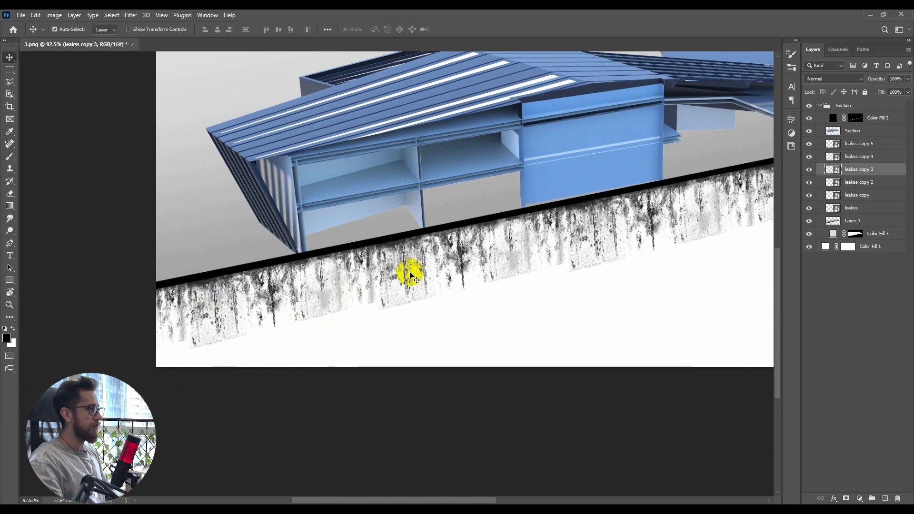
Merge the original leakss layer and its five copies into one layer
scroll(410, 276, "down", 4)
scroll(409, 278, "up", 2)
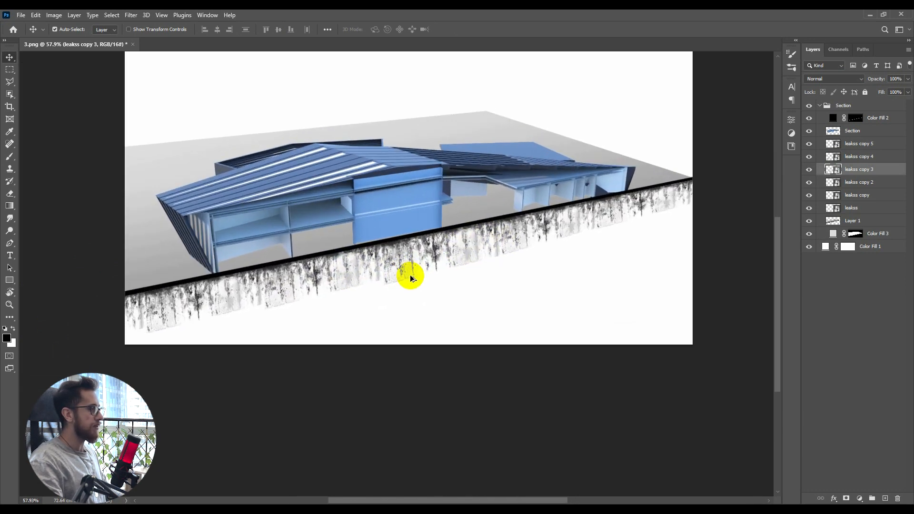
left_click(892, 144)
left_click(882, 217, "shift")
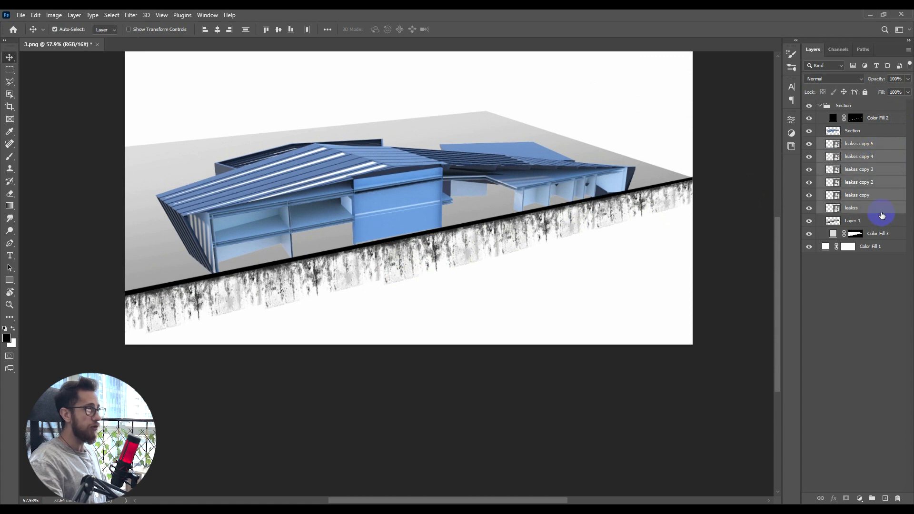
key("ctrl+e")
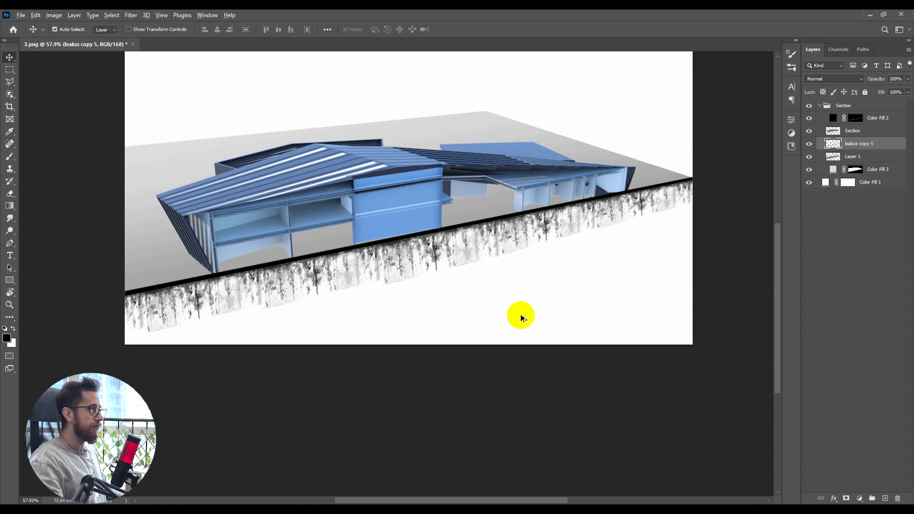
Set up a soft Eraser with a 66 px size, 0% hardness and 50% opacity
scroll(521, 314, "up", 1)
key("e")
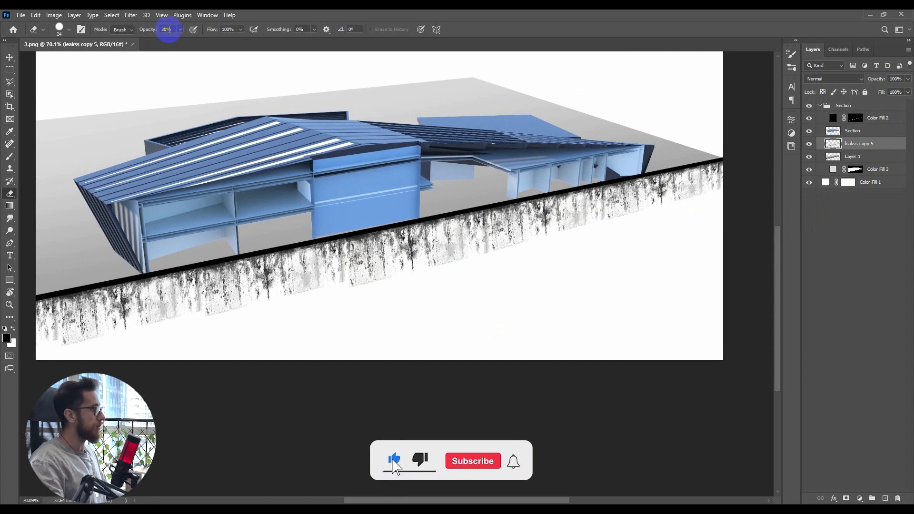
left_click_drag(640, 207, 648, 208)
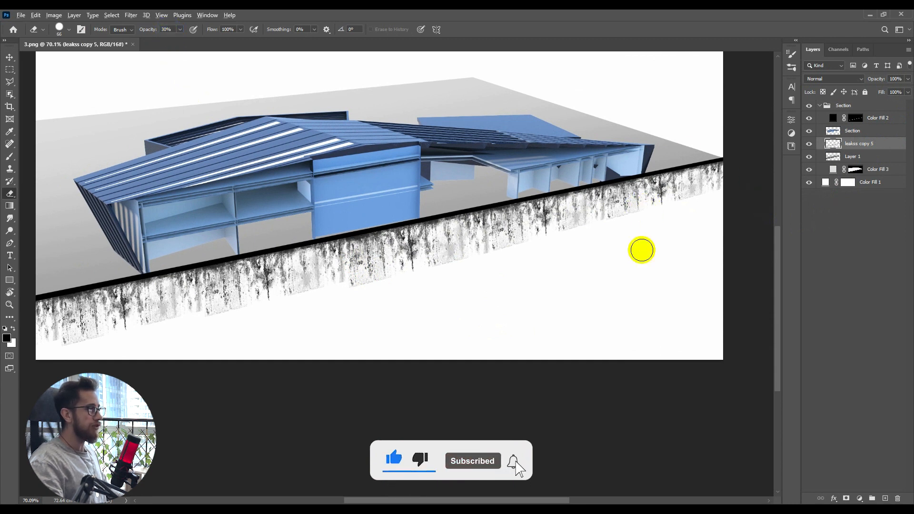
left_click_drag(641, 250, 611, 113)
right_click(622, 254)
left_click_drag(686, 298, 663, 300)
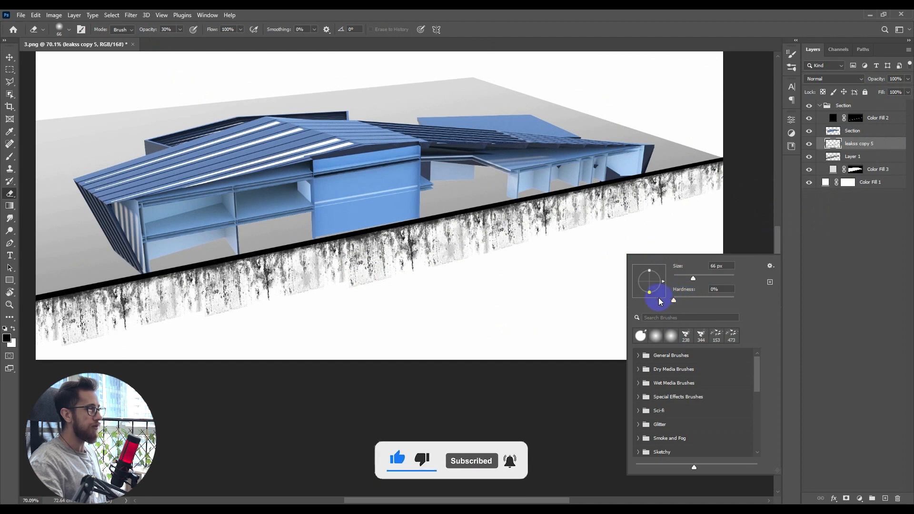
left_click(168, 30)
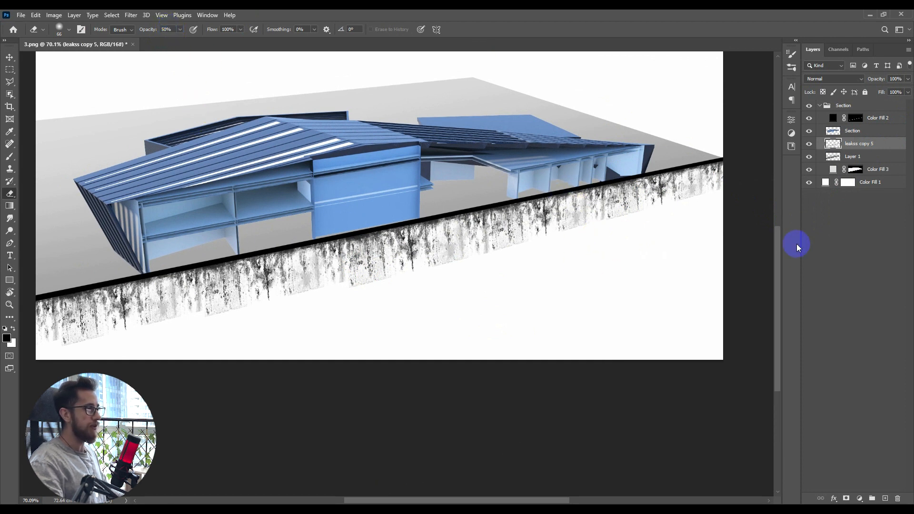
Erase along the lower edge of the merged leaks strip so its streaks fade softly into the white background
left_click_drag(711, 189, 731, 194)
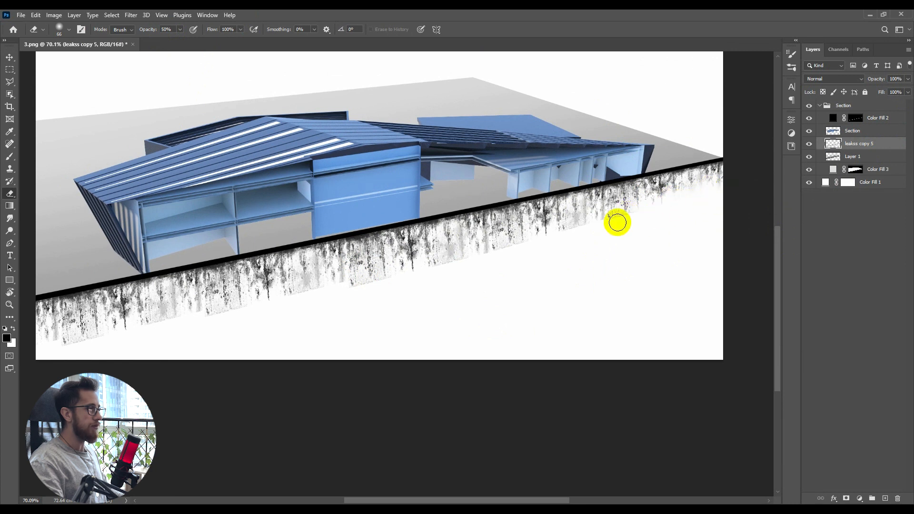
mouse_move(576, 233)
left_mouse_down()
mouse_move(539, 236)
mouse_move(622, 222)
mouse_move(436, 272)
mouse_move(458, 261)
mouse_move(211, 314)
left_mouse_up()
left_click_drag(160, 325, 346, 284)
left_click_drag(233, 313, 536, 304)
mouse_move(457, 327)
left_mouse_down()
mouse_move(471, 311)
mouse_move(384, 338)
left_mouse_up()
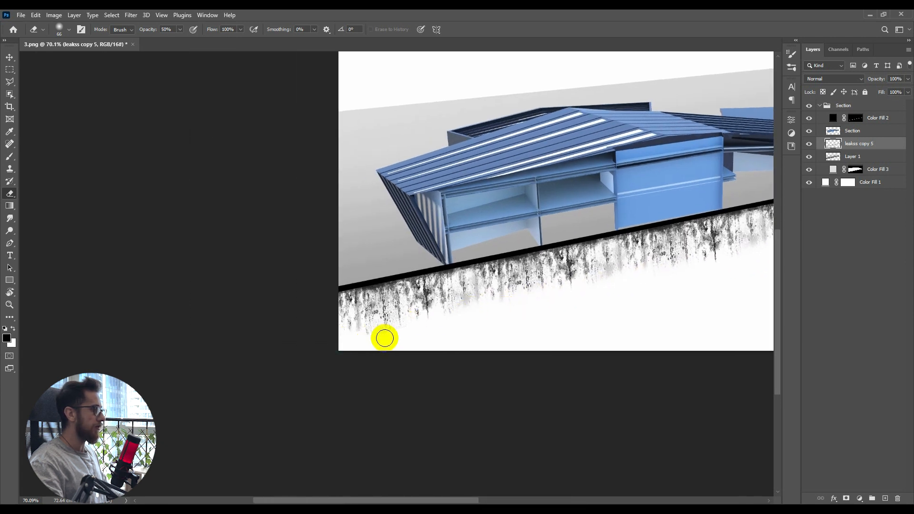
left_click_drag(620, 284, 187, 349)
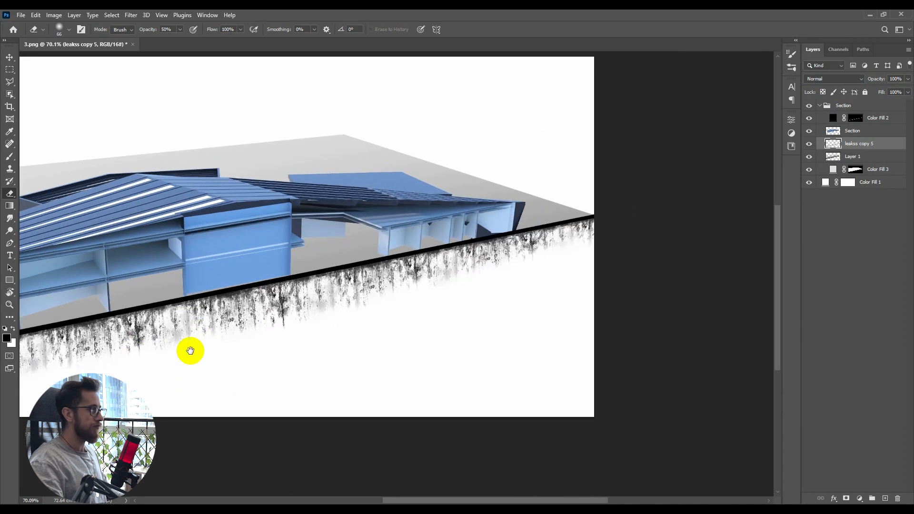
Skew the merged leaks strip slightly by shifting the bottom edge of its transform box sideways
key("v")
scroll(310, 326, "down", 3)
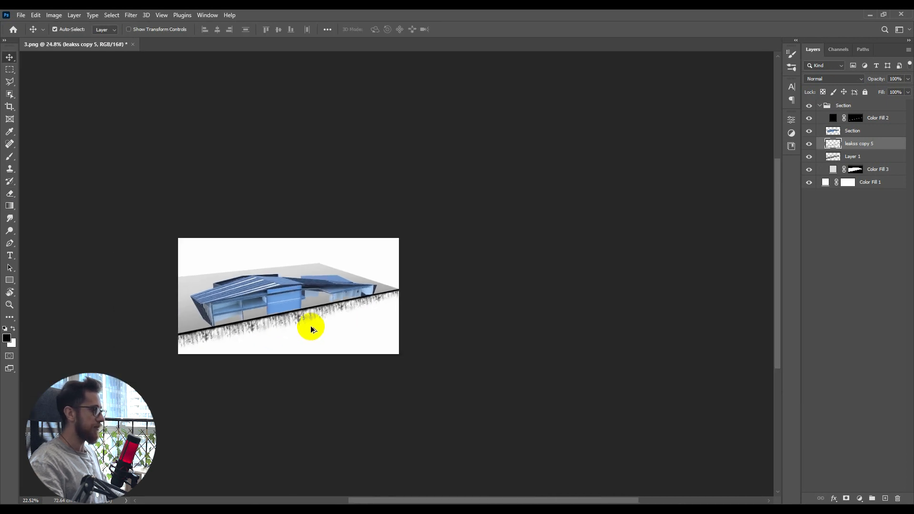
scroll(307, 320, "up", 3)
key("ctrl+t")
scroll(314, 341, "up", 1)
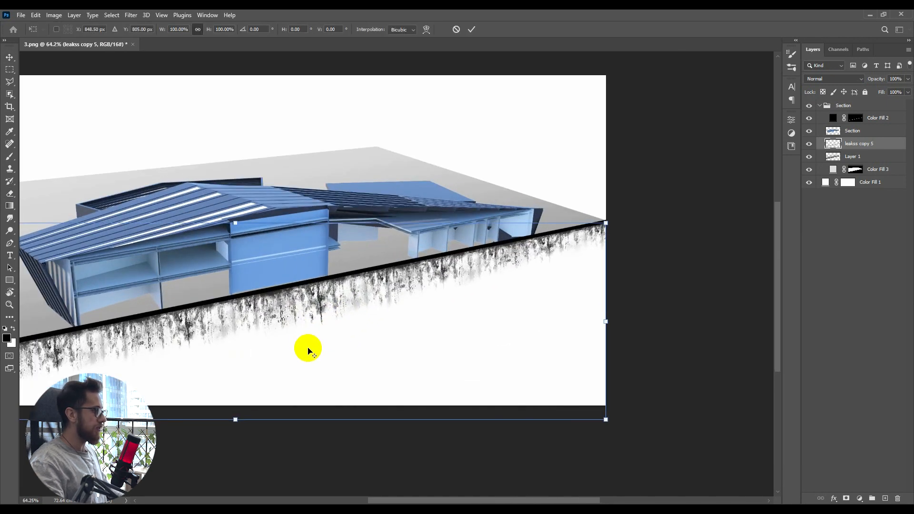
scroll(317, 351, "down", 2)
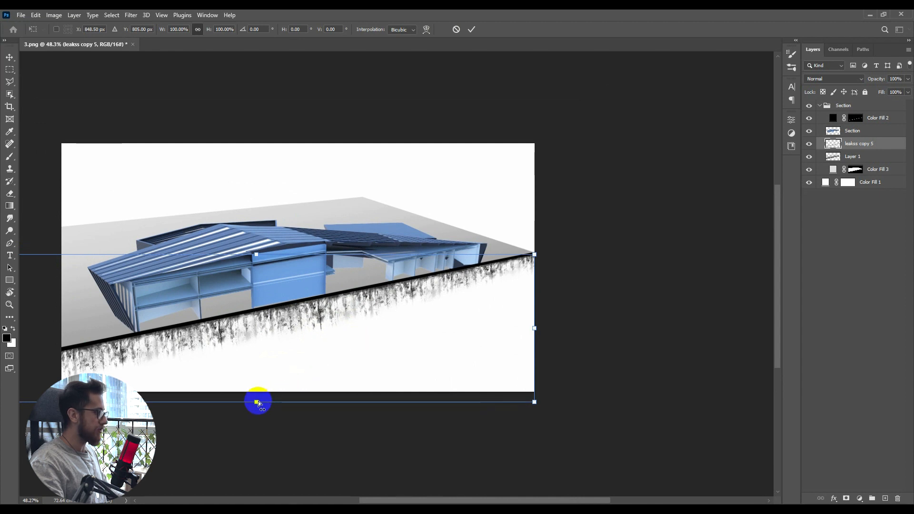
left_click_drag(256, 403, 248, 402)
key("Return")
Examine the overall composition of the building section, ground shading and faded leaks strip at different zoom levels
scroll(326, 347, "down", 3)
scroll(327, 331, "up", 4)
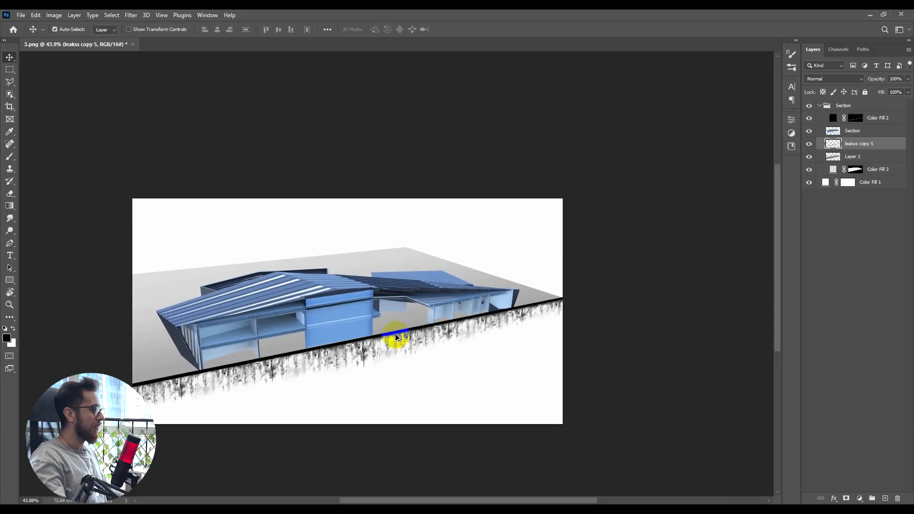
scroll(417, 337, "up", 3)
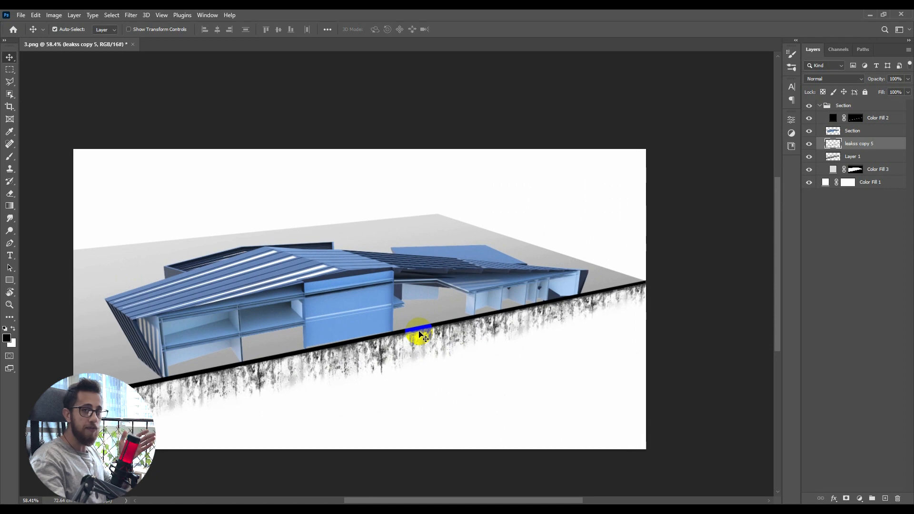
scroll(423, 335, "down", 8)
scroll(418, 332, "up", 8)
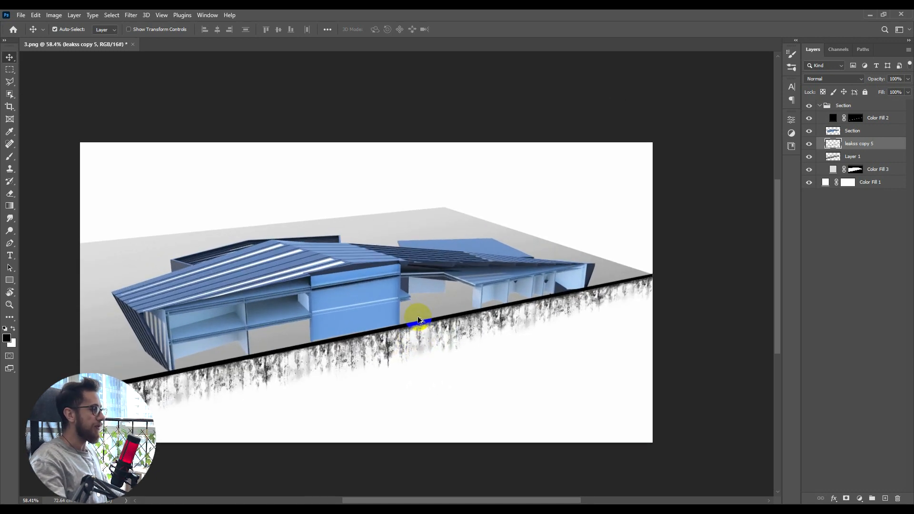
left_click_drag(406, 303, 450, 301)
scroll(442, 304, "up", 2)
scroll(463, 303, "down", 2)
Toggle the visibility of the gradient Layer 1 to compare, and delete it together with the grey Color Fill 3 ground layer
left_click(473, 231)
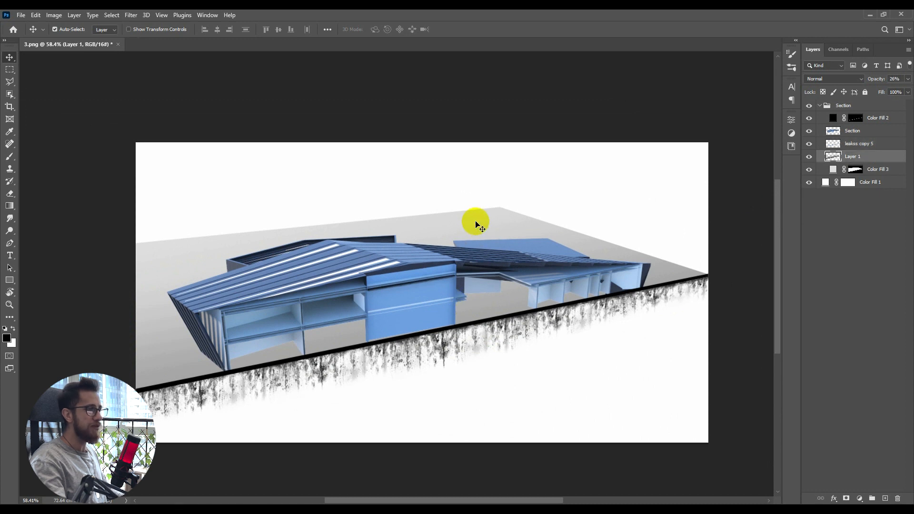
left_click(809, 157)
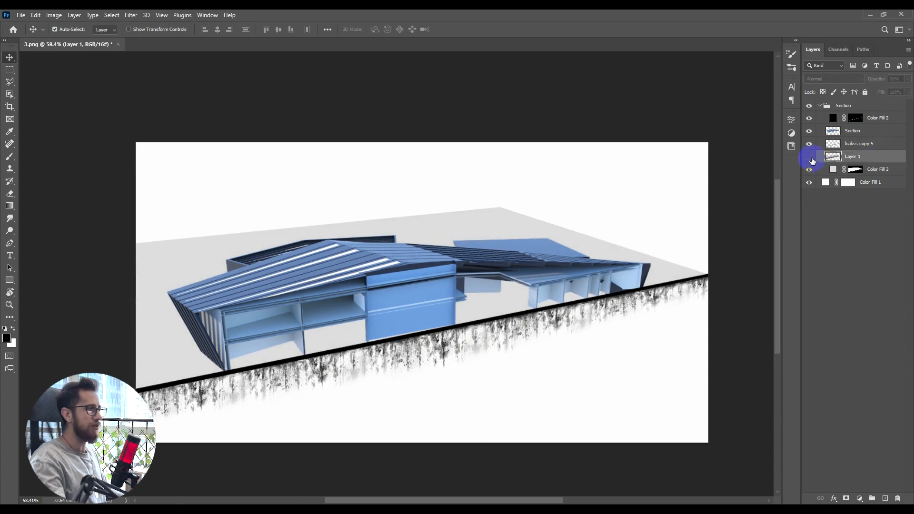
left_click(809, 157)
left_click(884, 175, "shift")
key("Delete")
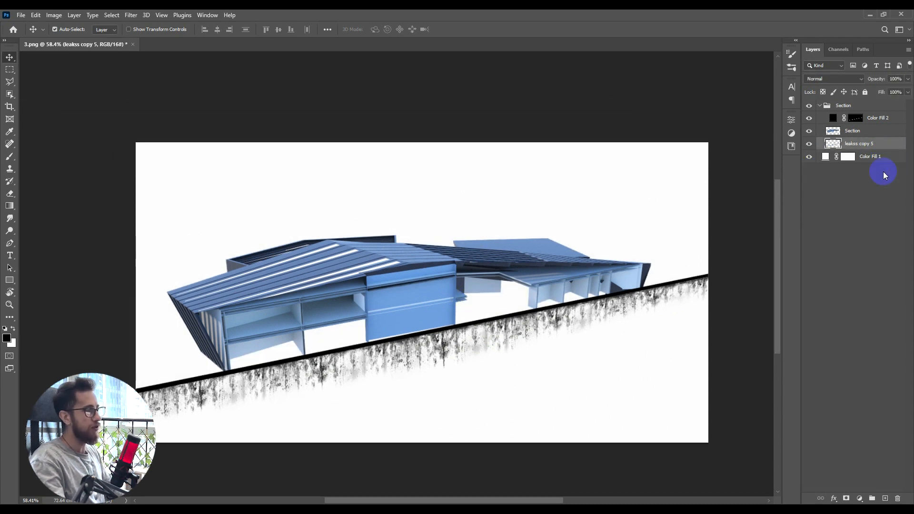
Bring sun-1314952_960_720.png from the 3d section folder in File Explorer into the Photoshop composition as a placed image
scroll(473, 323, "down", 4)
scroll(472, 313, "up", 4)
left_click_drag(480, 294, 477, 296)
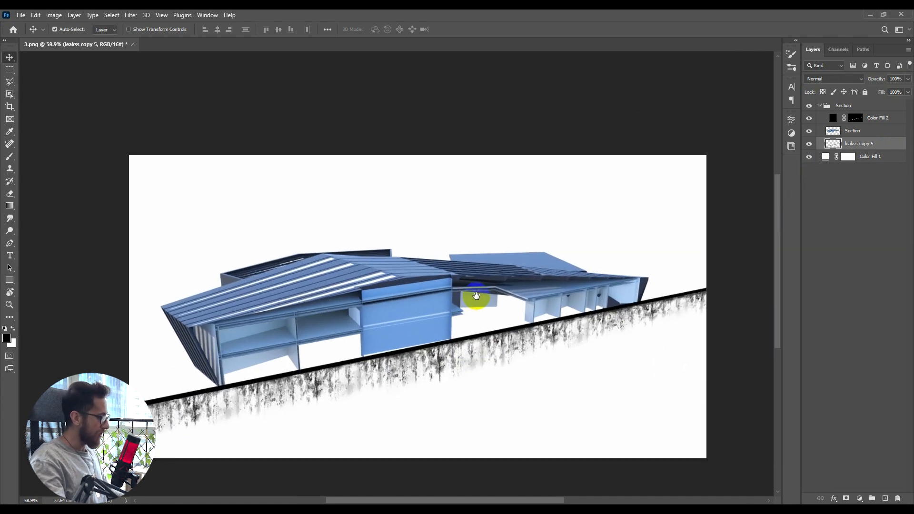
scroll(477, 299, "up", 3)
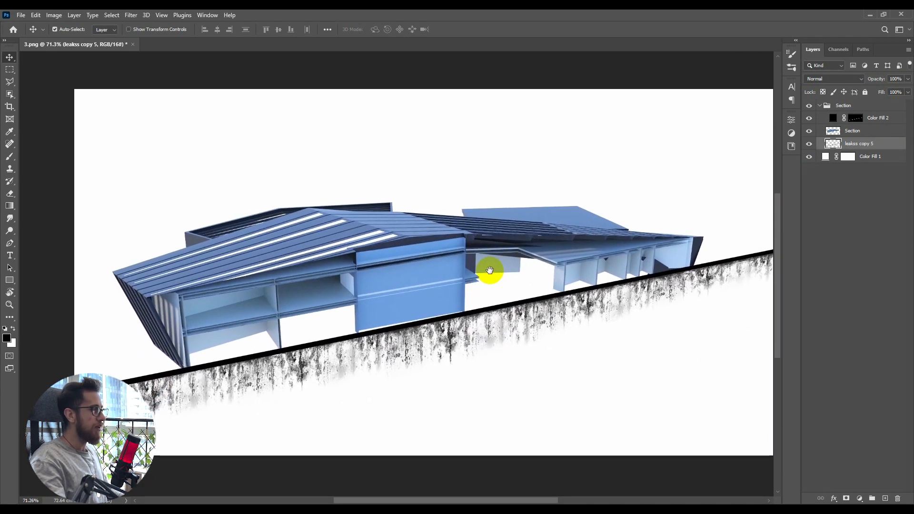
key("alt+Tab")
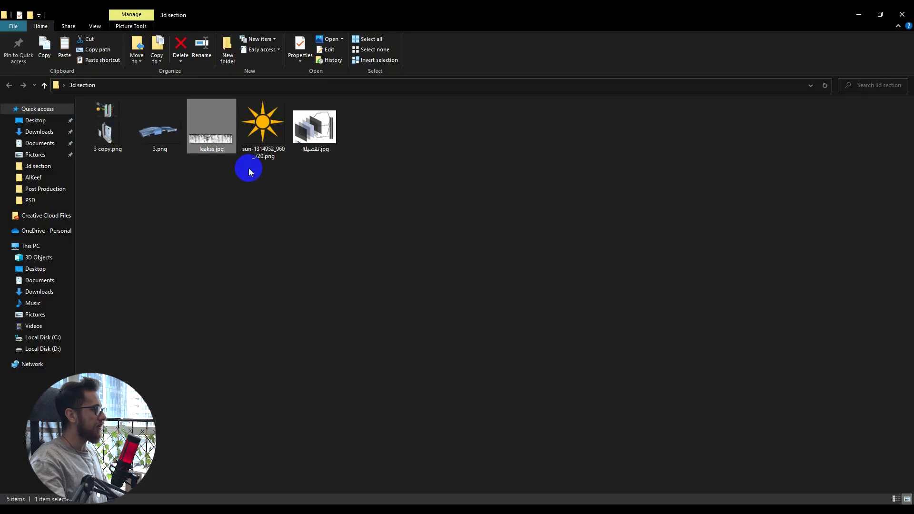
left_click(267, 133)
key("alt+Tab")
left_click_drag(268, 133, 341, 330)
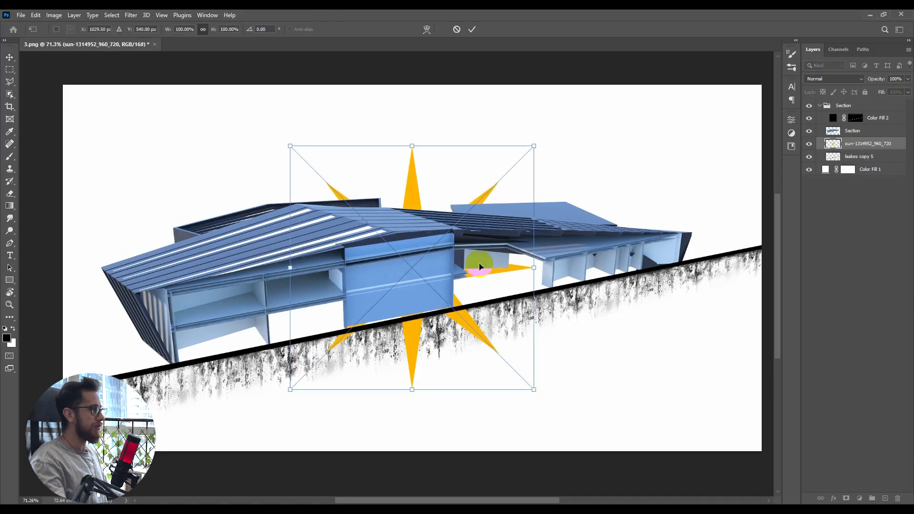
Scale the placed sun down to a small icon and position it in the sky above the building's right wing
left_click_drag(476, 282, 560, 205)
left_click_drag(619, 309, 533, 226)
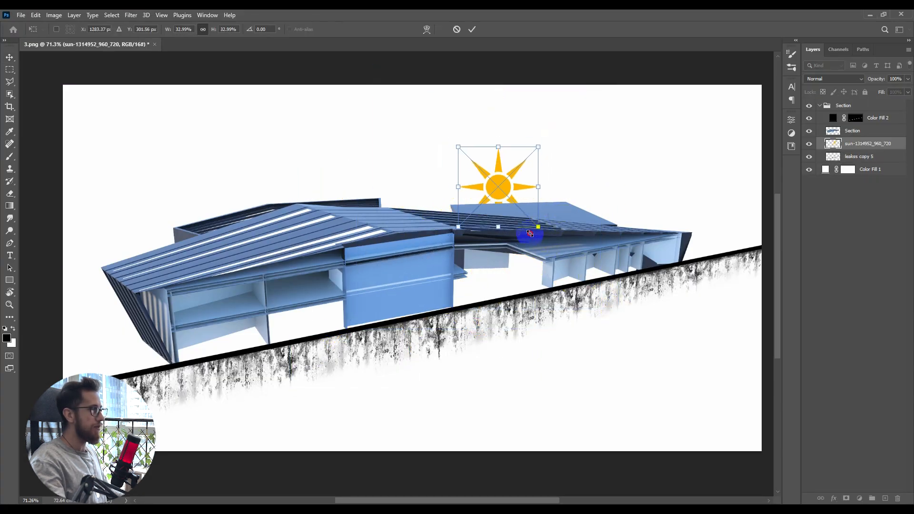
left_click_drag(523, 183, 567, 133)
left_click_drag(578, 174, 568, 140)
key("Return")
Extend the canvas upward slightly with the Crop tool to give more empty sky above the building
left_click_drag(478, 204, 459, 235)
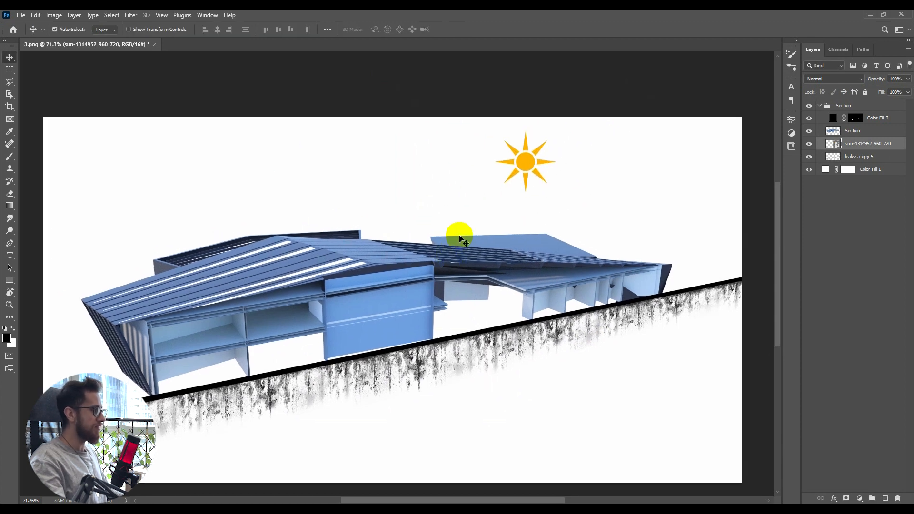
key("c")
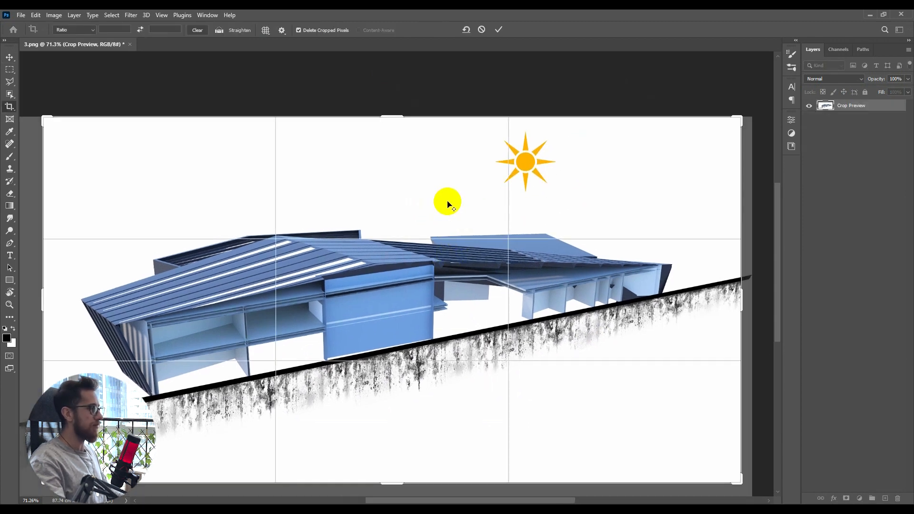
scroll(445, 199, "down", 2)
left_click_drag(408, 130, 405, 108)
double_click(405, 122)
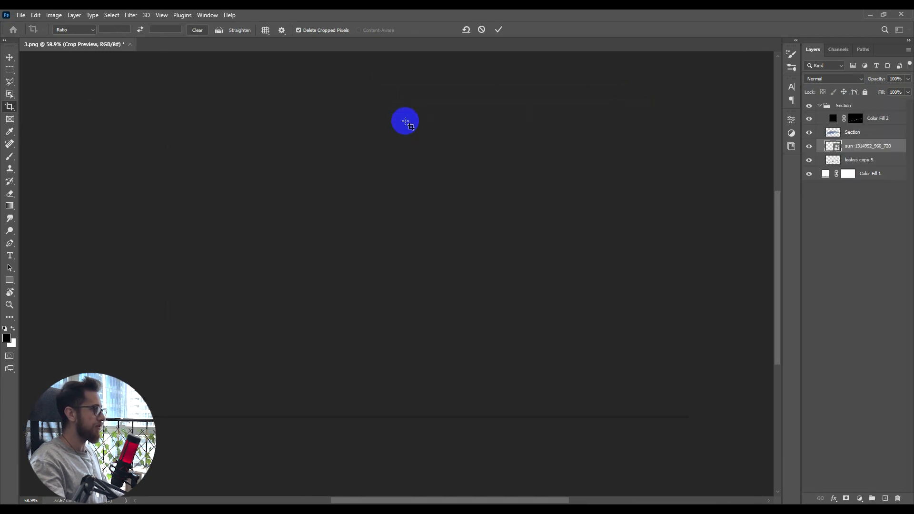
key("v")
scroll(402, 233, "down", 5)
scroll(401, 232, "up", 5)
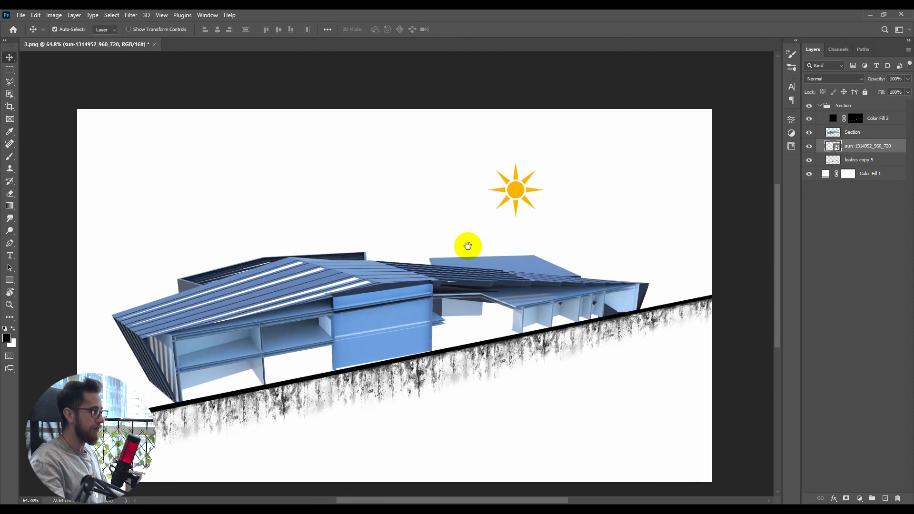
left_click_drag(477, 260, 498, 224)
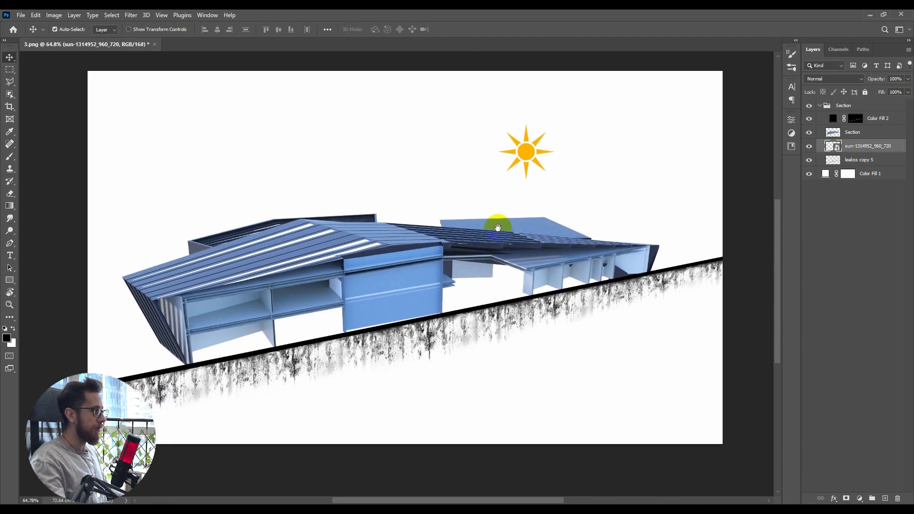
Place تفصيلة.jpg from the 3d section folder, scale it to about 36%, and position it above the roof beside the sun
key("alt+Tab")
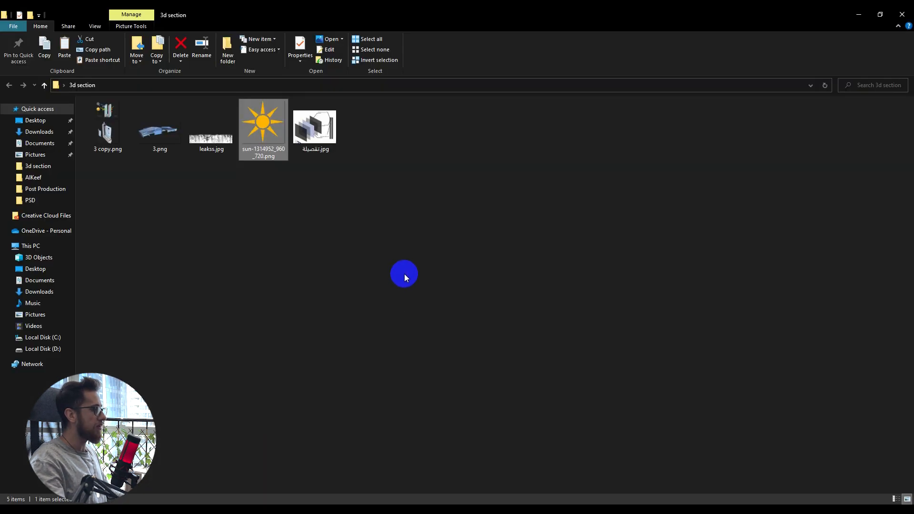
left_click_drag(314, 127, 498, 275)
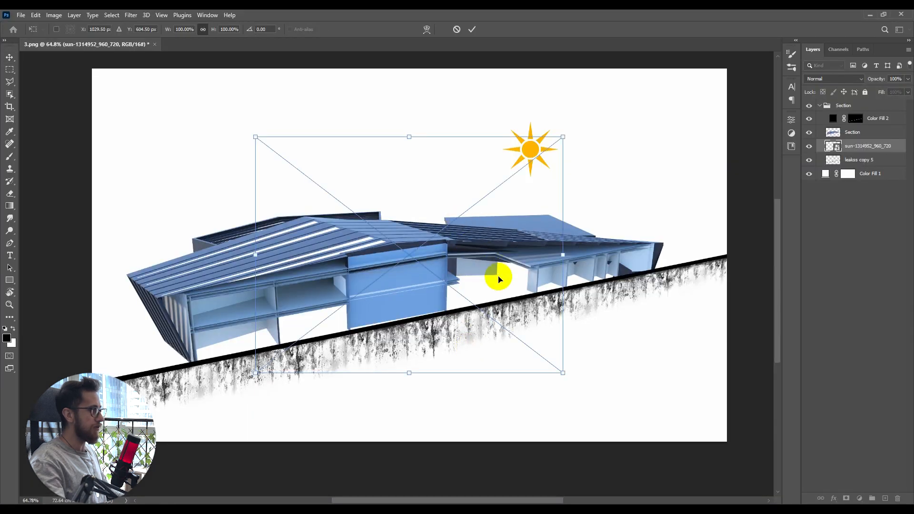
left_click_drag(529, 329, 436, 195)
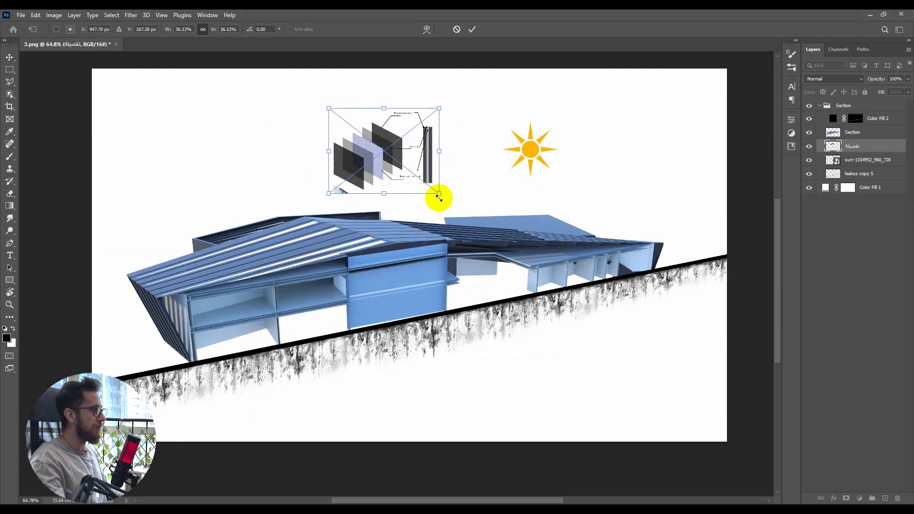
left_click_drag(429, 158, 448, 230)
key("Return")
Rasterize the تفصيلة layer and erase the stray fragments below the diagram using a 52 px Eraser at 100% opacity
scroll(384, 142, "up", 6)
right_click(864, 146)
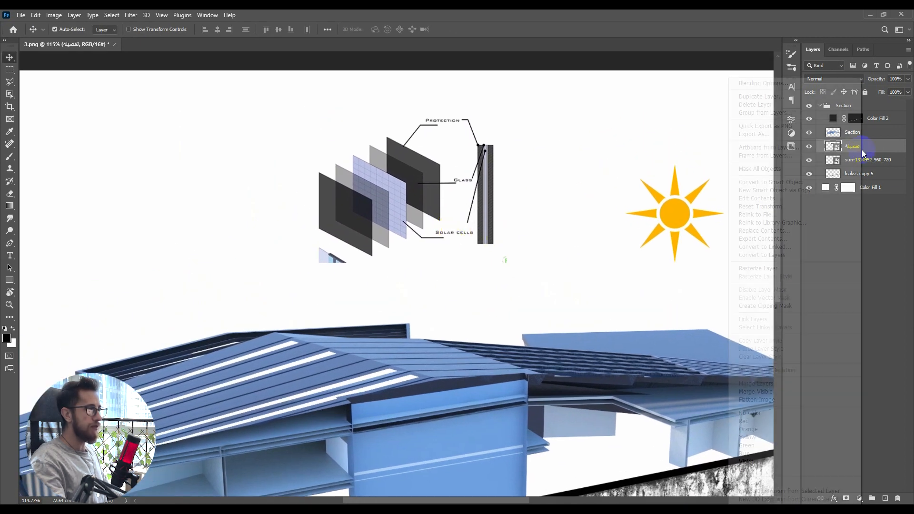
left_click(774, 268)
key("e")
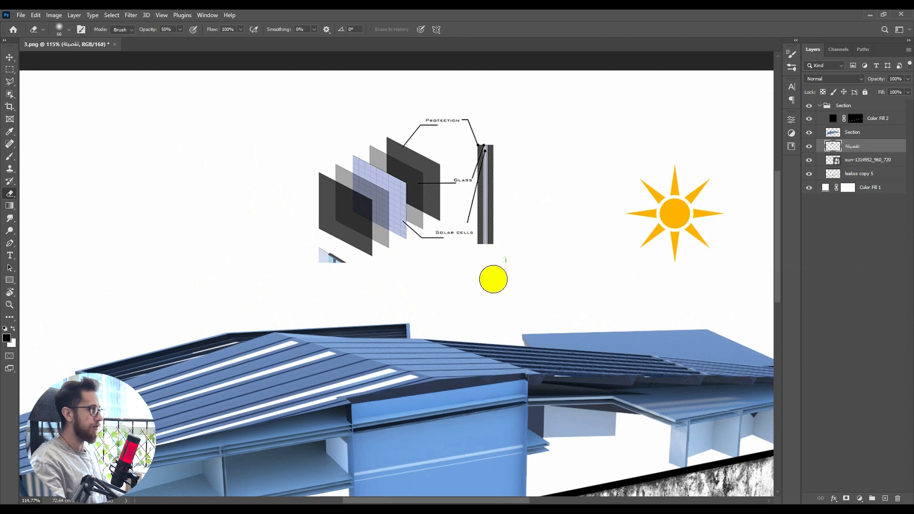
right_click(530, 303)
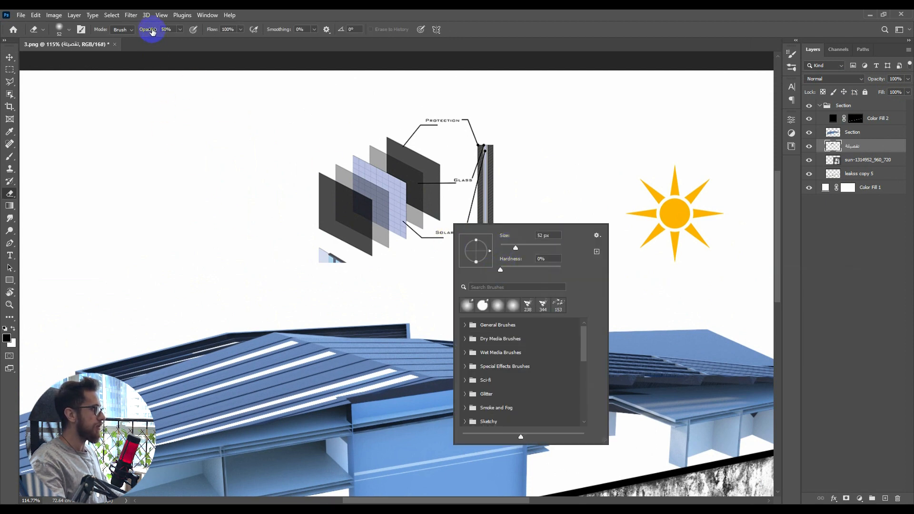
left_click_drag(152, 32, 180, 41)
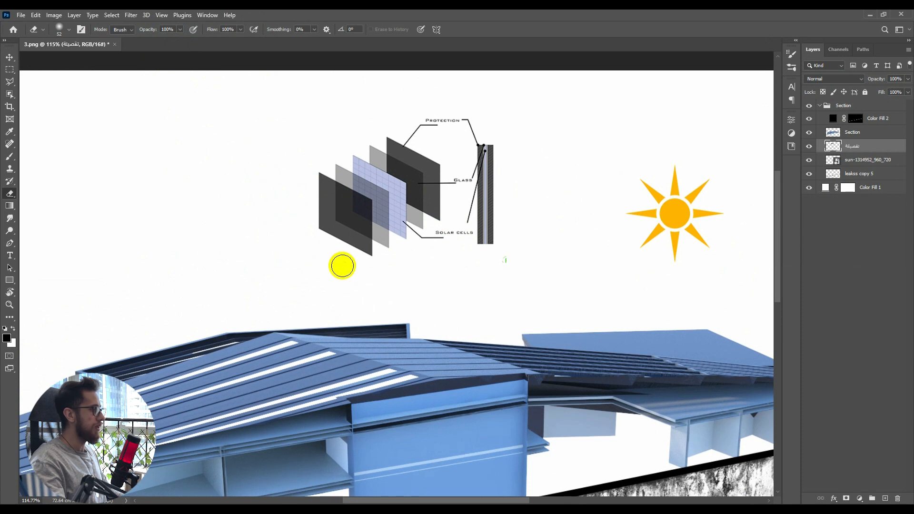
left_click(508, 261)
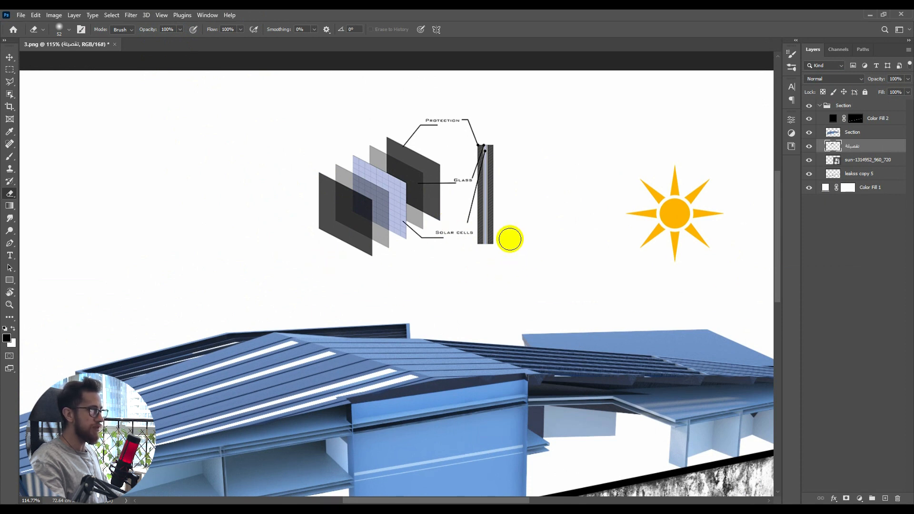
Remove the white background of the layered-panel diagram with the Magic Wand, and shift the diagram slightly up and right
key("w")
key("shift+w")
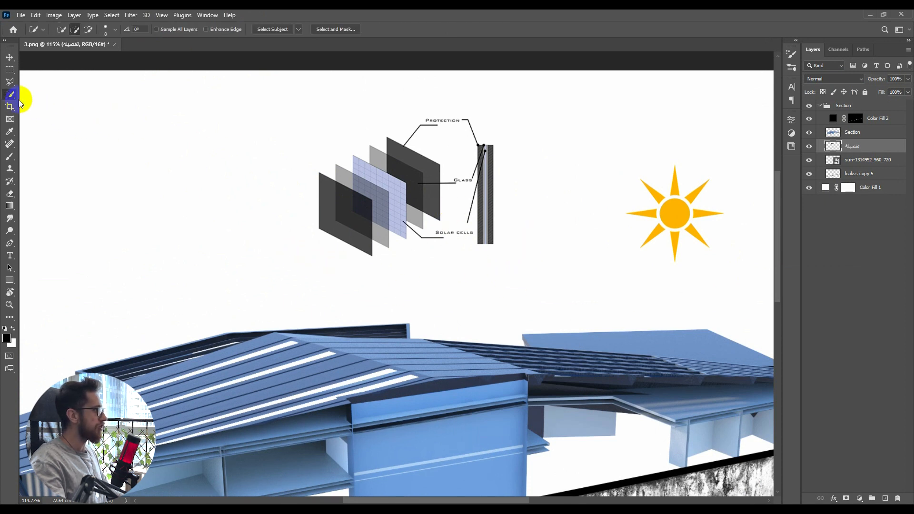
left_click(20, 102, "alt")
left_click(462, 253)
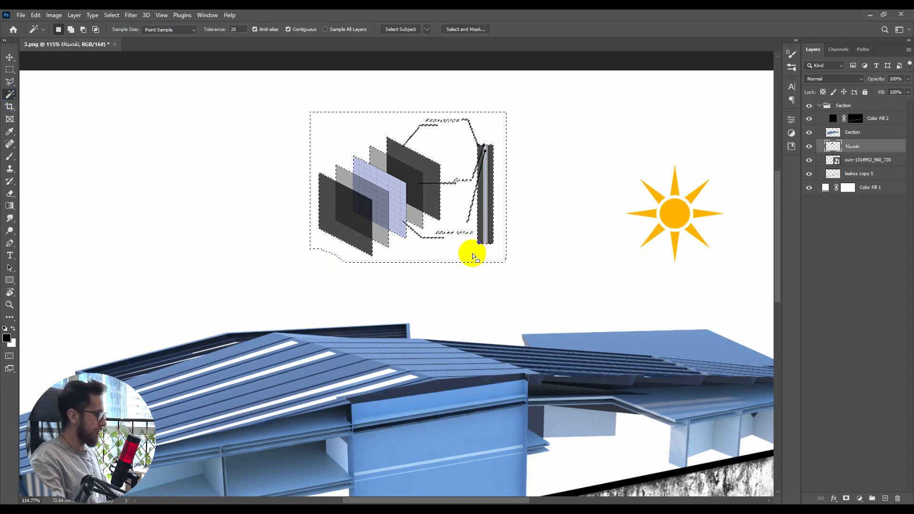
key("ctrl+d")
key("v")
left_click_drag(414, 189, 422, 155)
Test the diagram over the building with its layer above Section, and restore its position and layer order
left_click_drag(864, 146, 862, 127)
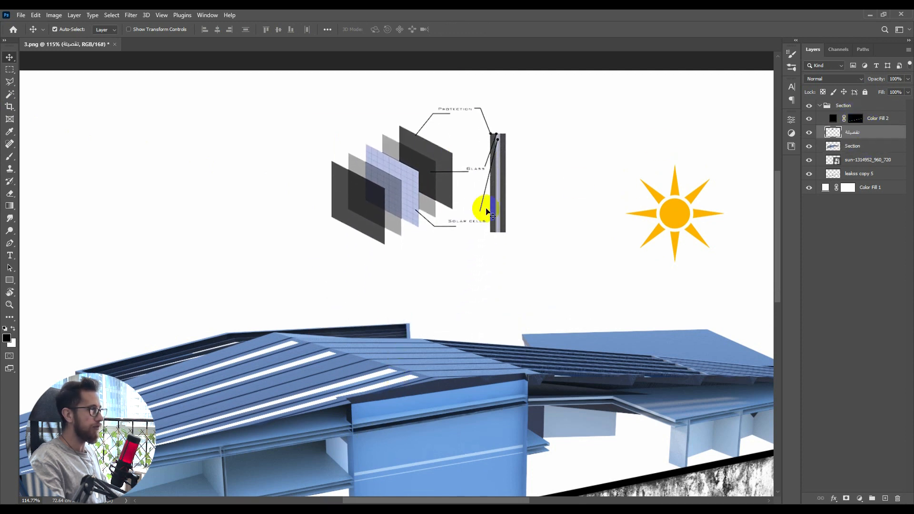
left_click_drag(440, 193, 451, 261)
key("ctrl+z")
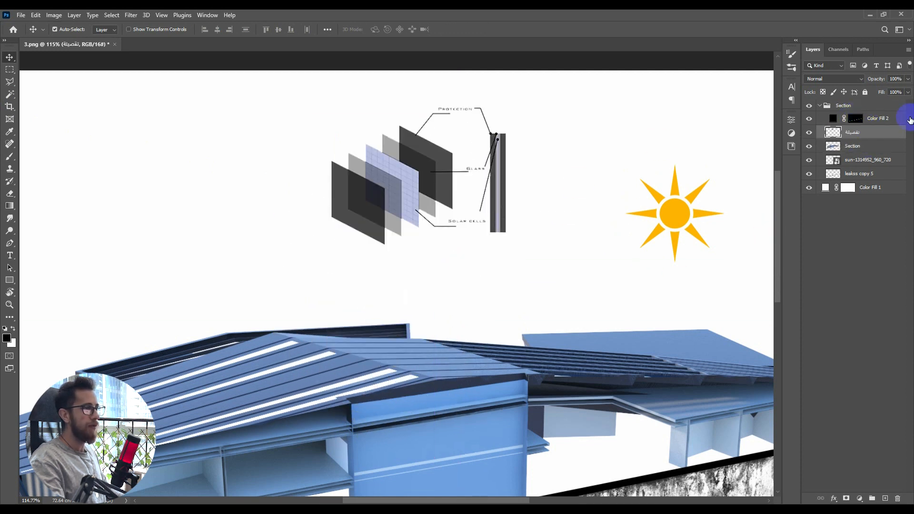
left_click_drag(891, 133, 889, 153)
Place 3 copy.png from the 3d section folder at 100% scale in the upper-left corner of the artwork
scroll(443, 290, "down", 4)
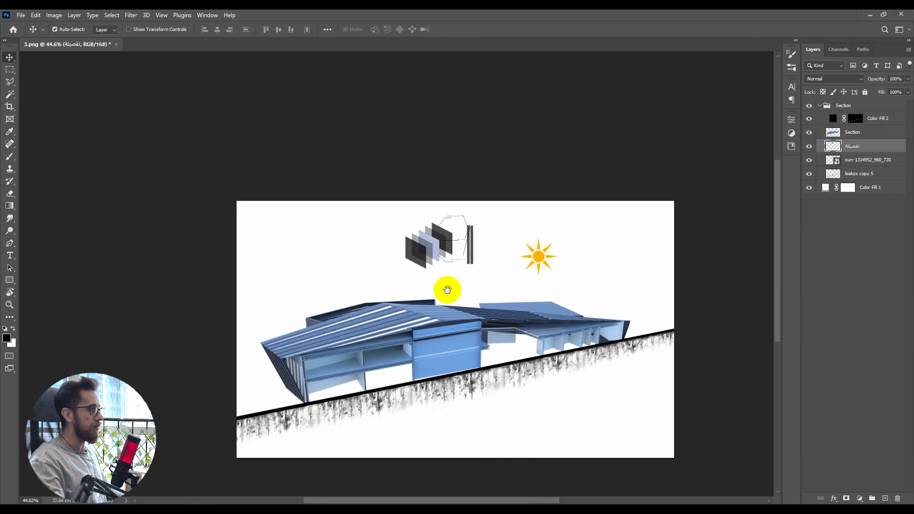
scroll(472, 262, "up", 3)
key("alt+Tab")
left_click(123, 205)
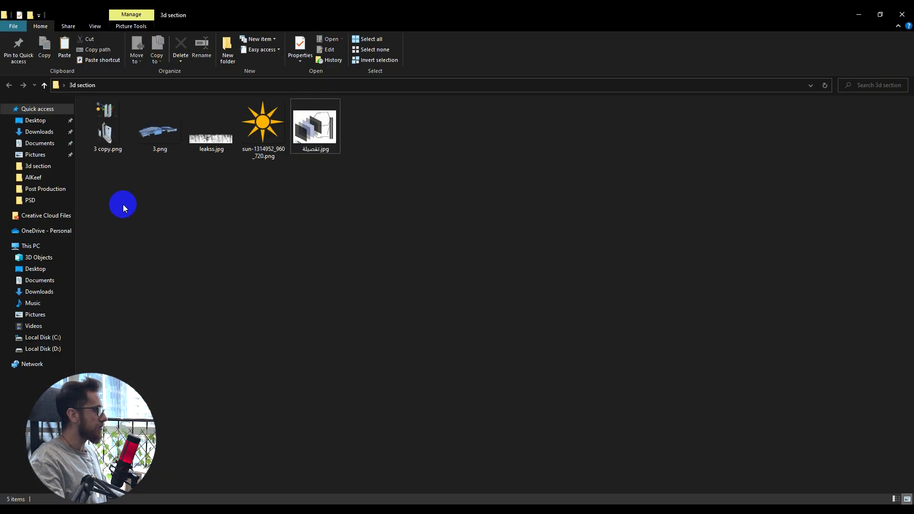
left_click(101, 138)
left_click_drag(101, 137, 459, 346)
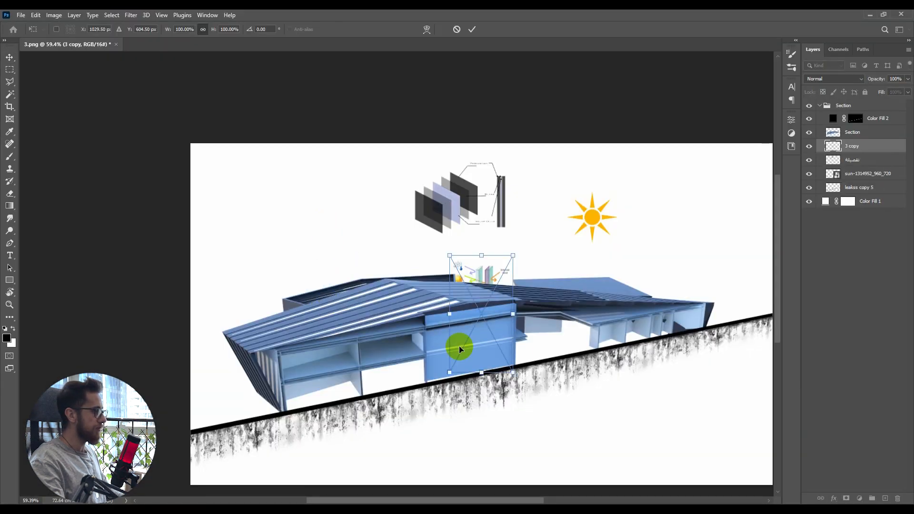
left_click_drag(444, 310, 266, 251)
scroll(273, 259, "up", 2)
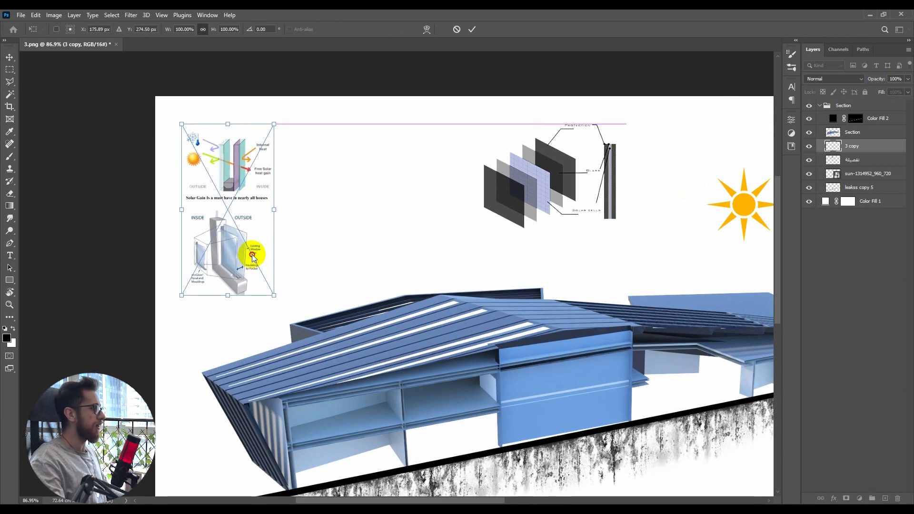
key("Return")
Reposition the layered-panel diagram and the sun above the roof, raising both slightly and shifting the sun further right
scroll(253, 255, "down", 2)
scroll(257, 255, "down", 2)
scroll(319, 255, "up", 4)
left_click_drag(389, 229, 406, 243)
scroll(395, 260, "down", 3)
scroll(447, 246, "up", 1)
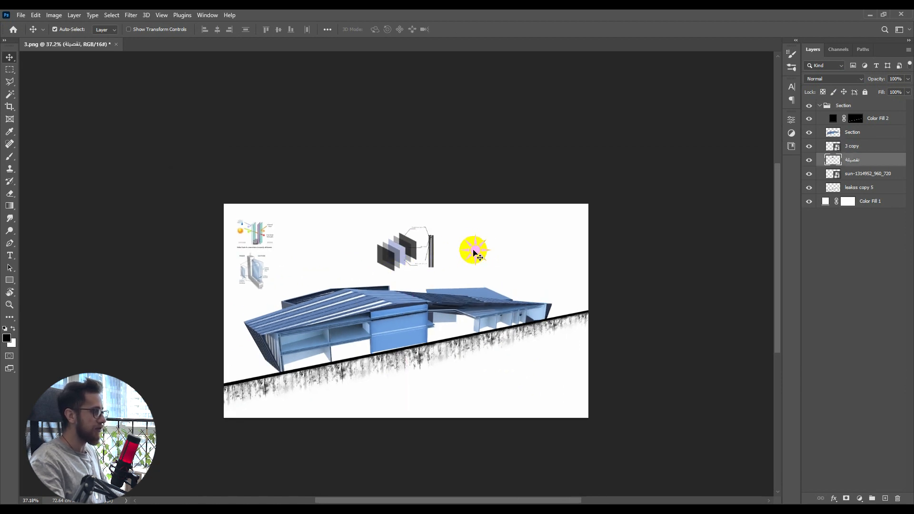
left_click_drag(475, 253, 497, 245)
scroll(456, 273, "up", 1)
scroll(456, 272, "up", 5)
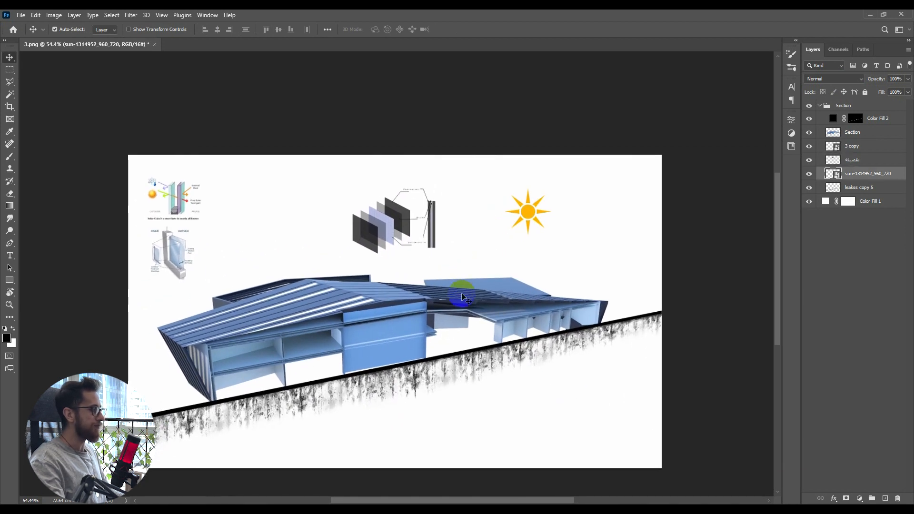
left_click_drag(456, 298, 462, 273)
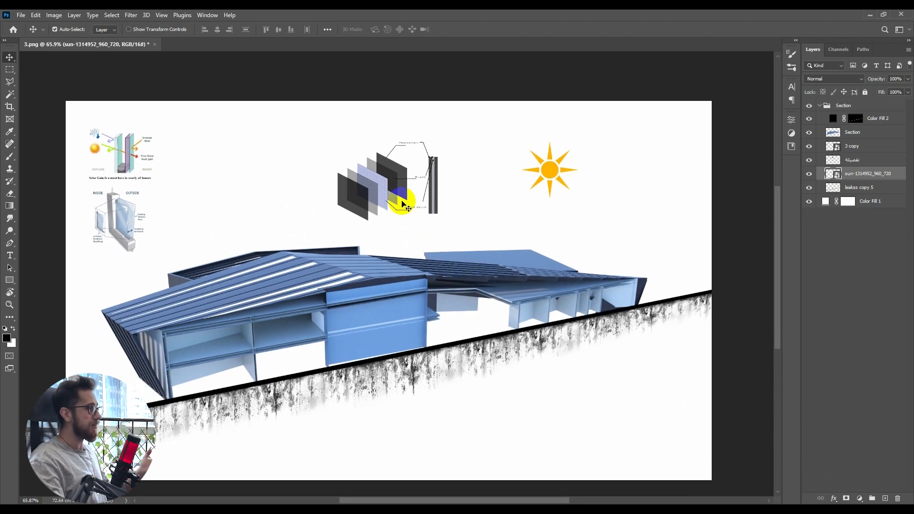
left_click_drag(388, 191, 388, 185)
left_click_drag(546, 171, 560, 158)
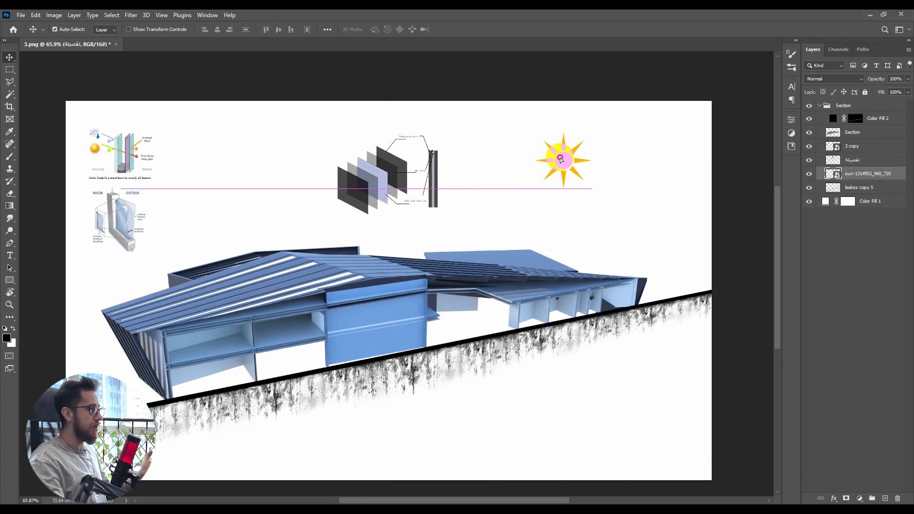
Examine the overall composition of the building section with the placed diagrams and sun at different zoom levels
scroll(481, 249, "down", 2)
scroll(481, 249, "up", 2)
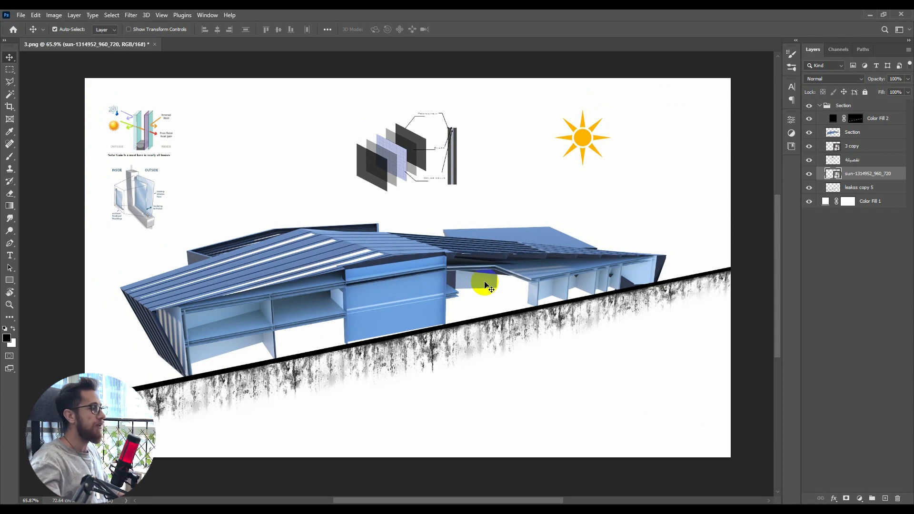
scroll(484, 284, "down", 2)
scroll(467, 284, "up", 1)
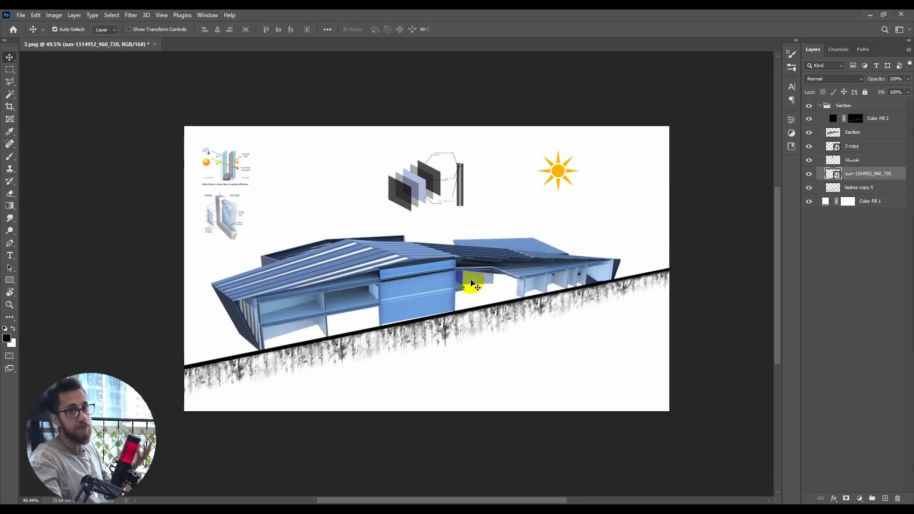
scroll(483, 292, "down", 1)
scroll(466, 264, "up", 2)
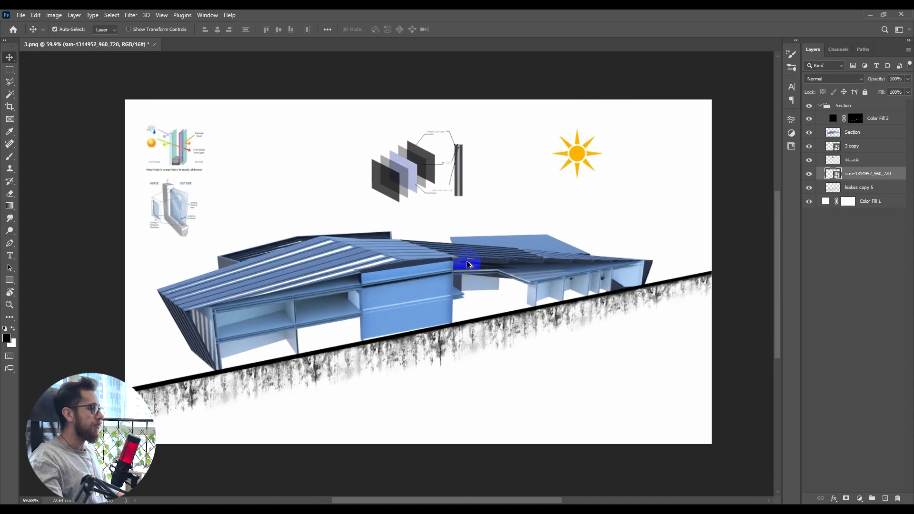
scroll(466, 261, "down", 1)
Add a new layer above the collapsed Section group, wrap it in a group named Text, and make that layer active
left_click(877, 135)
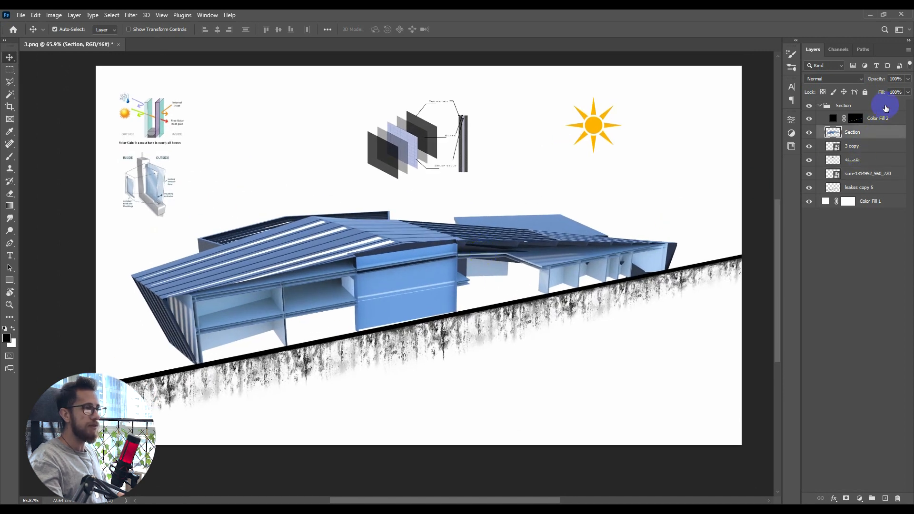
left_click(885, 106)
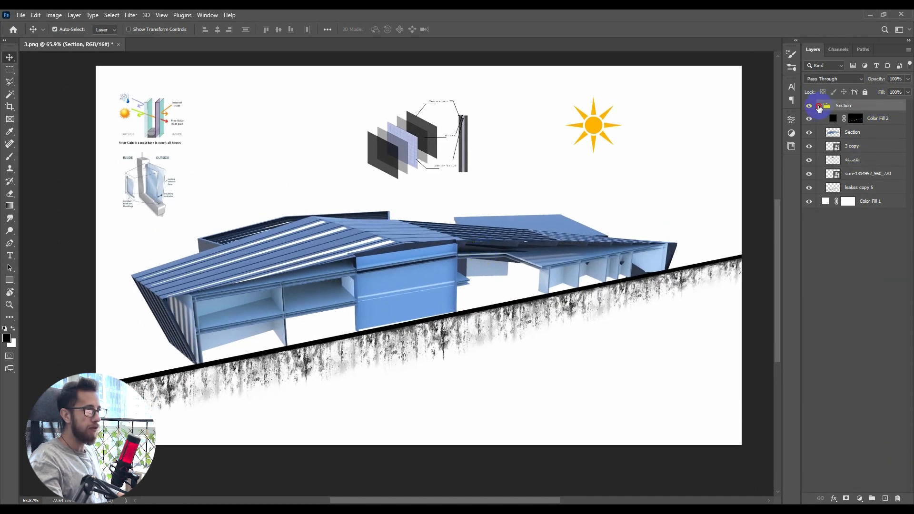
left_click(819, 107)
left_click(885, 498)
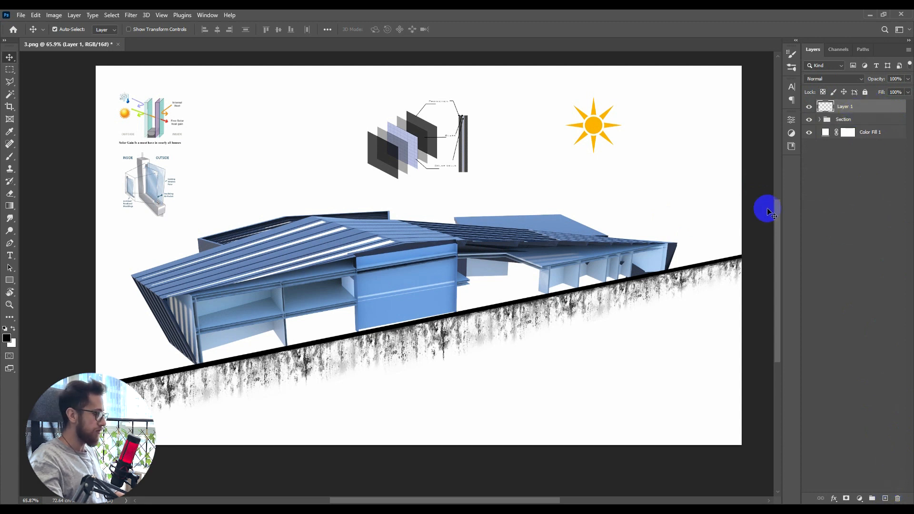
key("ctrl+g")
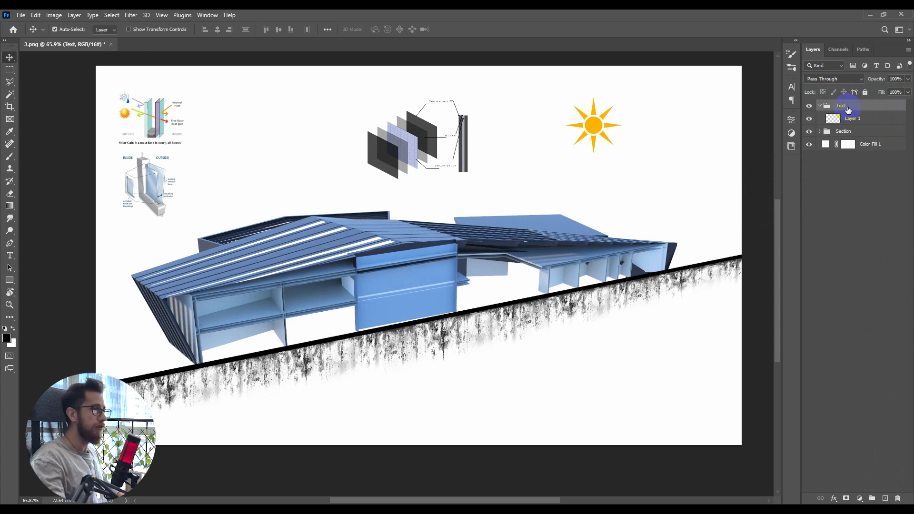
left_click(869, 123)
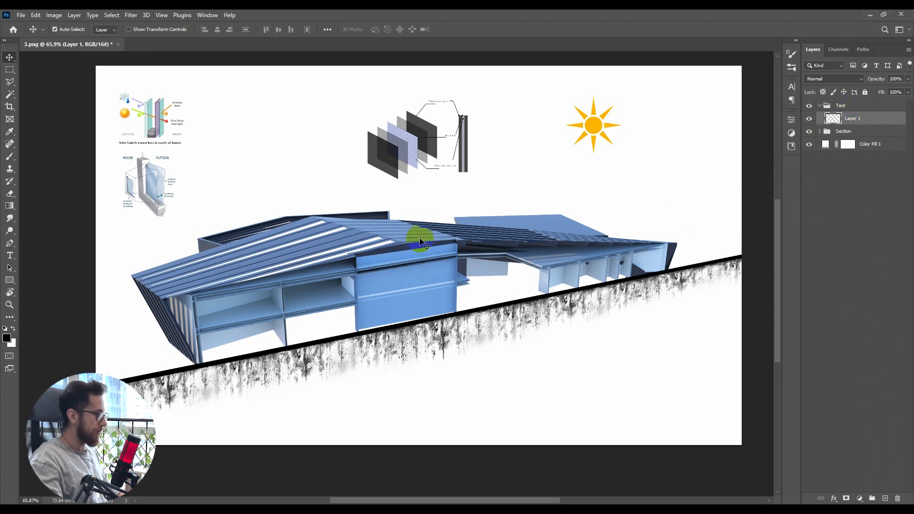
Set up a small hard round black brush for painting marker dots
key("b")
right_click(436, 241)
left_click(506, 316)
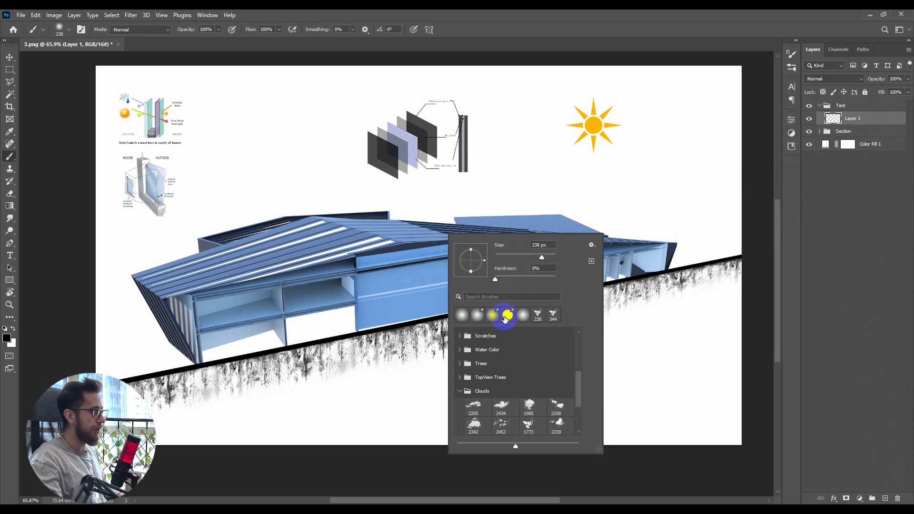
left_click(305, 14)
right_click(386, 250, "alt")
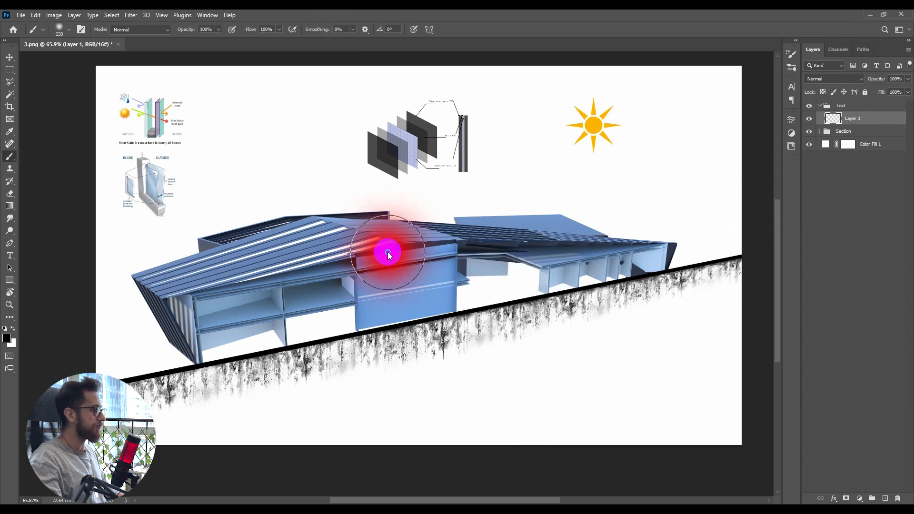
right_click(412, 239)
left_click(591, 274)
right_click(341, 313, "alt")
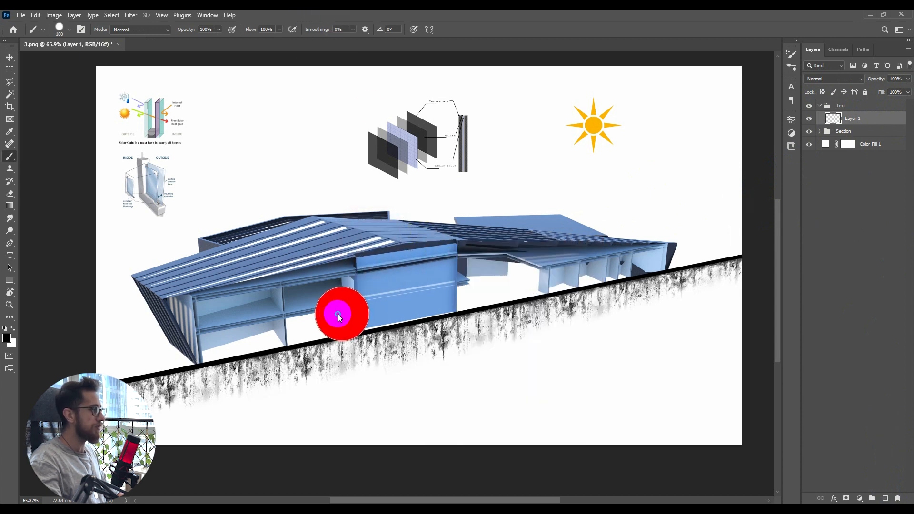
right_click(403, 311, "alt")
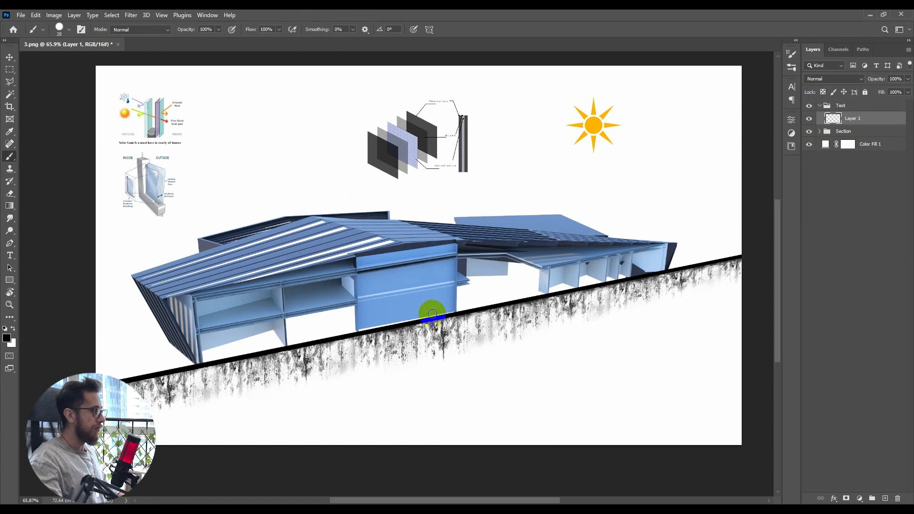
Paint four black marker dots on the striped end façade, the rear dark roof, the blue wall and the open space beside it
scroll(453, 312, "up", 2)
left_click_drag(471, 304, 449, 316)
scroll(450, 318, "down", 1)
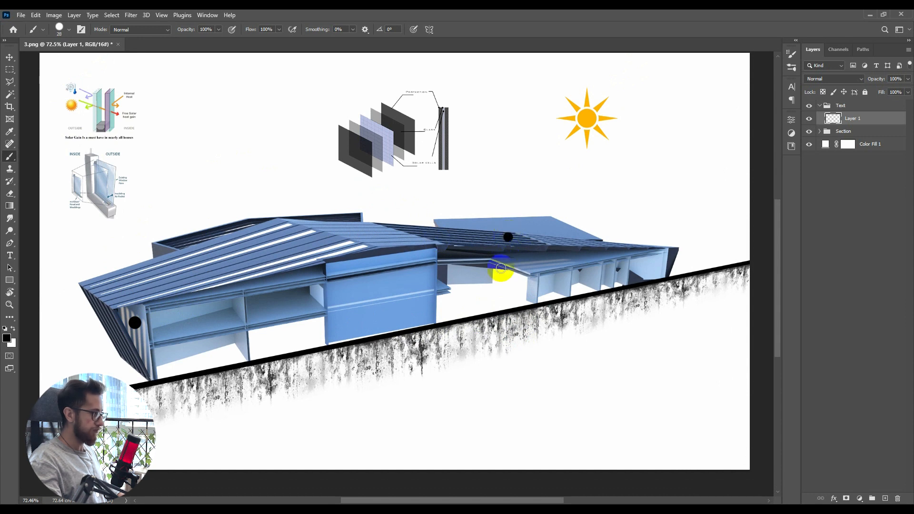
left_click(467, 309)
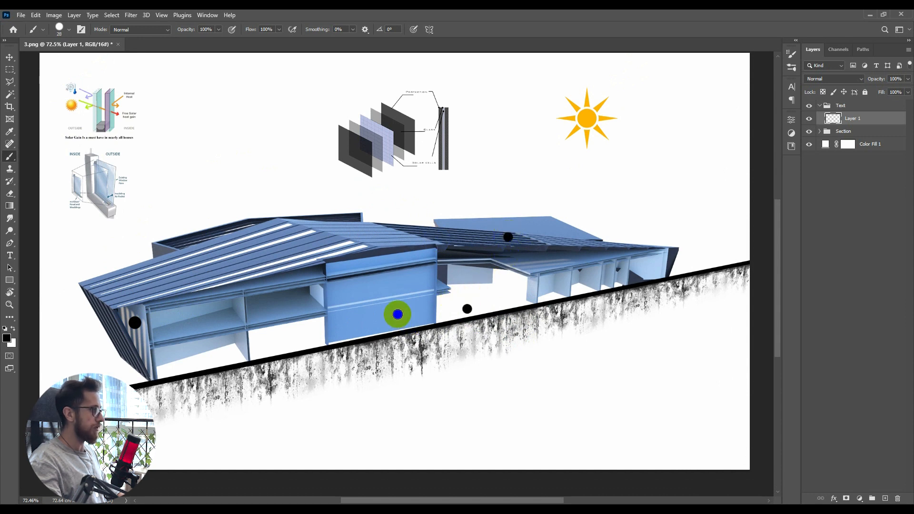
left_click(397, 314)
mouse_move(655, 210)
left_mouse_down()
mouse_move(581, 229)
mouse_move(587, 236)
left_mouse_up()
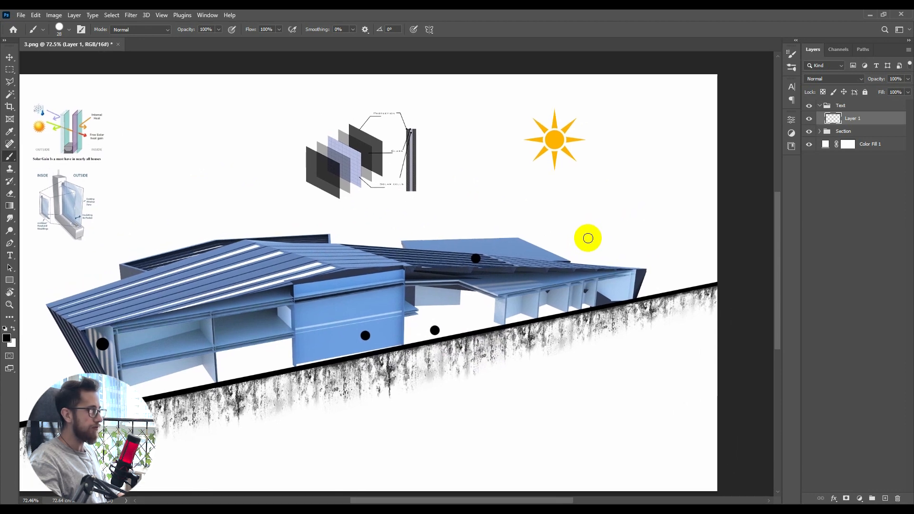
scroll(557, 249, "down", 5)
scroll(538, 258, "up", 5)
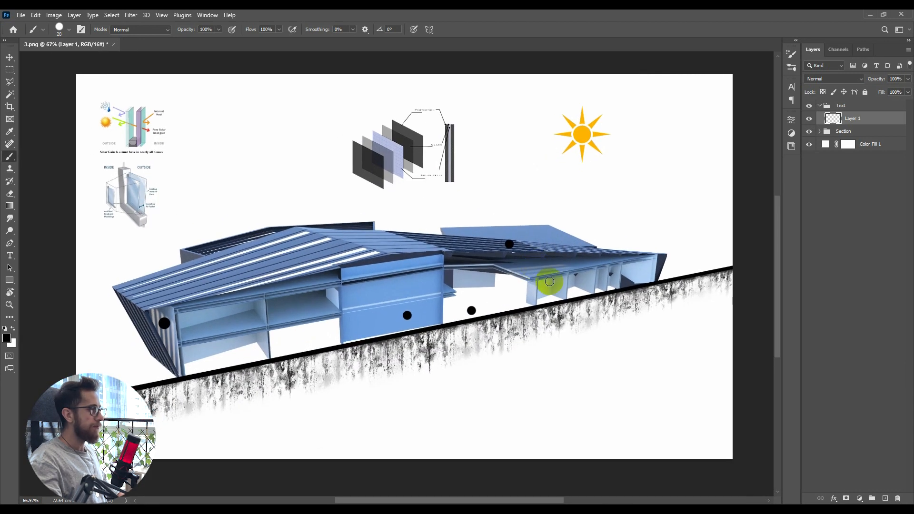
Add a new layer above the dots layer and reduce the brush size to 5 px
left_click(885, 498)
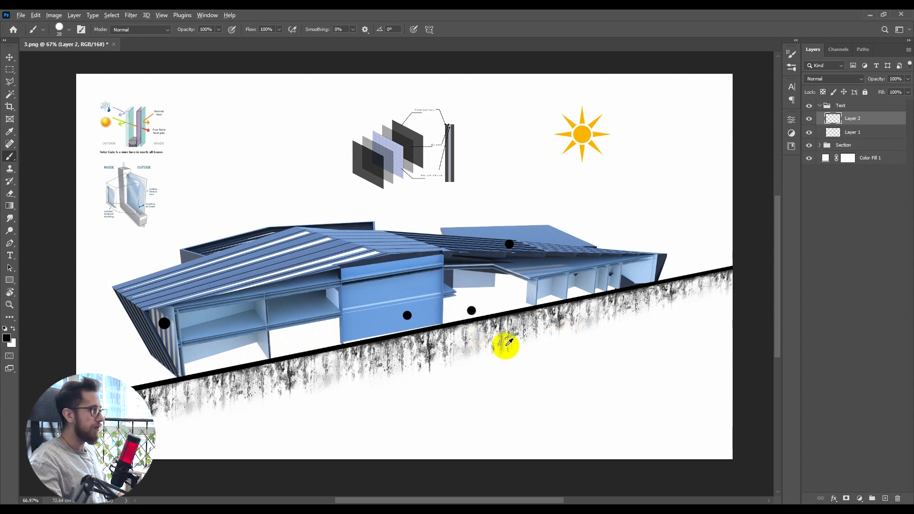
left_click_drag(507, 345, 507, 346)
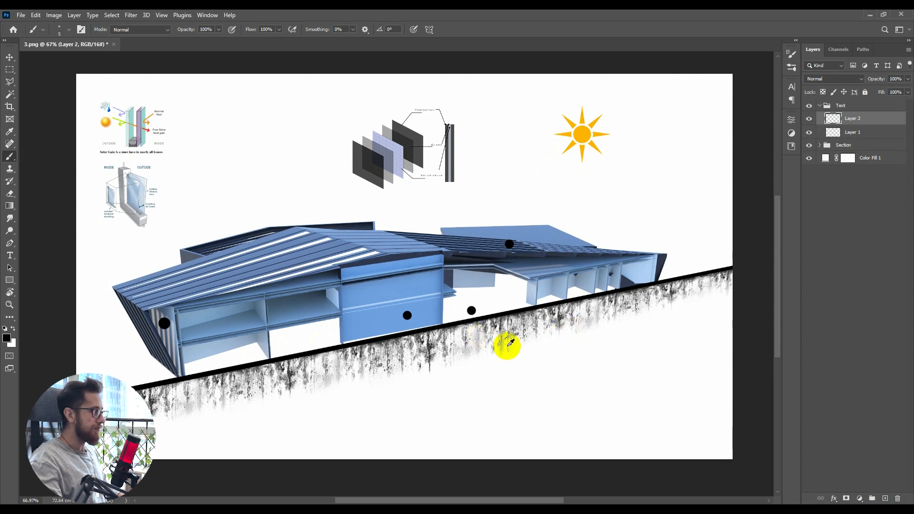
left_click_drag(497, 309, 539, 397)
key("ctrl+z")
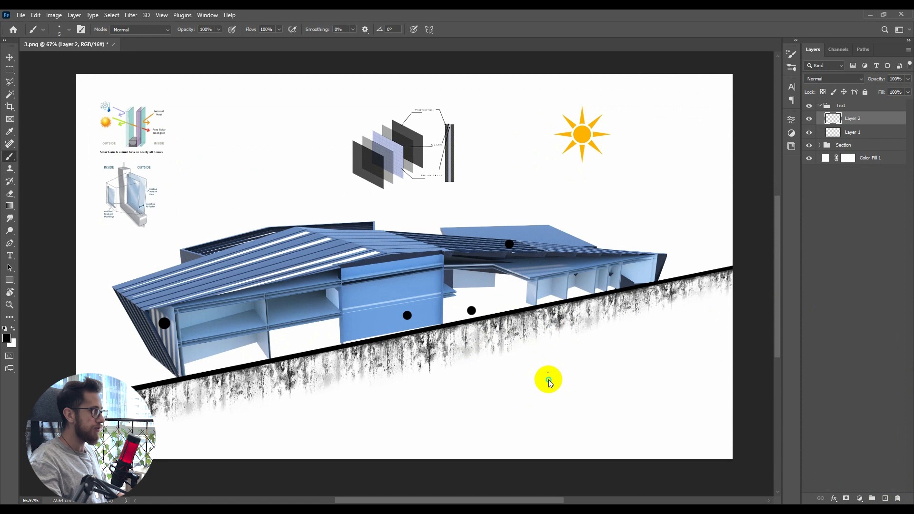
left_click_drag(544, 353, 628, 433)
key("ctrl+z")
Draw straight 2 px leader lines outward from the four dots, ending the two below the ground with short horizontal segments
key("bracketleft")
key("bracketleft")
key("bracketleft")
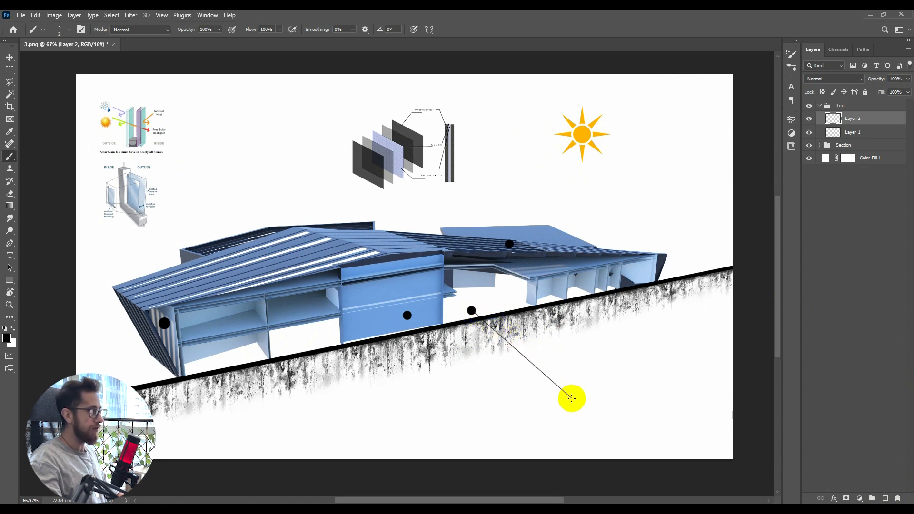
left_click(593, 398, "shift")
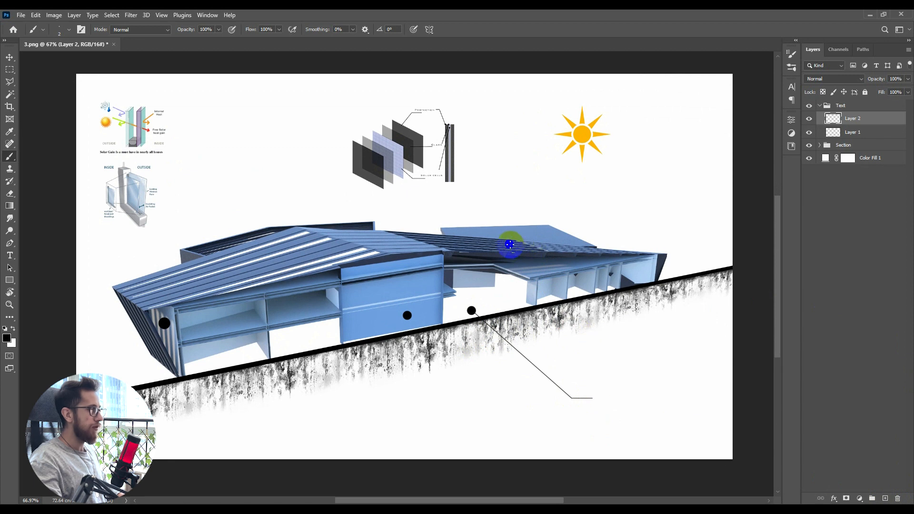
left_click(407, 315)
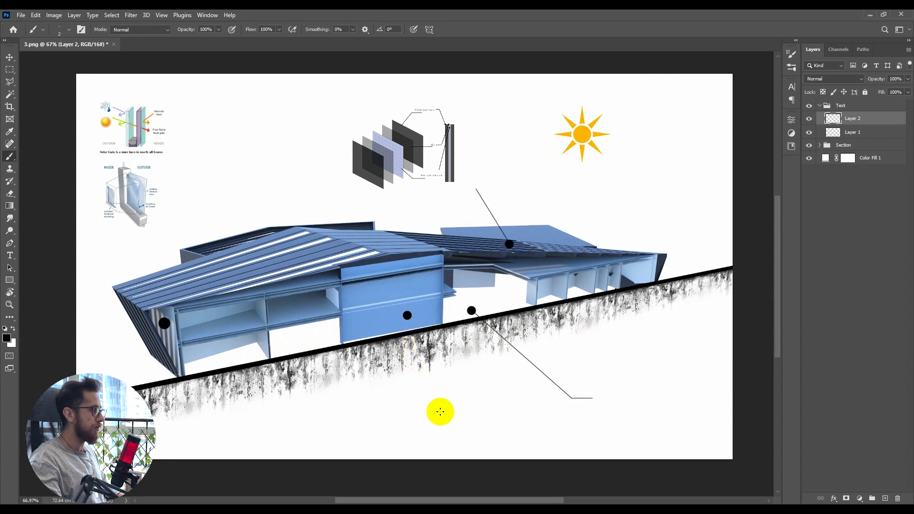
left_click(459, 412, "shift")
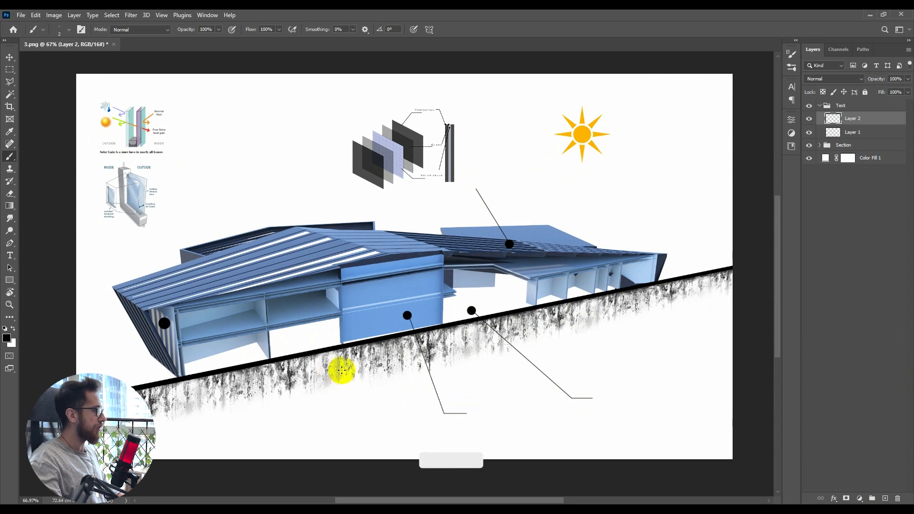
left_click(164, 324)
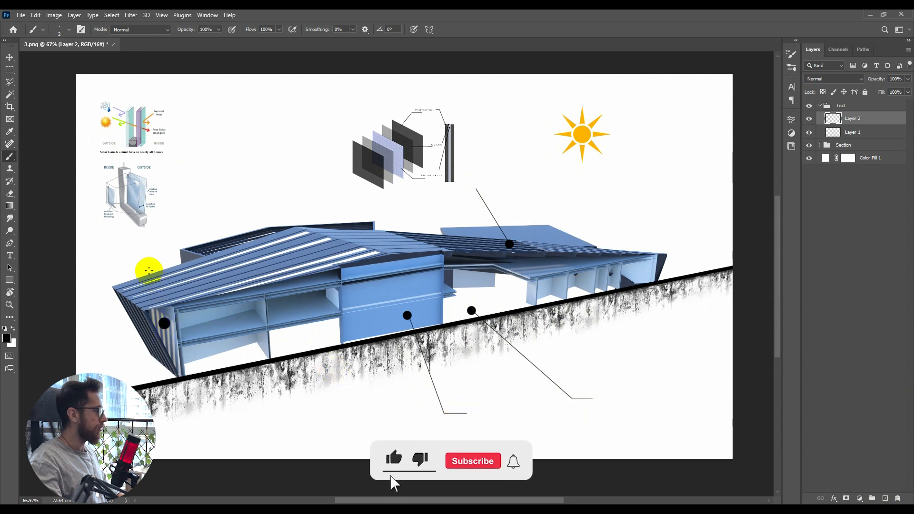
scroll(262, 279, "down", 3)
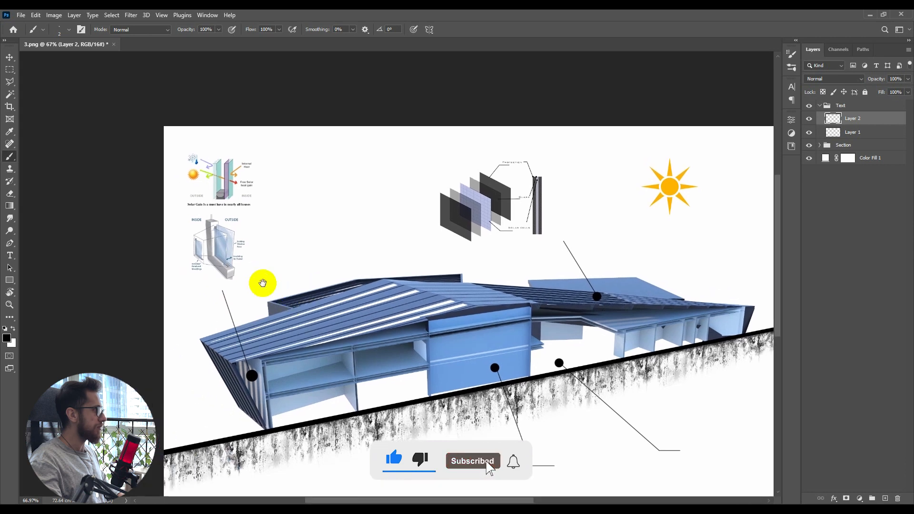
Examine the section composition with its diagrams and leader lines at different zoom levels
key("v")
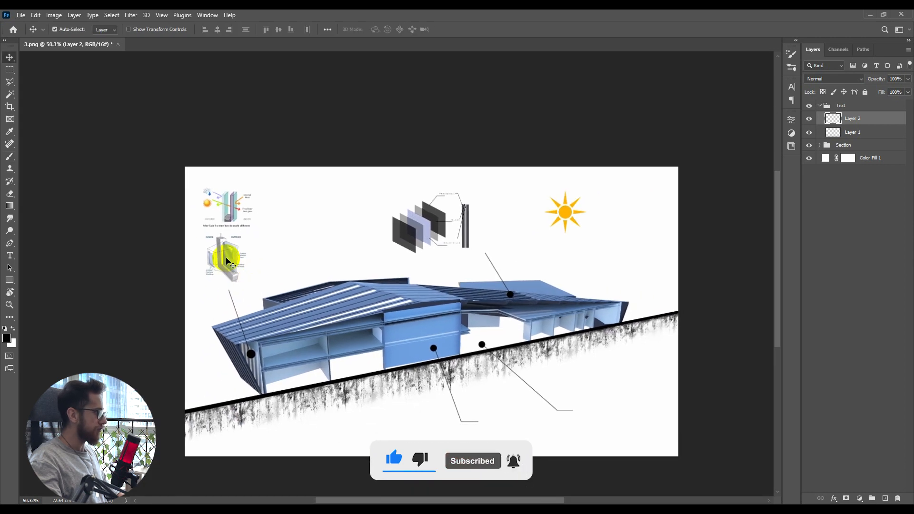
left_click(232, 260)
scroll(257, 304, "down", 2)
scroll(337, 324, "up", 5)
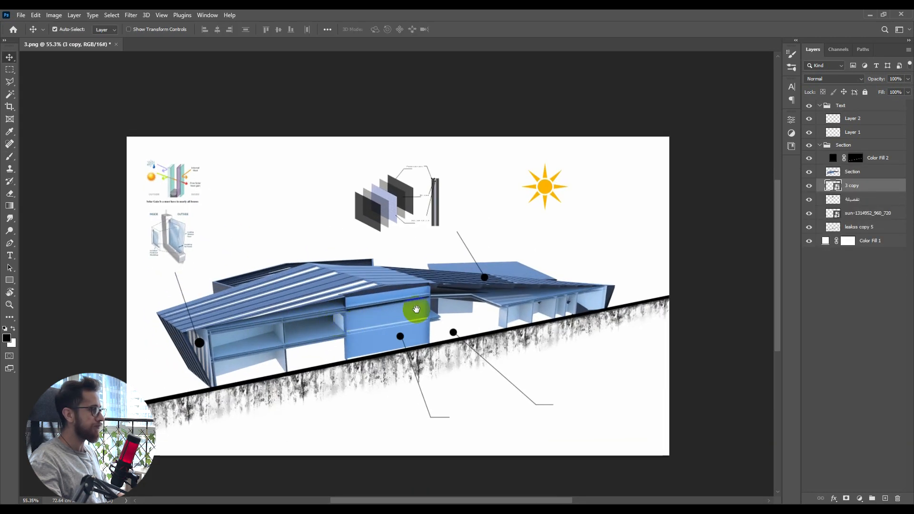
left_click_drag(416, 310, 379, 307)
scroll(389, 305, "up", 1)
scroll(389, 308, "up", 1)
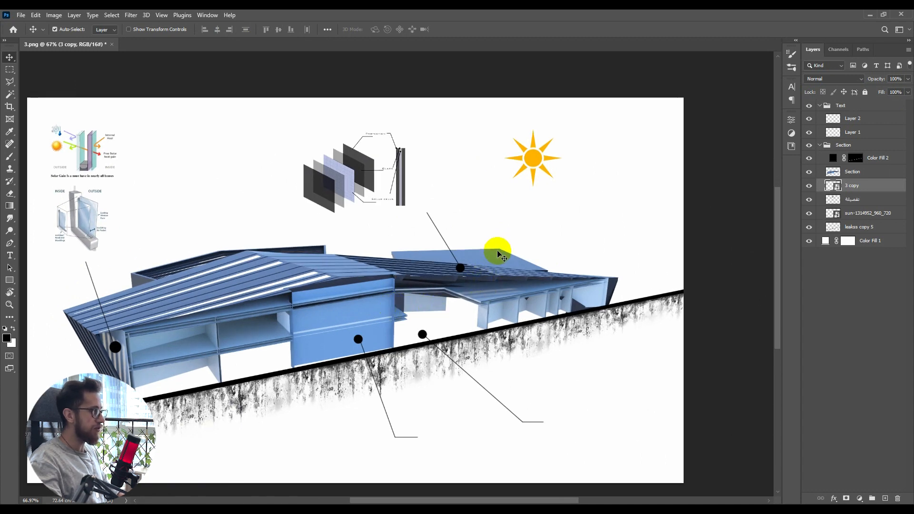
scroll(495, 253, "down", 2)
scroll(486, 260, "up", 1)
left_click_drag(484, 259, 492, 259)
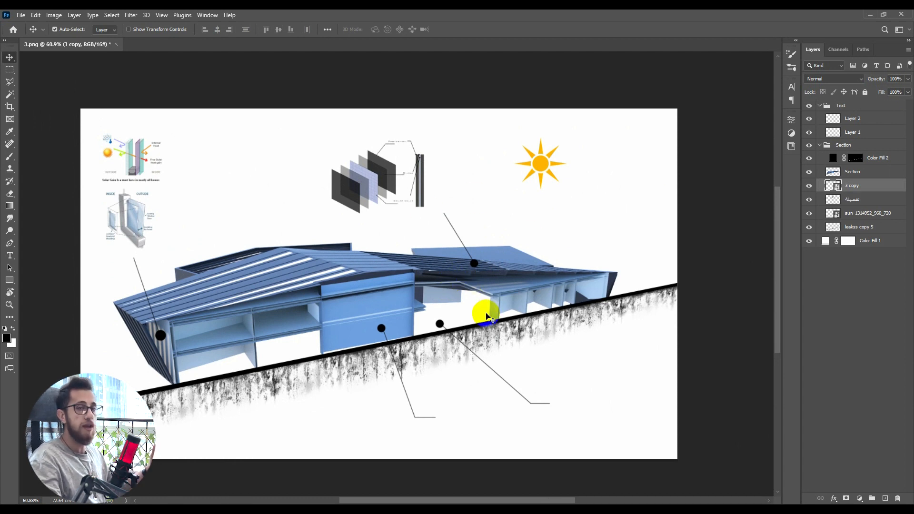
scroll(454, 294, "down", 1)
scroll(454, 295, "up", 2)
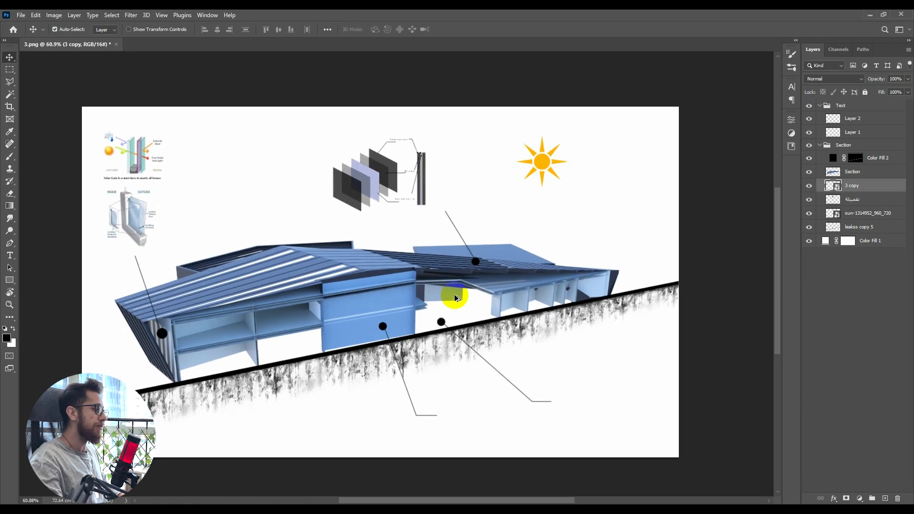
Add a new layer above Layer 2 and combine Layer 1 and Layer 2 in a group named Leaders
left_click(898, 126)
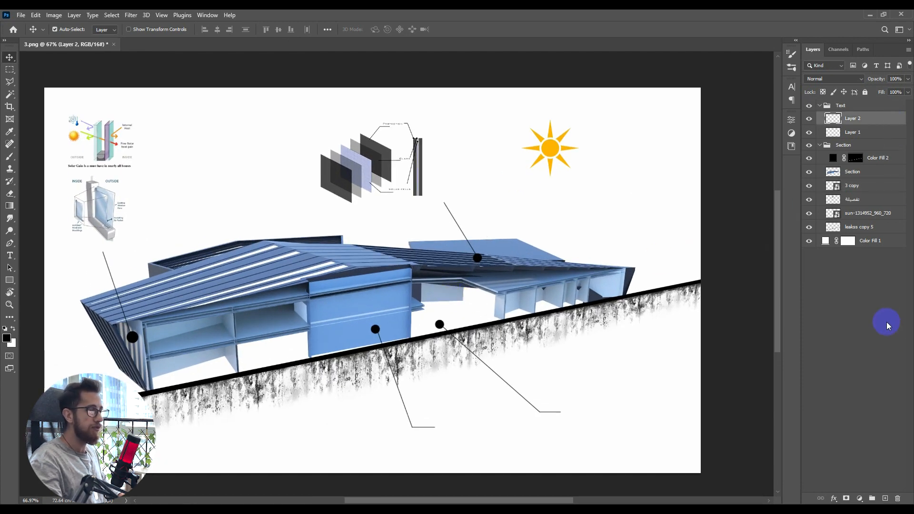
left_click(884, 497)
left_click(857, 151)
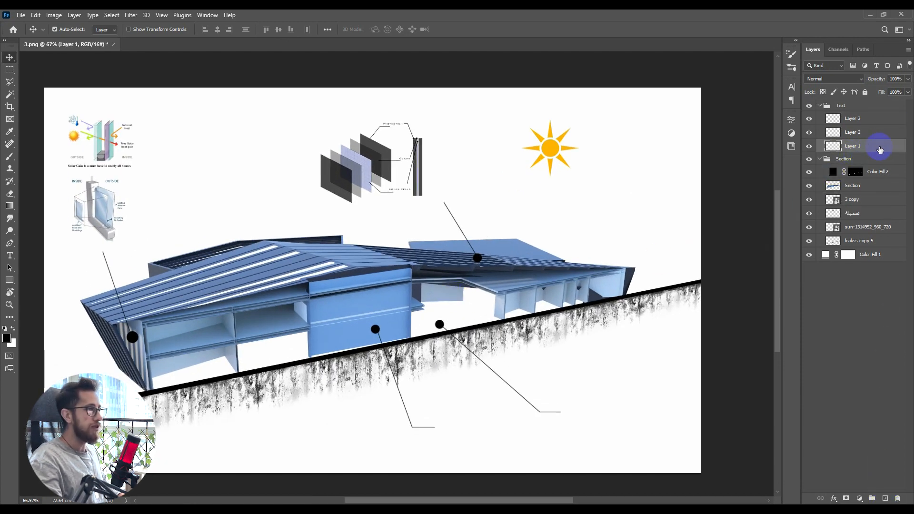
left_click(882, 137, "ctrl")
key("ctrl+g")
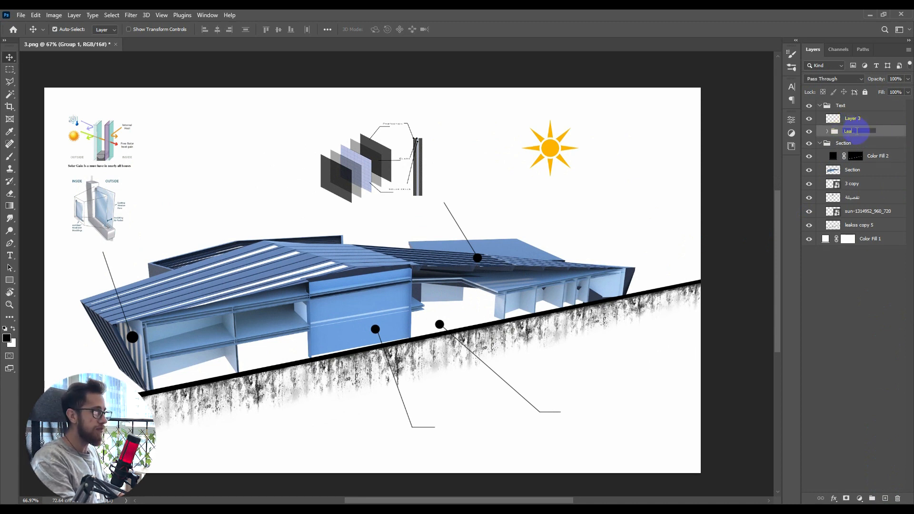
left_click(870, 107)
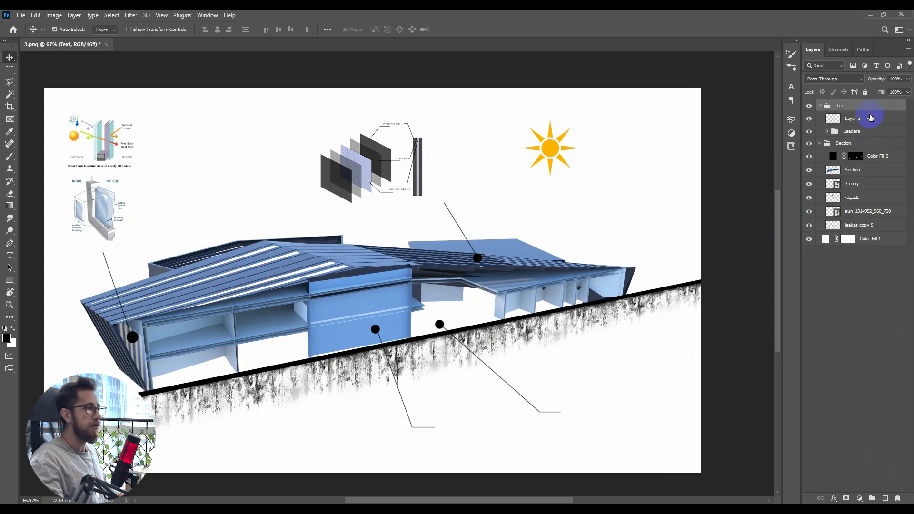
On Layer 3, choose the thin straight 2452 arrow brush from the arrow-doodles-set and reduce its size to 191 px
left_click(853, 119)
scroll(495, 281, "up", 3)
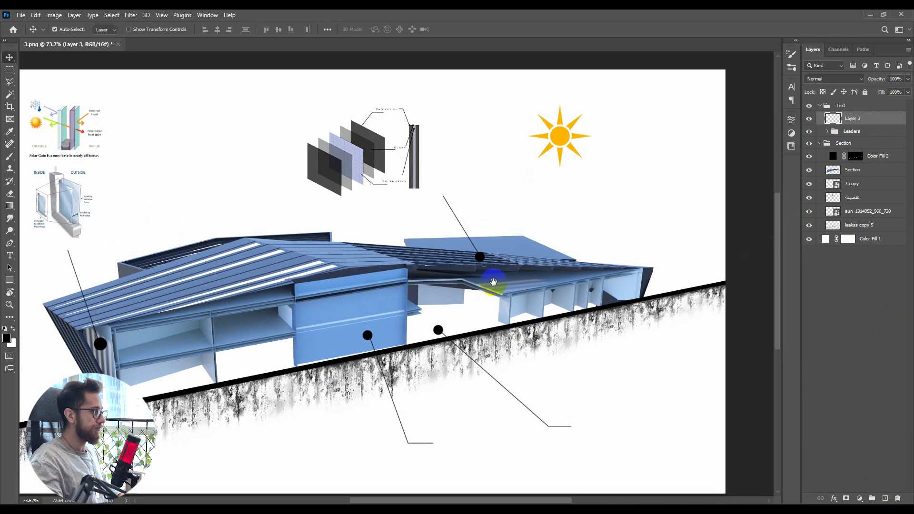
key("b")
right_click(486, 260)
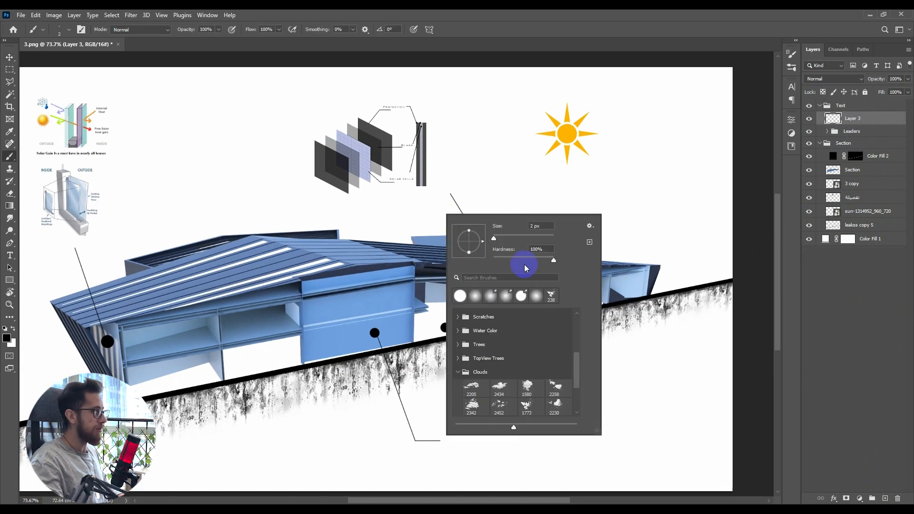
left_click(463, 372)
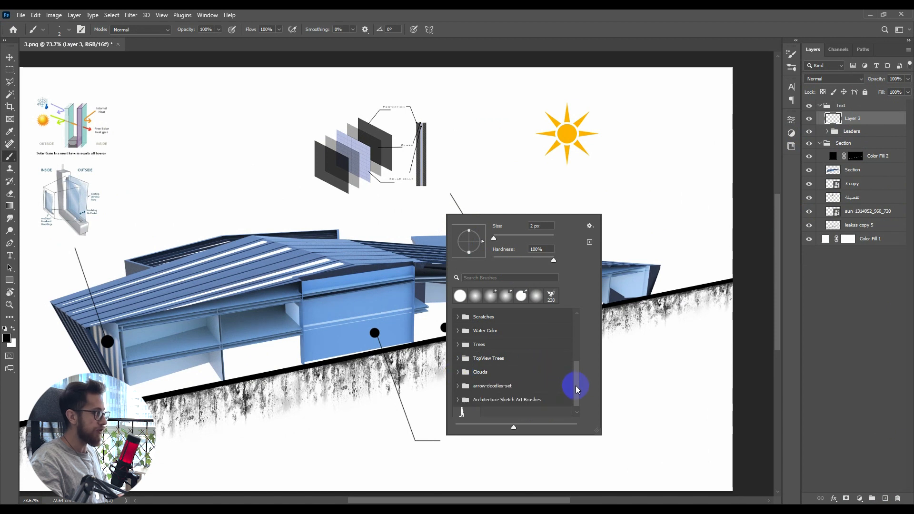
left_click_drag(576, 390, 579, 399)
scroll(522, 355, "down", 3)
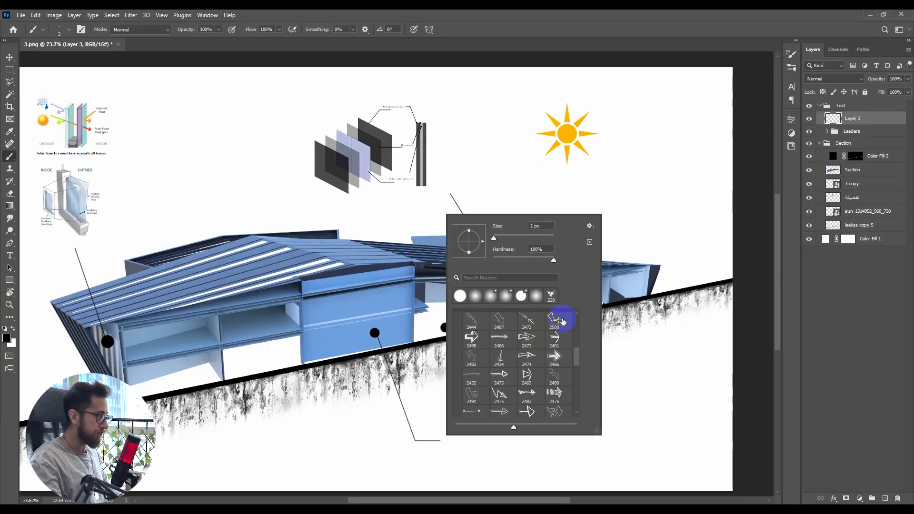
left_click(562, 321)
left_click(473, 337)
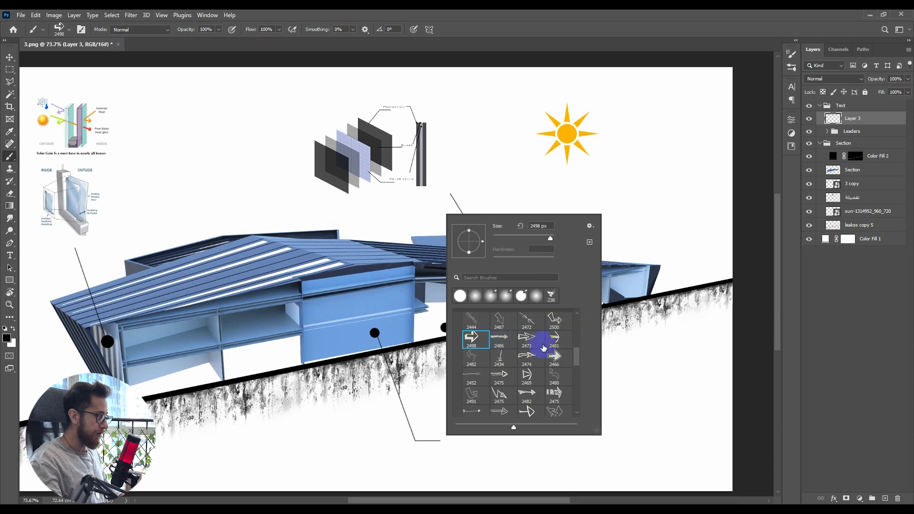
scroll(577, 364, "down", 2)
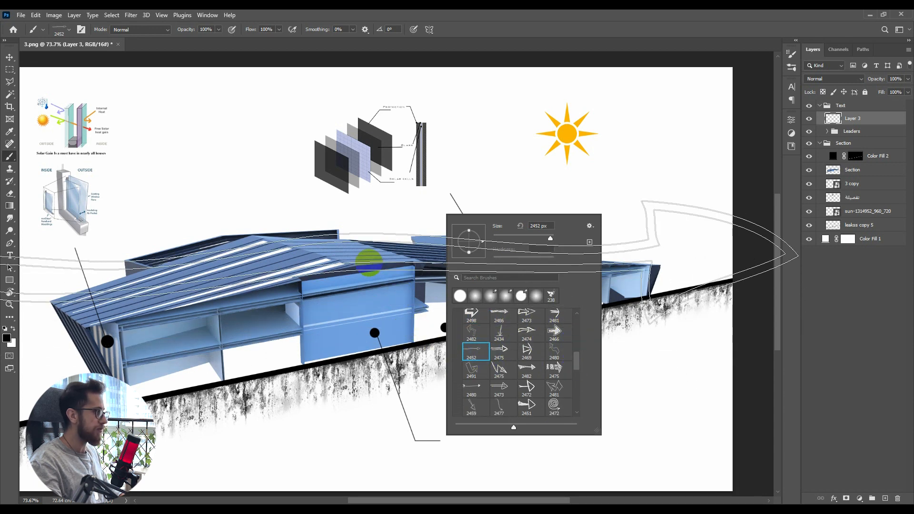
mouse_move(370, 273)
left_mouse_down()
mouse_move(353, 279)
mouse_move(382, 272)
mouse_move(373, 268)
left_mouse_up()
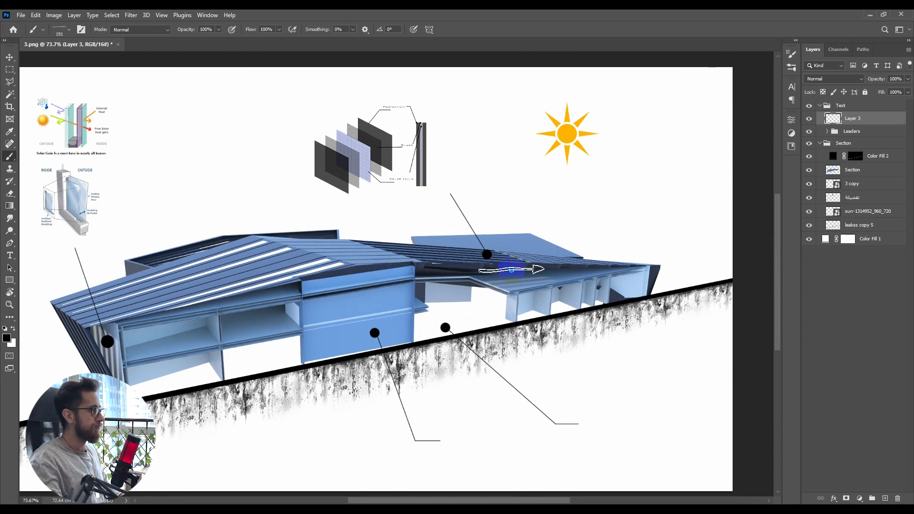
Rotate the arrow brush to -106°, sample the sun's orange as the foreground colour, and reduce the brush to 123 px
right_click(516, 269)
left_click_drag(541, 312, 534, 312)
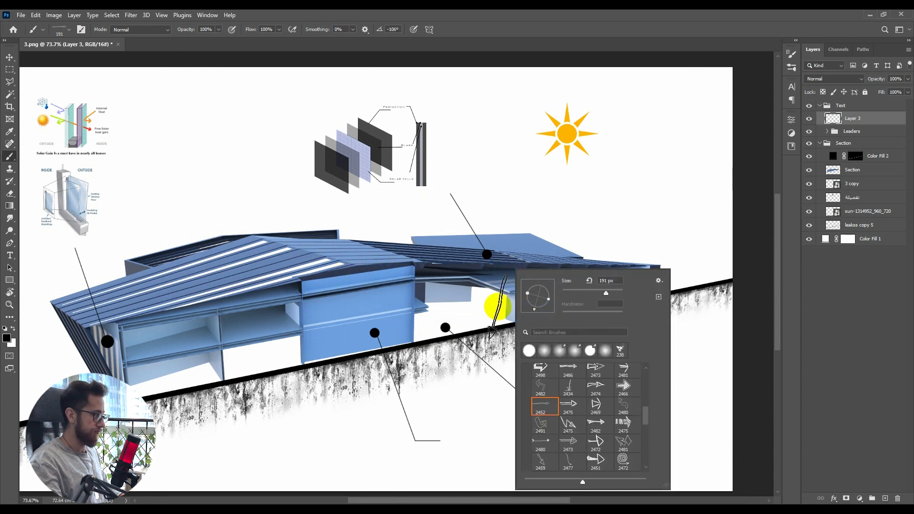
left_click_drag(459, 285, 448, 287)
left_click_drag(548, 237, 506, 287)
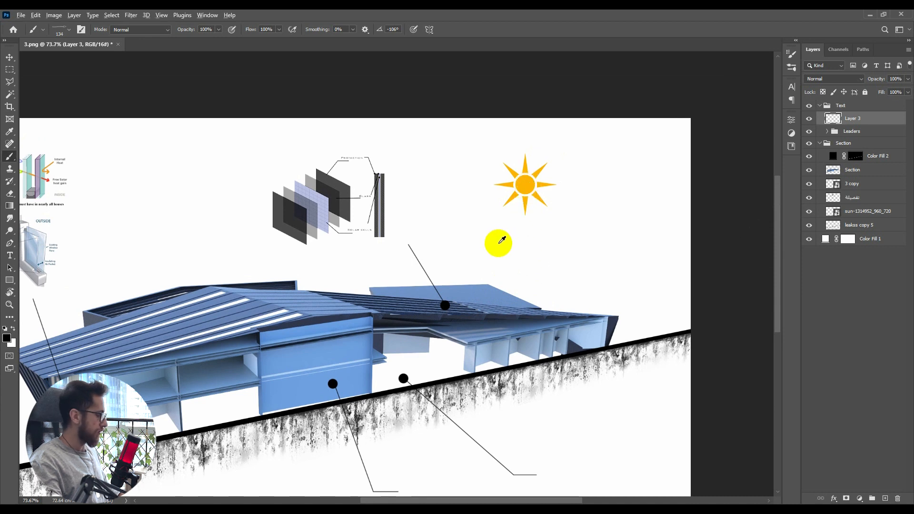
left_click(531, 183, "alt")
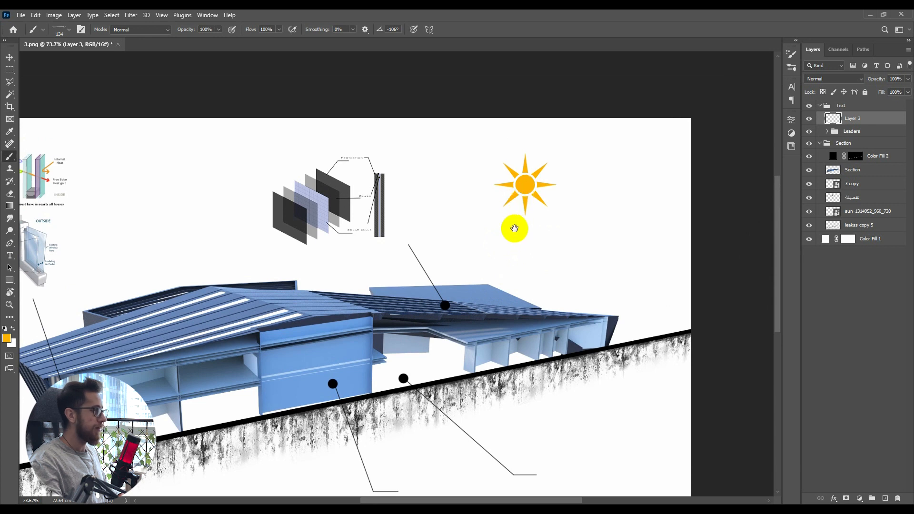
left_click_drag(514, 228, 515, 233)
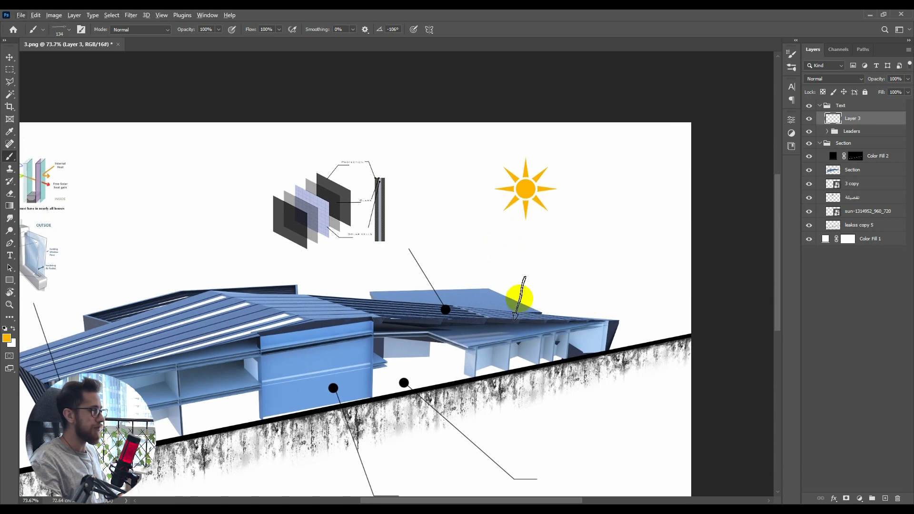
left_click_drag(517, 296, 472, 259)
Set the brush angle to -116° and its size to 174 px, and stamp an orange arrow from the sun toward the roof
right_click(472, 259)
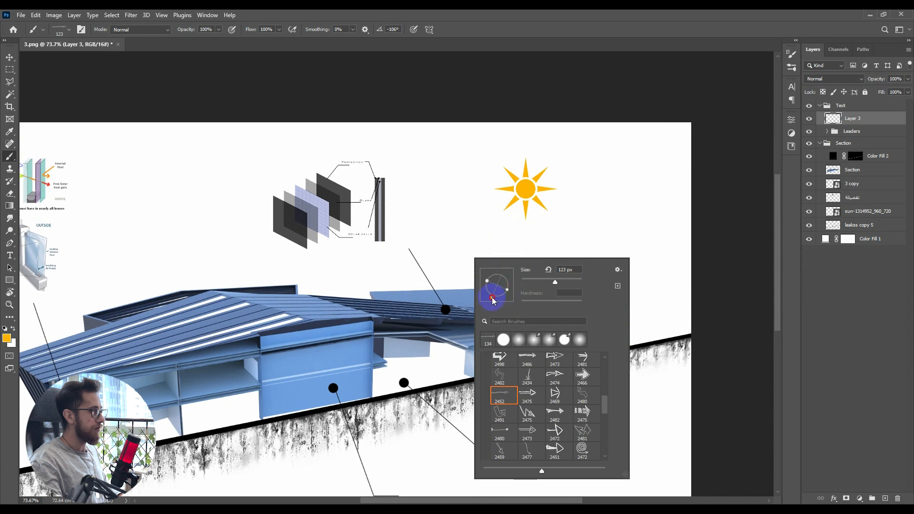
left_click(475, 241)
key("ctrl+z")
mouse_move(473, 265)
left_mouse_down()
mouse_move(484, 267)
mouse_move(476, 269)
left_mouse_up()
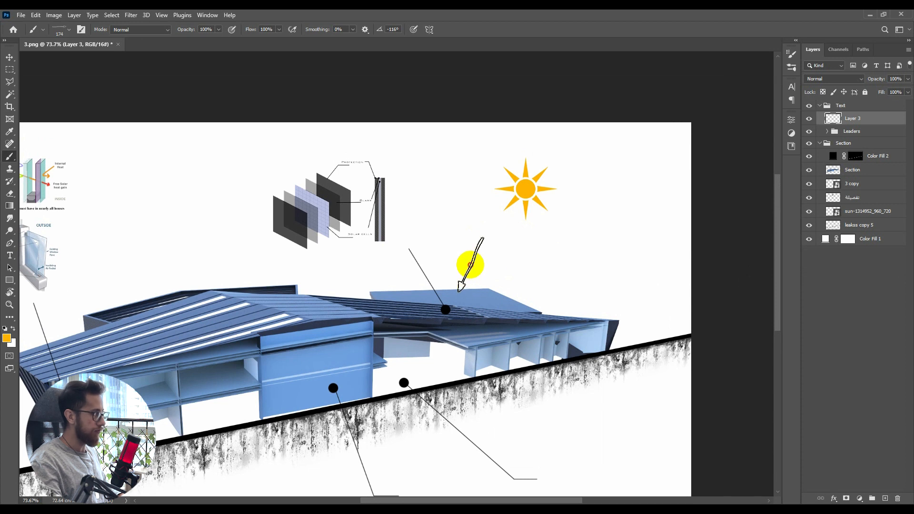
mouse_move(470, 265)
left_mouse_down()
mouse_move(530, 281)
mouse_move(468, 282)
left_mouse_up()
Stamp three smaller orange arrows around the large one below the sun, at brush sizes 106, 71 and 41 px
left_click_drag(498, 249, 502, 250)
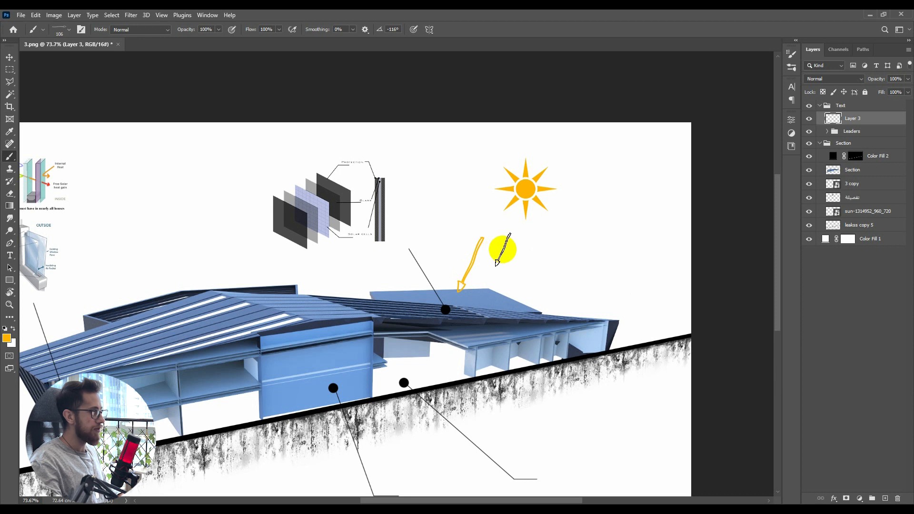
left_click(503, 249)
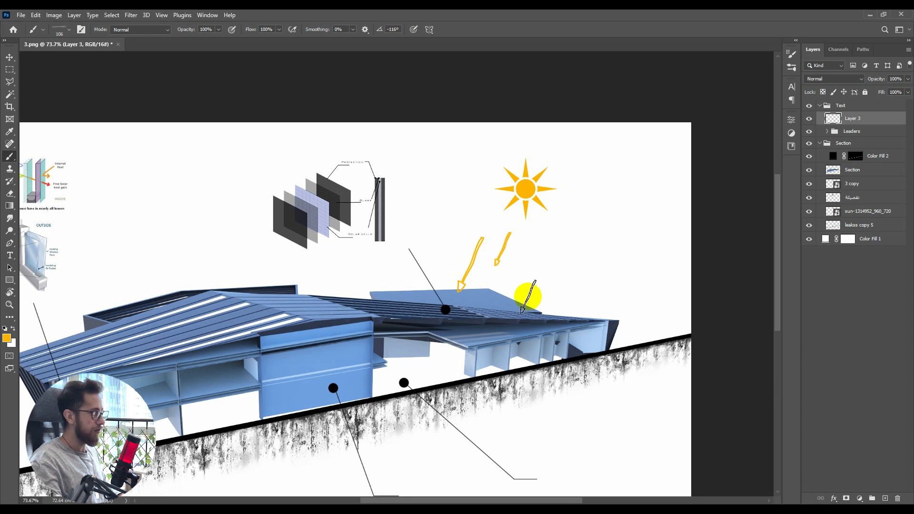
left_click_drag(478, 253, 475, 253)
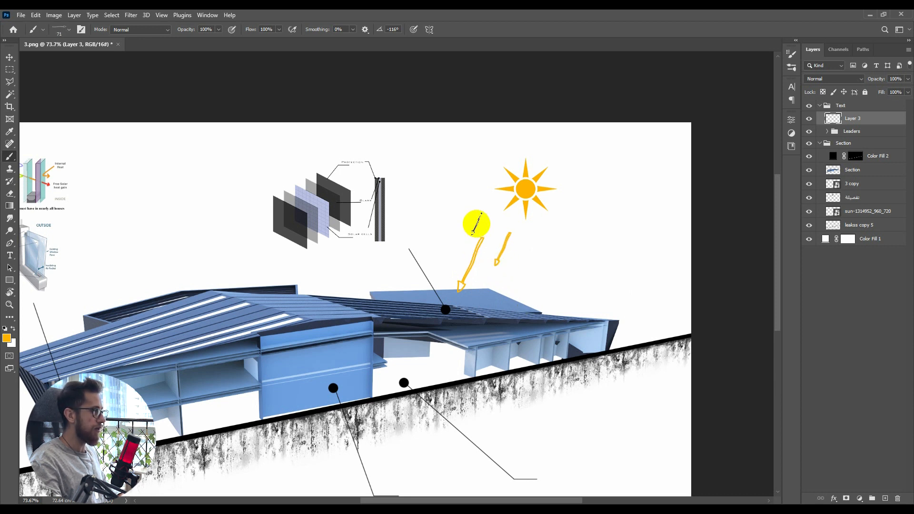
left_click(474, 223)
left_click_drag(546, 225, 539, 226)
left_click(526, 232)
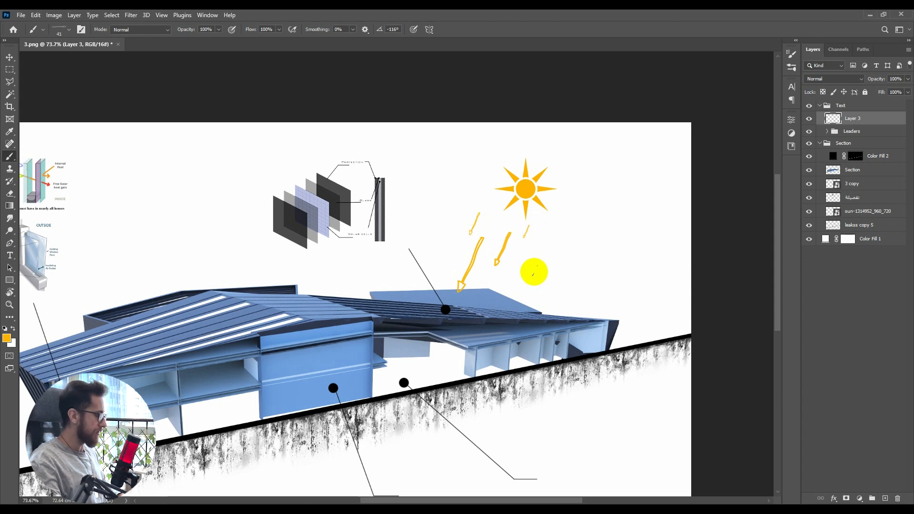
Reselect Layer 3 and stamp a 63 px orange arrow between the roof leader line and the large sun arrow
key("v")
scroll(519, 253, "up", 3)
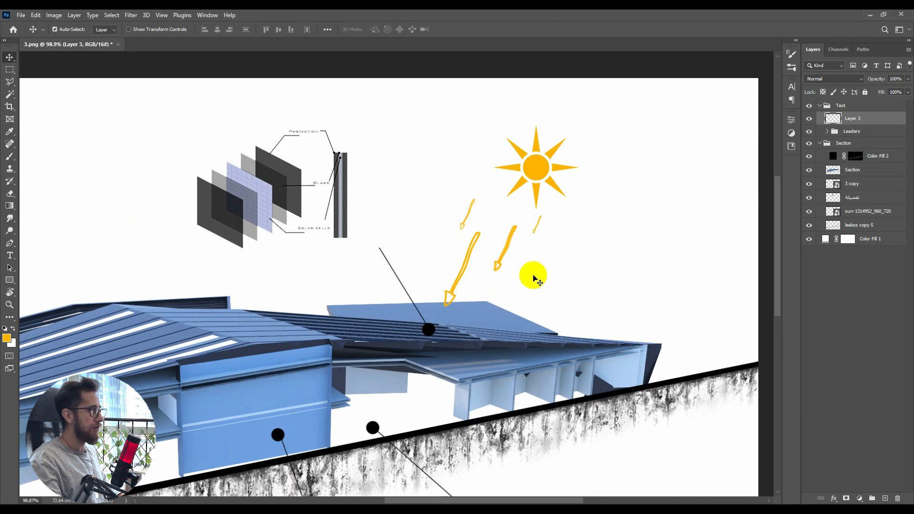
left_click(476, 302)
key("b")
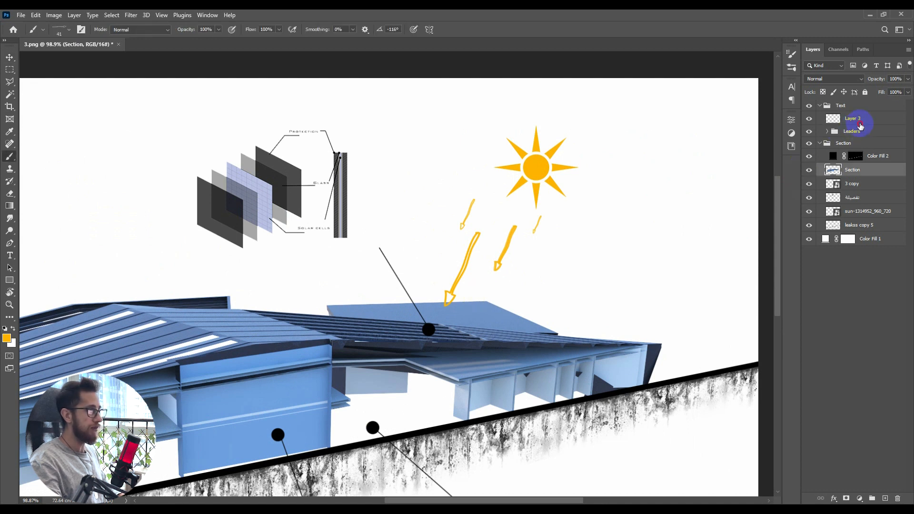
left_click(855, 119)
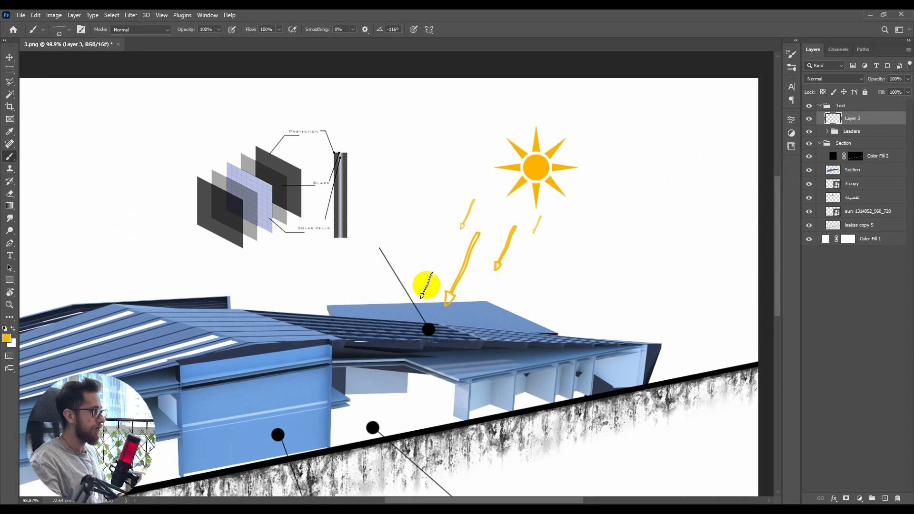
left_click(426, 285)
Browse the arrow brushes and choose the diagonal arrow brush numbered 2459
scroll(443, 309, "down", 6)
scroll(441, 332, "up", 6)
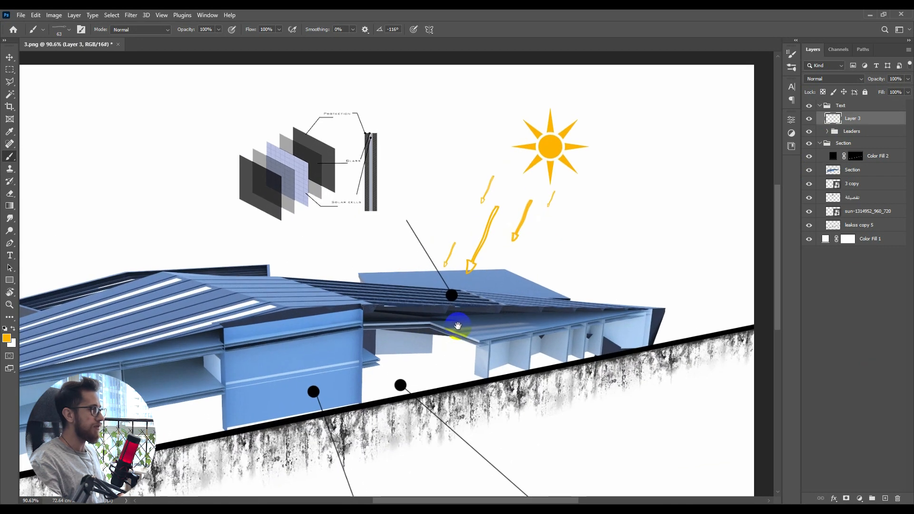
mouse_move(445, 324)
left_mouse_down()
mouse_move(457, 274)
mouse_move(432, 283)
left_mouse_up()
right_click(501, 311)
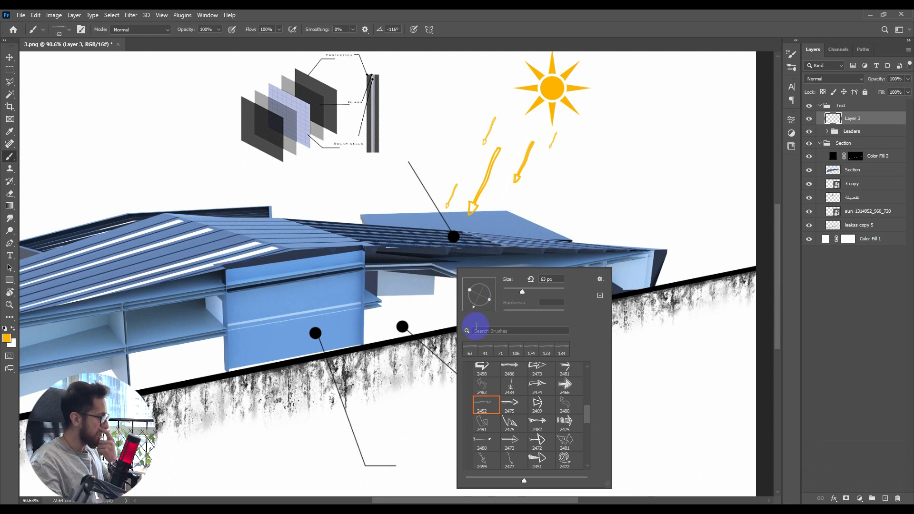
left_click_drag(588, 417, 592, 450)
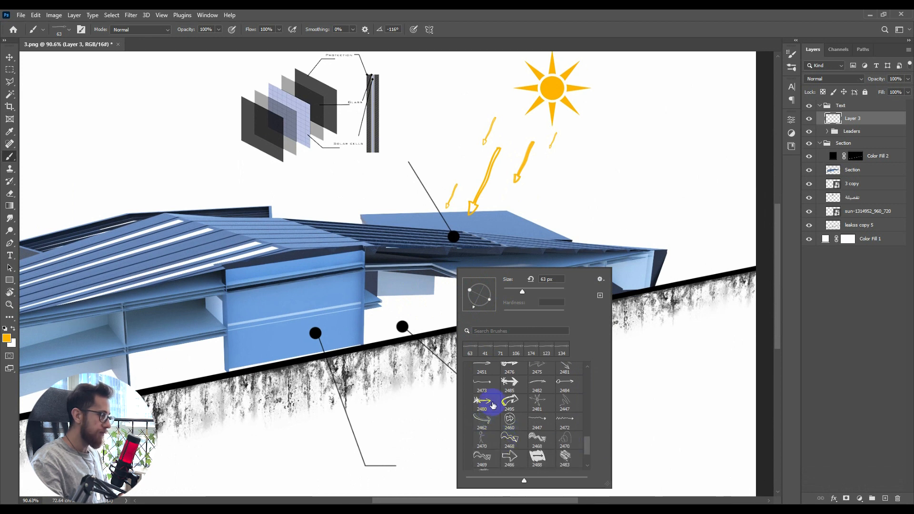
left_click_drag(587, 447, 591, 418)
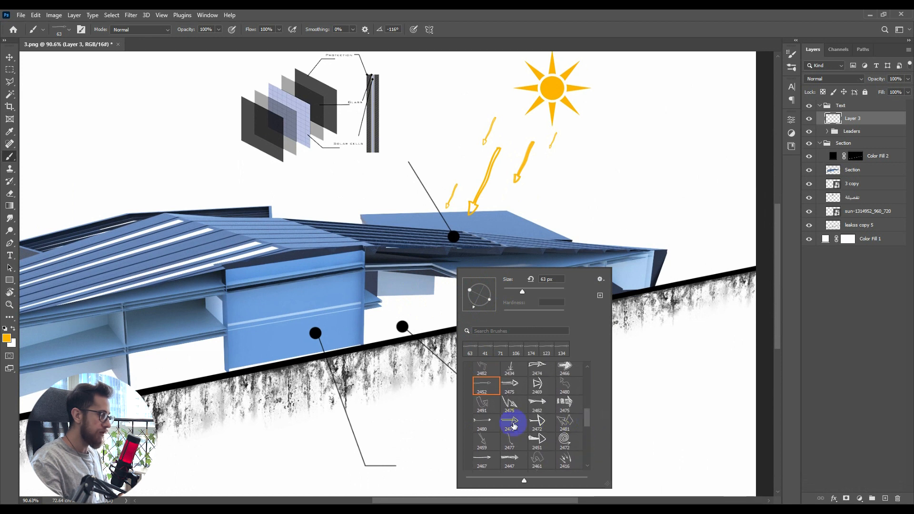
left_click(486, 444)
left_click(419, 301)
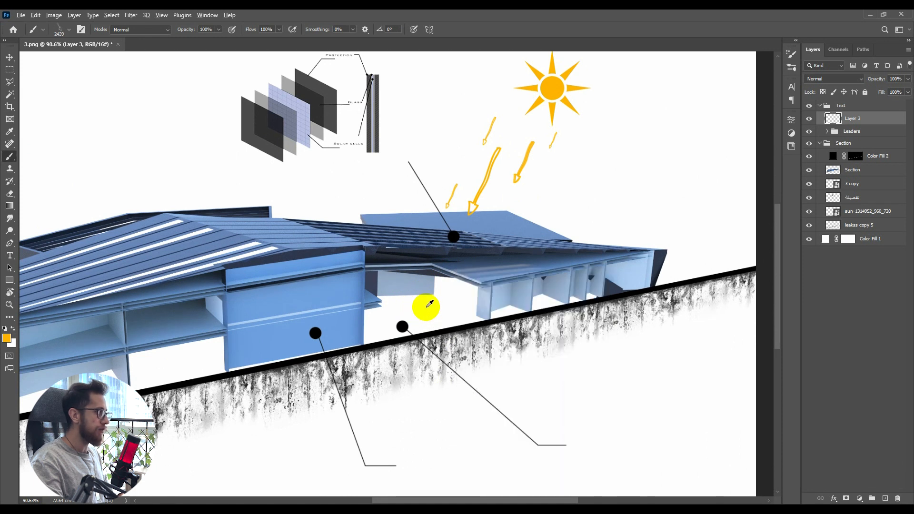
Resize the diagonal arrow brush to 41 px and stamp an orange arrow in the white opening beneath the roof
right_click(442, 286)
left_click(504, 308)
left_click(393, 319)
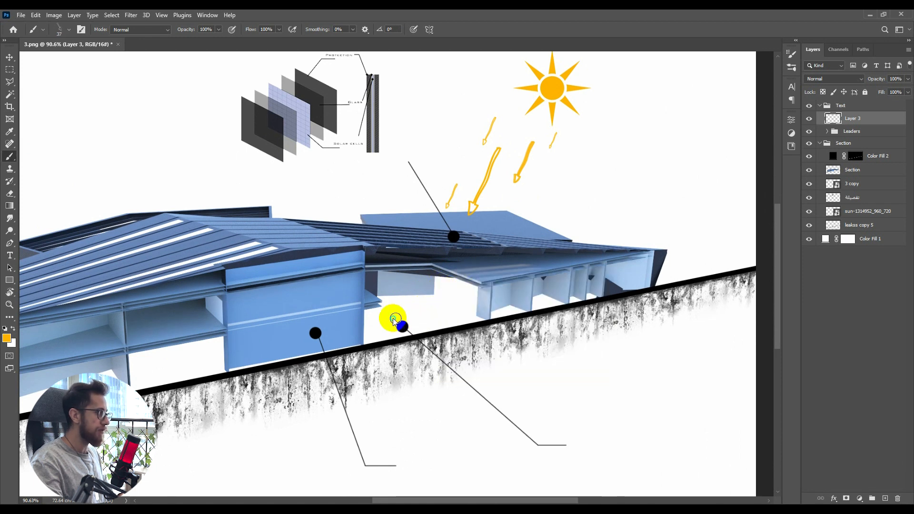
key("bracketleft")
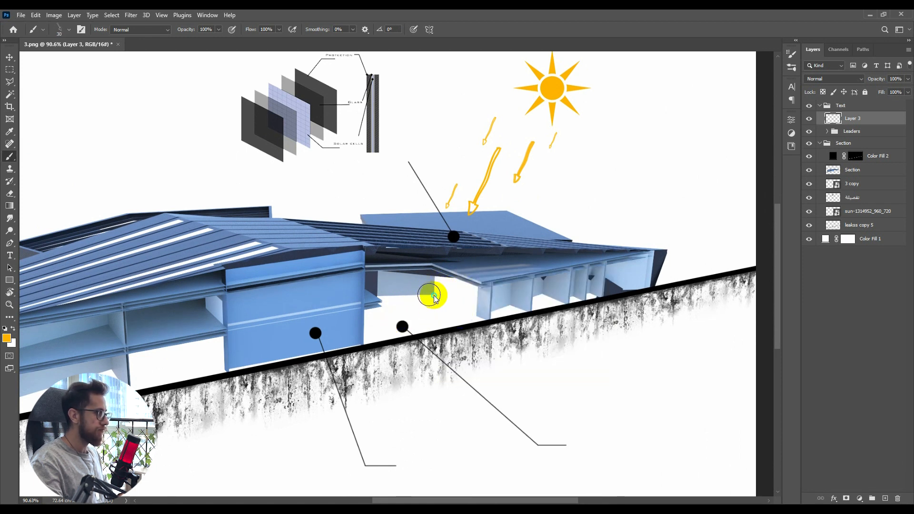
scroll(433, 297, "up", 5)
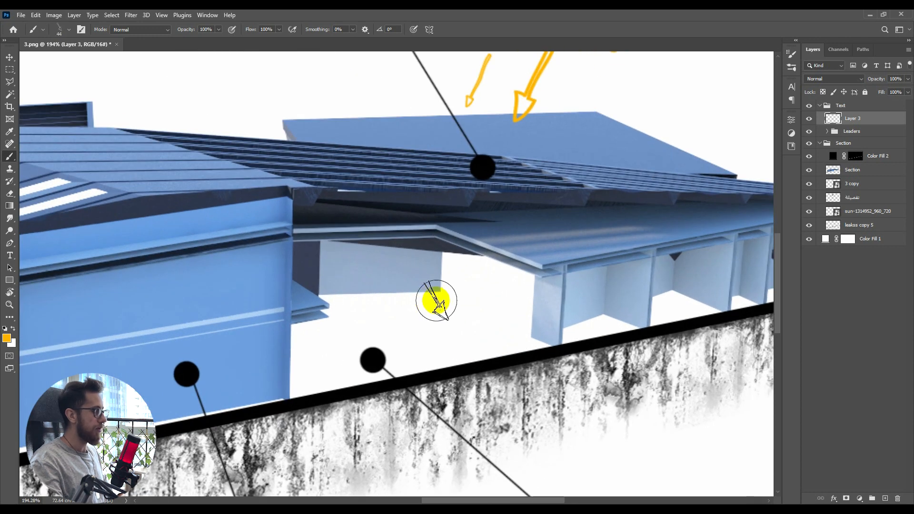
right_click(437, 284, "alt")
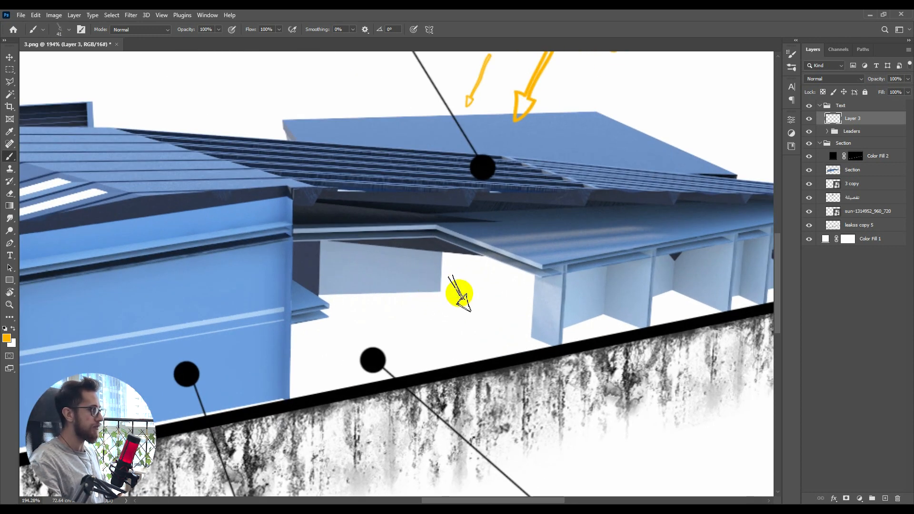
left_click(454, 285)
Stamp two more 41 px arrows in the opening, one at -74° over the pale wall and one at -37° above the ground dot
right_click(487, 280)
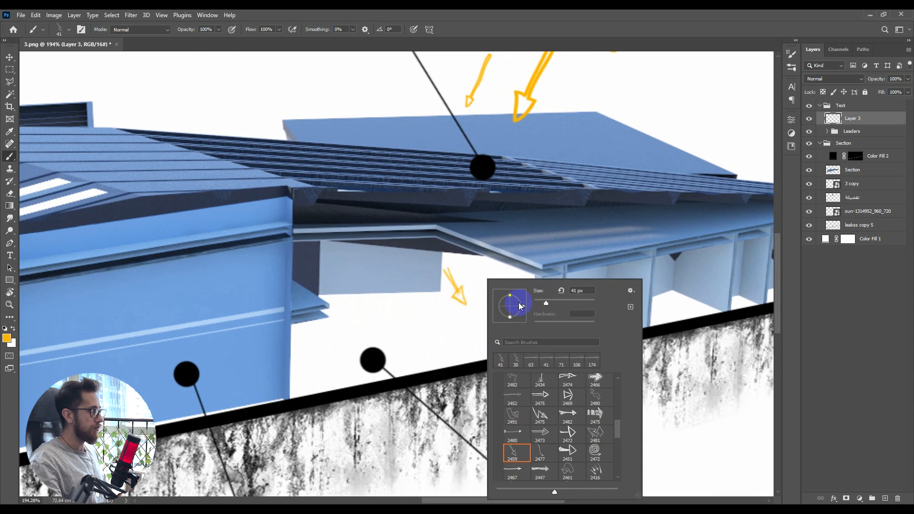
left_click_drag(513, 314, 513, 317)
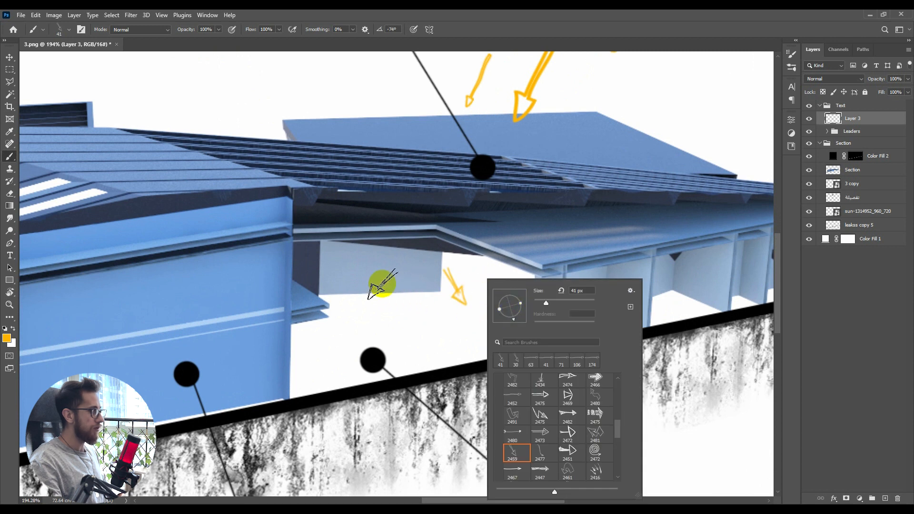
left_click(342, 272)
right_click(466, 341)
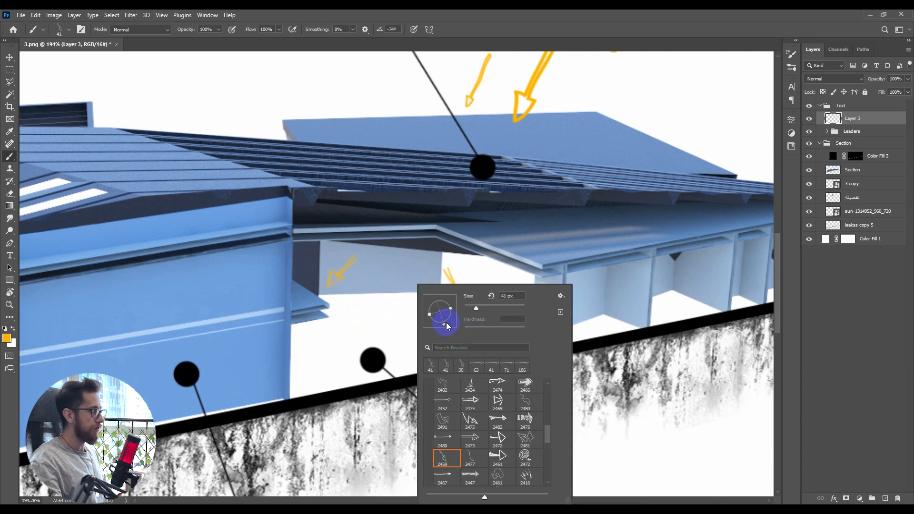
left_click_drag(453, 327, 457, 323)
left_click(388, 309)
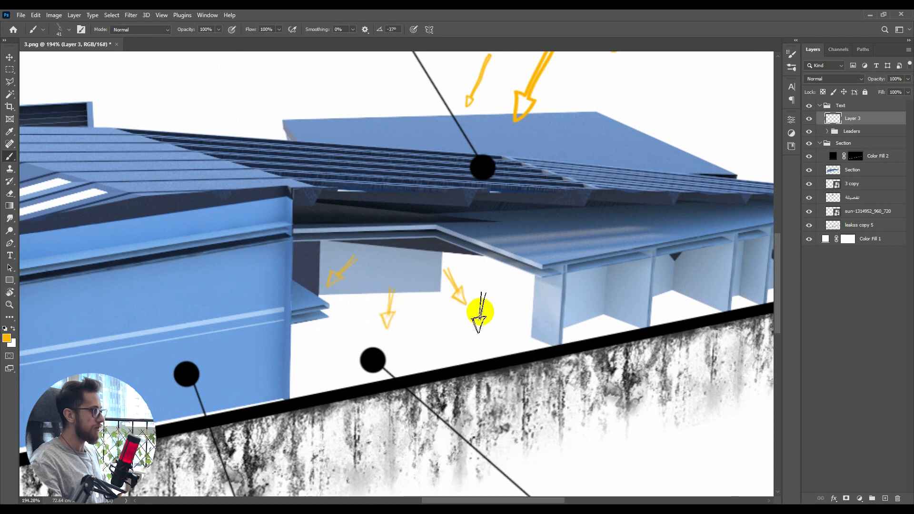
Set the brush angle to -21° and stamp another 41 px arrow over the pale wall in the opening
right_click(493, 314)
left_click_drag(515, 318, 513, 314)
left_click(410, 269)
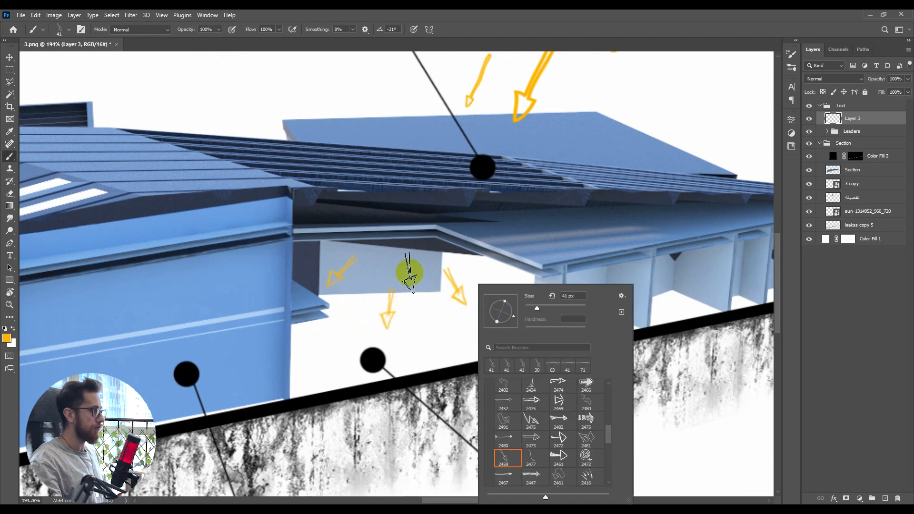
Inspect the yellow sun arrows above the roof and inside the building, both close up and in the whole section
scroll(440, 291, "down", 6)
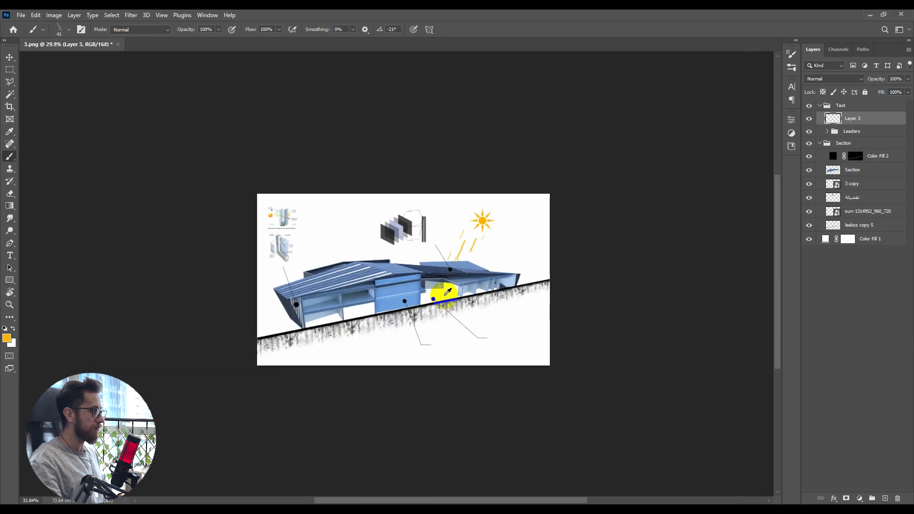
scroll(442, 294, "up", 4)
scroll(442, 294, "down", 1)
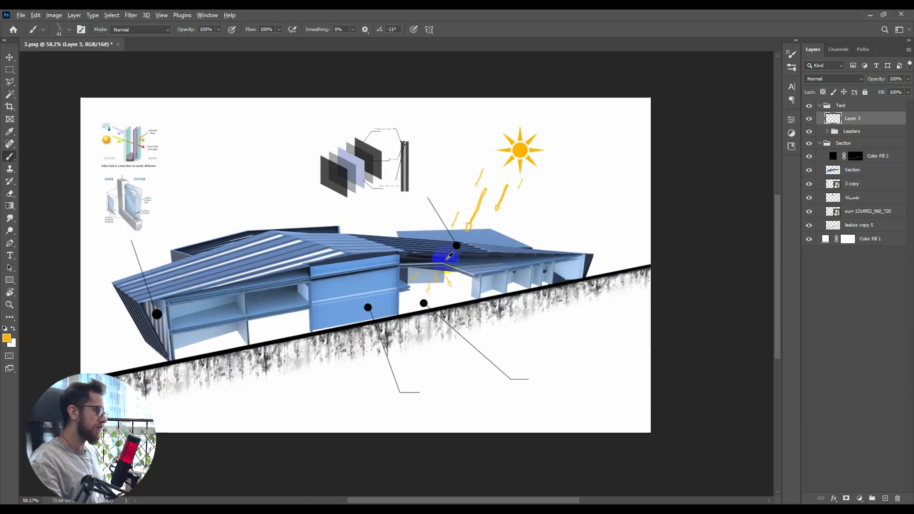
scroll(438, 255, "up", 3)
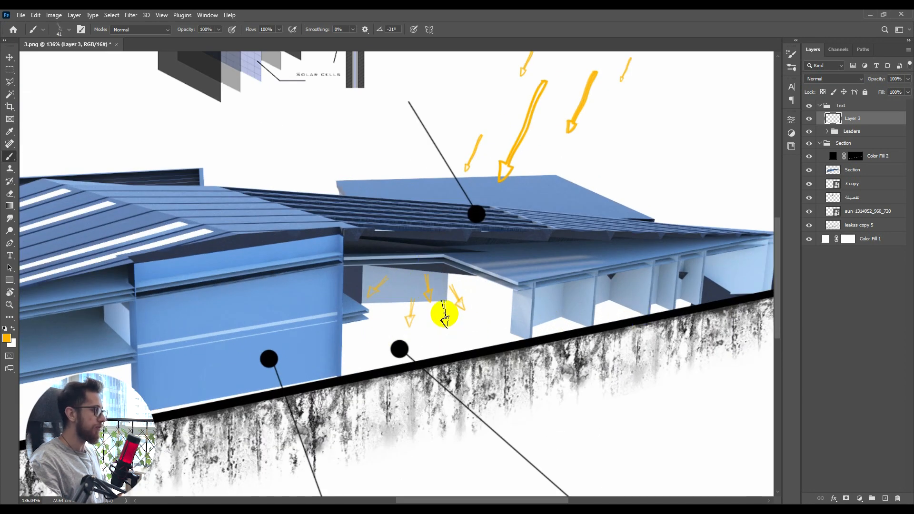
scroll(438, 305, "down", 3)
scroll(444, 305, "up", 1)
scroll(444, 305, "up", 3)
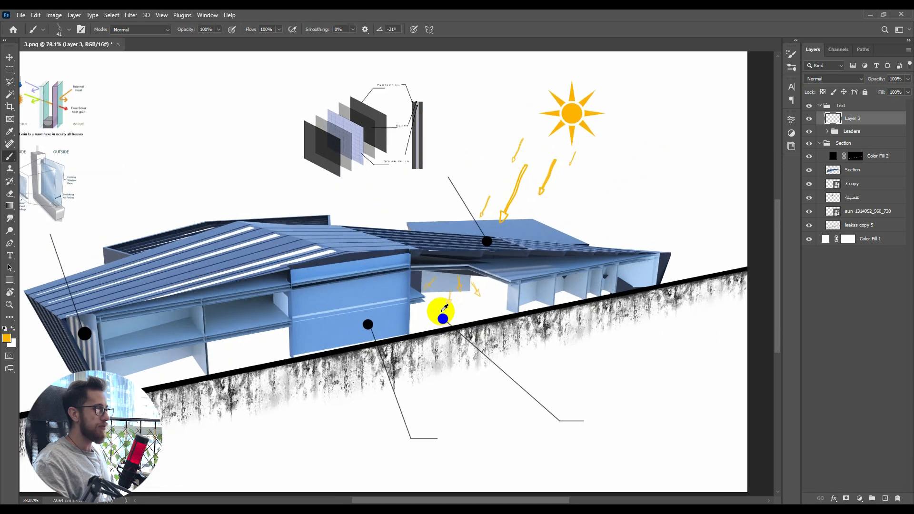
Add a new layer in the Text group, naming it Wind direction and the sun-arrow layer Sun
left_click(886, 499)
double_click(853, 133)
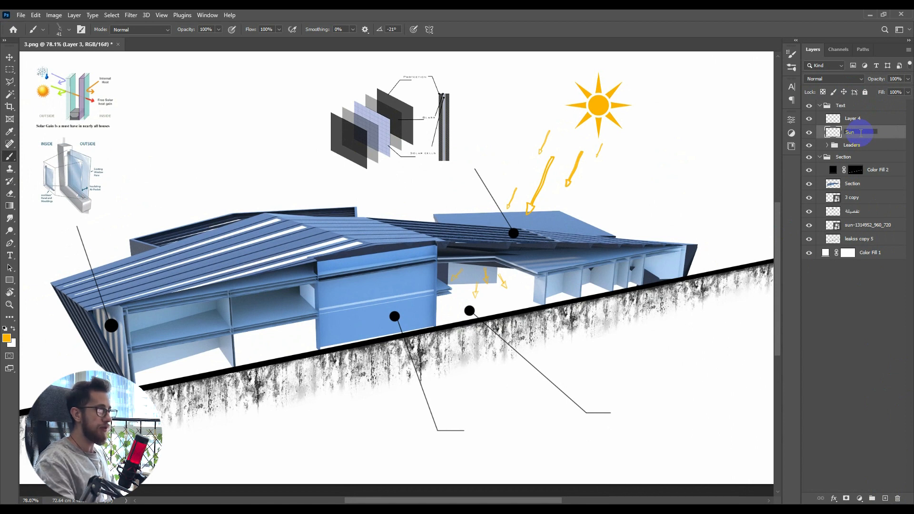
left_click(857, 120)
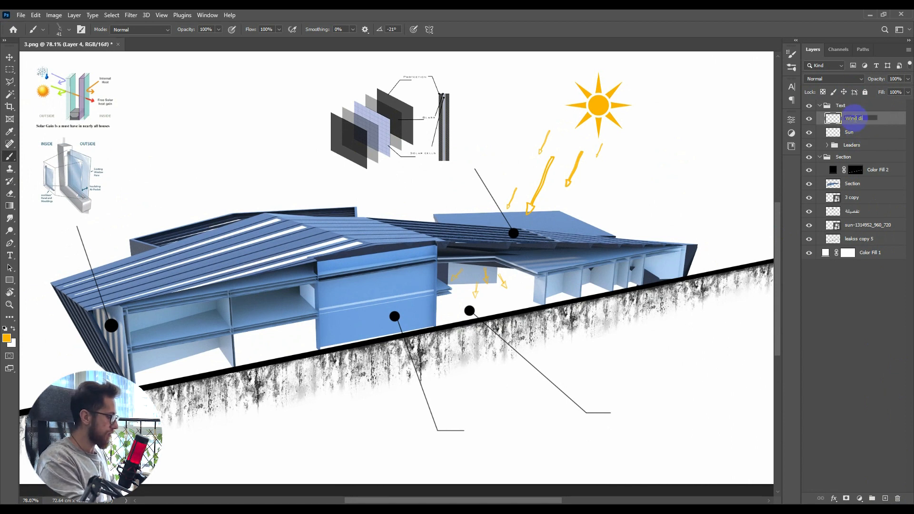
type("Wind direction")
key("Return")
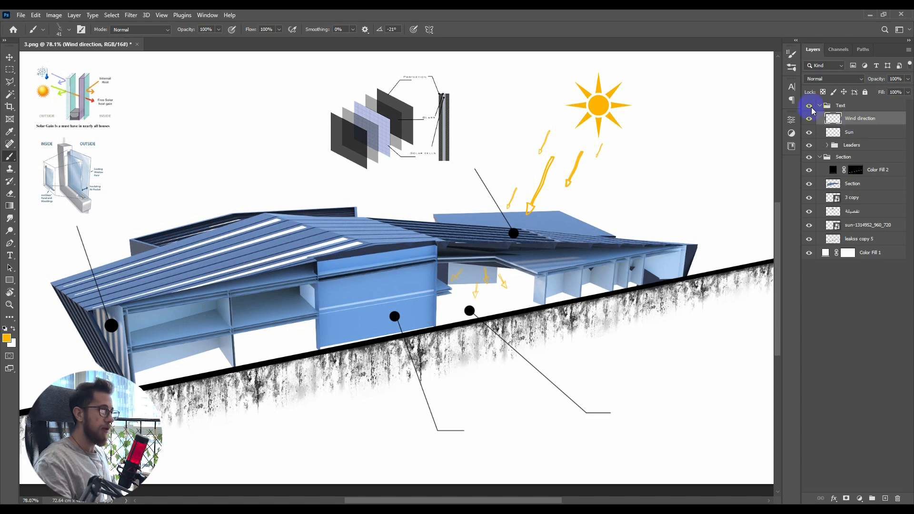
Select the curved arrow brush 2494 for the wind arrows and shrink it to about 122 px
scroll(540, 204, "down", 3)
scroll(438, 224, "up", 5)
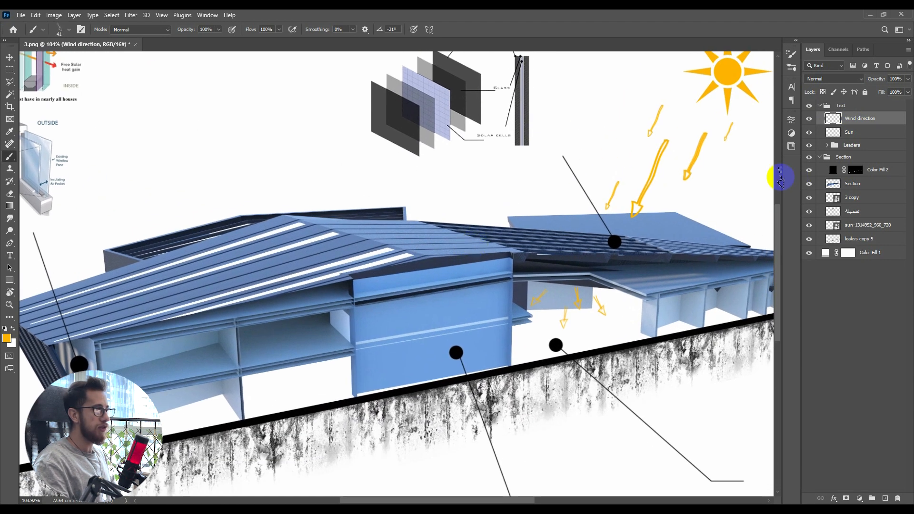
right_click(461, 206)
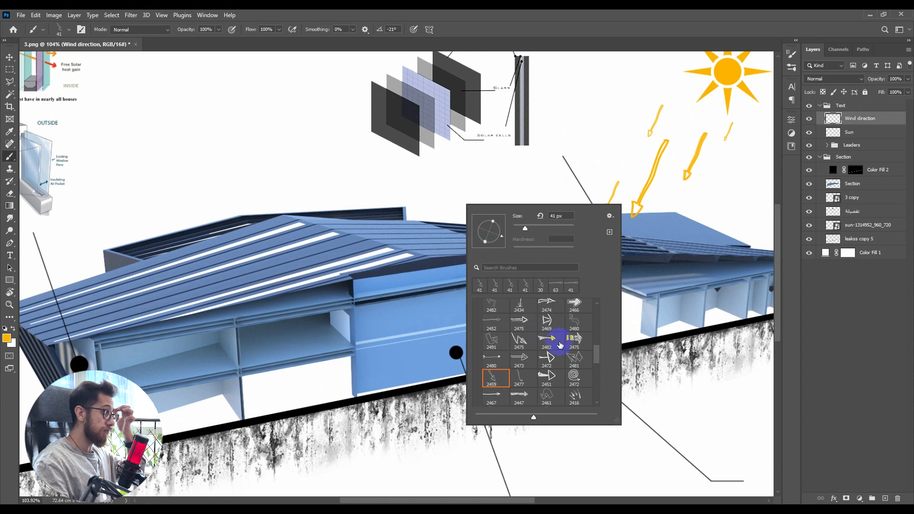
left_click_drag(595, 354, 595, 350)
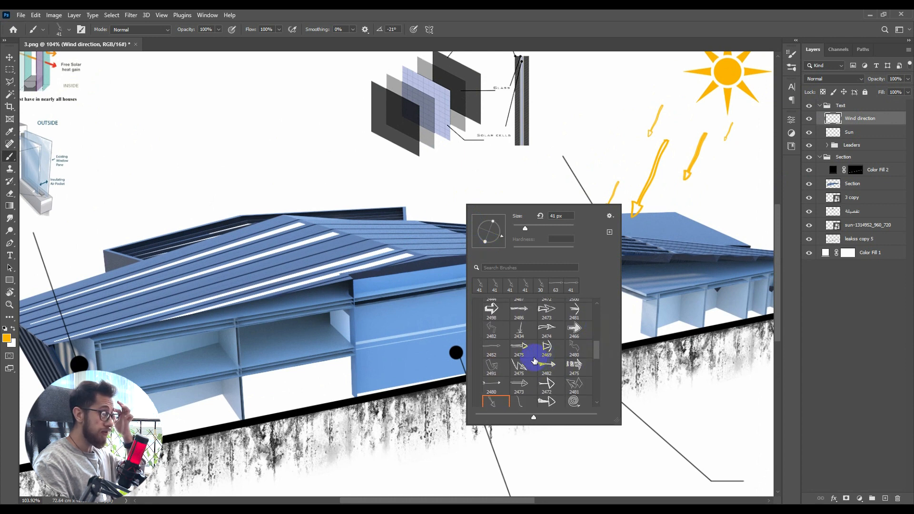
left_click(523, 350)
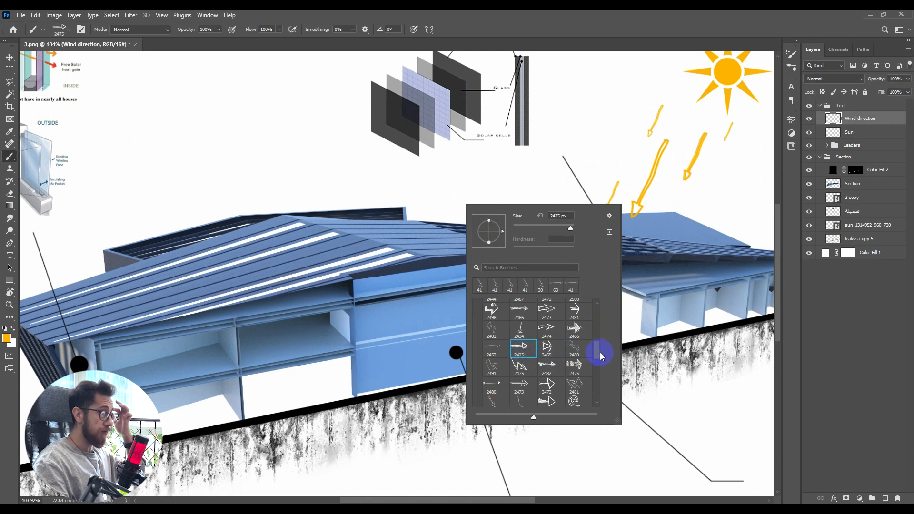
left_click_drag(597, 353, 598, 369)
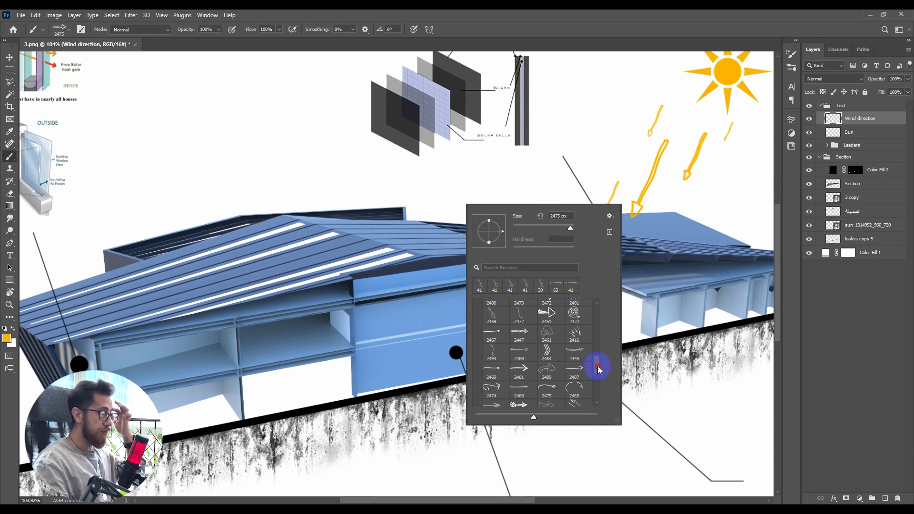
left_click(493, 353)
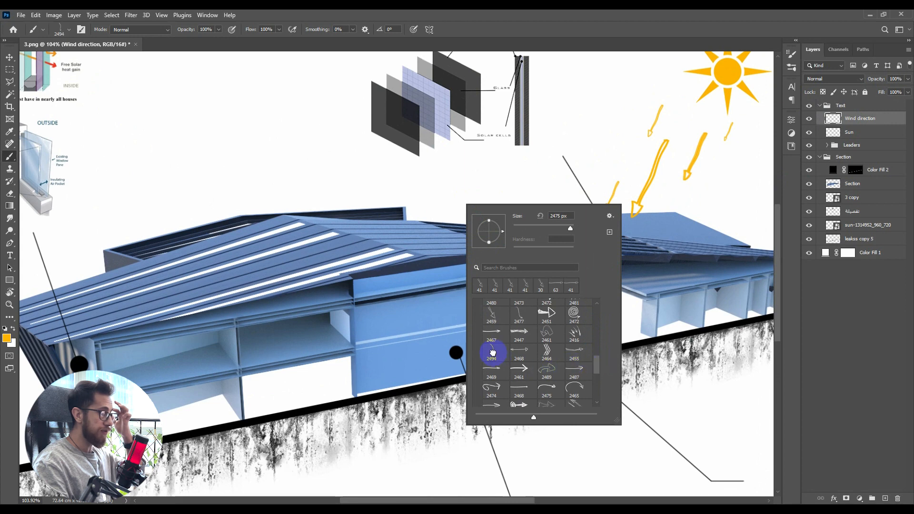
right_click(387, 216, "alt")
right_click(408, 205)
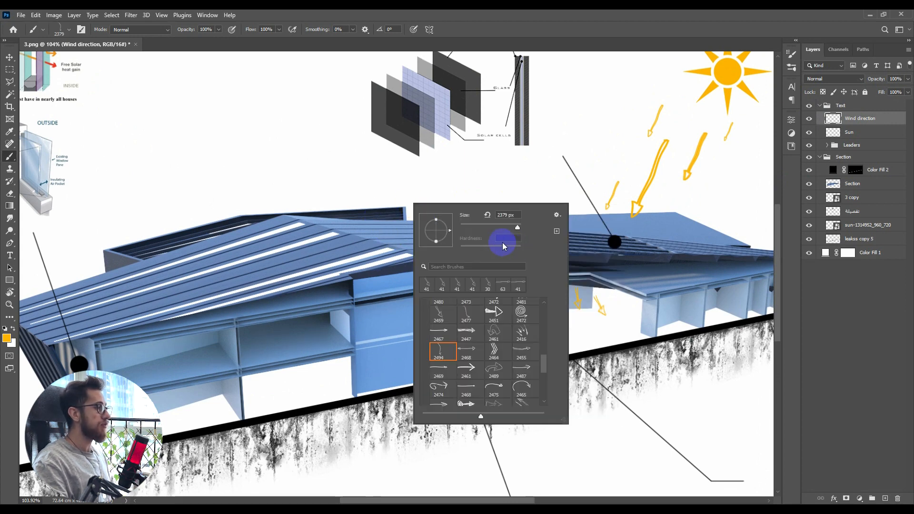
key("Escape")
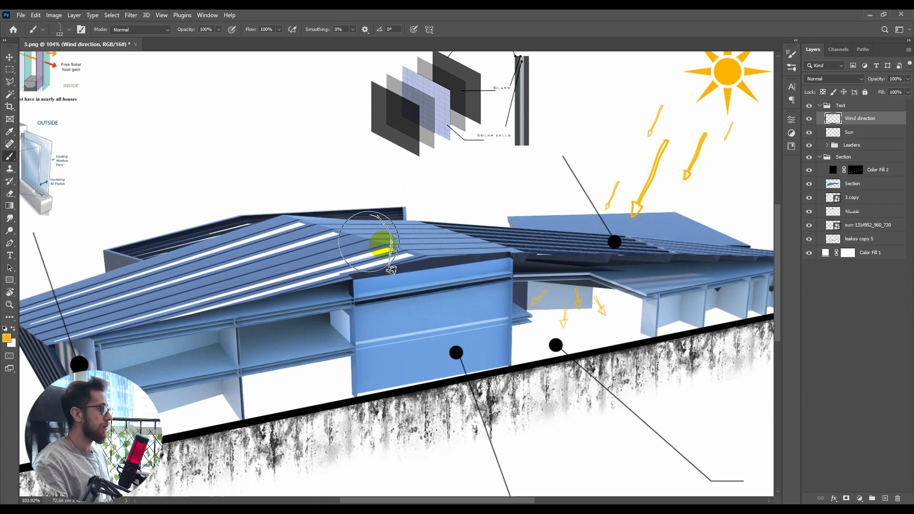
Set the foreground colour to a bright medium blue and the arrow brush size to 138 px
left_click(7, 338)
left_click(690, 163)
left_click(618, 159)
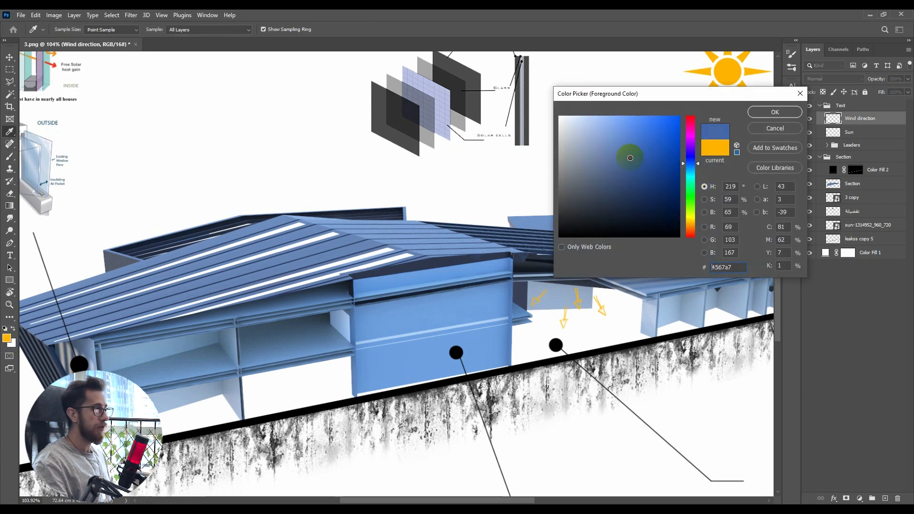
left_click(794, 117)
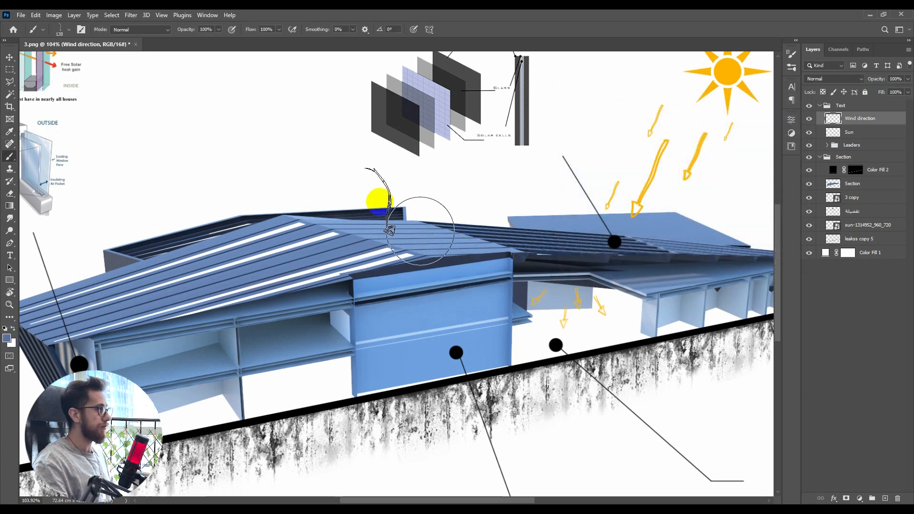
right_click(379, 195)
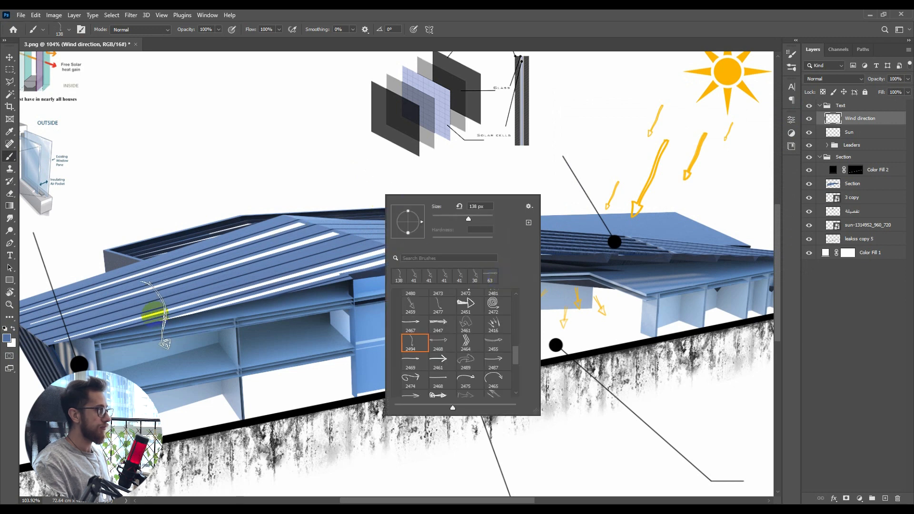
left_click(7, 339)
left_click_drag(651, 168, 638, 125)
left_click(761, 122)
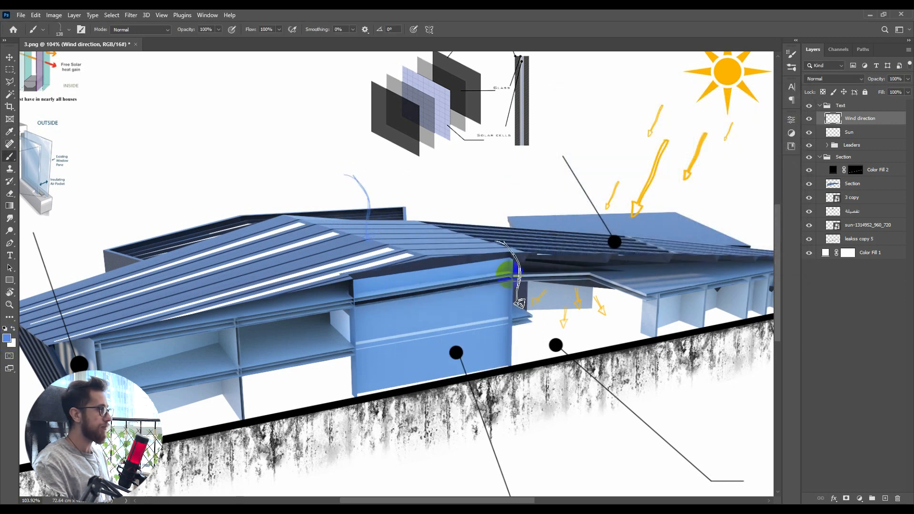
Replace the trial arrow with a 138 px blue wind arrow, brush angle 14°, in the white area above the left roof
right_click(391, 157)
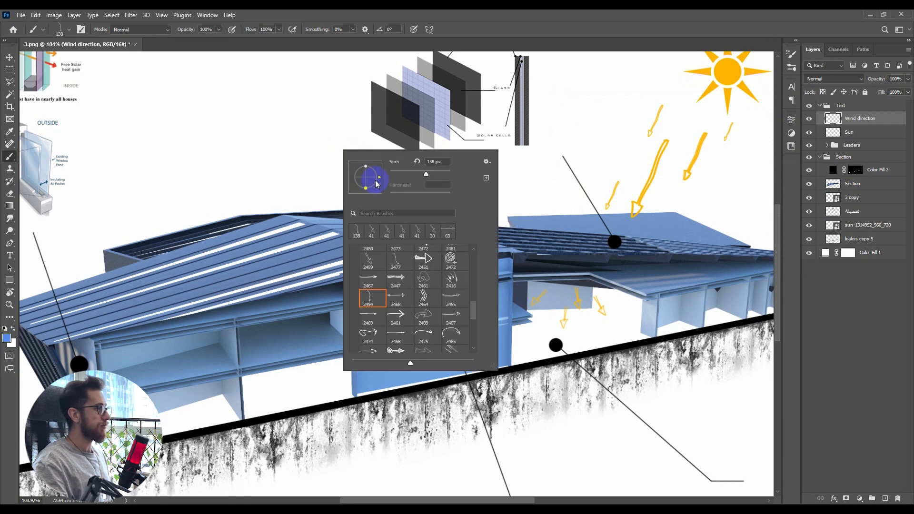
left_click(313, 156)
key("ctrl+z")
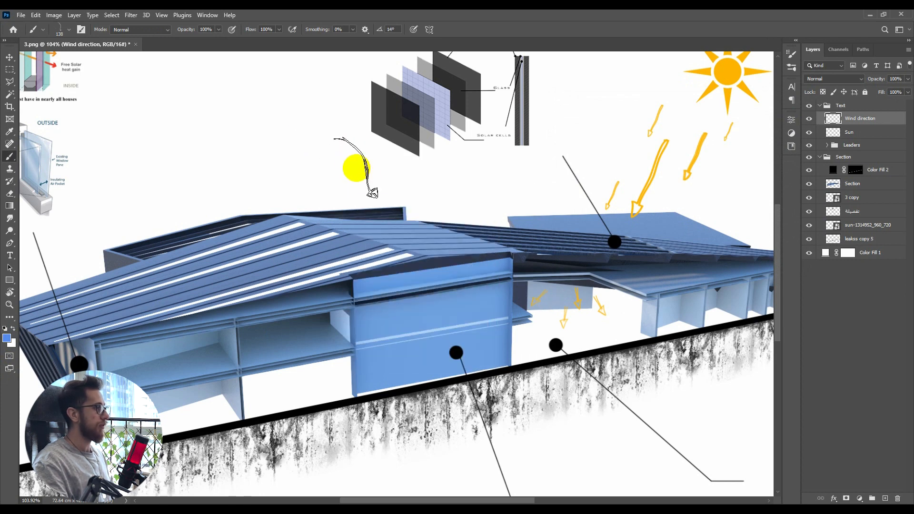
left_click_drag(358, 180, 368, 273)
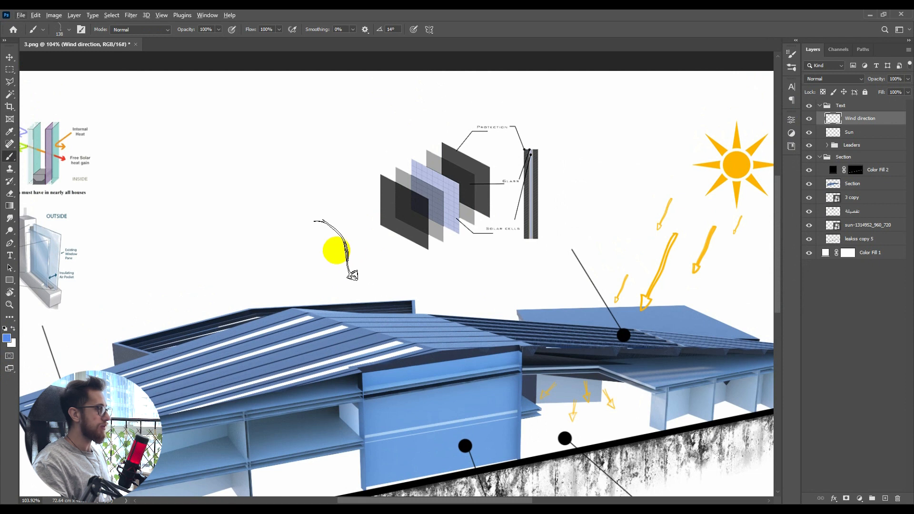
left_click(332, 239)
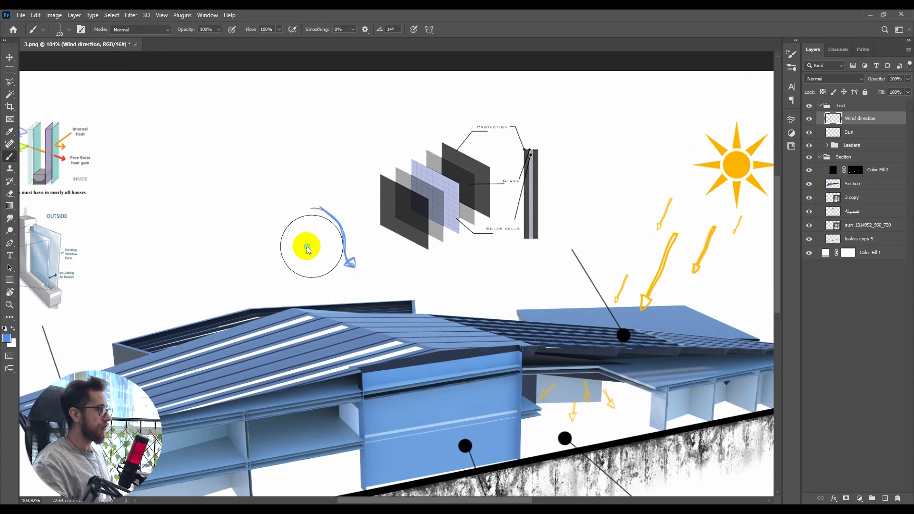
Reduce the brush to 90 px and stamp four smaller wind arrows around the large one and down to the roof edge
key("bracketleft")
key("bracketleft")
left_click(329, 278)
left_click(276, 217)
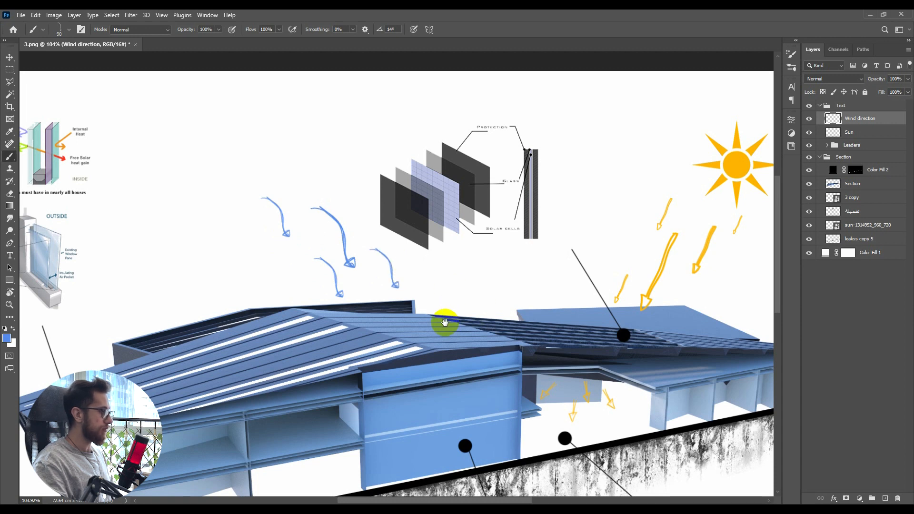
left_click_drag(441, 321, 373, 273)
right_click(360, 282)
left_click(319, 266)
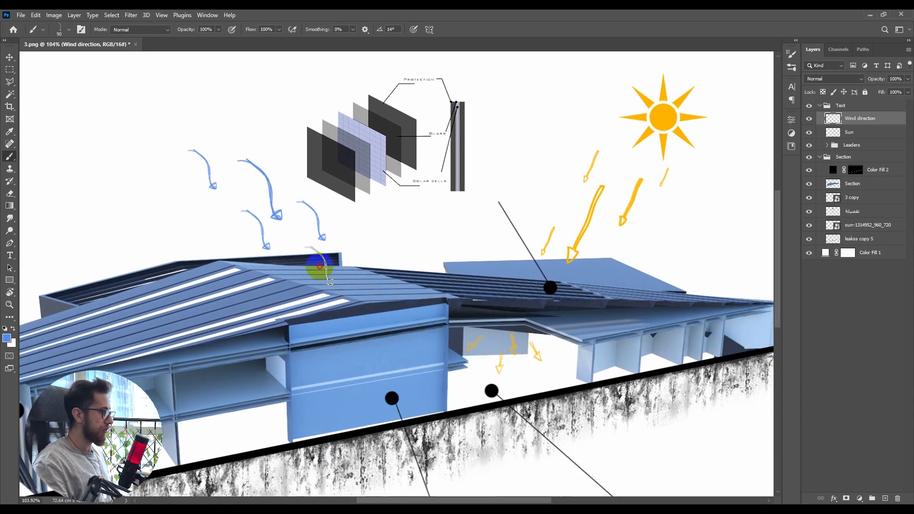
Reduce the brush to 66 px and stamp two small wind arrows on the roof above the central blue block
scroll(394, 322, "down", 5)
scroll(343, 329, "up", 10)
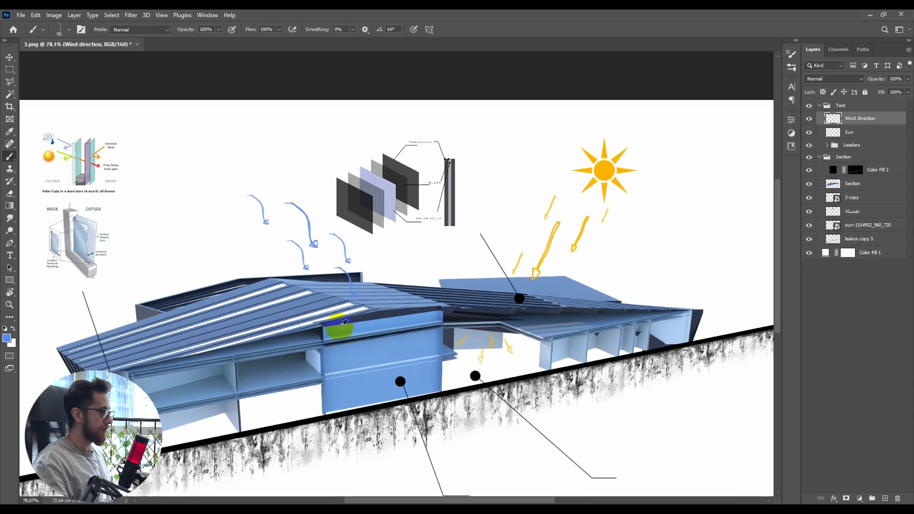
mouse_move(403, 303)
left_mouse_down()
mouse_move(375, 290)
mouse_move(376, 275)
left_mouse_up()
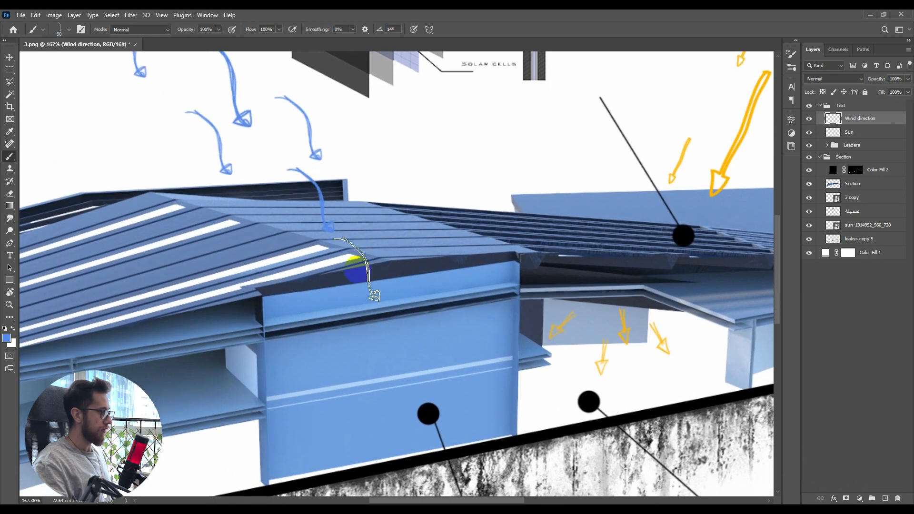
left_click_drag(365, 308, 381, 314)
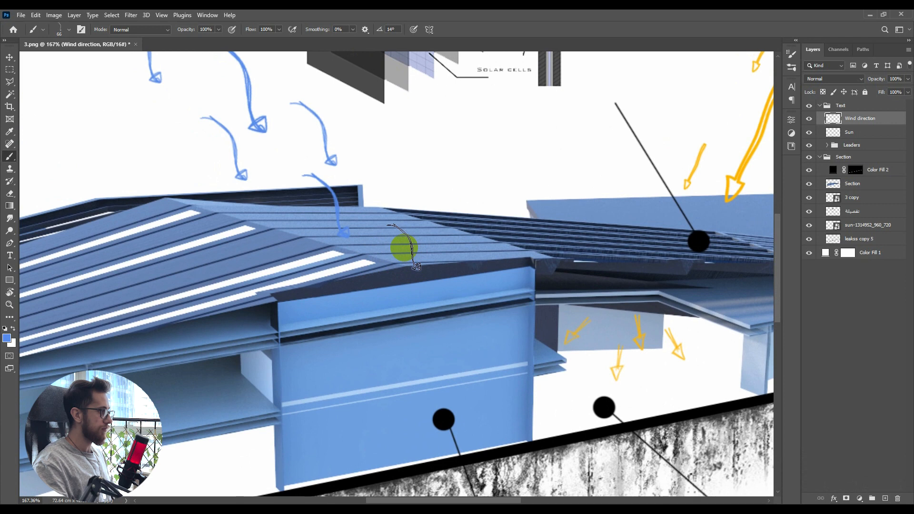
left_click(404, 247)
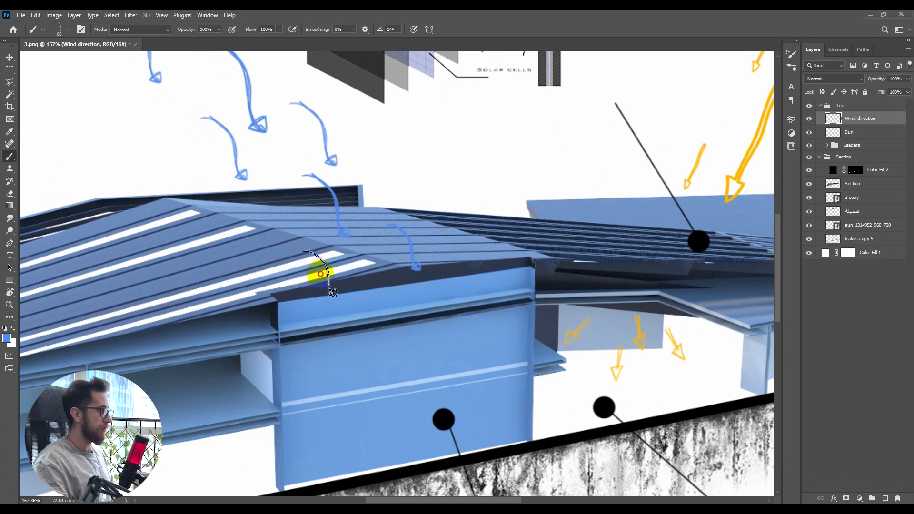
Choose the cluster-of-four-arrows brush (2416) and set its size to 72 px for the central blue block
scroll(296, 170, "down", 6)
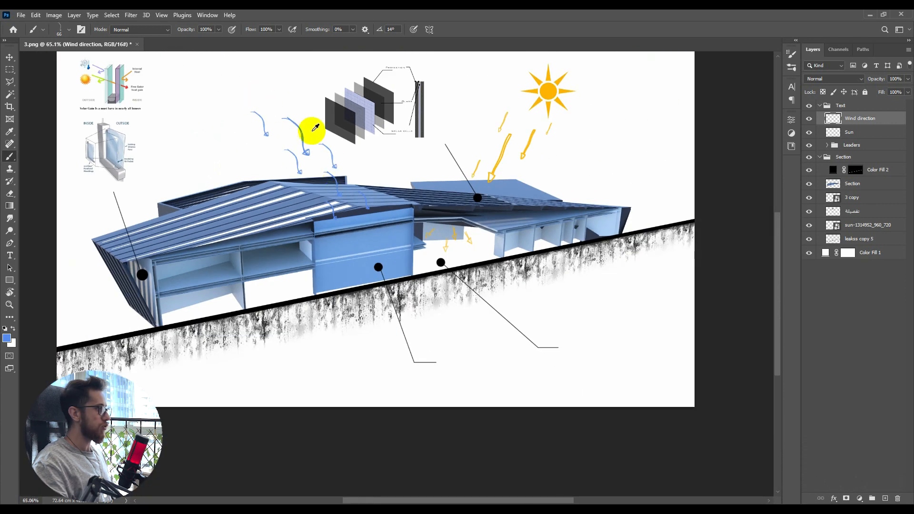
scroll(352, 211, "up", 5)
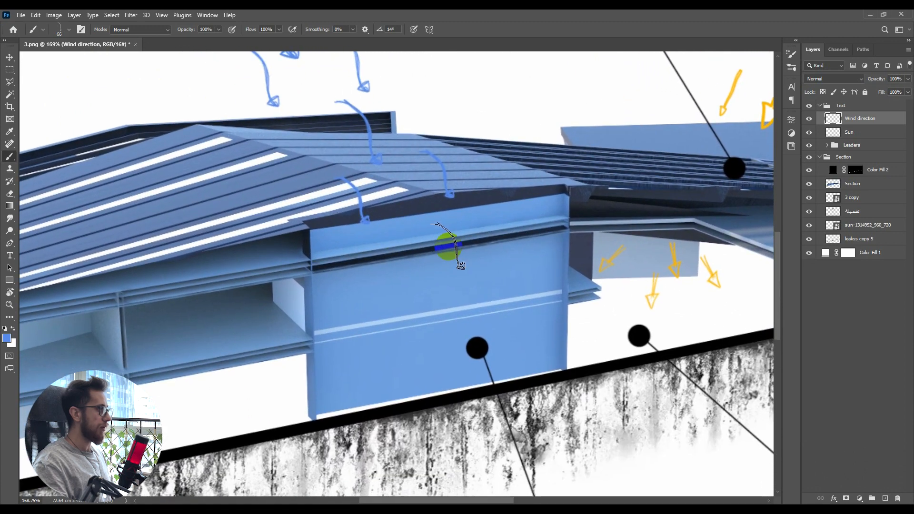
scroll(413, 262, "down", 3)
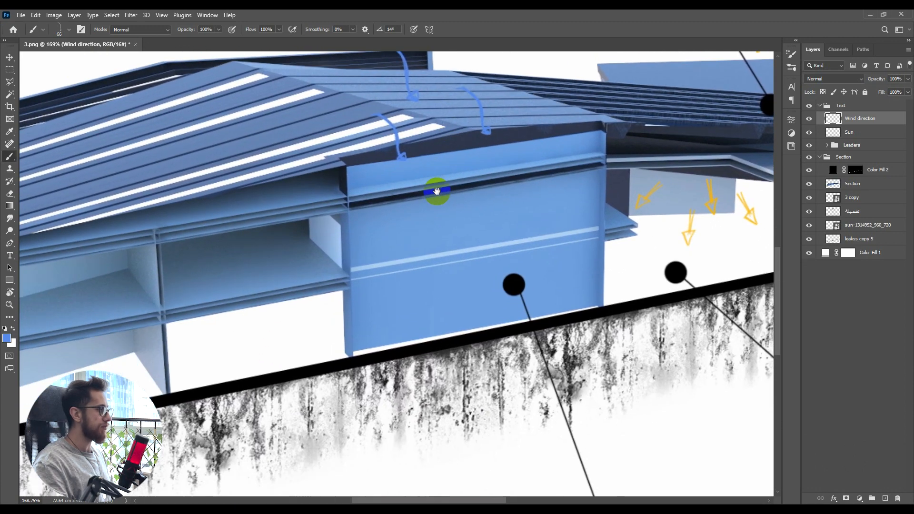
scroll(443, 209, "up", 3)
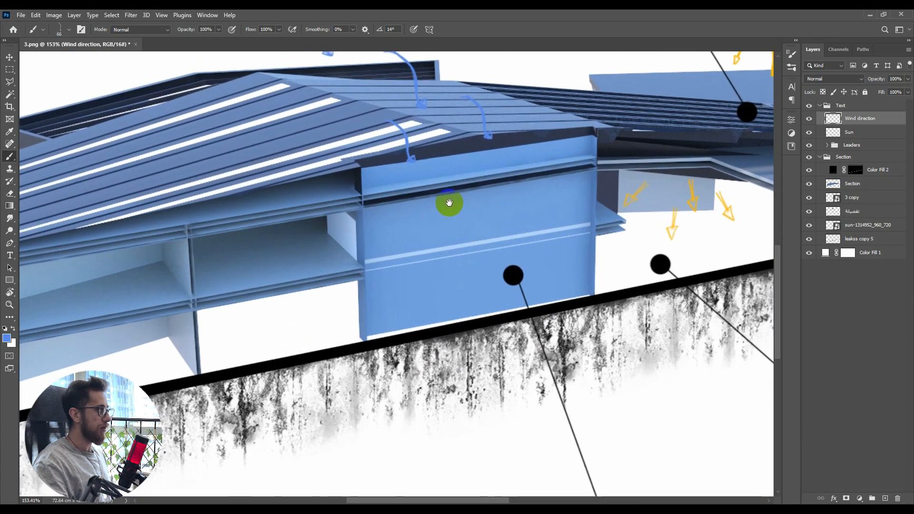
right_click(468, 222)
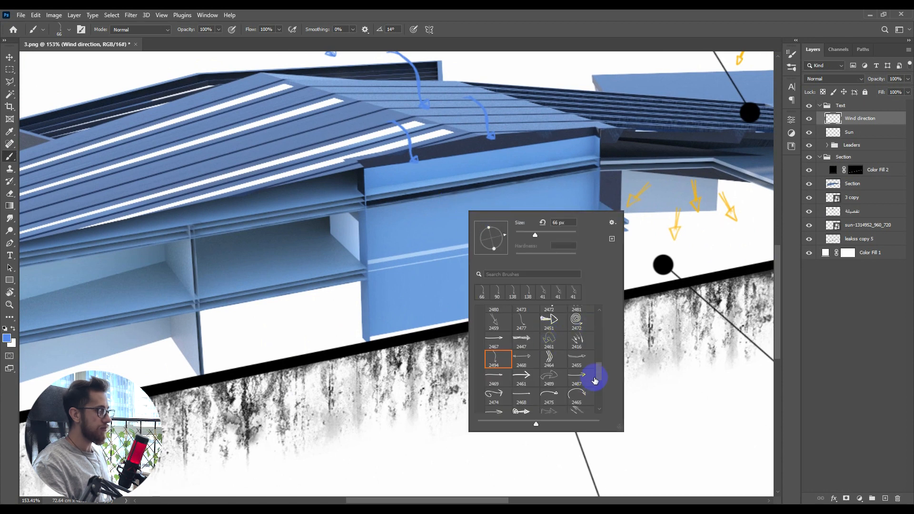
scroll(595, 380, "down", 3)
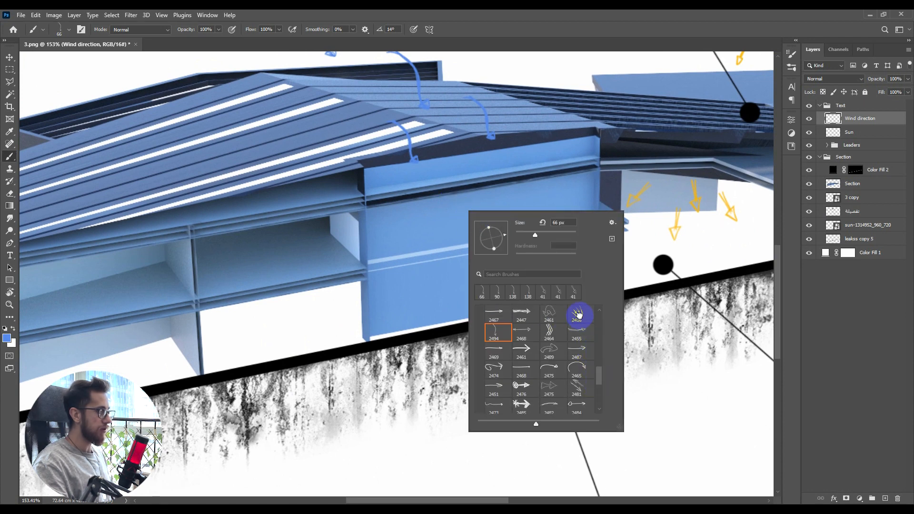
left_click(579, 314)
left_click(426, 278)
right_click(492, 237)
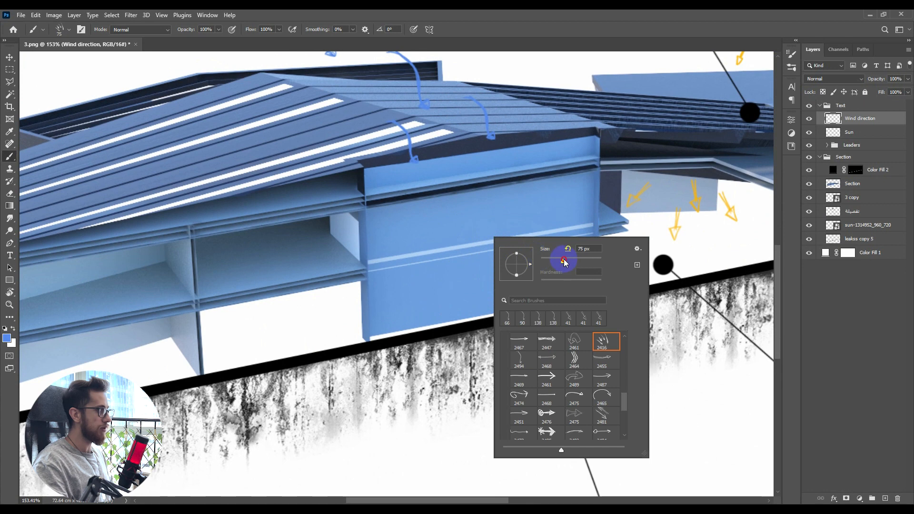
left_click_drag(564, 261, 562, 261)
left_click(414, 261)
Rotate the arrow cluster brush to -17° and stamp it once on the central blue block, just below the dark band
right_click(479, 206)
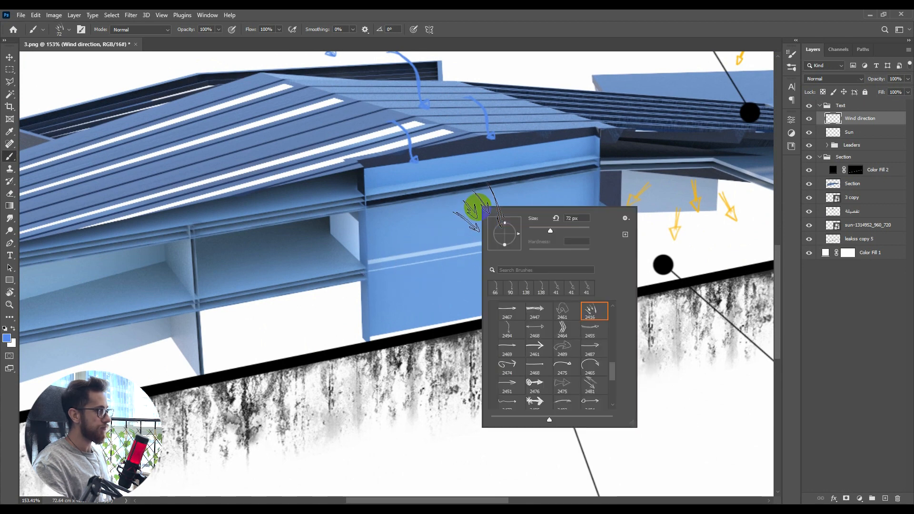
left_click_drag(519, 234, 518, 239)
left_click(456, 211)
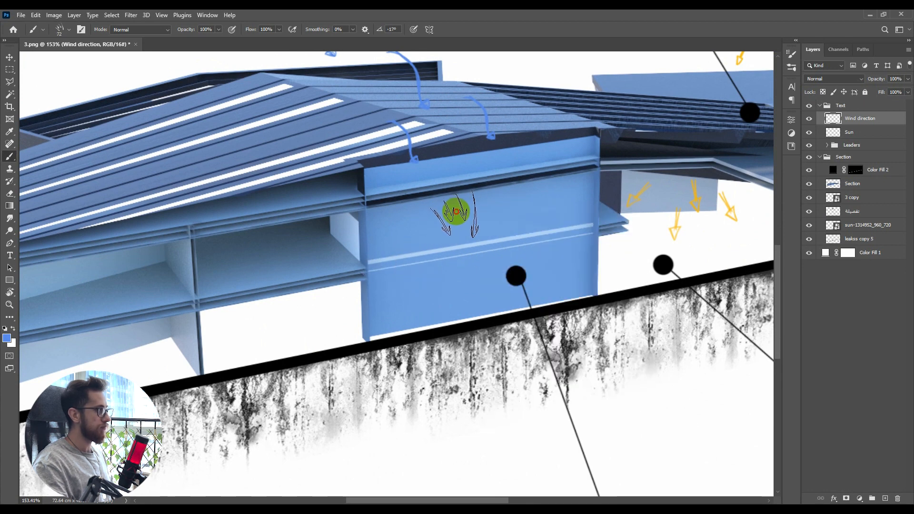
left_click(456, 212)
Choose the outlined double-triangle arrow brush (2475) and set its size to 33 px
scroll(489, 295, "down", 4)
left_click_drag(469, 280, 471, 329)
scroll(473, 286, "up", 3)
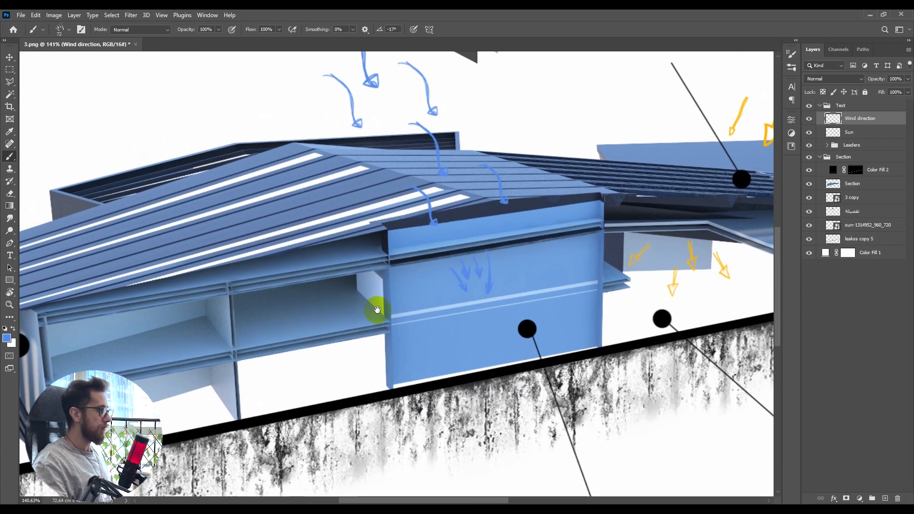
mouse_move(373, 308)
left_mouse_down()
mouse_move(400, 302)
mouse_move(402, 337)
left_mouse_up()
scroll(429, 314, "up", 4)
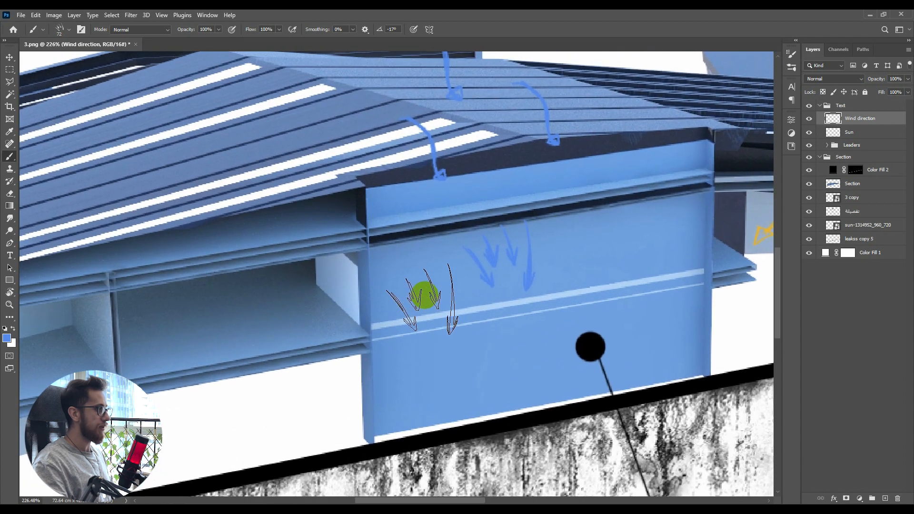
right_click(425, 295)
left_click_drag(560, 449, 561, 461)
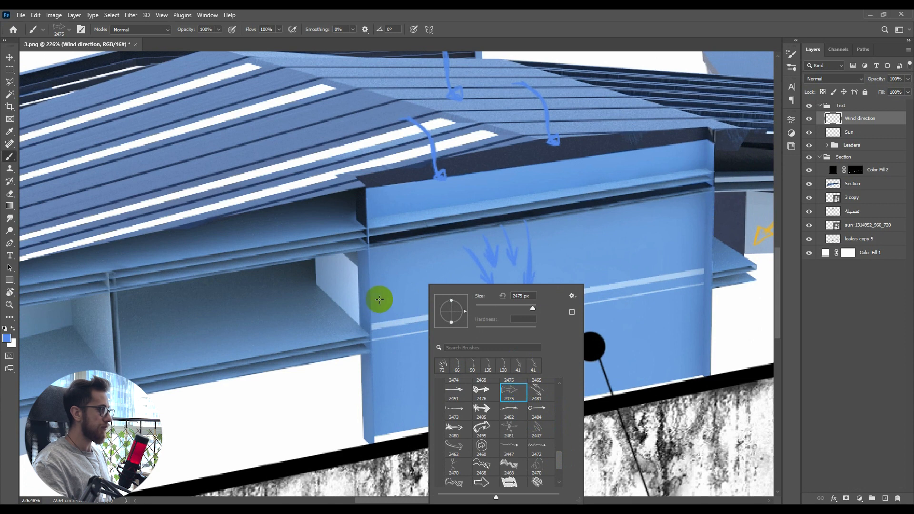
left_click(484, 308)
type("33")
key("Return")
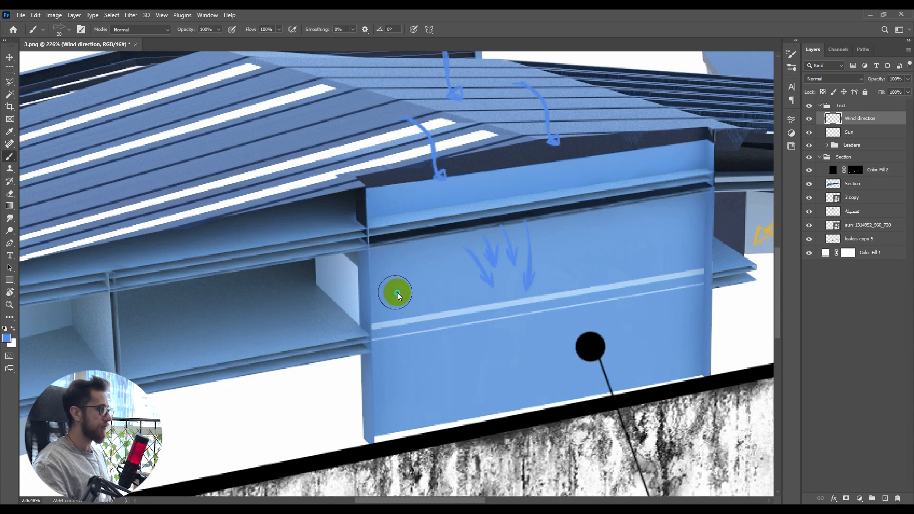
Set the brush angle to -157° and try an arrow where the upper slab meets the central block's left edge
right_click(390, 272)
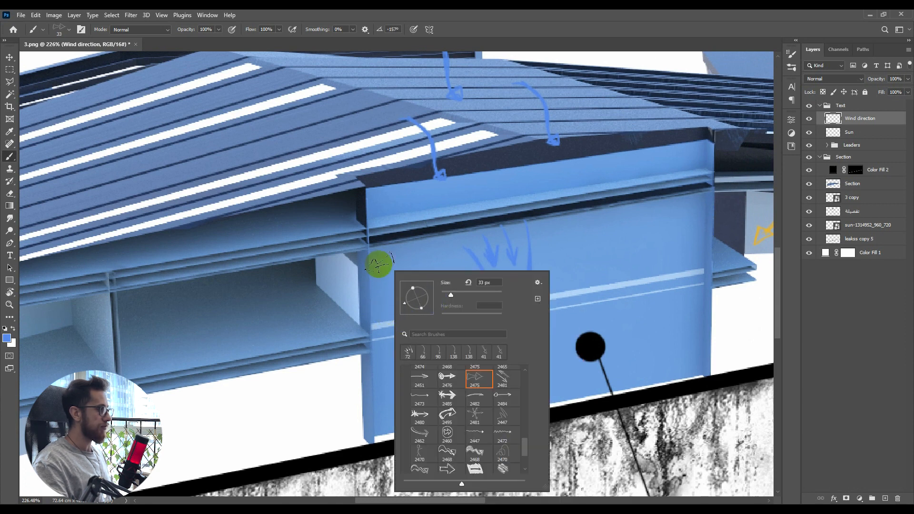
left_click(383, 238)
left_click(380, 237)
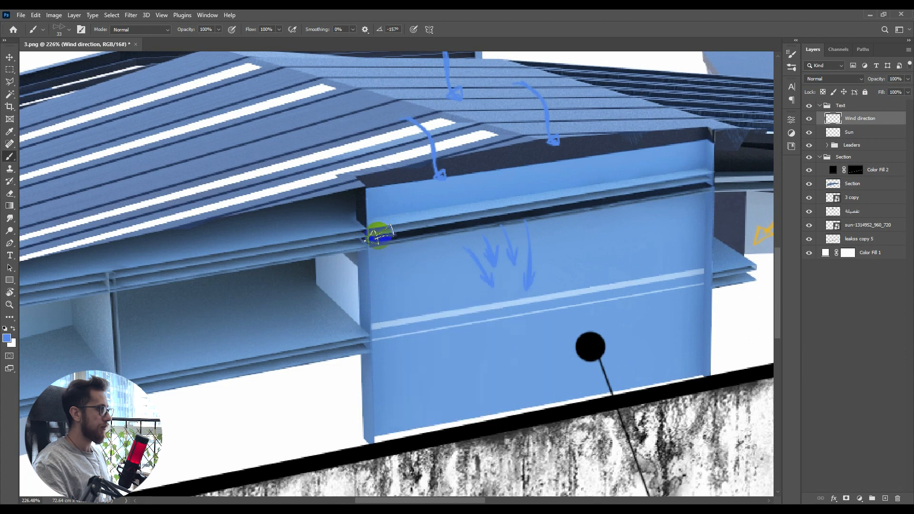
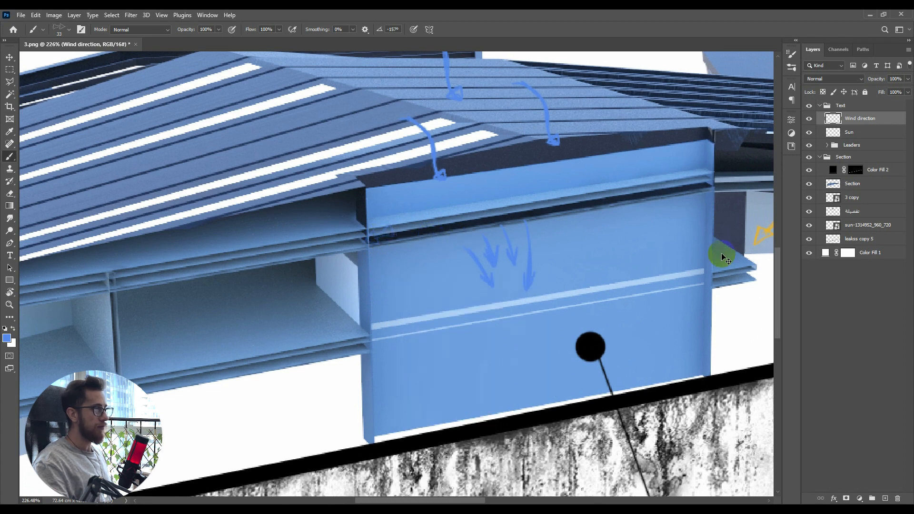
Change the foreground colour to a deep saturated blue and stamp arrows at both floor slabs on the central block's left edge
left_click(6, 338)
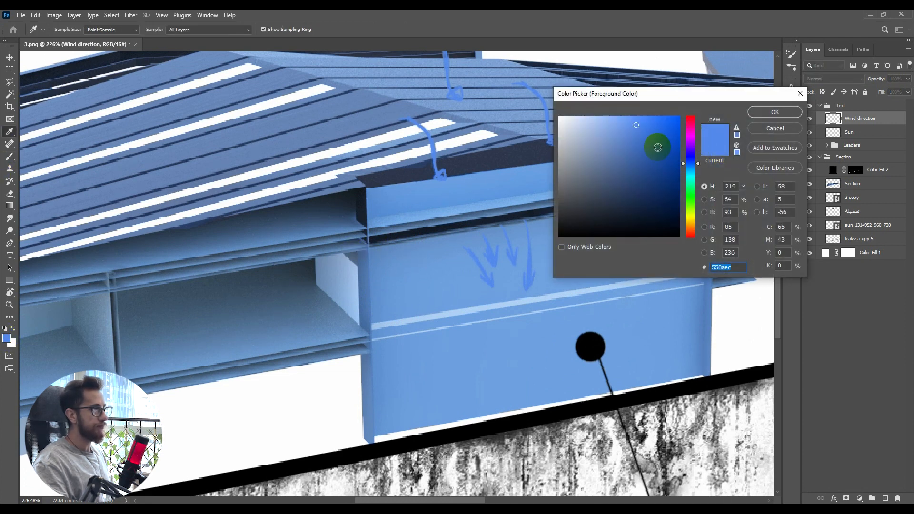
left_click_drag(690, 162, 691, 156)
mouse_move(671, 124)
left_mouse_down()
mouse_move(648, 127)
mouse_move(663, 126)
left_mouse_up()
left_click(775, 112)
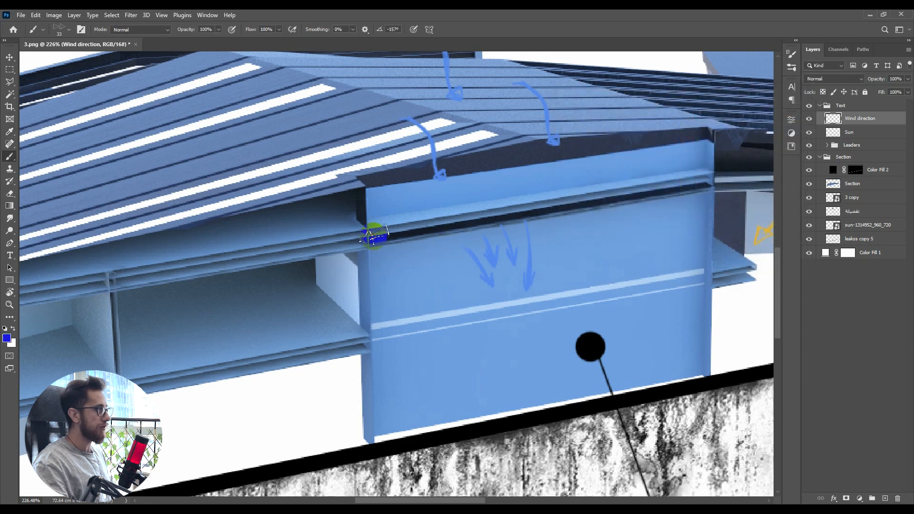
left_click(375, 236)
left_click_drag(411, 292, 455, 273)
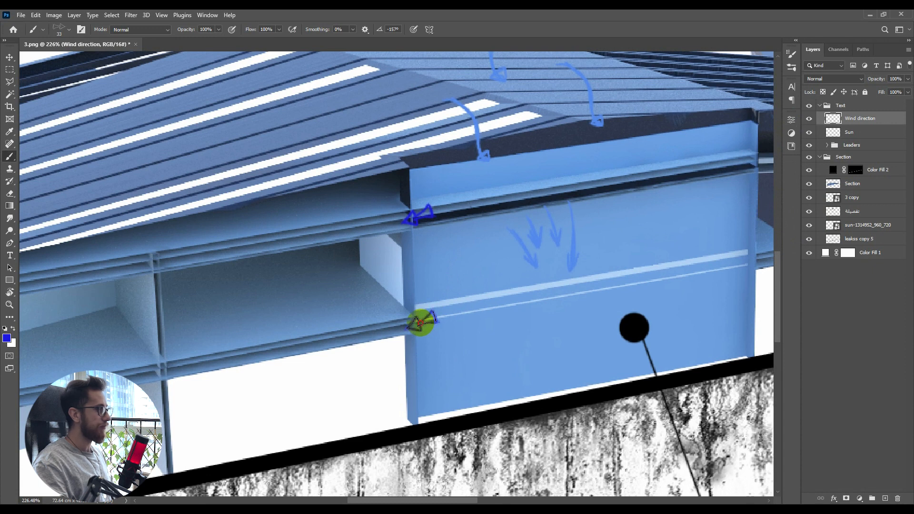
Set the brush angle to -13° and stamp two arrows at the slab levels on the central block's right edge
mouse_move(586, 269)
left_mouse_down()
mouse_move(439, 292)
mouse_move(495, 273)
left_mouse_up()
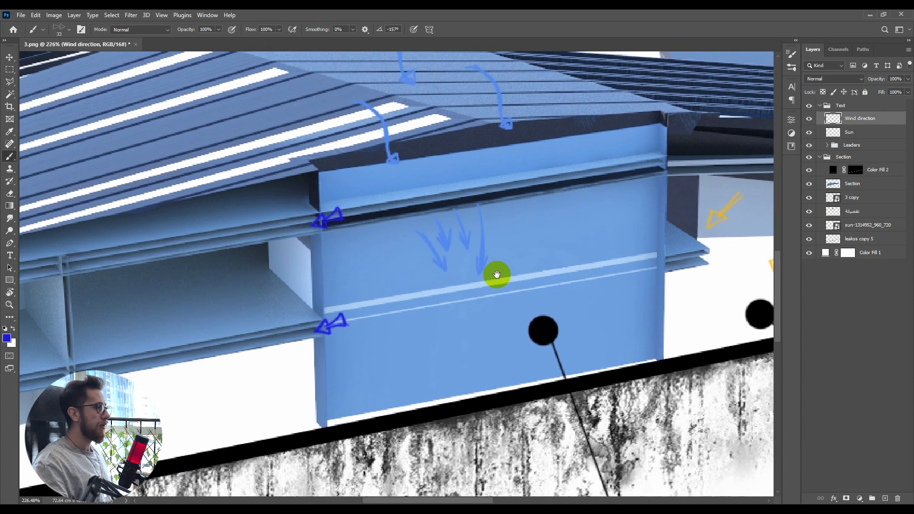
right_click(600, 223)
left_click_drag(620, 255, 649, 255)
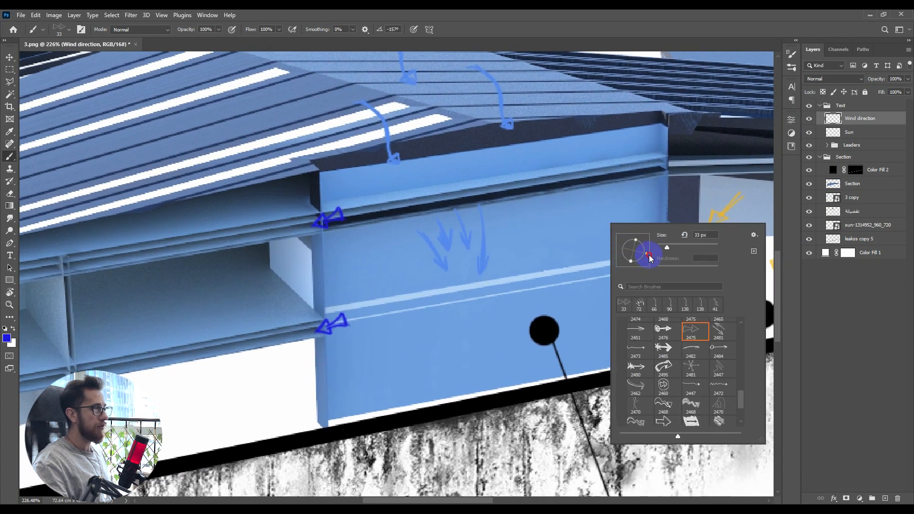
left_click(660, 169)
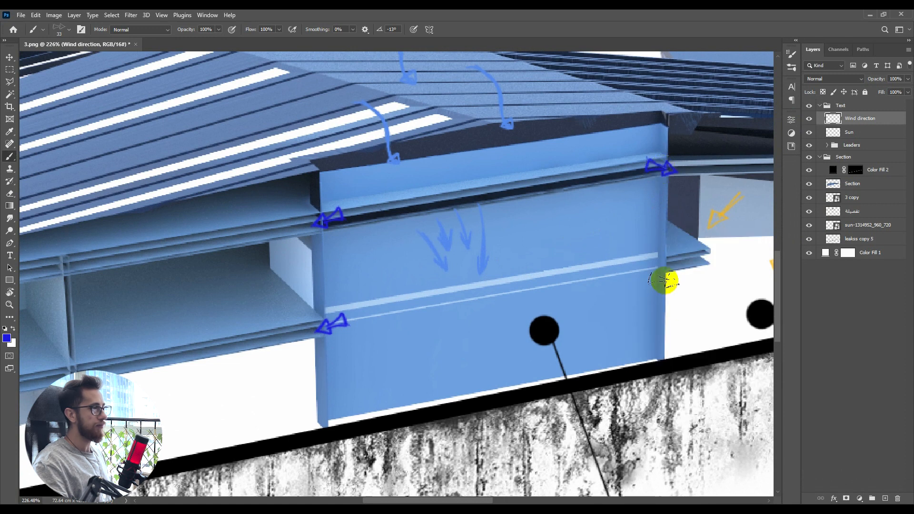
left_click(655, 259)
Choose the bent arrow brush (2482), with a size of 27 px and an angle of 96°
scroll(606, 241, "left", 5)
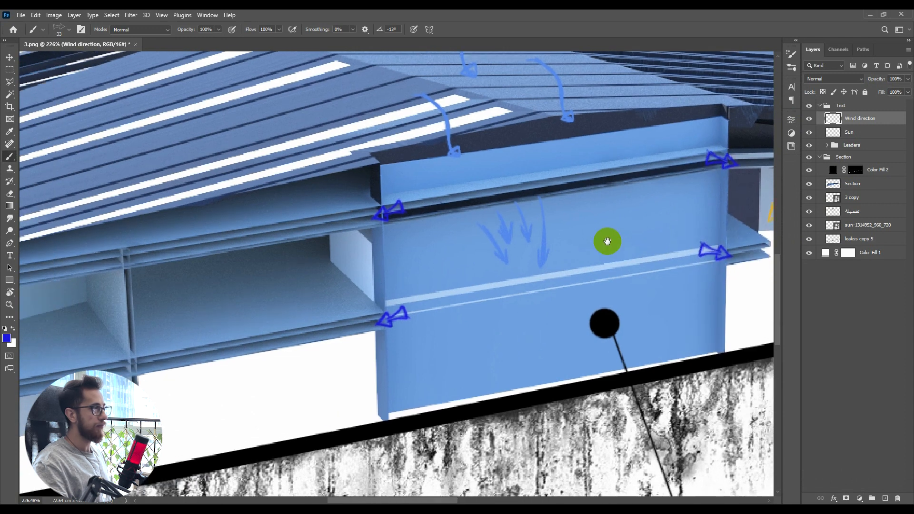
right_click(546, 204)
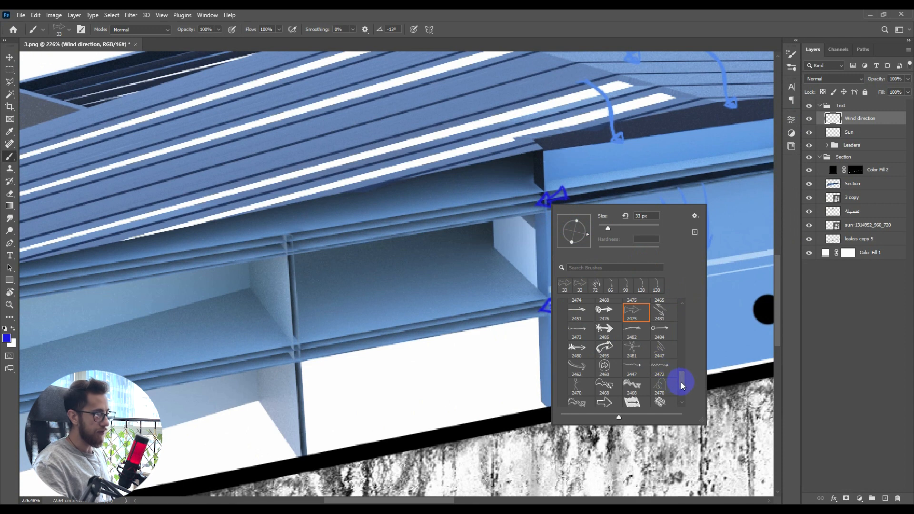
mouse_move(687, 373)
left_mouse_down()
mouse_move(684, 389)
mouse_move(685, 349)
left_mouse_up()
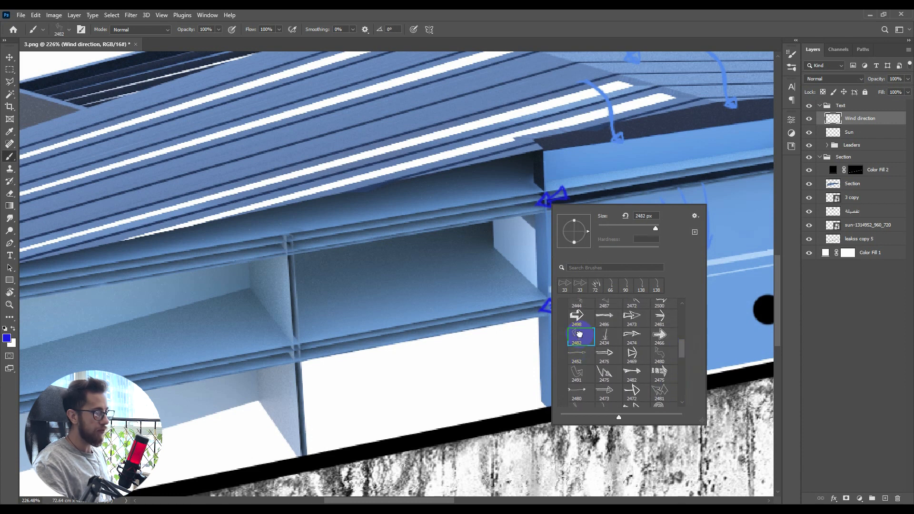
right_click(405, 249)
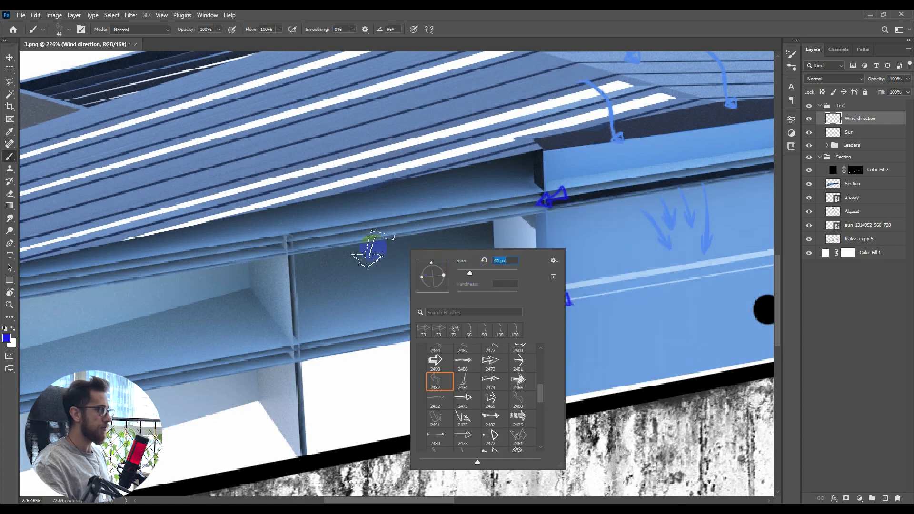
left_click(355, 246)
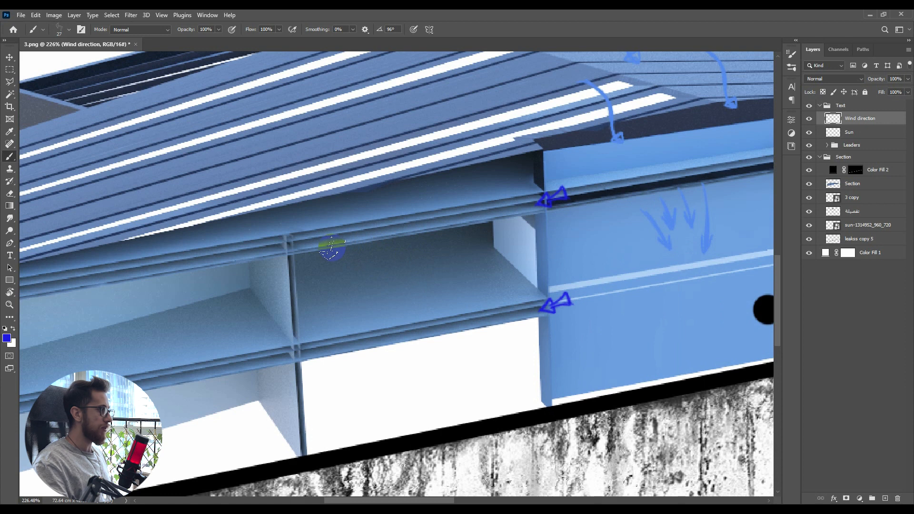
Stamp four bent arrows below the upper and lower slabs of the two left room bays, and switch to the Move tool
left_click(332, 248)
left_click_drag(383, 264, 432, 195)
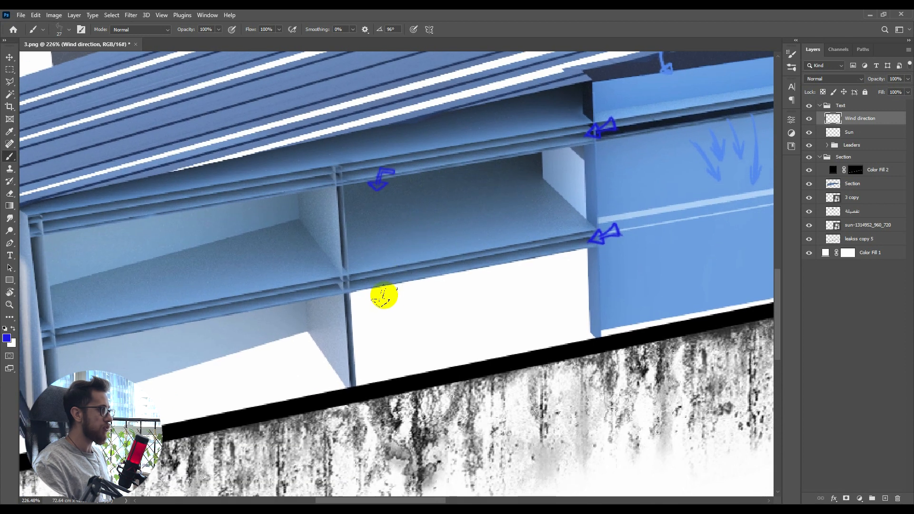
left_click(376, 285)
scroll(273, 260, "left", 5)
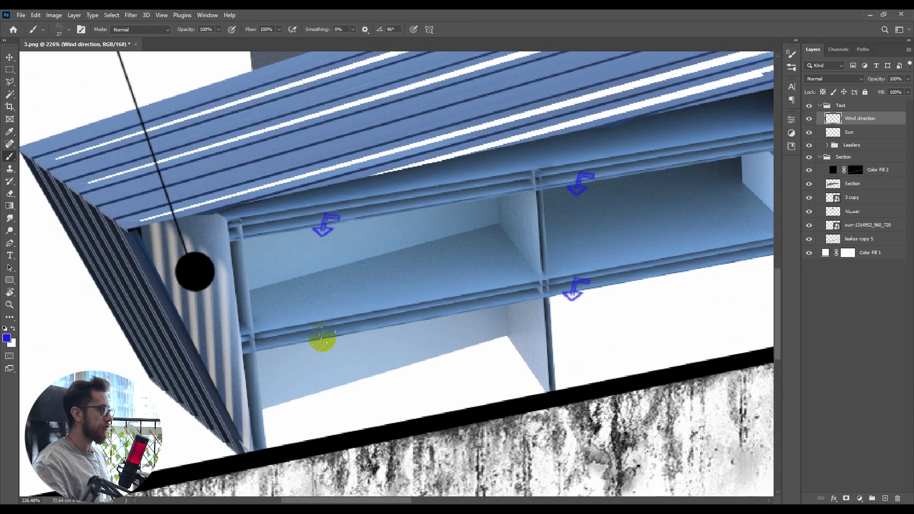
key("v")
Examine the whole section sheet with its sun and wind arrows at several zoom levels
scroll(432, 316, "down", 8)
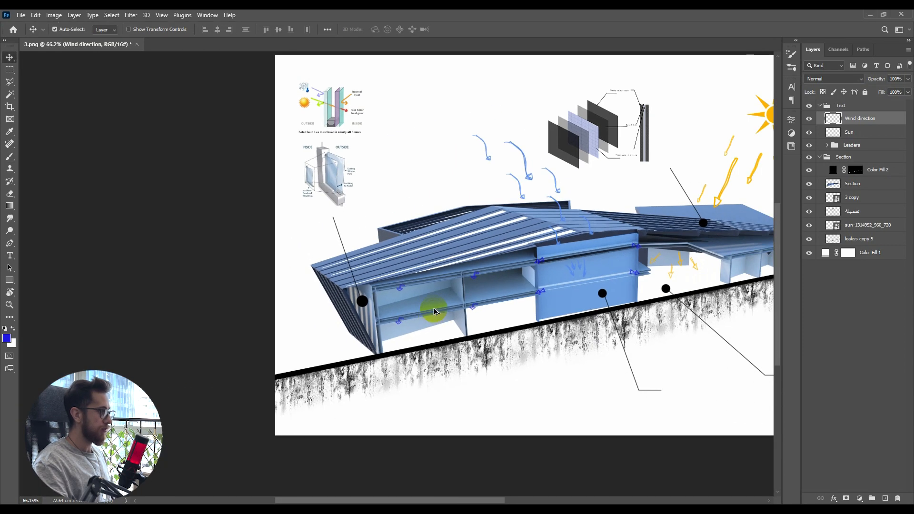
scroll(474, 310, "up", 4)
scroll(302, 320, "down", 8)
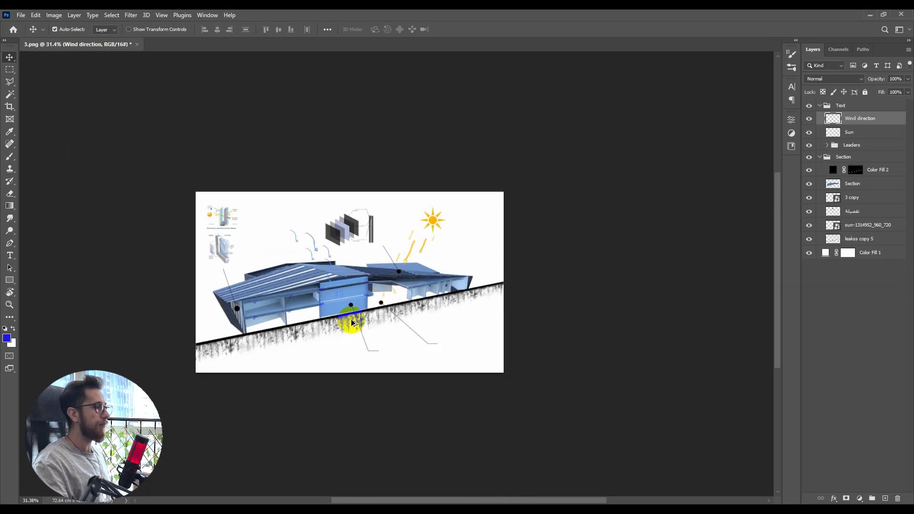
scroll(351, 320, "up", 6)
scroll(354, 316, "down", 4)
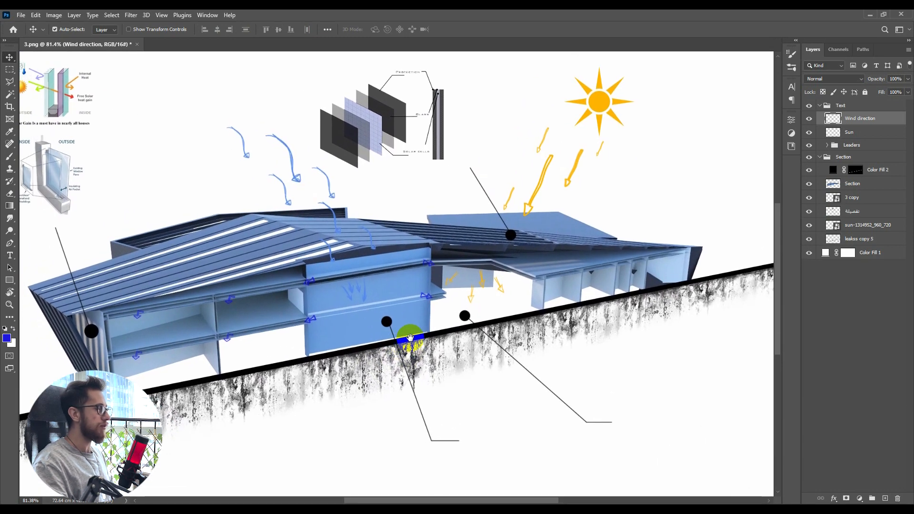
scroll(417, 329, "up", 2)
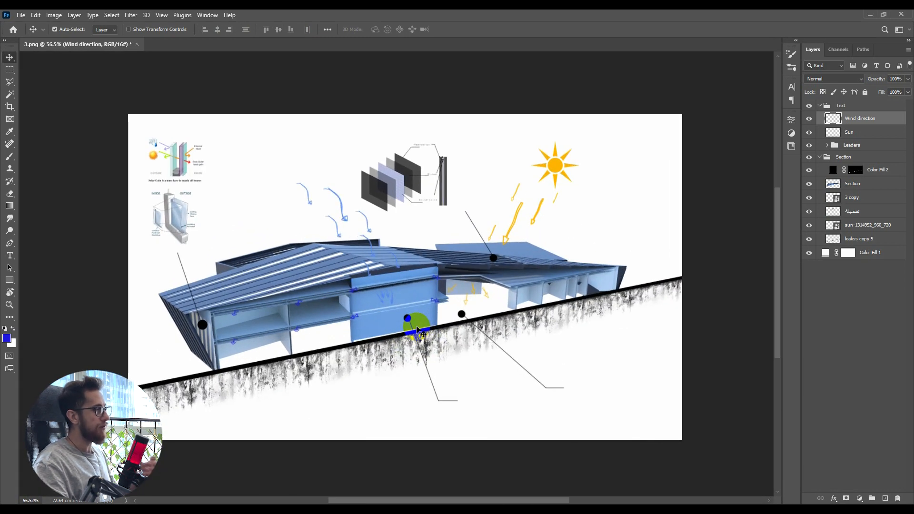
scroll(381, 293, "up", 2)
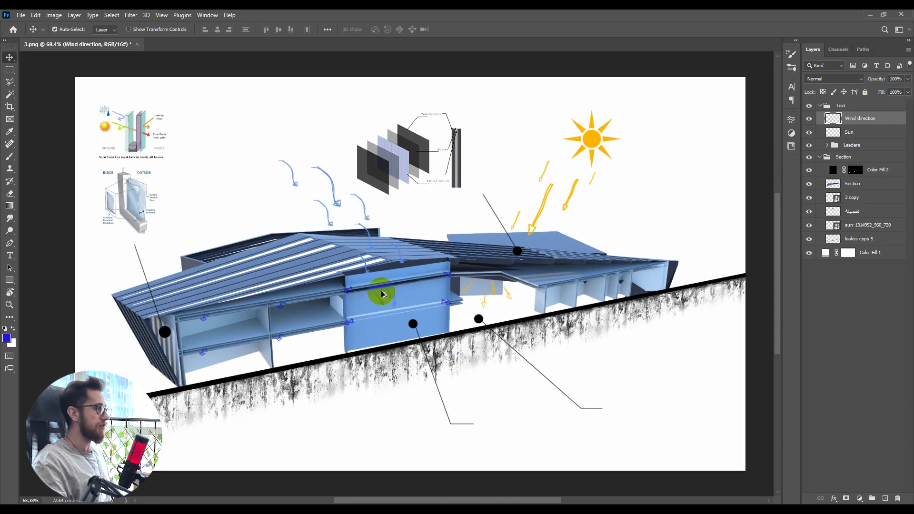
Expand the Leaders group and make its Layer 1 the active layer
left_click(862, 157)
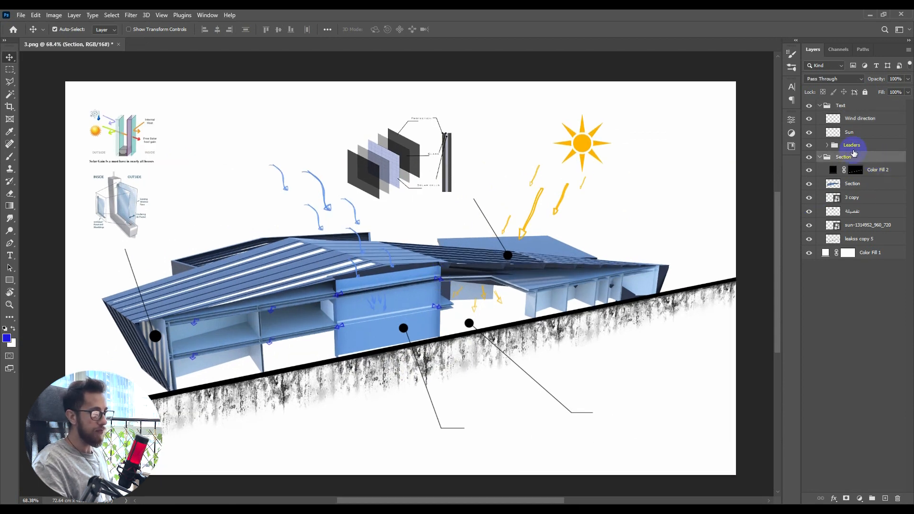
left_click(851, 146)
left_click(827, 146)
left_click(889, 161)
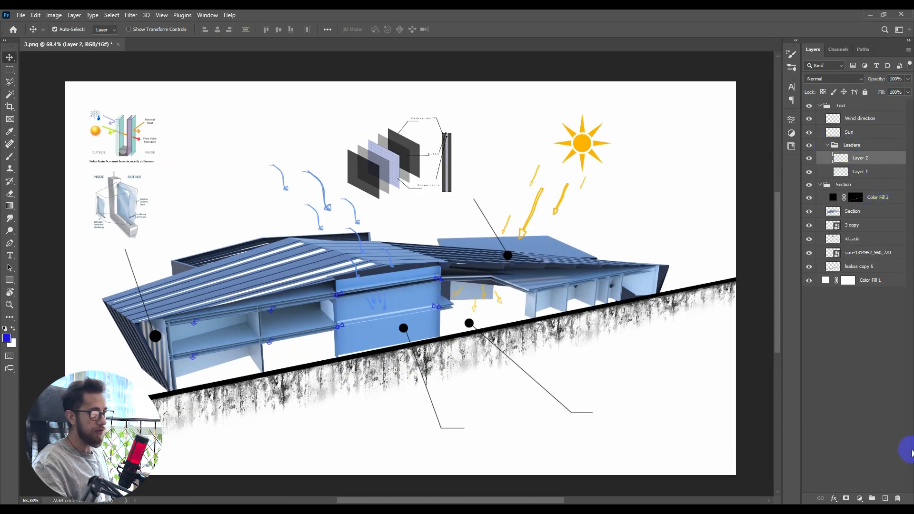
left_click(809, 174)
left_click(882, 176)
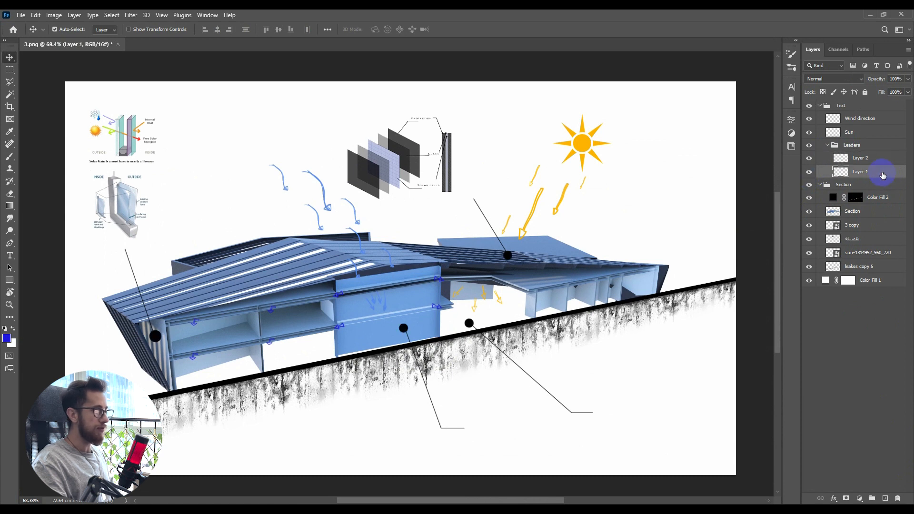
Switch to the Brush tool and choose a hard round brush from the General Brushes set
key("b")
right_click(580, 260)
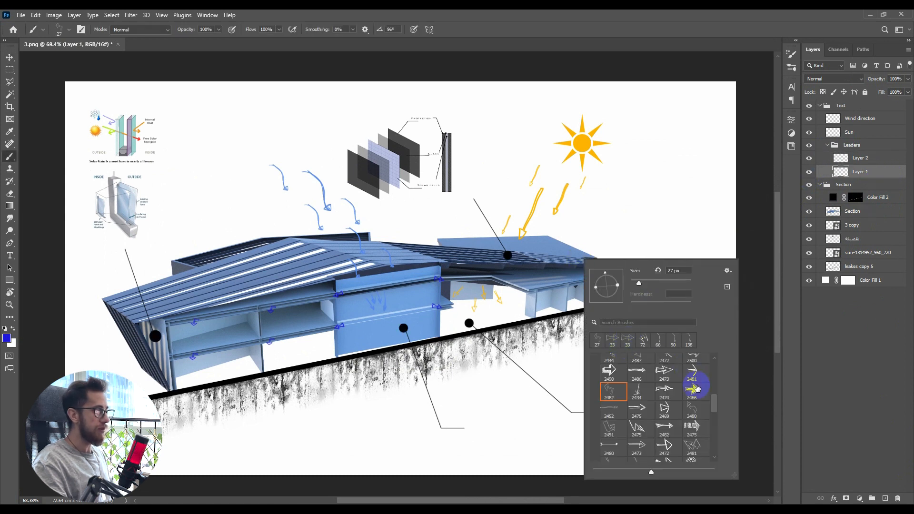
left_click_drag(715, 405, 712, 371)
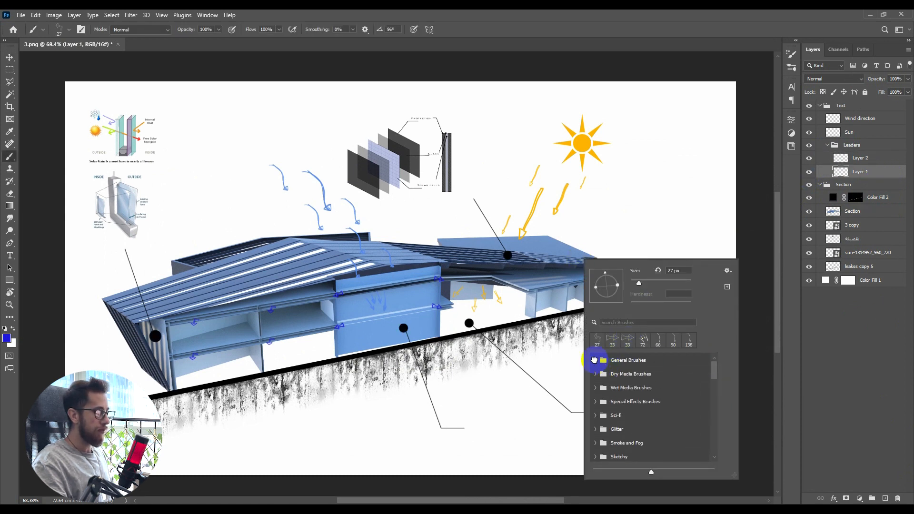
left_click(594, 360)
left_click(638, 374)
left_click(432, 322)
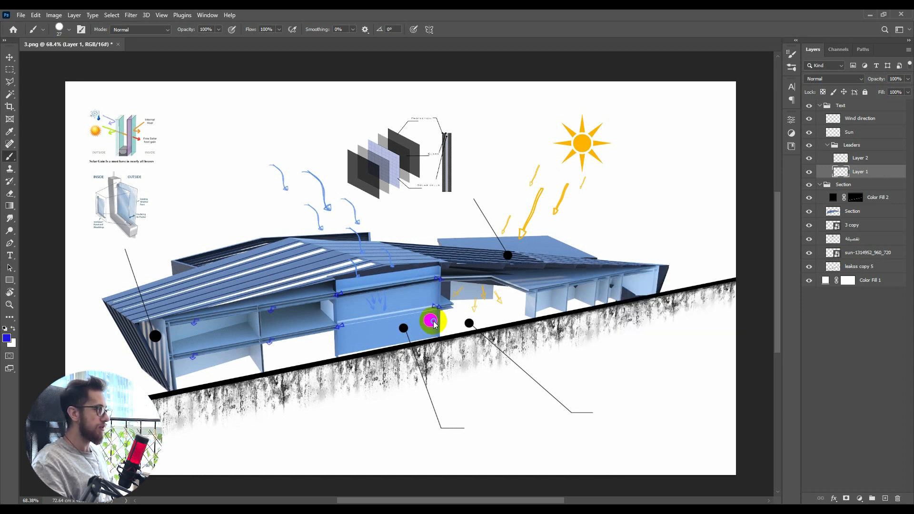
Test the brush on the central block, undo the test, and set the brush to black at 24 px
left_click(426, 320)
left_click_drag(433, 322, 400, 334)
key("ctrl+z")
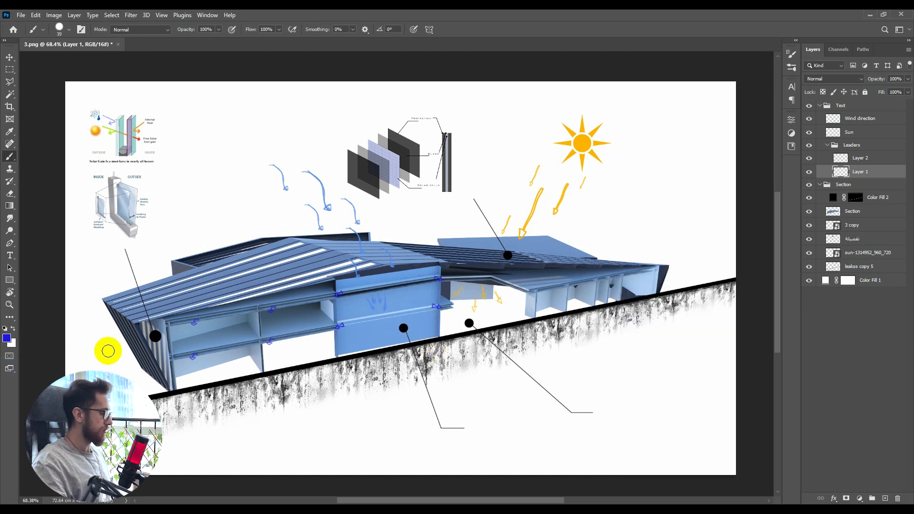
left_click_drag(191, 353, 190, 354)
left_click_drag(287, 290, 301, 323)
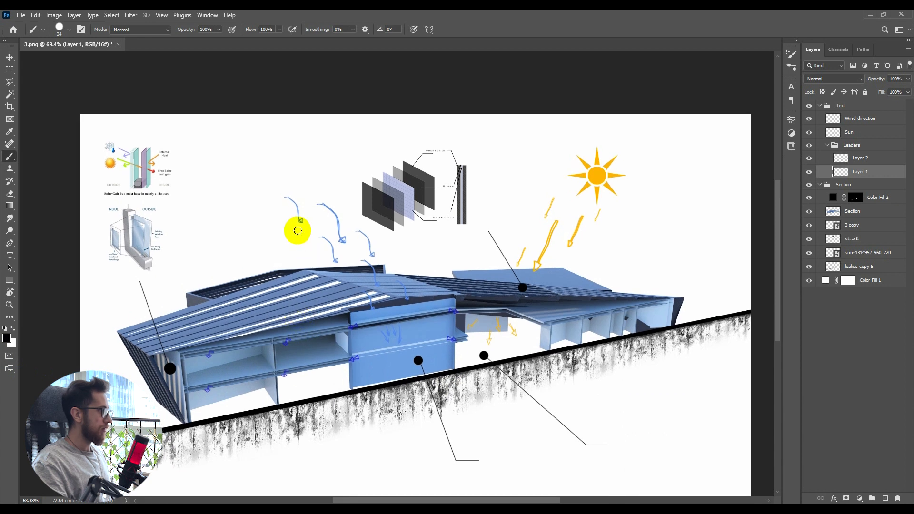
Stamp black leader dots at the leftmost wind arrow, a sun arrow, the shaded courtyard, and under the second left bay's lower slab
scroll(341, 224, "right", 6)
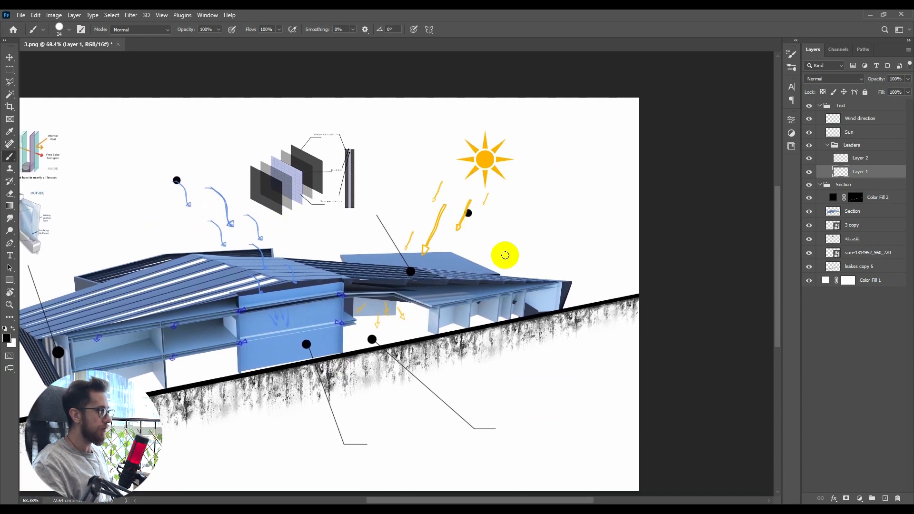
scroll(504, 253, "down", 2)
scroll(504, 253, "left", 1)
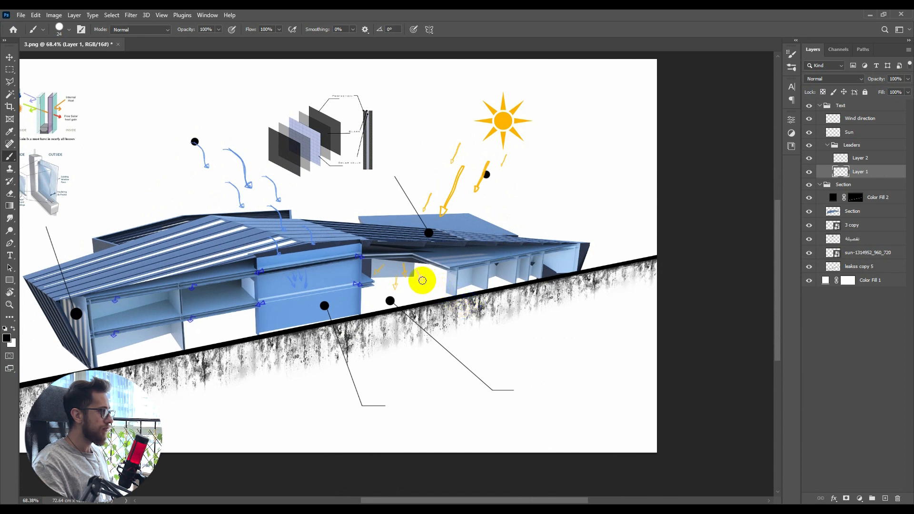
left_click(425, 277)
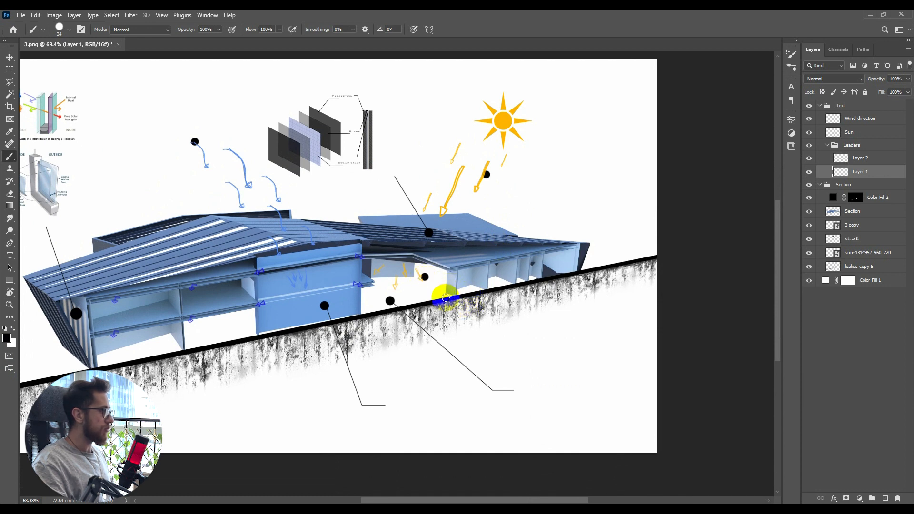
left_click(195, 320)
scroll(229, 314, "down", 2)
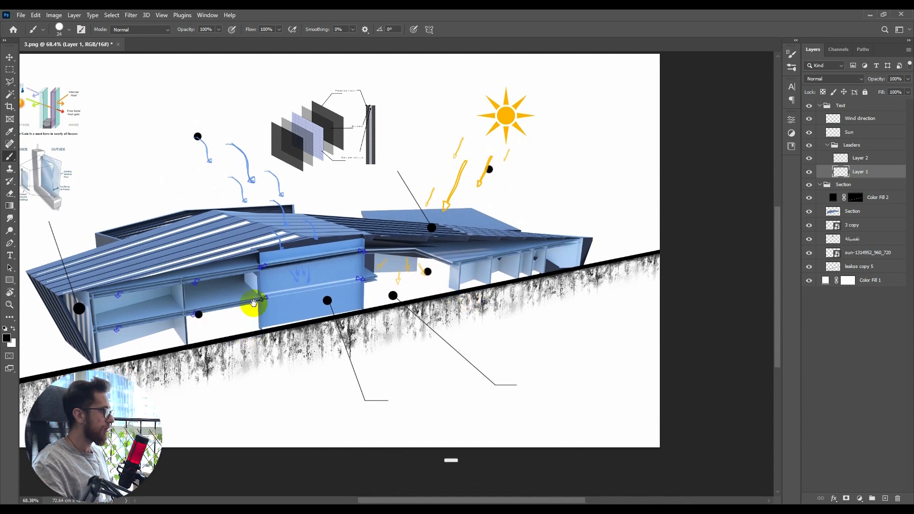
scroll(249, 306, "left", 1)
scroll(351, 296, "up", 3)
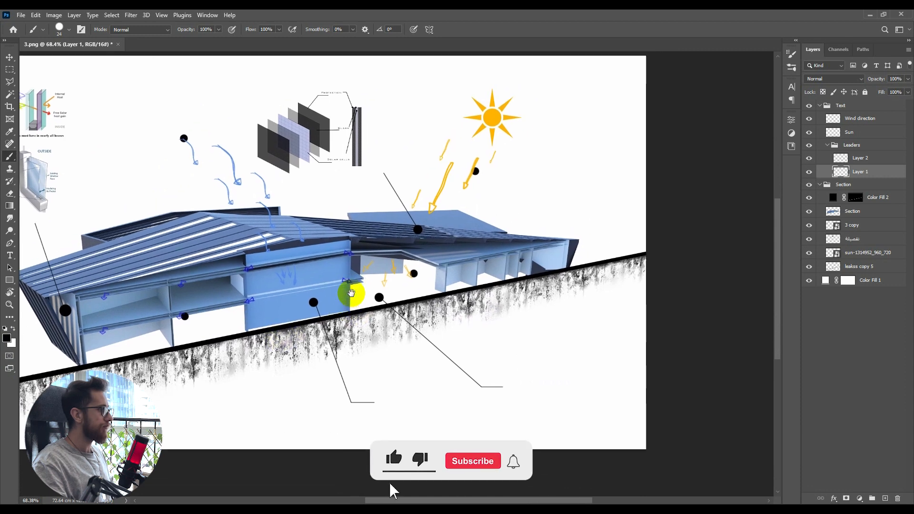
left_click_drag(352, 302, 362, 302)
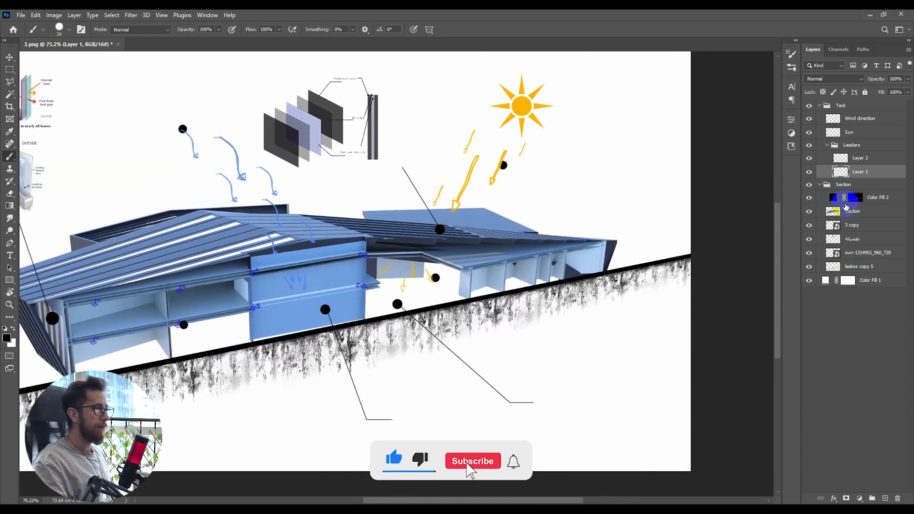
Make Layer 2 active and set the brush size to 2 px, undoing the test stroke below the ground line
left_click(875, 156)
key("bracketleft")
key("bracketleft")
key("bracketleft")
key("bracketleft")
key("bracketleft")
key("bracketleft")
key("bracketleft")
key("bracketleft")
key("bracketleft")
key("bracketleft")
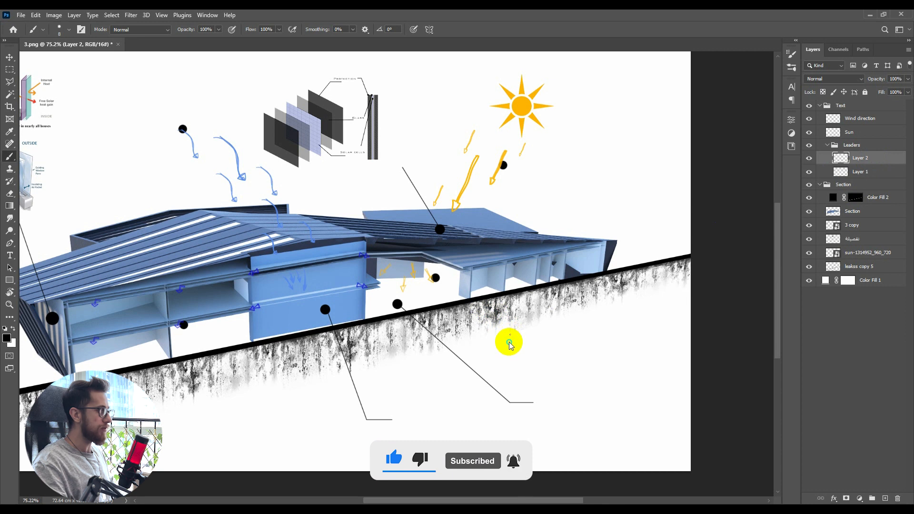
left_click_drag(492, 346, 597, 383)
key("ctrl+z")
right_click(535, 372)
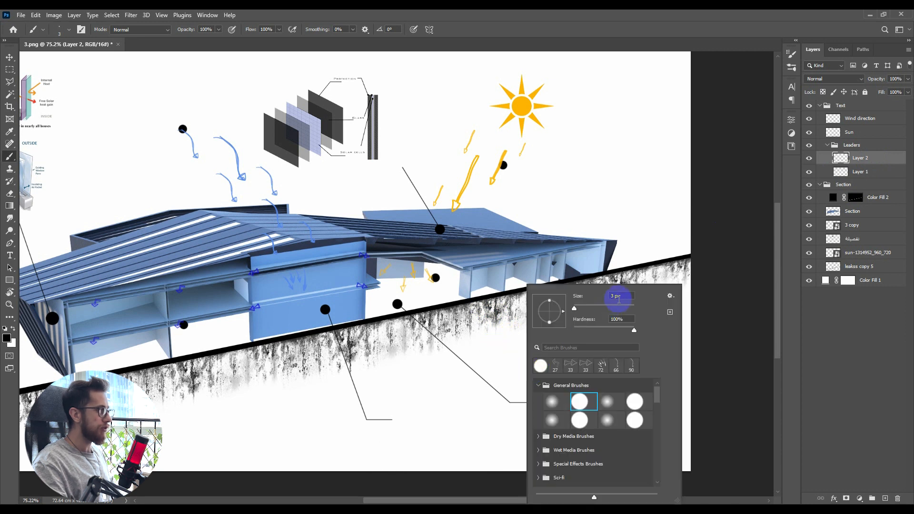
type("2")
key("Return")
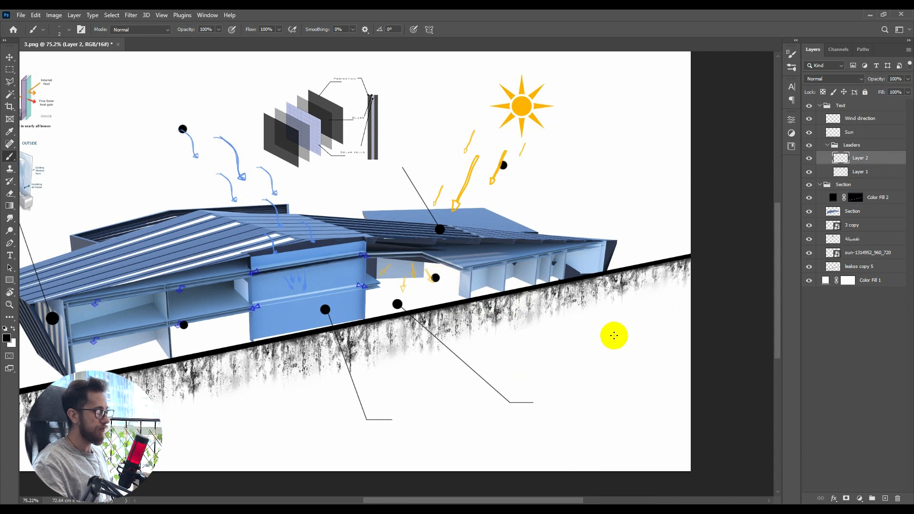
Draw angled leader lines with short horizontal ends from the new courtyard dot and from the sun arrow dot
left_click(626, 336, "shift")
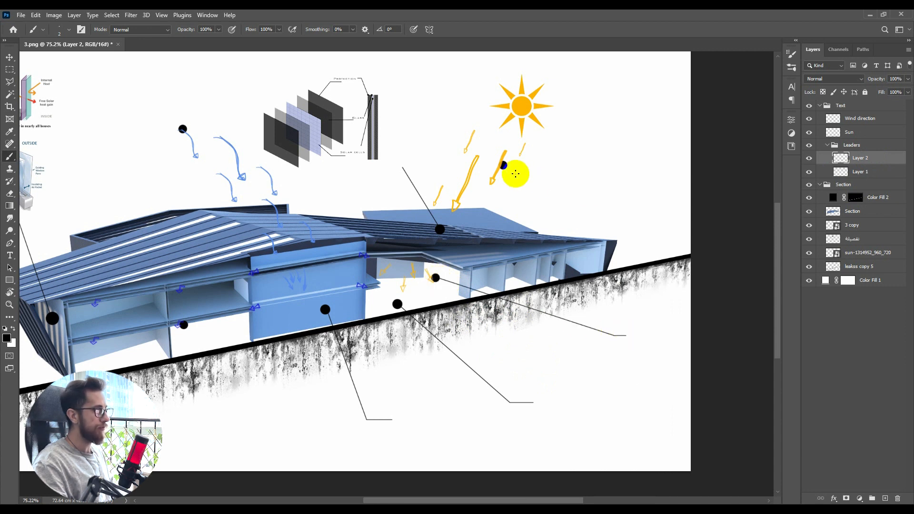
left_click(504, 165)
left_click(572, 196, "shift")
left_click(598, 196, "shift")
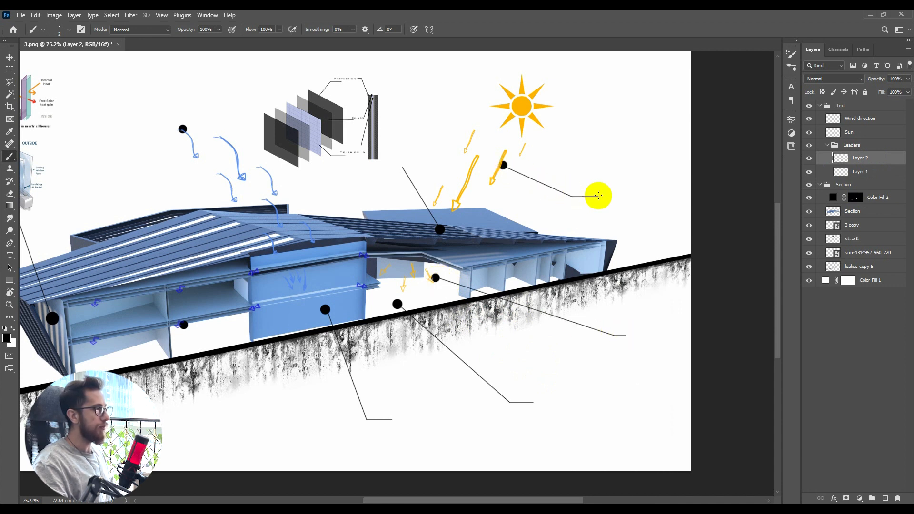
Draw leader lines with short horizontal ends upward from the wind arrow dot and downward from the left bay dot
scroll(584, 200, "left", 5)
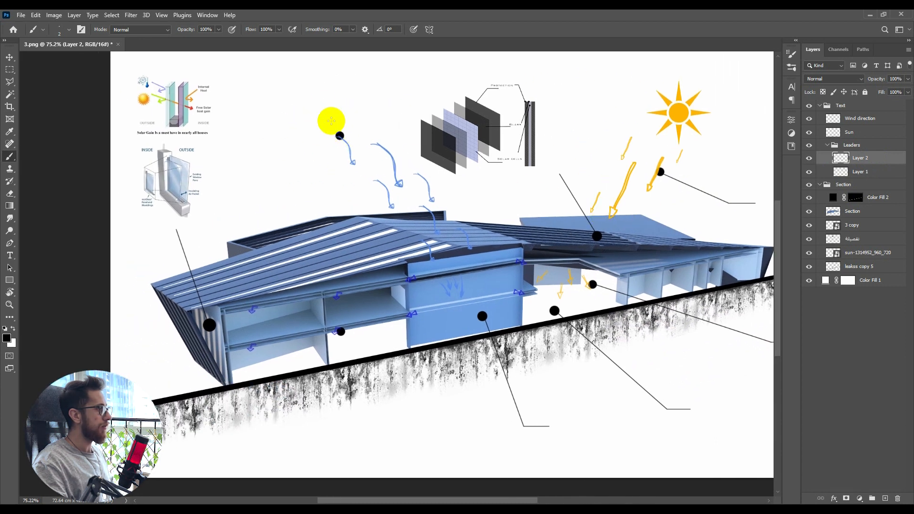
left_click(322, 100, "shift")
left_click_drag(363, 257, 333, 173)
left_click(310, 240)
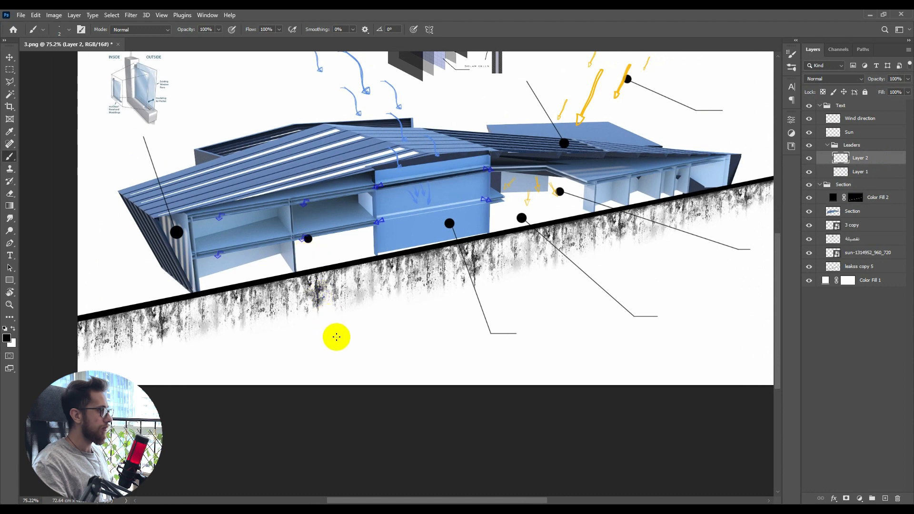
left_click(357, 337, "shift")
key("v")
Collapse the Leaders group and make the Wind direction layer active in the Text group
scroll(367, 321, "down", 9)
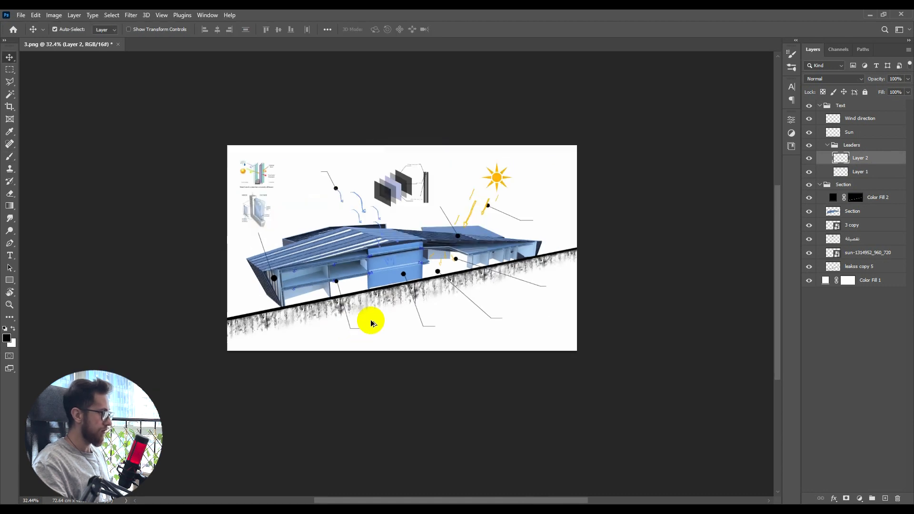
scroll(372, 310, "up", 7)
left_click_drag(425, 259, 420, 290)
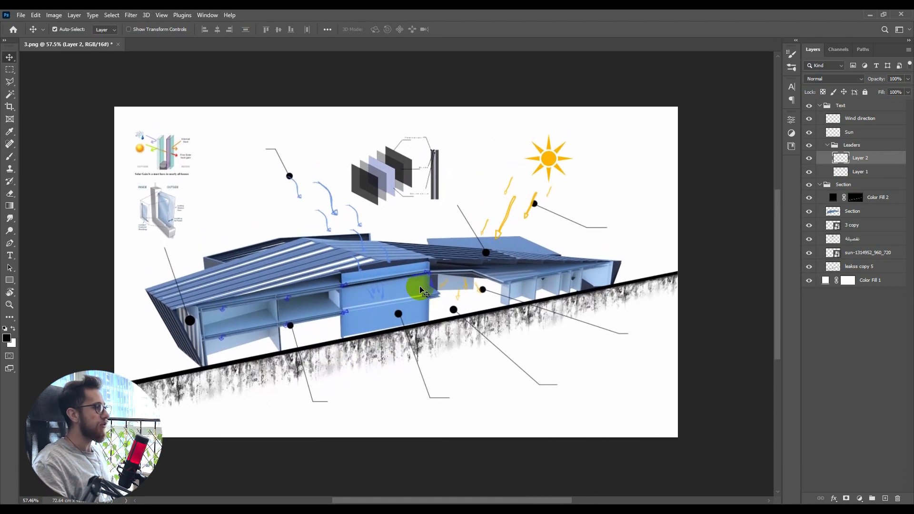
left_click_drag(408, 228, 394, 244)
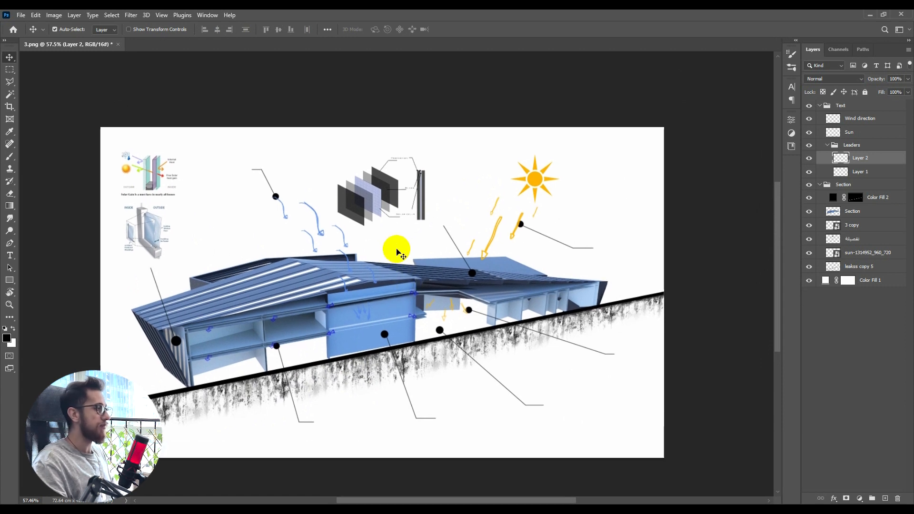
left_click(862, 118)
left_click(827, 144)
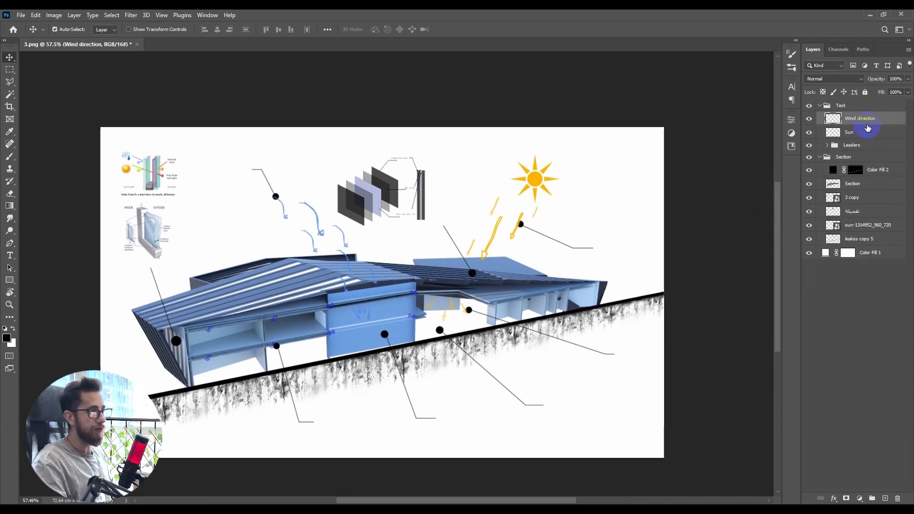
left_click_drag(690, 221, 672, 199)
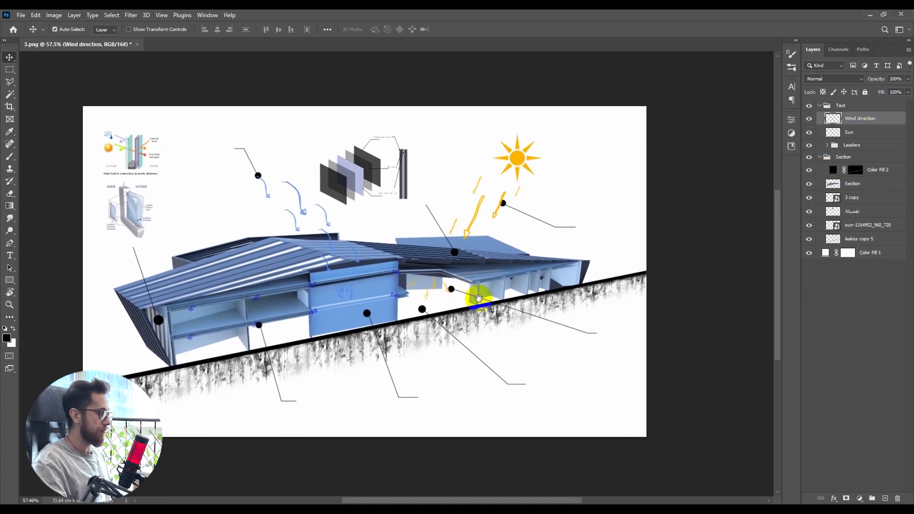
left_click(819, 105)
left_click(851, 105)
left_click(820, 105)
left_click(860, 119)
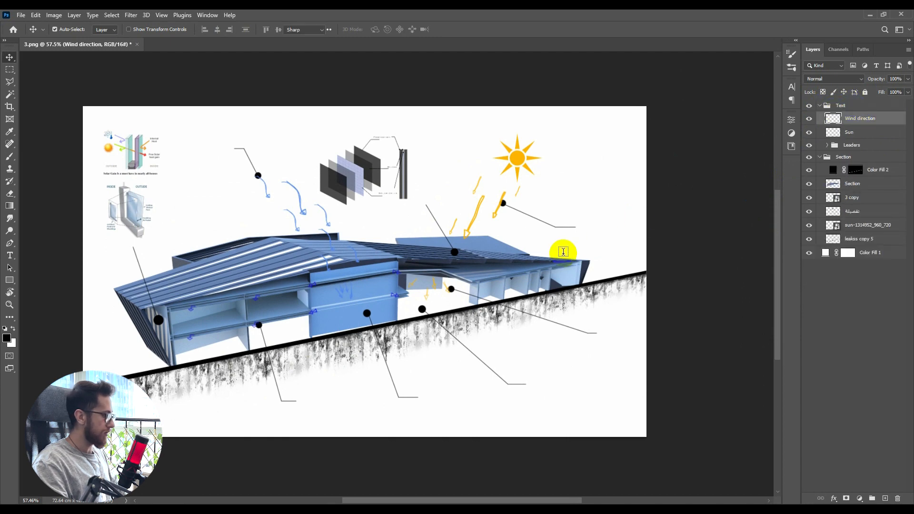
Start a new text object with the Type tool beside the end of the sun arrow's leader line
key("t")
scroll(567, 248, "right", 2)
scroll(569, 247, "up", 5)
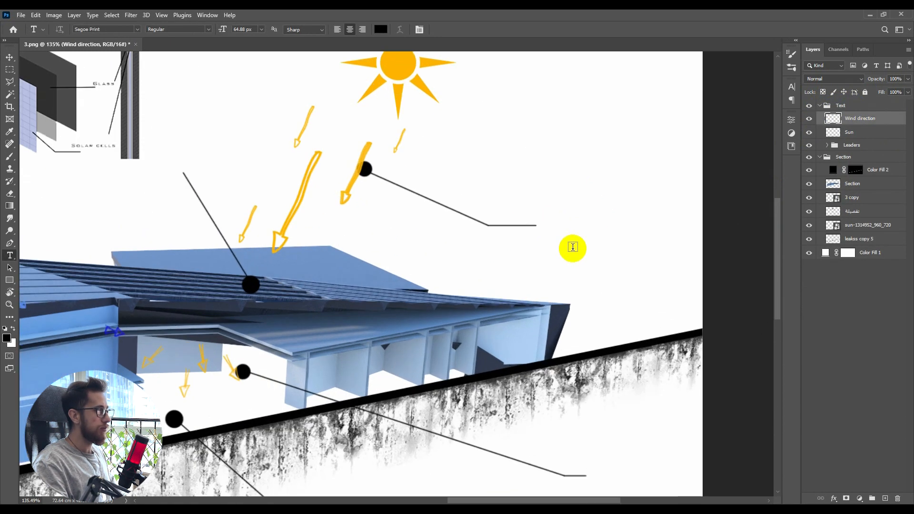
left_click(571, 248)
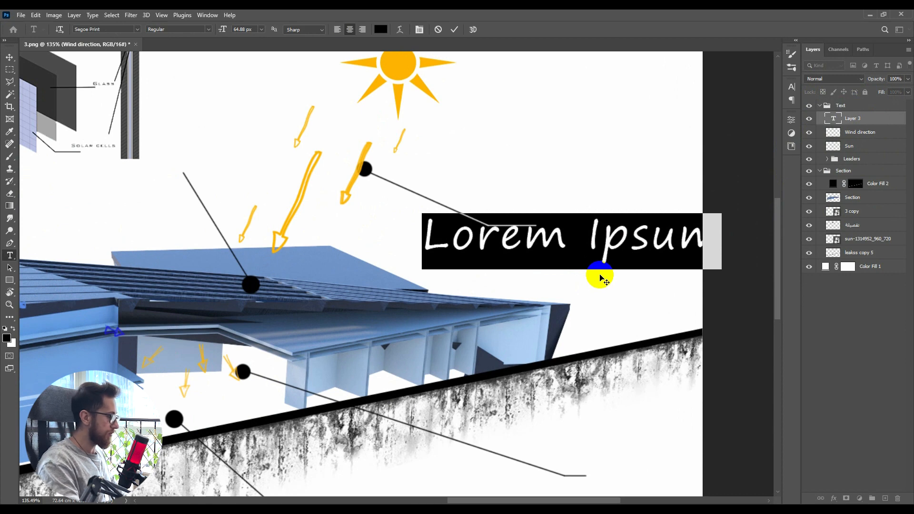
Set the placeholder text's font to Dubai
left_click(207, 31)
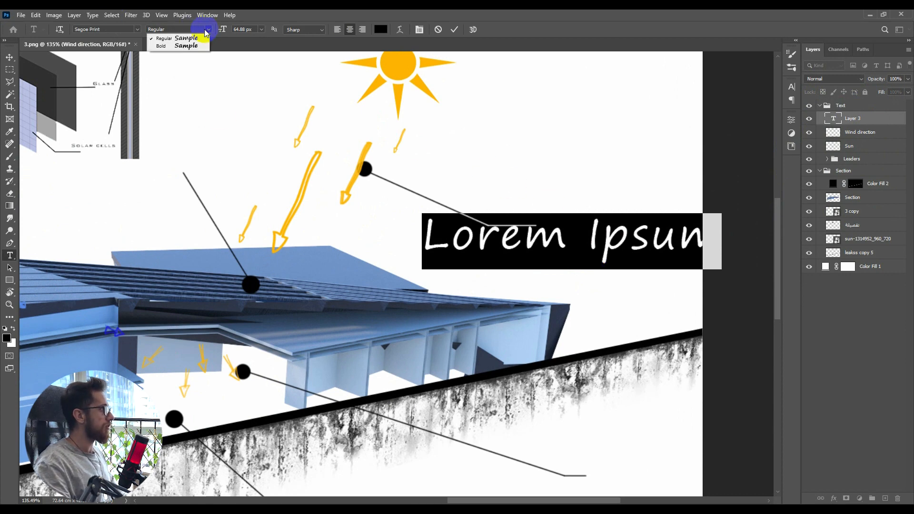
left_click(138, 29)
scroll(214, 143, "up", 4)
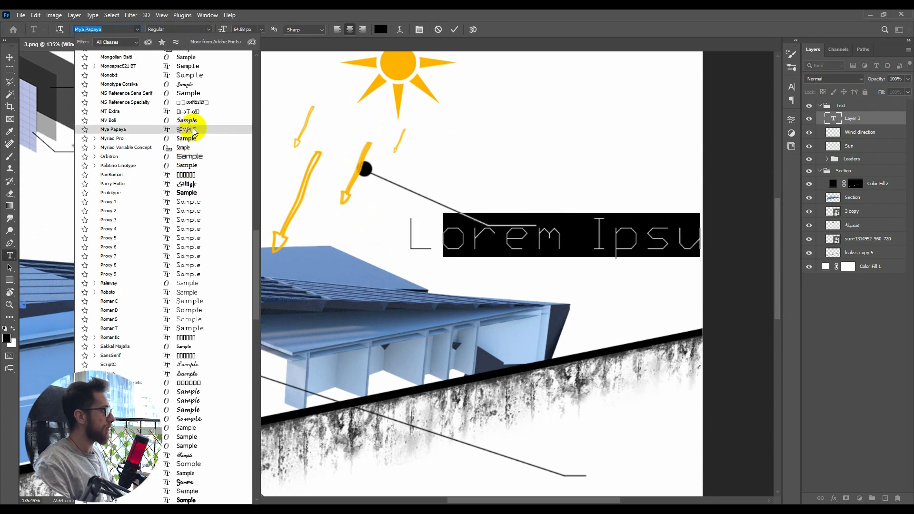
left_click_drag(256, 264, 253, 76)
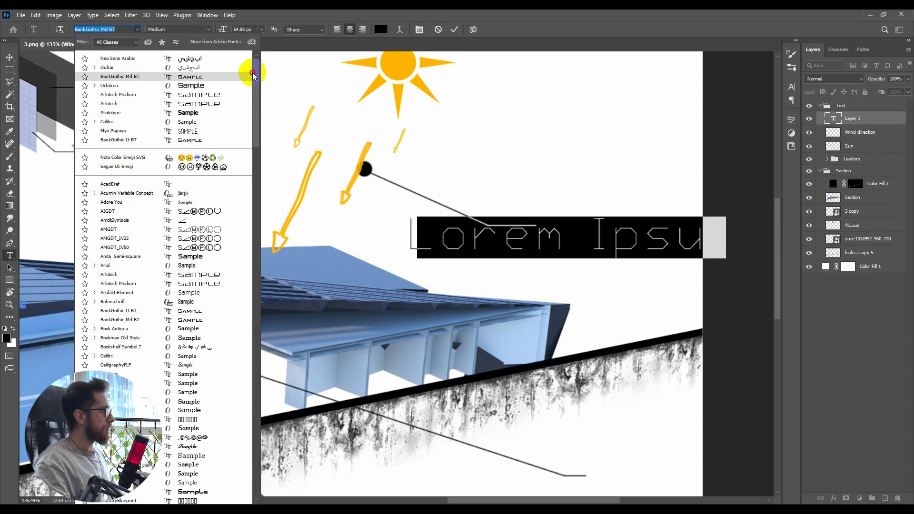
left_click(210, 65)
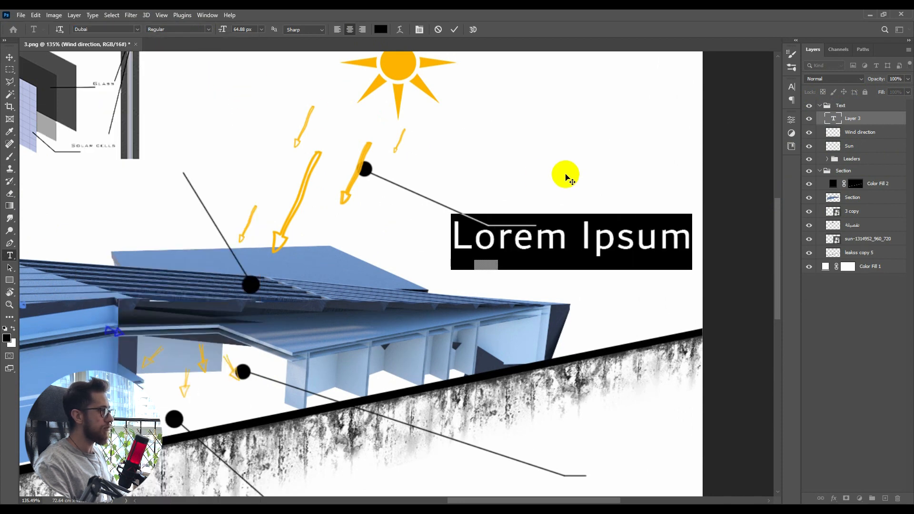
Set the placeholder text's size to 35 px and its font style to Light
left_click(602, 249)
key("ctrl+a")
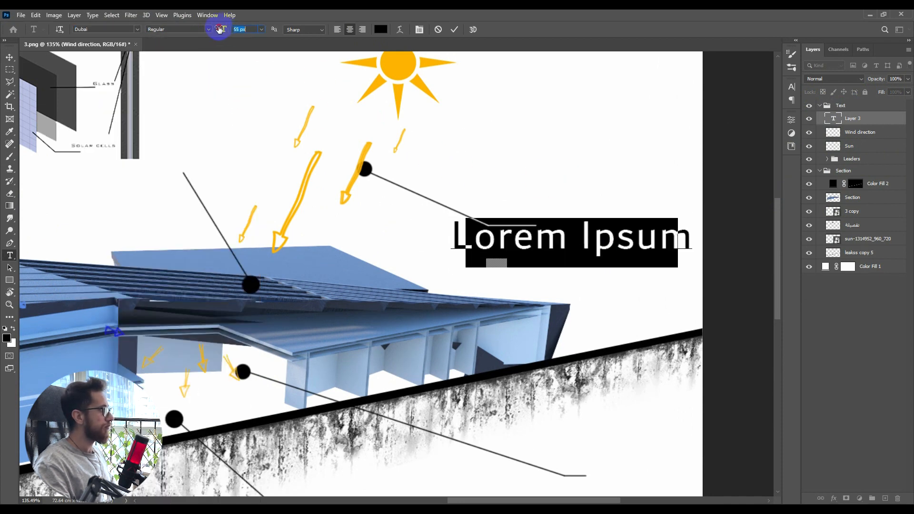
left_click_drag(221, 29, 165, 41)
left_click(210, 29)
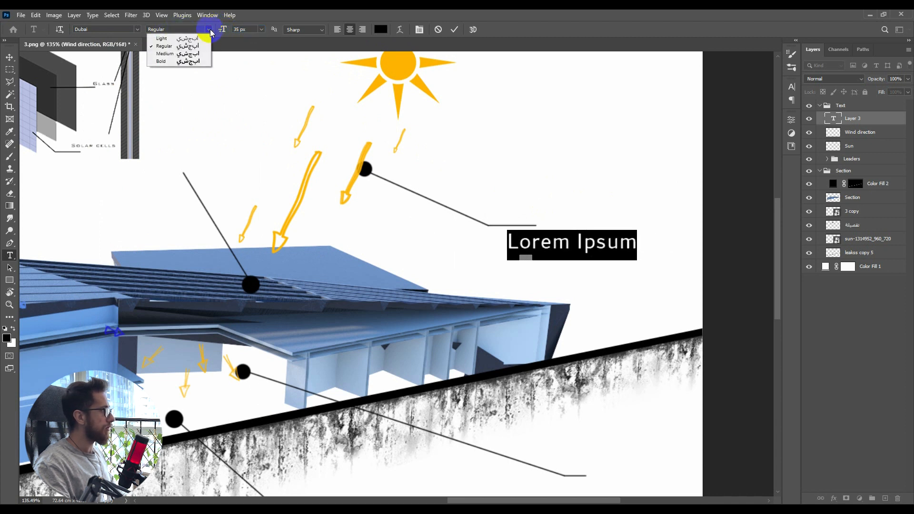
left_click(162, 36)
left_click(552, 238)
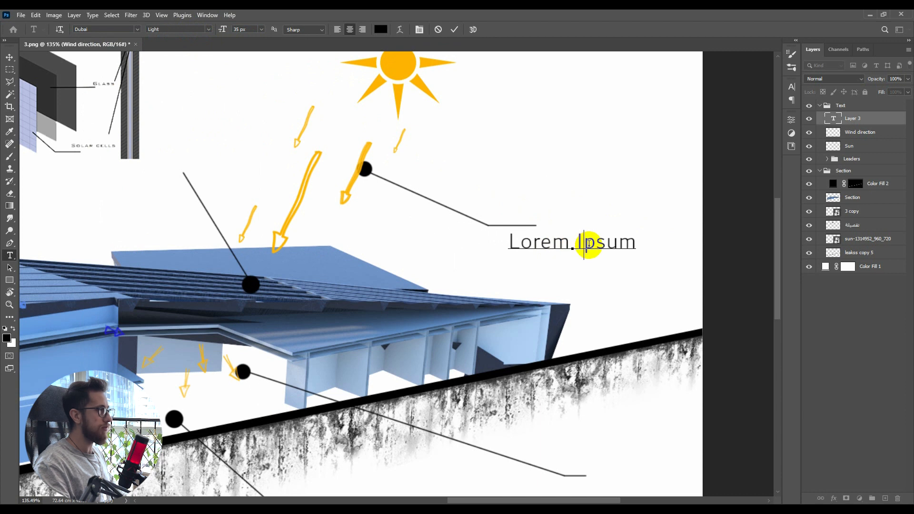
Replace the placeholder text with "Sun Array" and reduce its size to 29 px
triple_click(589, 243)
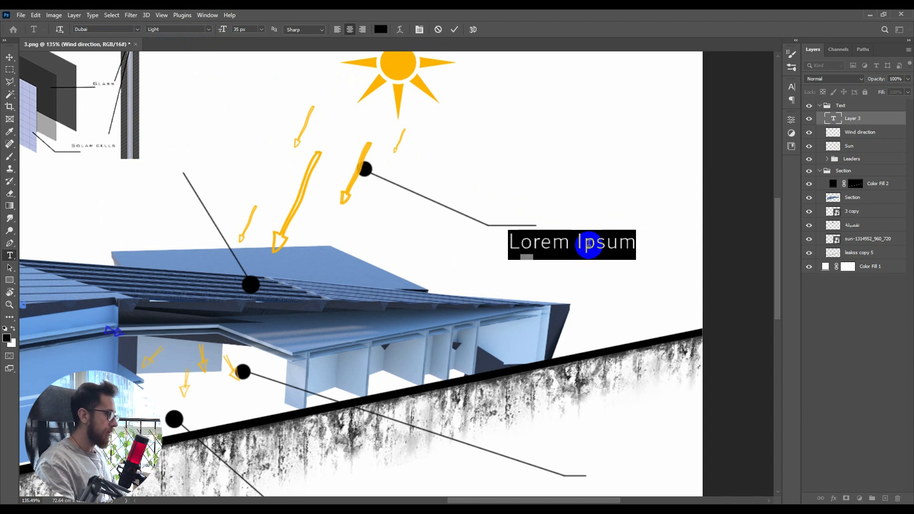
type("Sun")
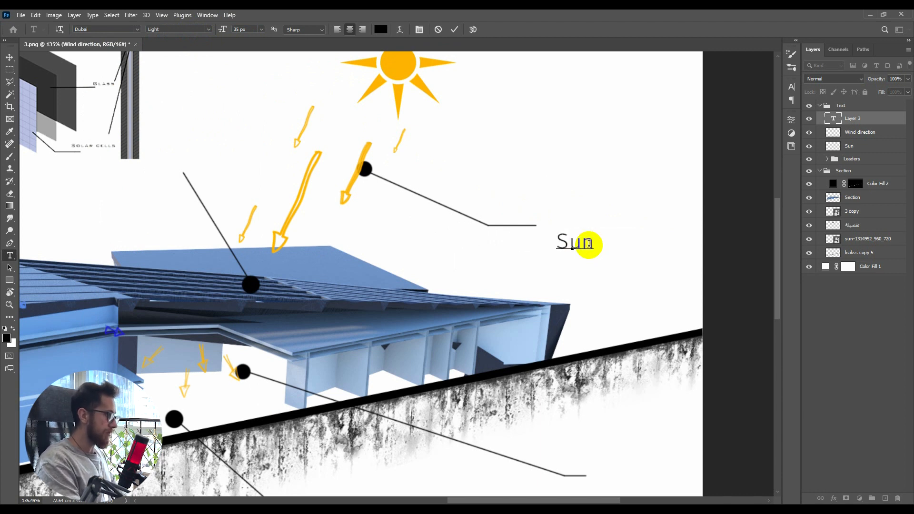
type(" Array")
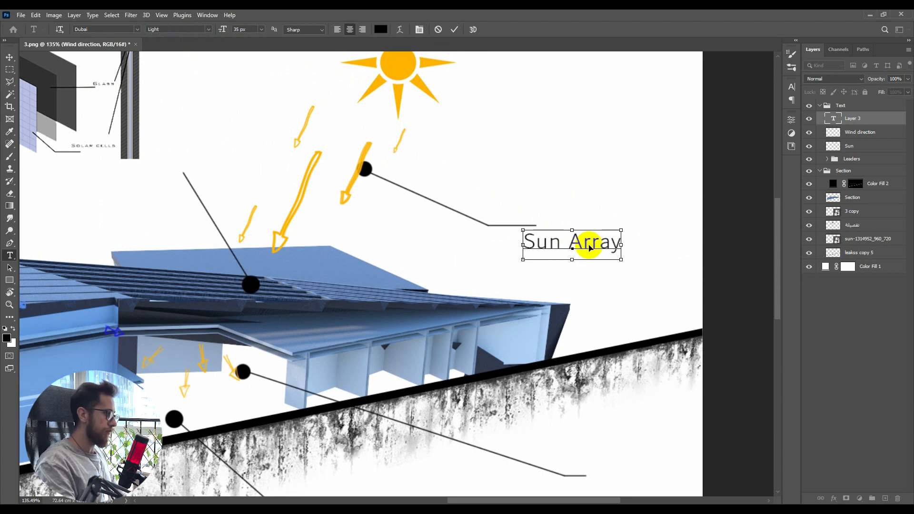
triple_click(589, 243)
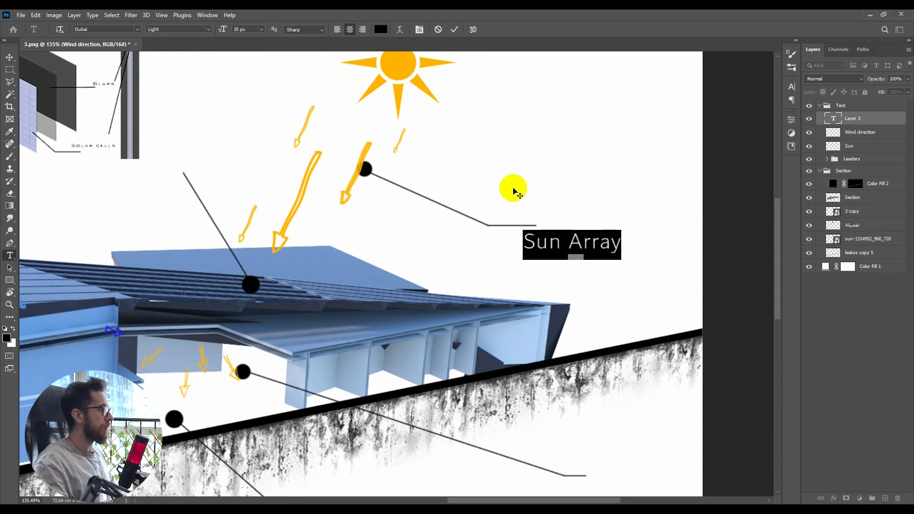
left_click_drag(222, 31, 220, 30)
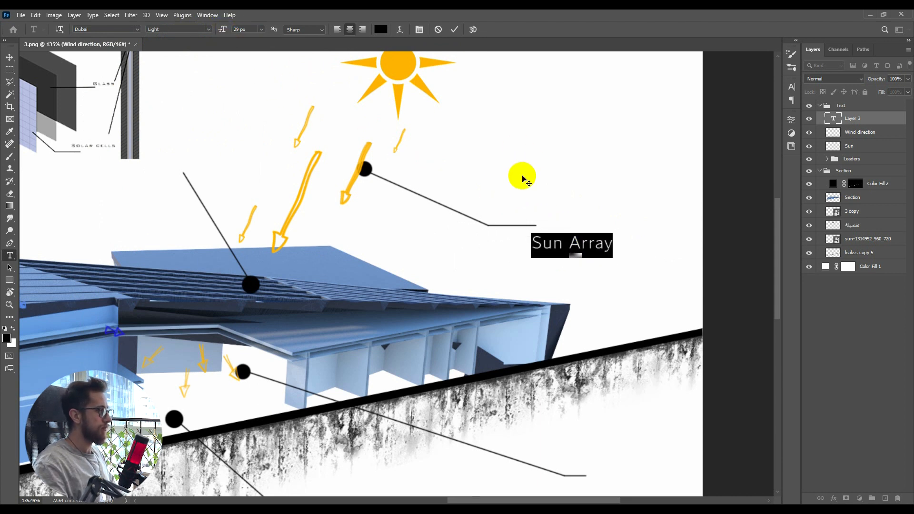
Align the Sun Array label with the end of the sun arrow's leader and place a copy below the glass layers detail
left_click(568, 243)
key("ctrl+Return")
key("v")
left_click_drag(568, 243, 204, 253)
Change the copied label below the glass detail to "Photovoltiec Glass", with Glass on a second line
scroll(587, 232, "down", 7)
scroll(580, 199, "up", 6)
key("t")
triple_click(234, 257)
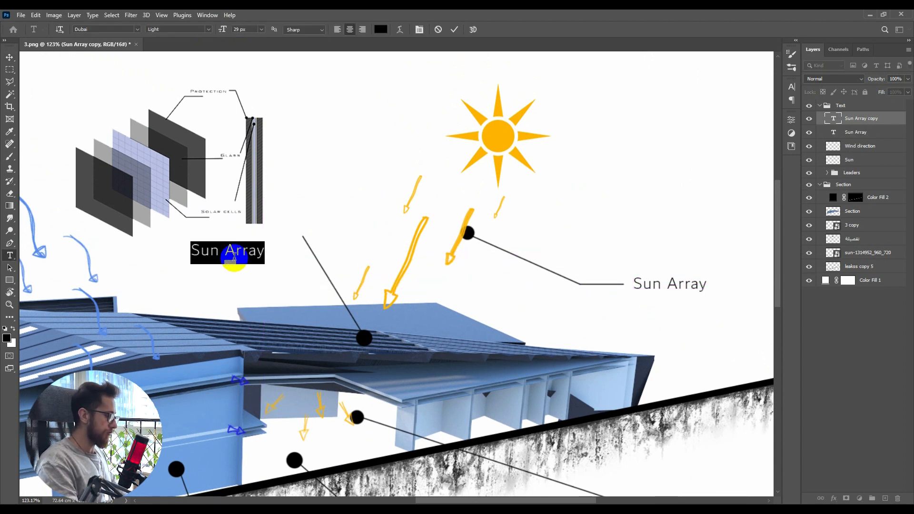
left_click(235, 257)
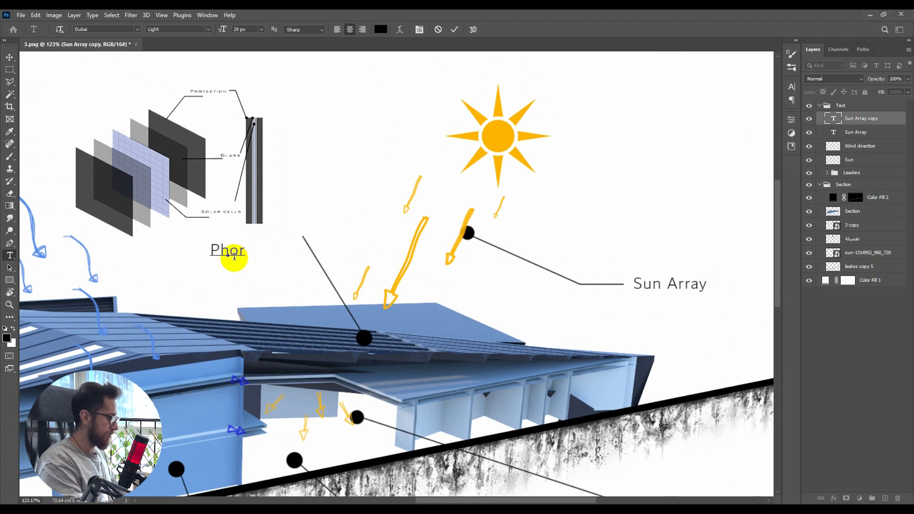
type("Photov")
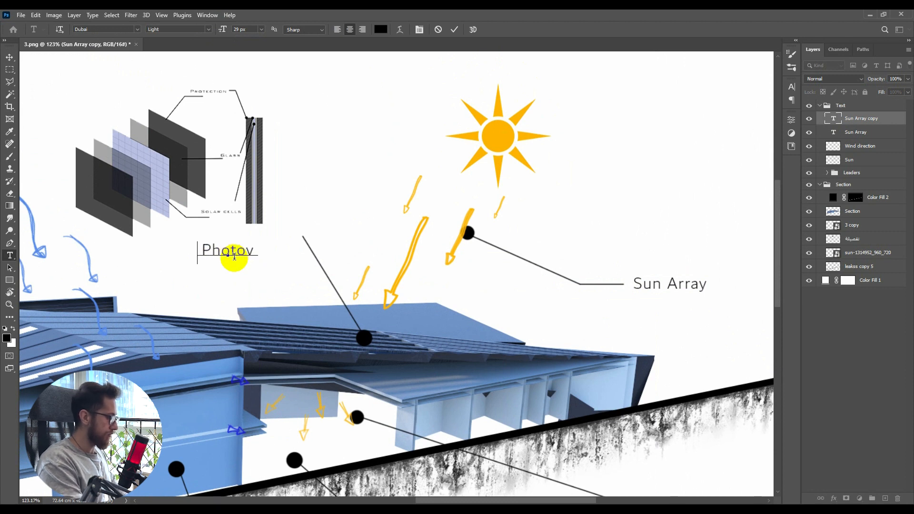
type("olti")
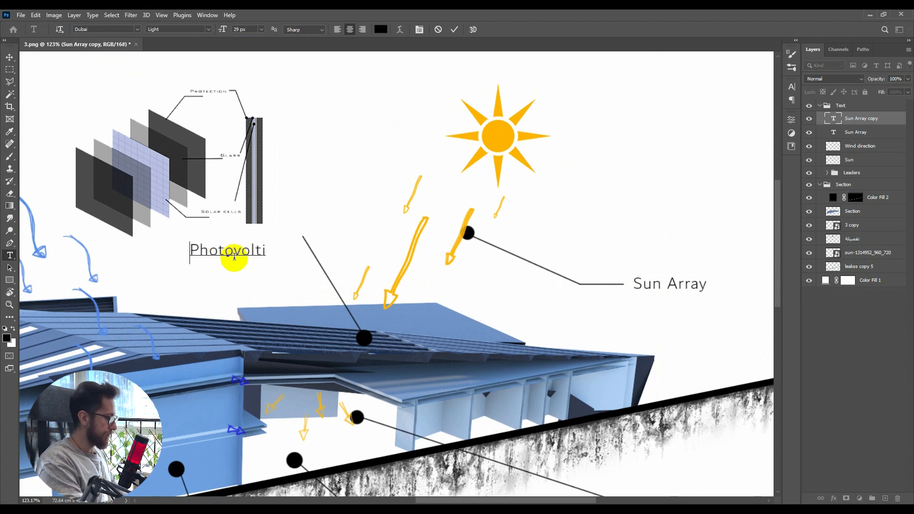
type("ec")
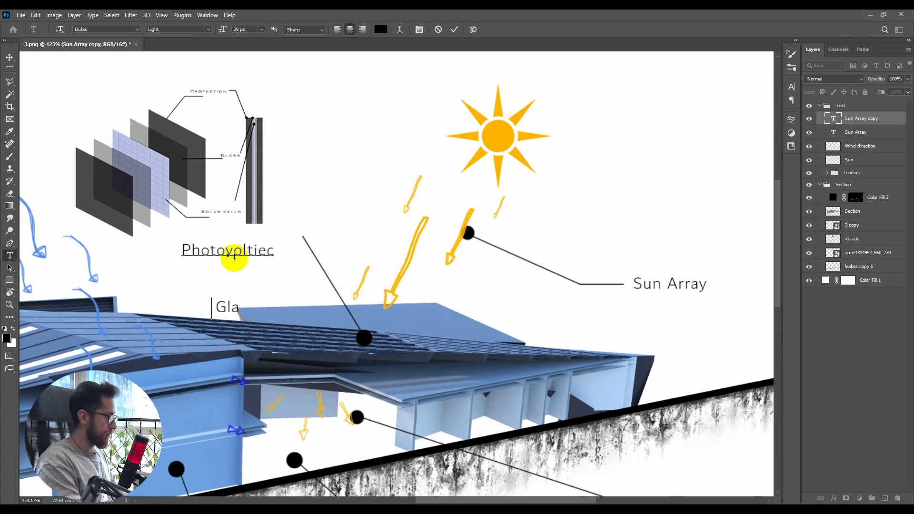
type("ss")
Set the leading of the Photovoltiec Glass text to 31 px and left-align it
key("ctrl+a")
left_click(844, 197)
left_click(793, 123)
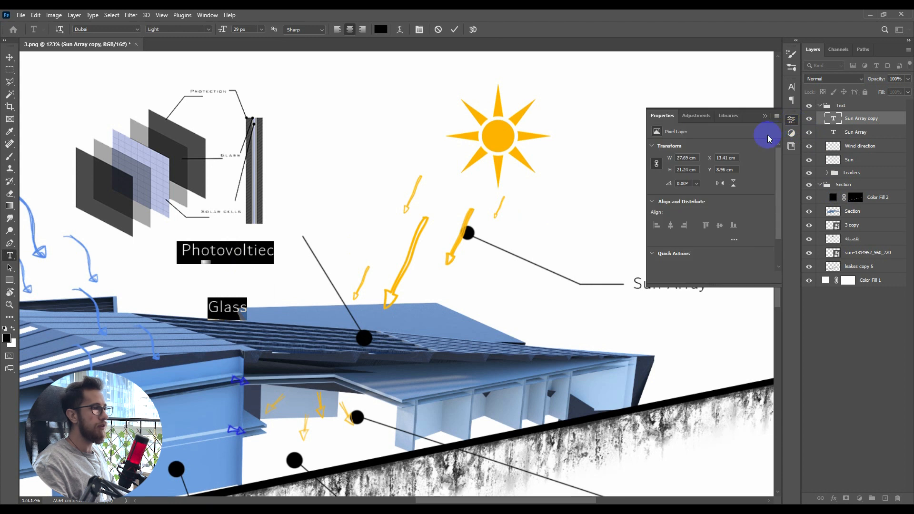
left_click(765, 117)
left_click(792, 86)
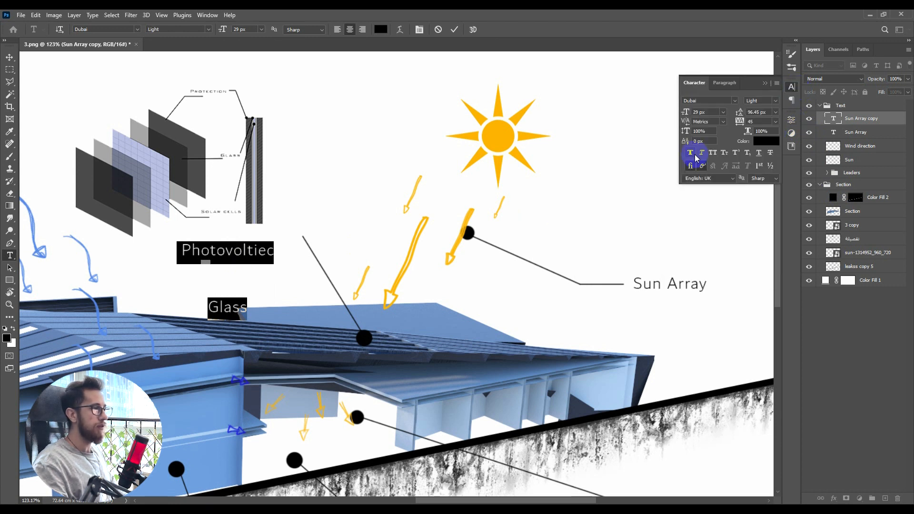
left_click_drag(741, 116, 710, 118)
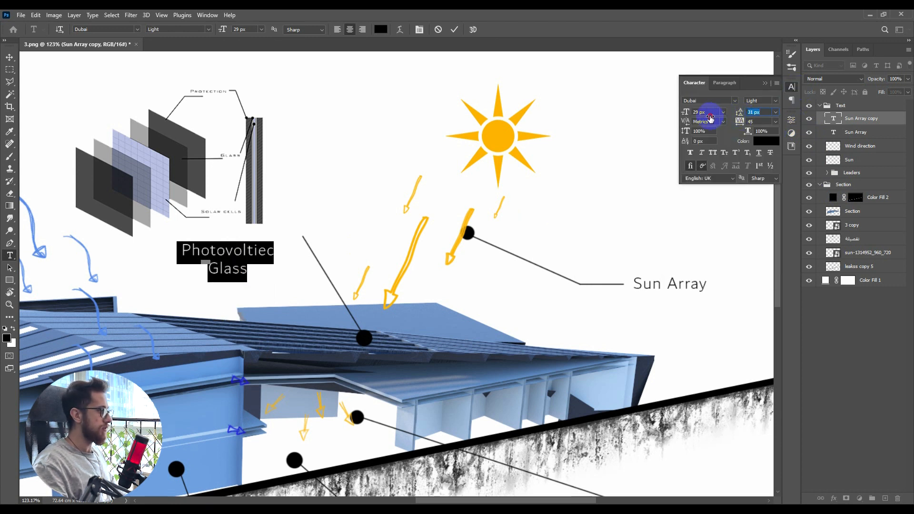
left_click(765, 84)
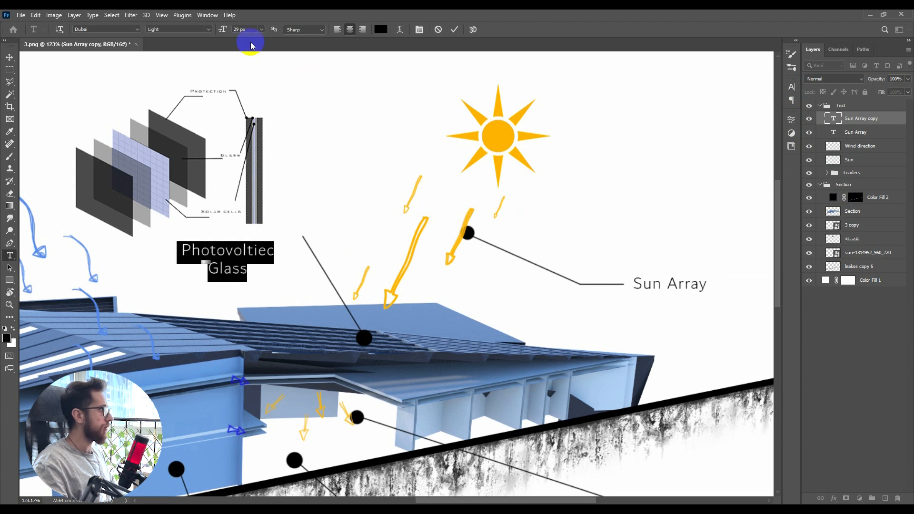
left_click(337, 30)
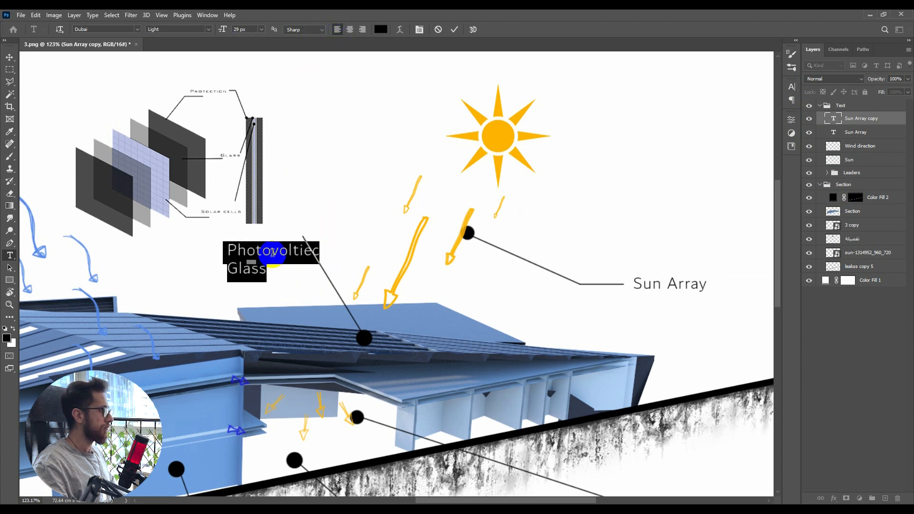
Join the two lines of the Photovoltiec Glass label into a single line and commit the text
left_click(273, 252)
left_click(221, 266)
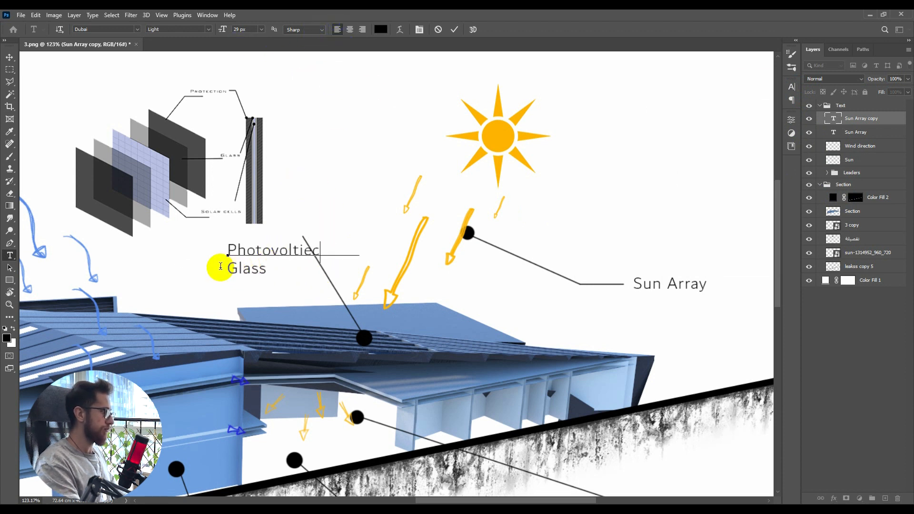
key("BackSpace")
key("ctrl+Return")
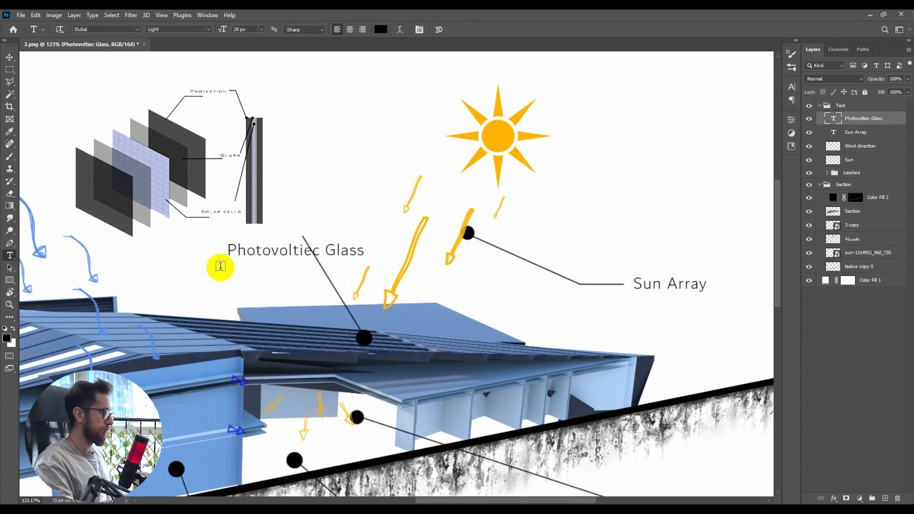
Place the Photovoltiec Glass label beside the upper end of the roof leader and shift the glass layers detail slightly up and right
key("v")
left_click_drag(292, 256, 231, 258)
scroll(279, 253, "down", 3)
scroll(289, 271, "up", 3)
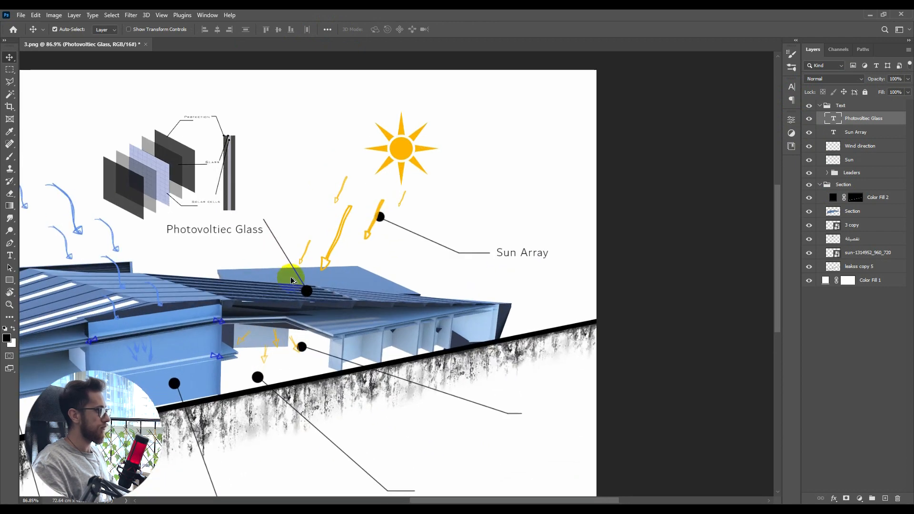
left_click(250, 199)
left_click_drag(251, 199, 272, 185)
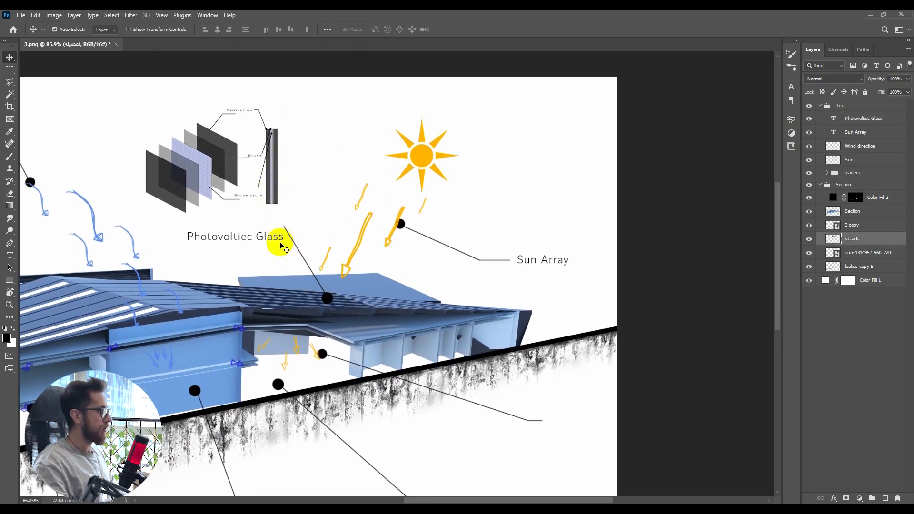
left_click_drag(281, 241, 273, 239)
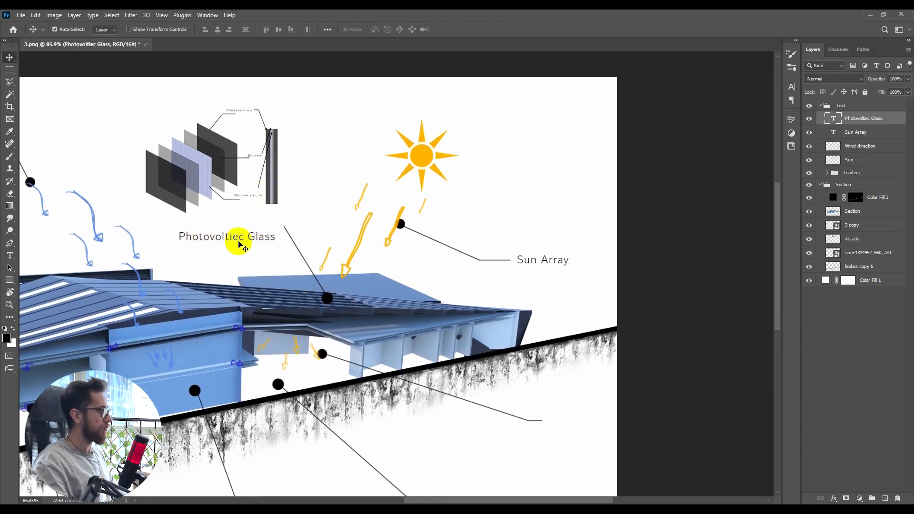
Duplicate the Photovoltiec Glass label below the end of the reflected-sun leader and change the copy's text to "Reflected Light"
scroll(275, 240, "down", 1)
scroll(265, 251, "up", 4)
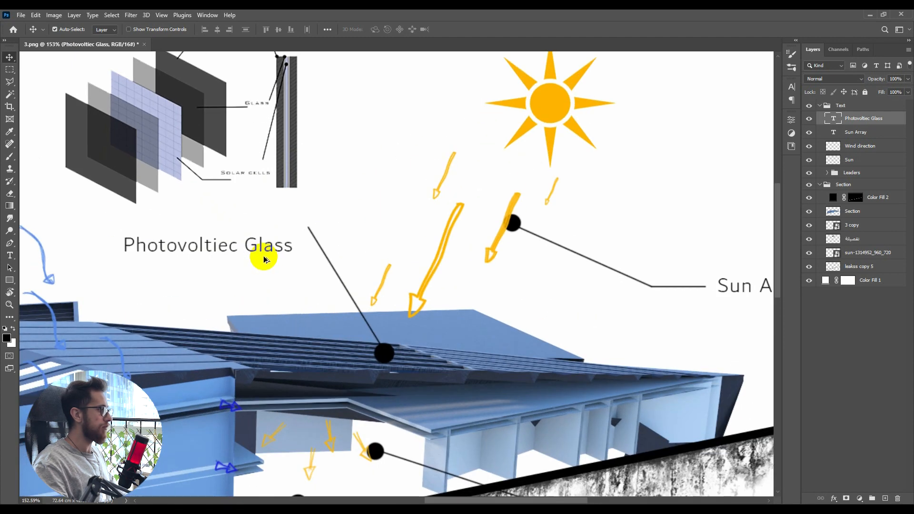
scroll(299, 245, "down", 5)
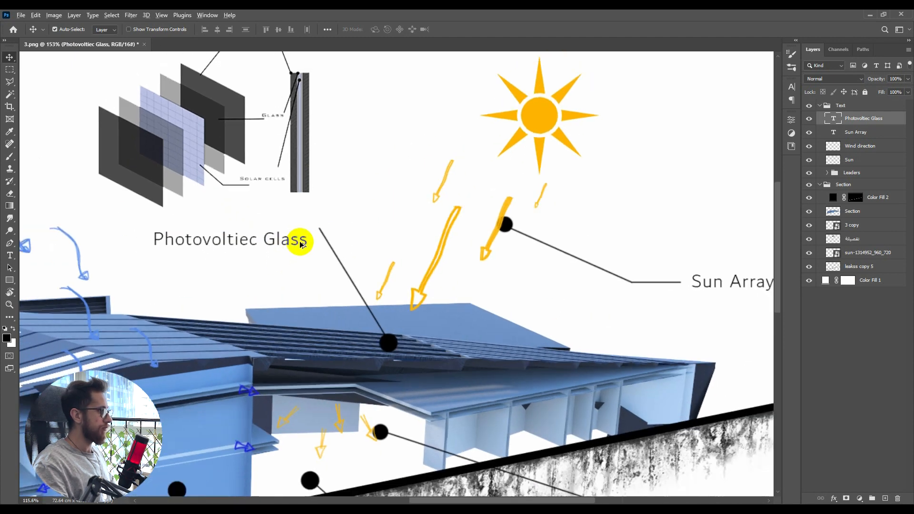
left_click_drag(272, 183, 578, 382)
double_click(575, 383)
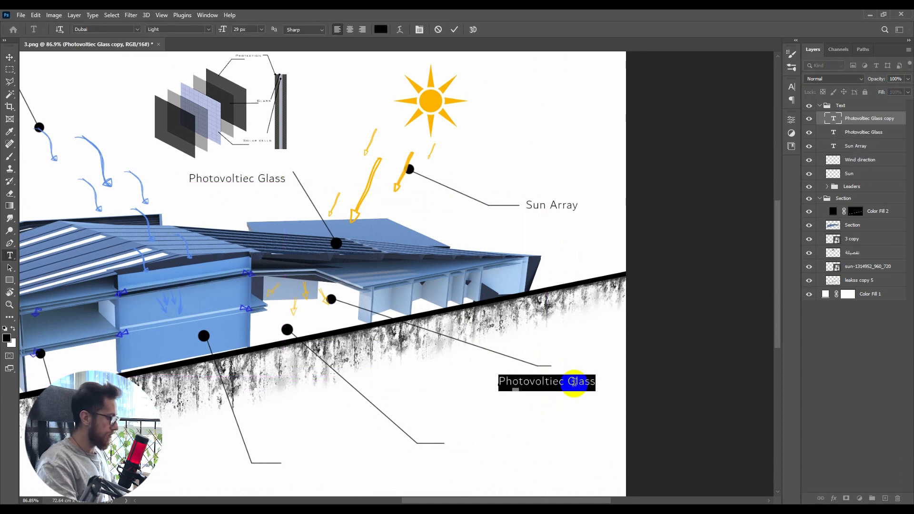
key("BackSpace")
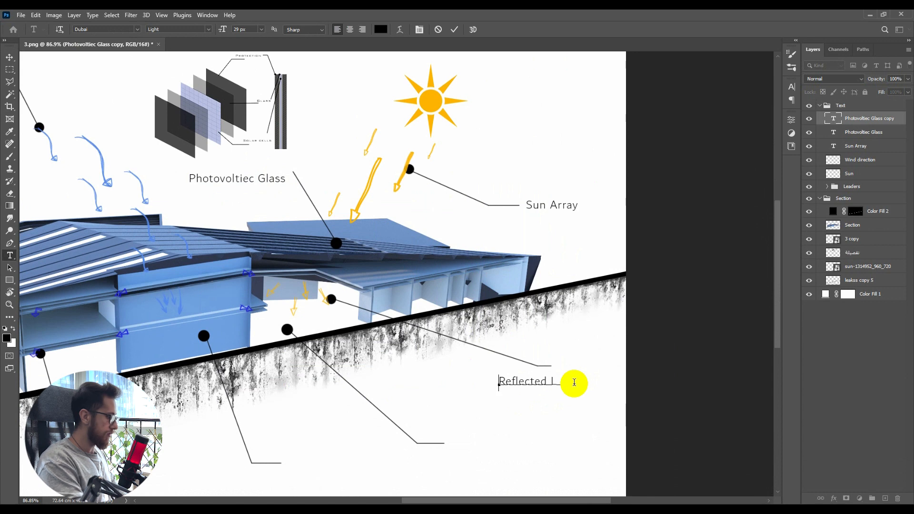
key("ctrl+Return")
key("v")
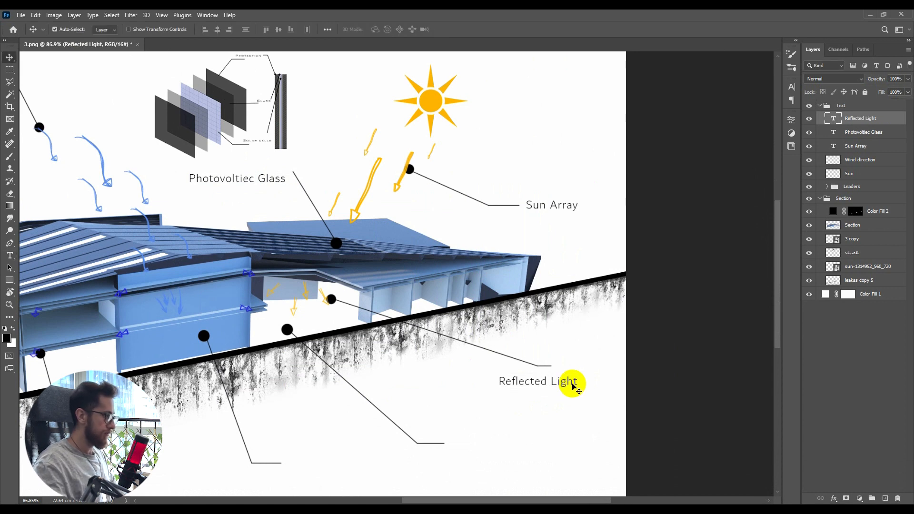
Move the Reflected Light label under its leader's end and break it into two lines
left_click_drag(574, 383, 600, 377)
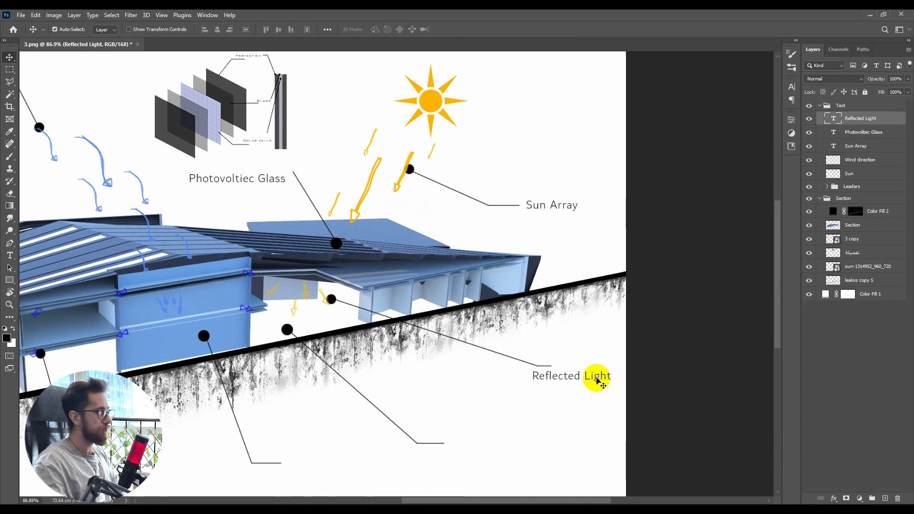
key("t")
left_click(582, 375)
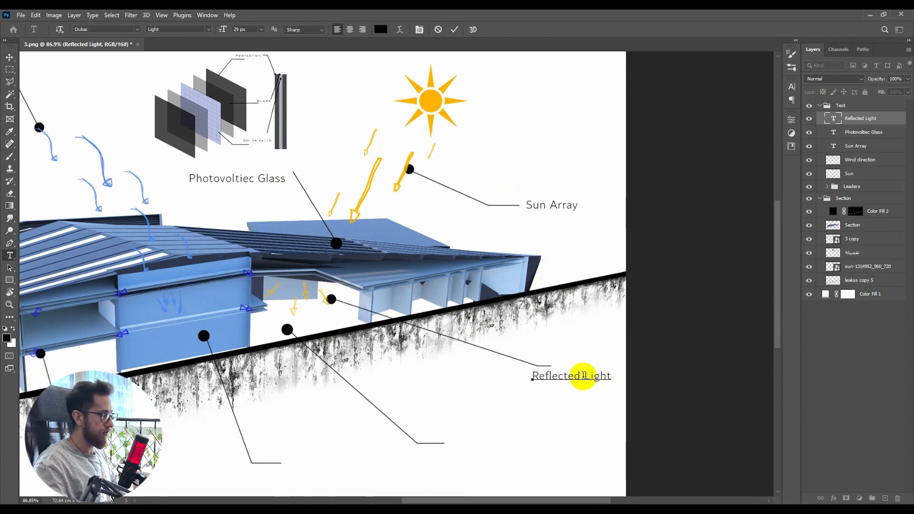
key("Return")
key("ctrl+a")
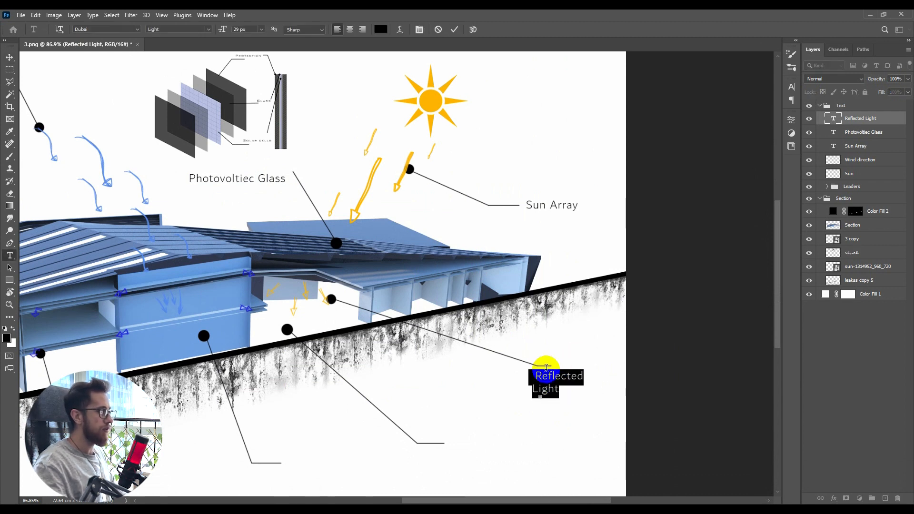
left_click(540, 376)
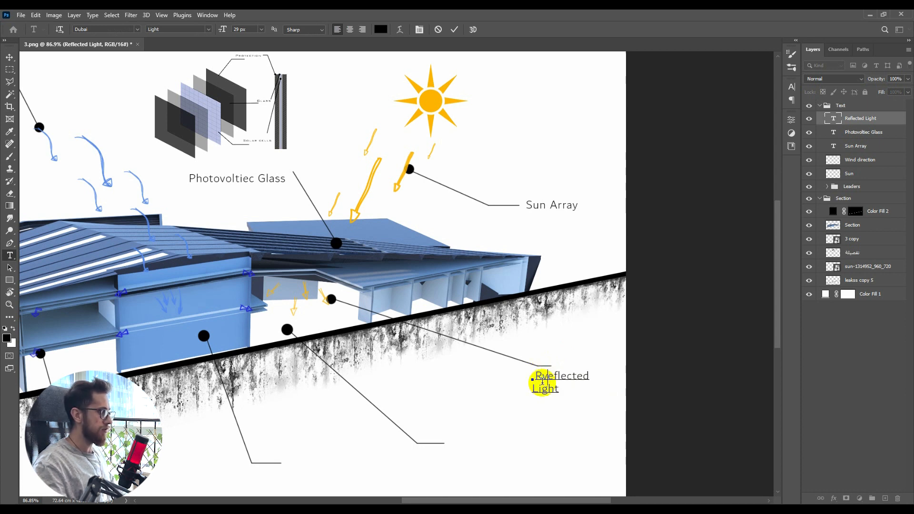
key("ctrl+Return")
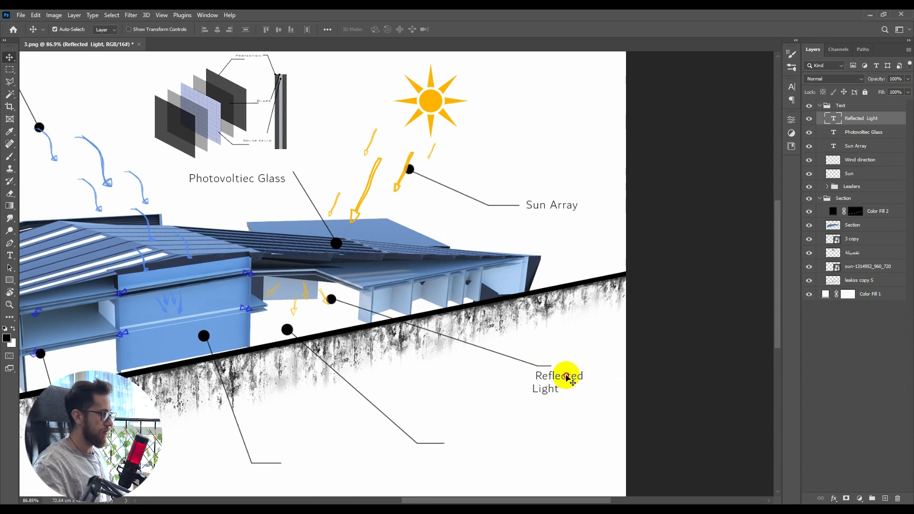
Move the two-line Reflected Light label beside its leader's horizontal end and center-align its text
left_click_drag(566, 374, 588, 361)
left_click(586, 363)
key("ctrl+a")
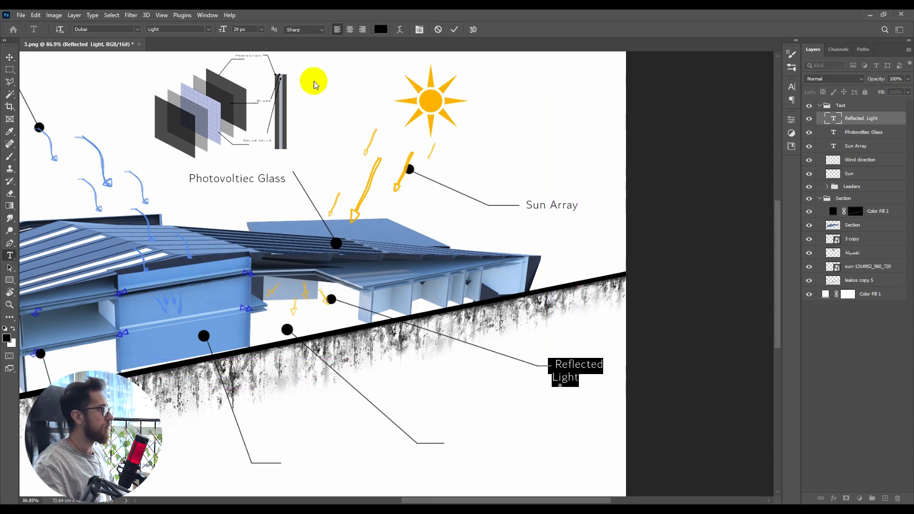
left_click(350, 30)
key("ctrl+Return")
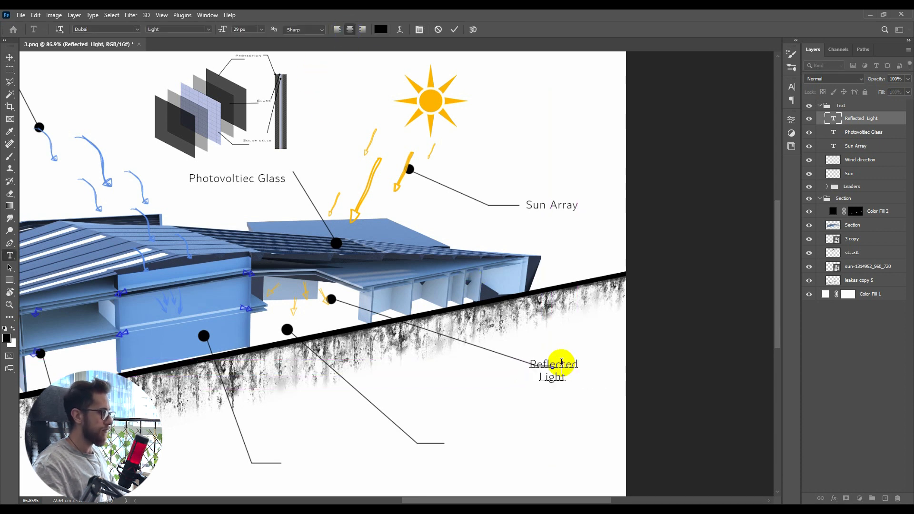
Duplicate the Reflected Light label to the end of the leader below it and open the copy's text for editing
key("v")
left_click_drag(562, 361, 499, 414)
double_click(499, 414)
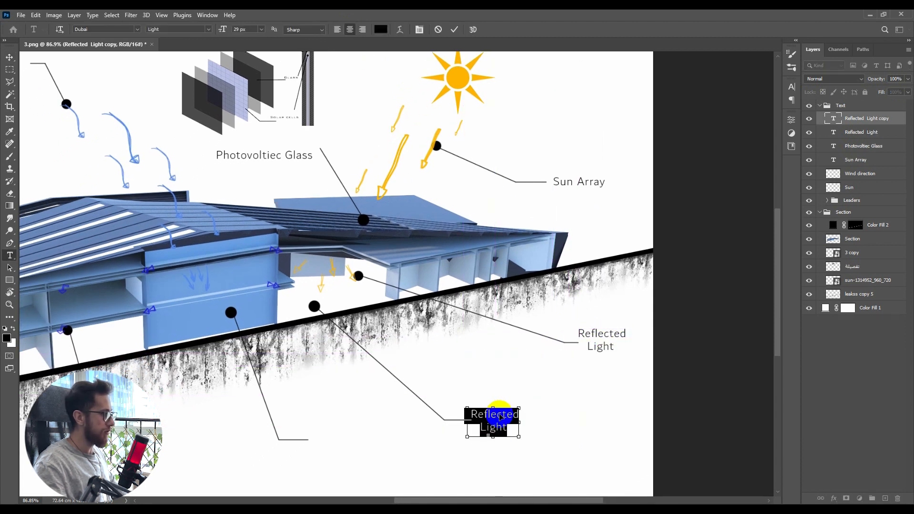
type("E")
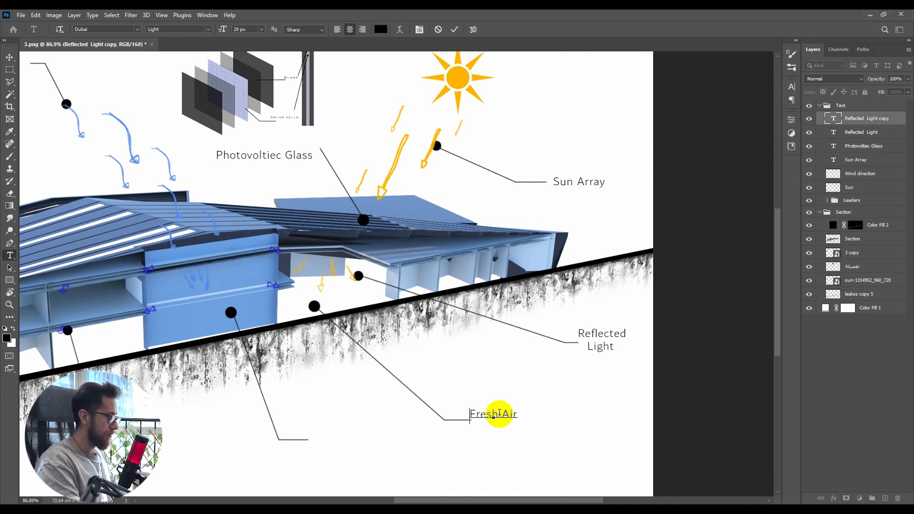
key("ctrl+a")
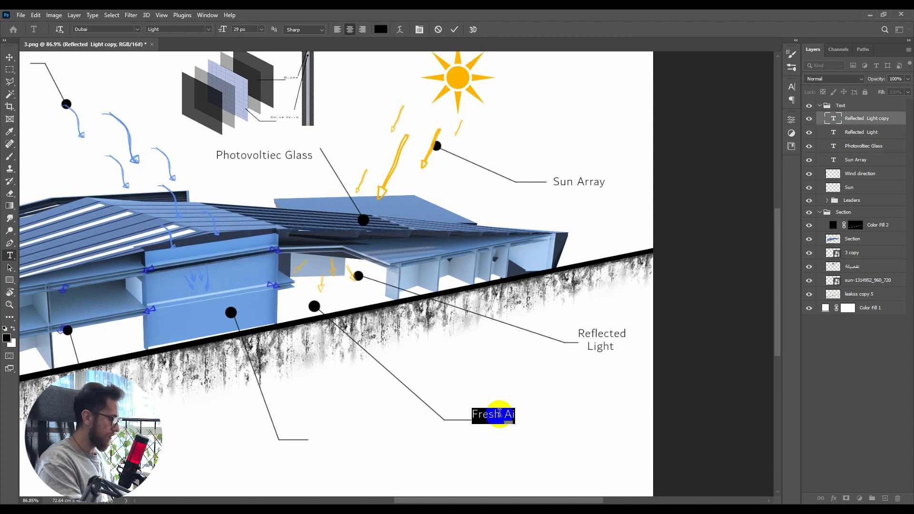
key("BackSpace")
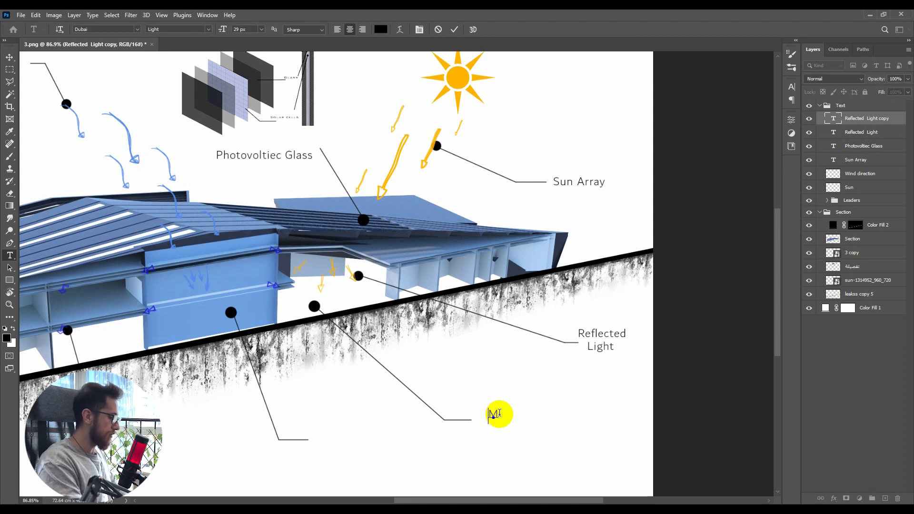
Set the duplicated label's text to "Main Hall" and place it beside its leader's horizontal end
type("Main H")
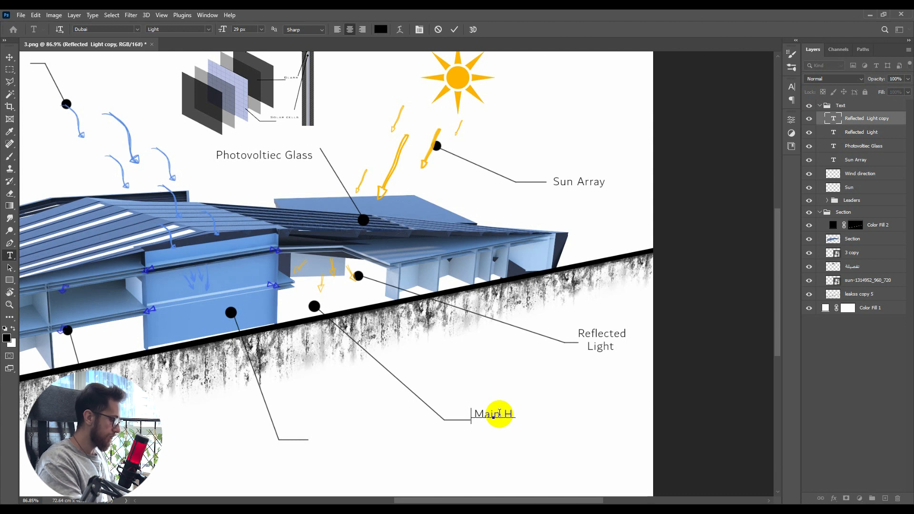
type("all")
key("ctrl+Return")
key("v")
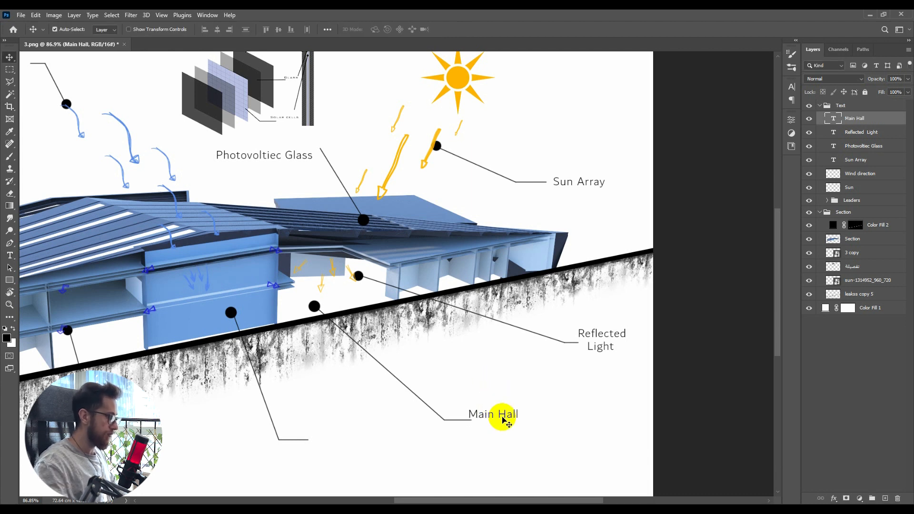
left_click_drag(503, 419, 513, 417)
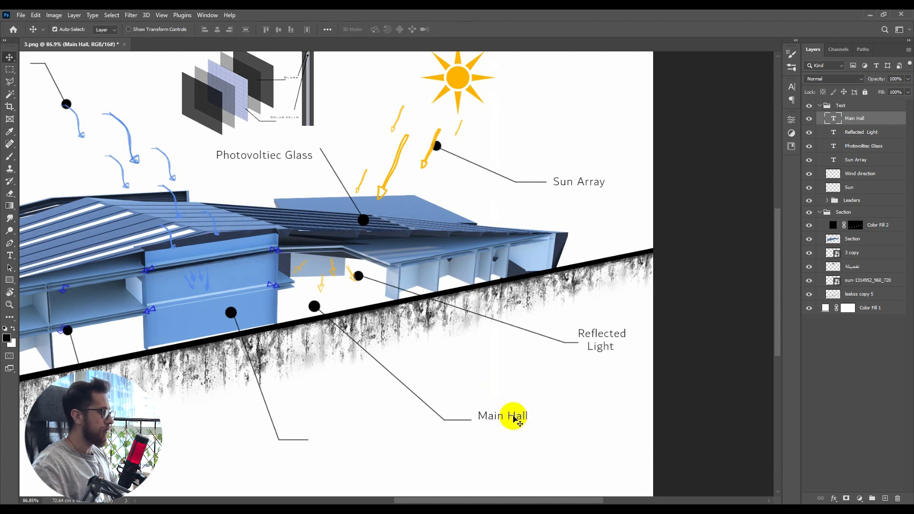
key("Left")
key("Left")
key("Left")
key("Left")
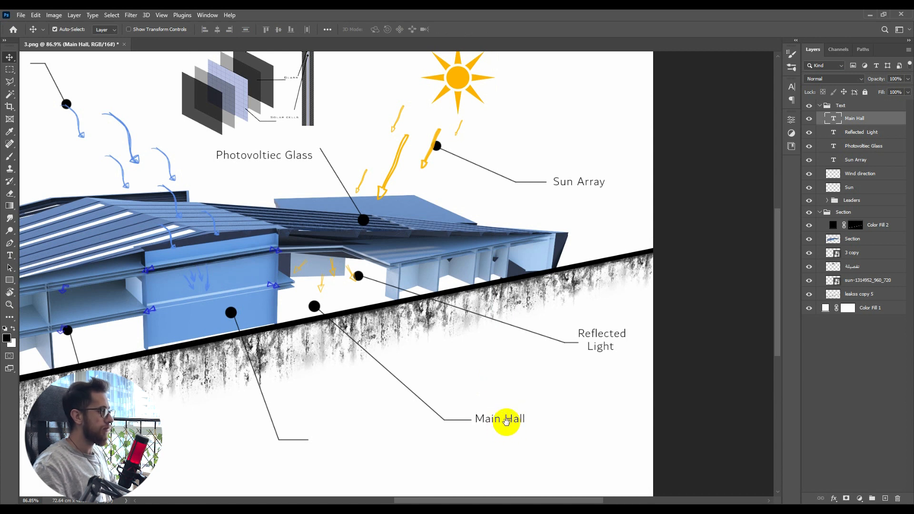
Duplicate the Main Hall label near the end of the tall blue wall's leader and change the copy to "Fresh Air Area" on two lines
left_click_drag(504, 420, 439, 408)
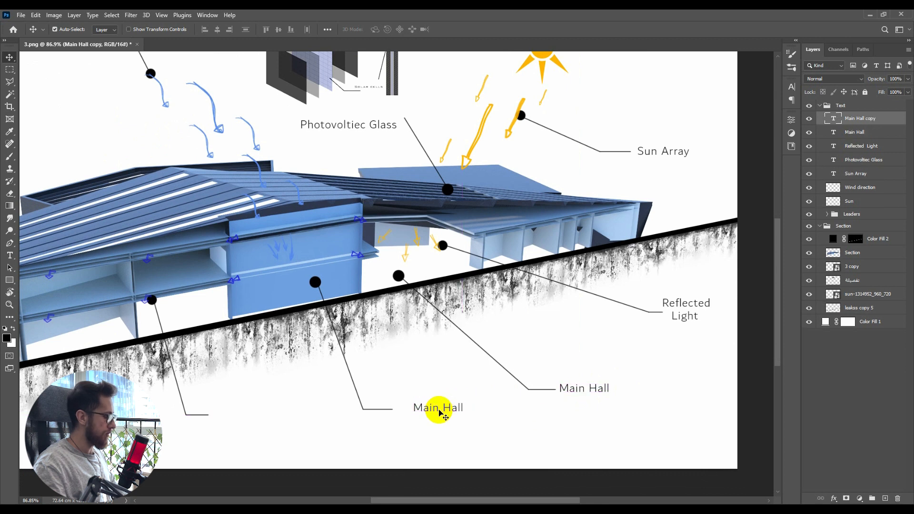
double_click(439, 408)
left_click(436, 409)
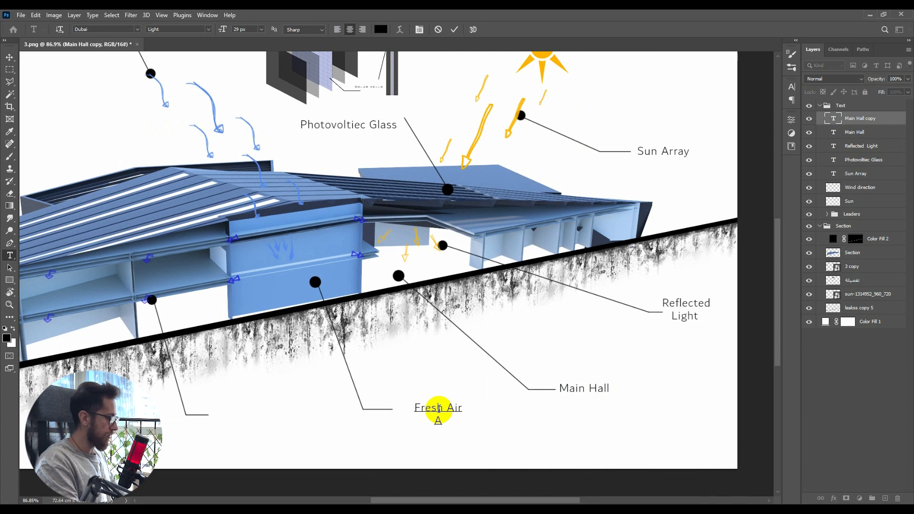
key("ctrl+Return")
key("v")
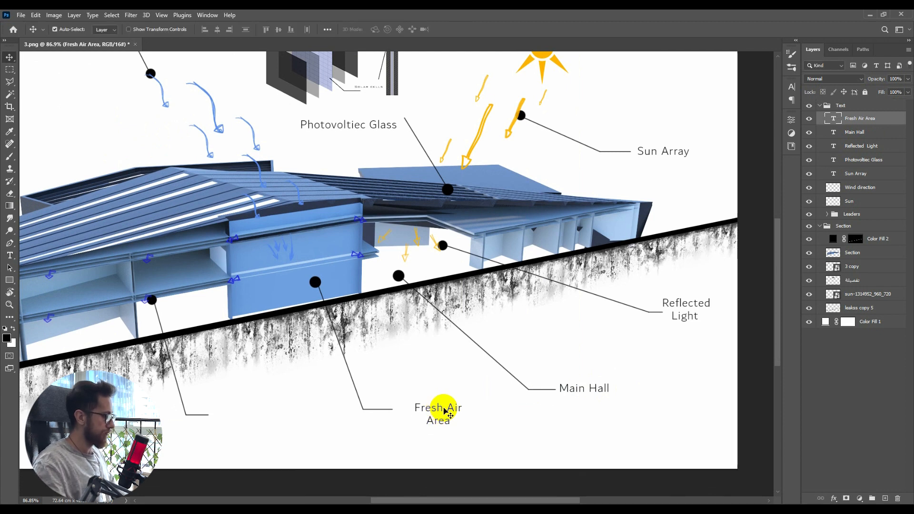
Move the Fresh Air Area label right up against its leader's horizontal end
left_click_drag(447, 412, 431, 405)
key("Left")
key("Left")
key("Left")
key("Left")
key("Left")
key("Left")
key("Left")
key("Left")
key("Left")
key("Left")
key("Left")
key("Left")
key("Left")
key("Left")
key("Left")
key("Left")
key("Left")
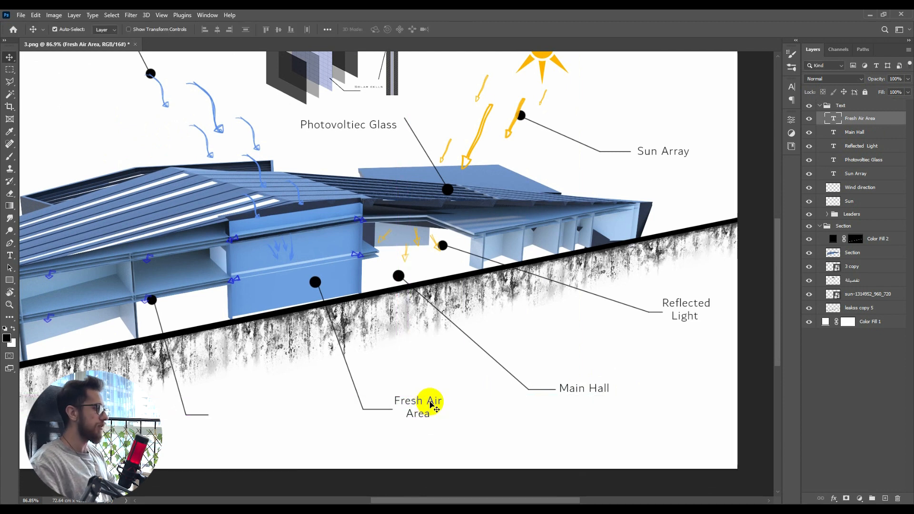
Label the lower opening's leader with a copy of Fresh Air Area that reads "Cold Air Entering the Space" on two lines
left_click_drag(310, 380, 568, 363)
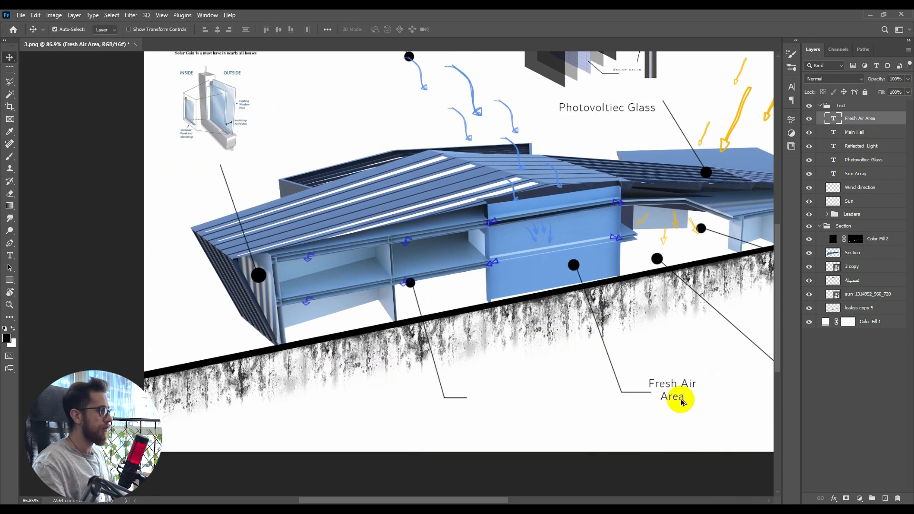
left_click_drag(672, 386, 488, 391)
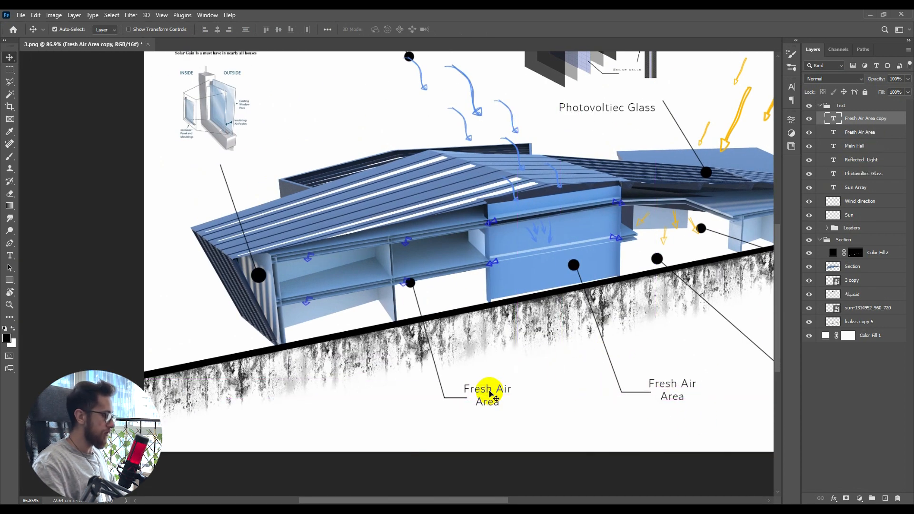
double_click(488, 389)
key("BackSpace")
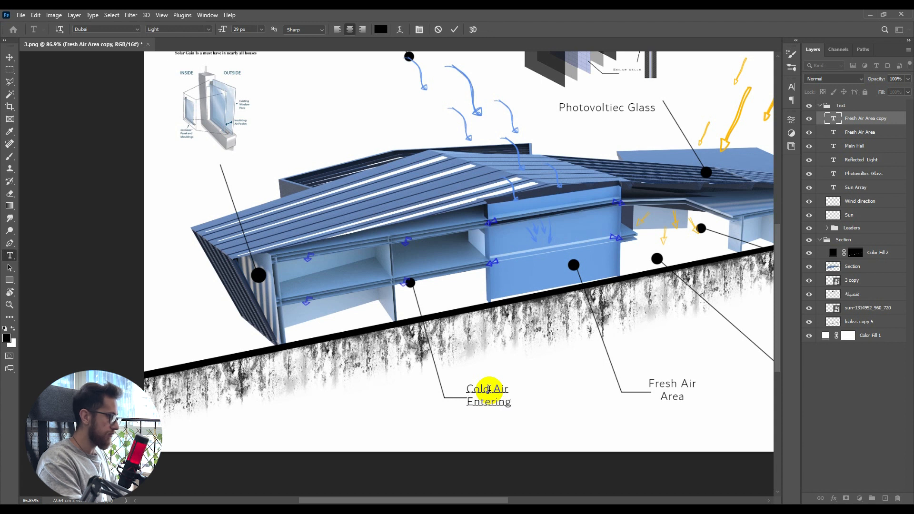
type("the")
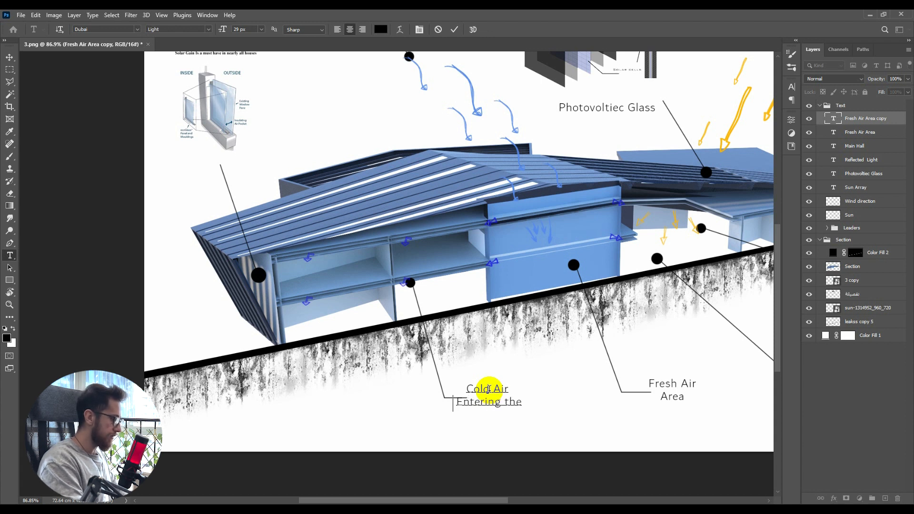
type(" Space")
key("ctrl+Return")
key("v")
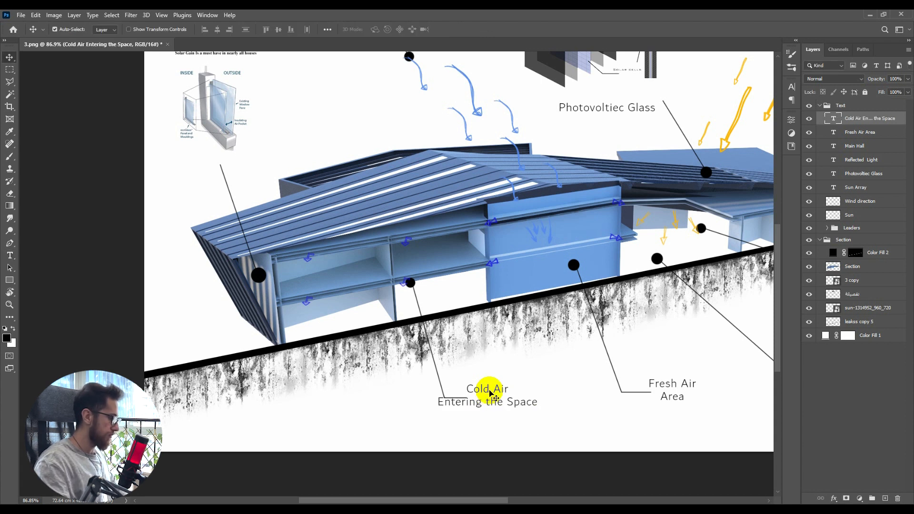
left_click_drag(490, 389, 504, 395)
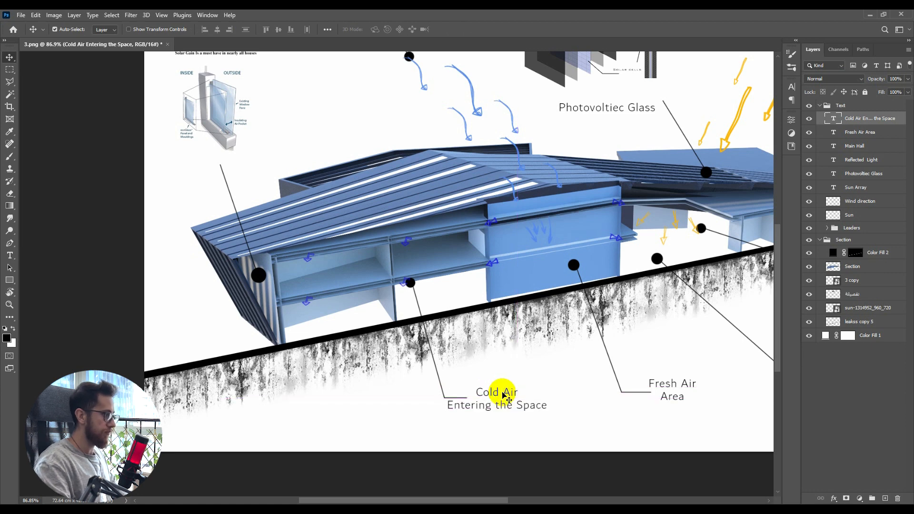
key("Up")
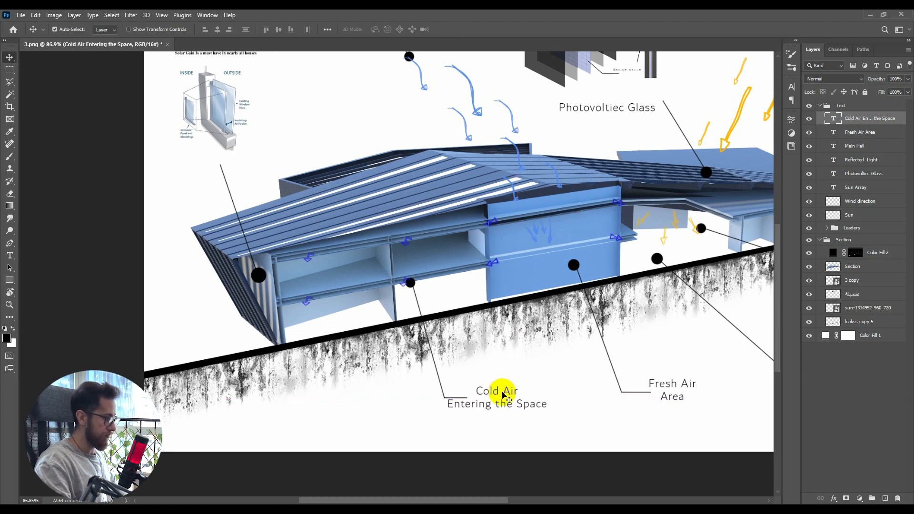
Add a "Wind" text label and place it beside the horizontal end of the wind arrows' leader
left_click_drag(499, 220, 479, 280)
key("t")
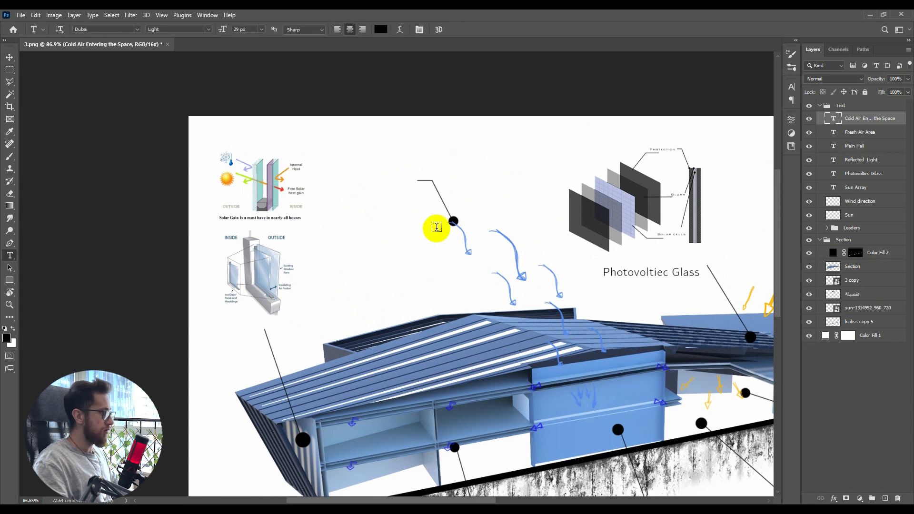
left_click(375, 180)
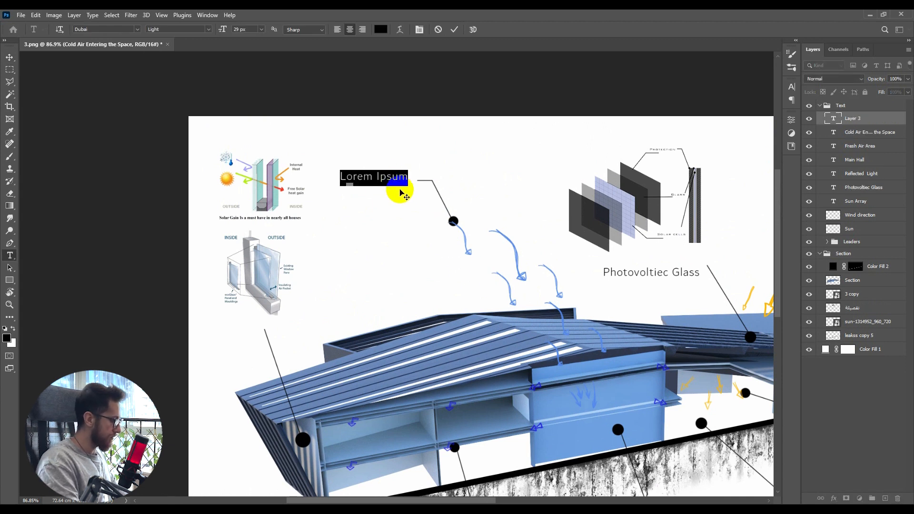
type("Wind")
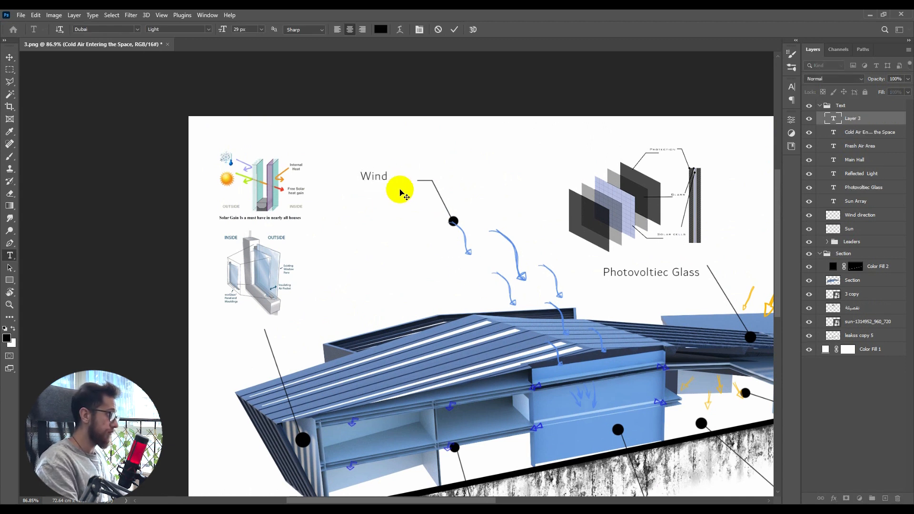
key("ctrl+Return")
key("v")
left_click_drag(385, 181, 407, 184)
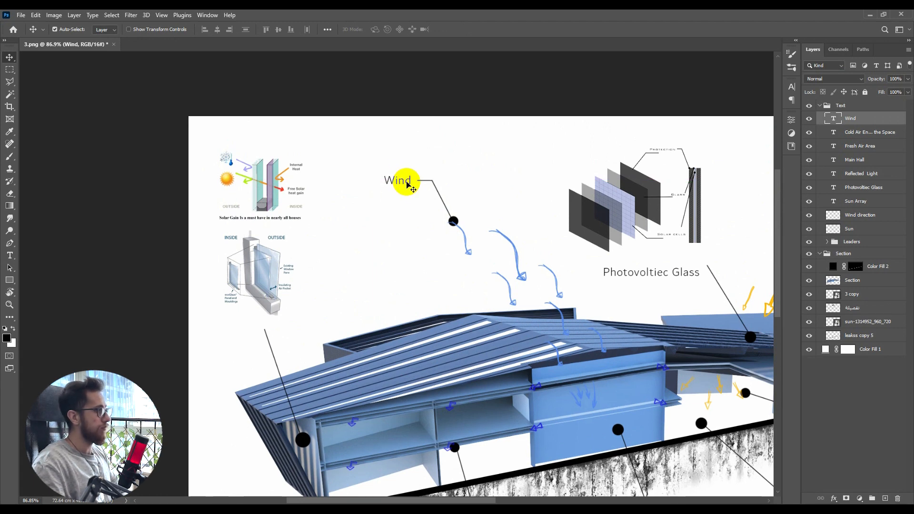
Duplicate the Wind label beside the facade leader's upper end and change the copy to "Windows Structure" on two lines
left_click_drag(497, 238, 465, 177)
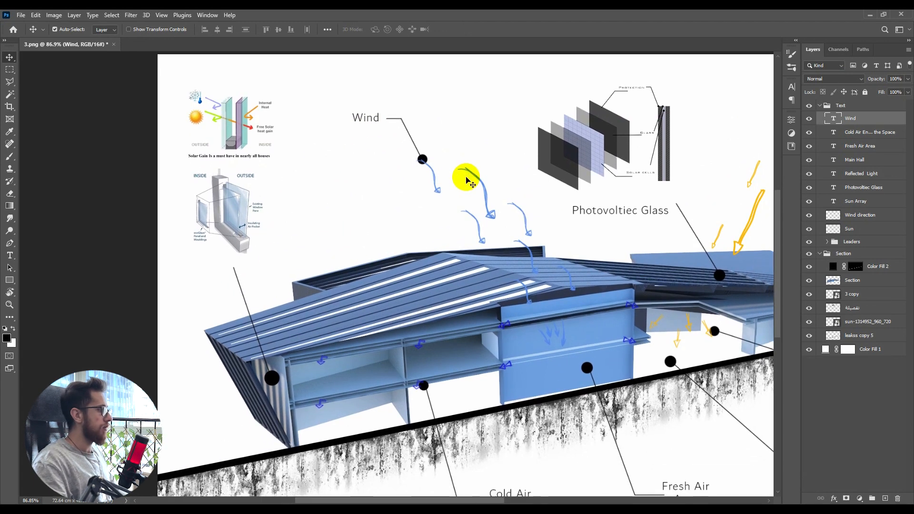
left_click_drag(334, 217, 419, 237)
left_click_drag(450, 138, 282, 295)
key("t")
double_click(285, 292)
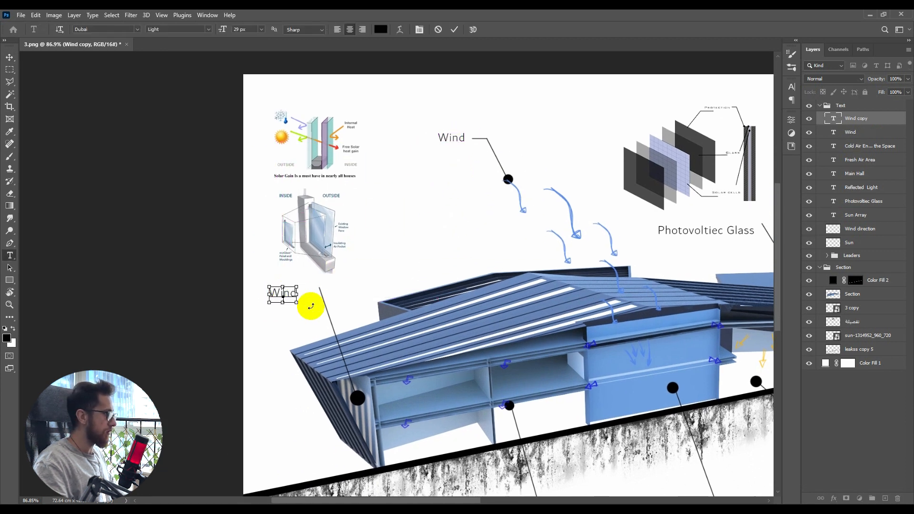
type("س")
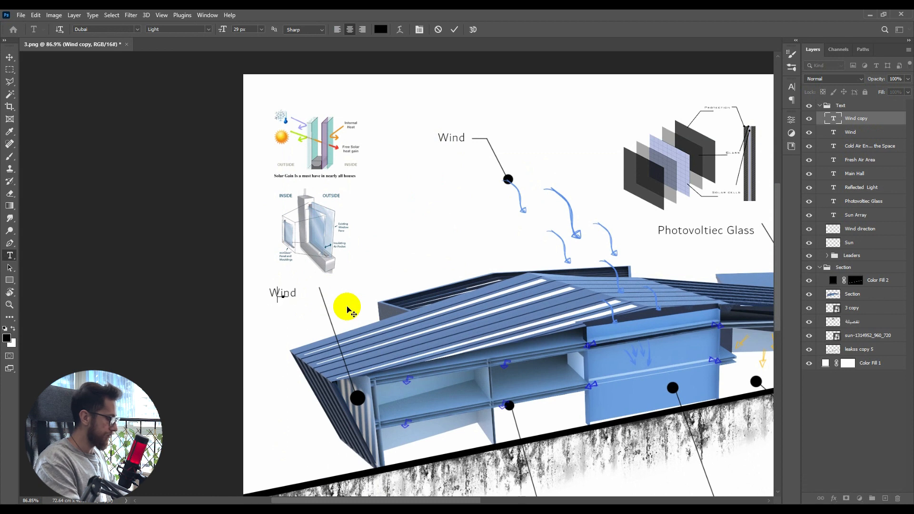
type("indows")
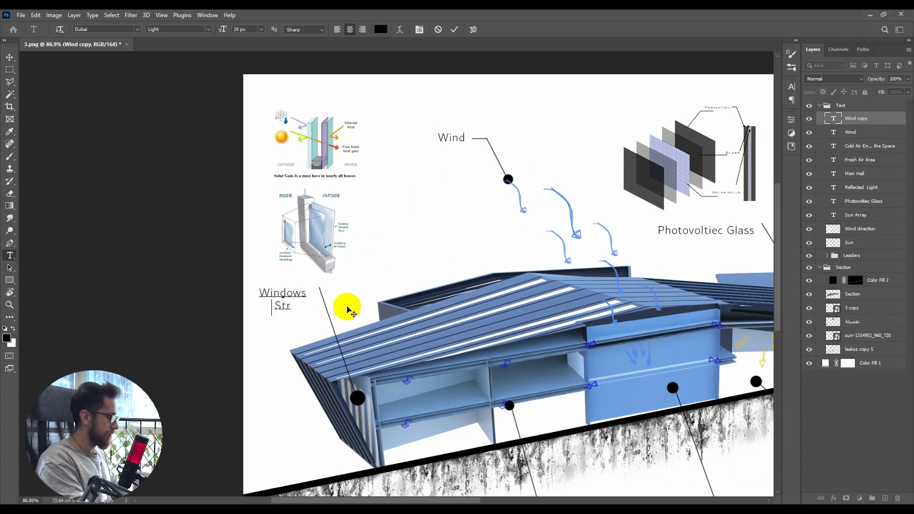
type("re")
key("ctrl+Return")
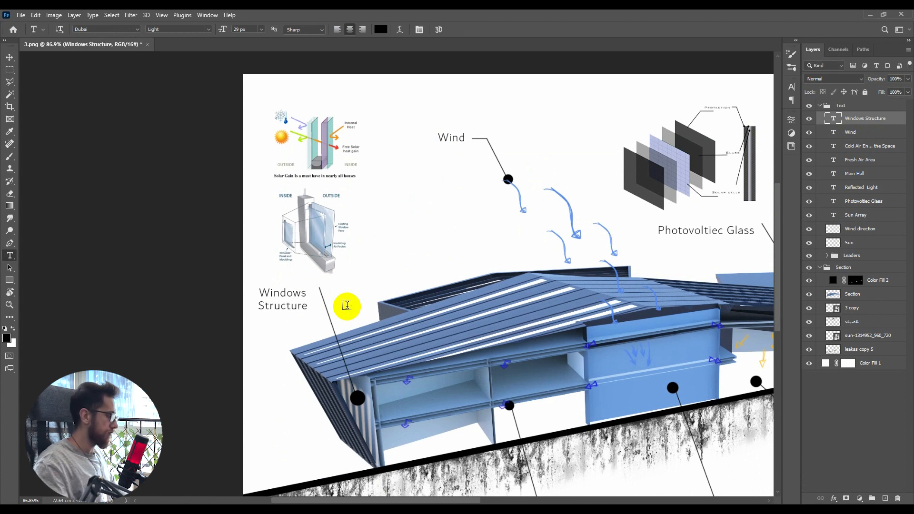
Shift the Windows Structure label slightly up and right, closer to the upper end of its leader
key("c")
key("v")
left_click_drag(297, 295, 303, 291)
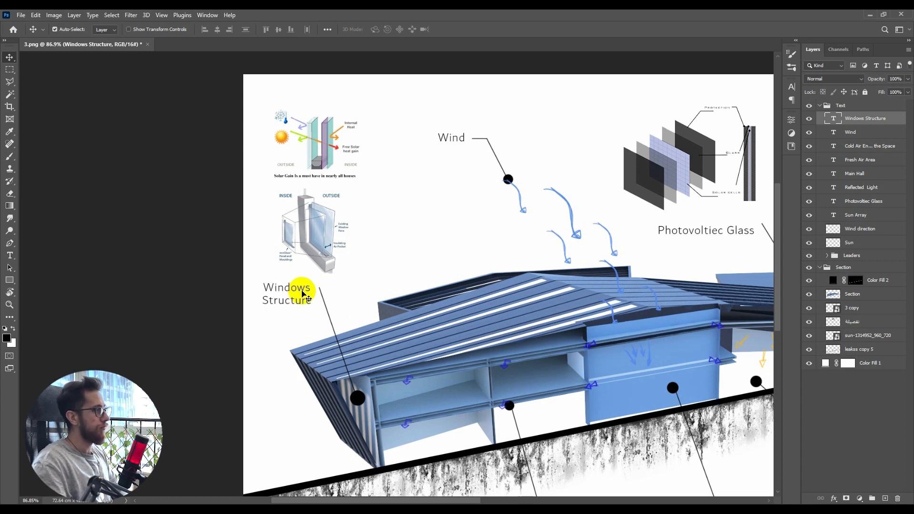
Move the glass layers detail slightly up and right above the Photovoltiec Glass label
scroll(326, 280, "down", 5)
scroll(453, 276, "up", 6)
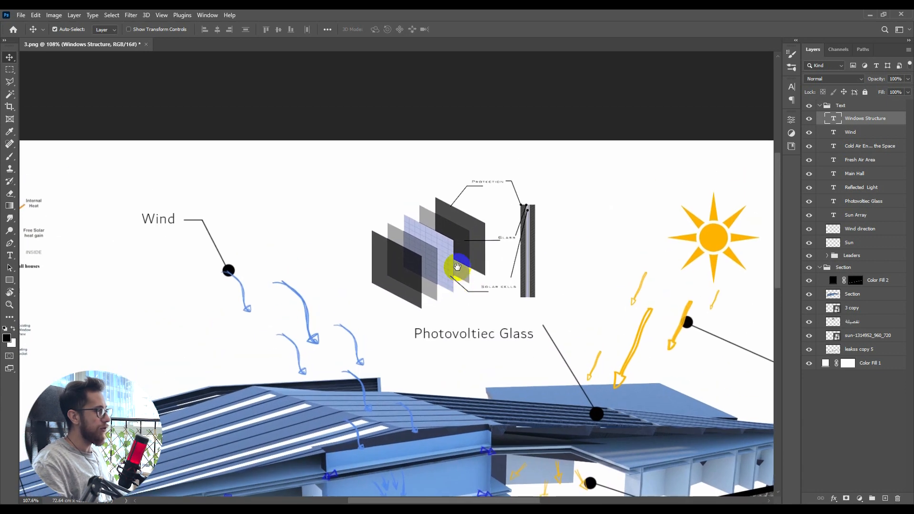
left_click_drag(457, 266, 465, 246)
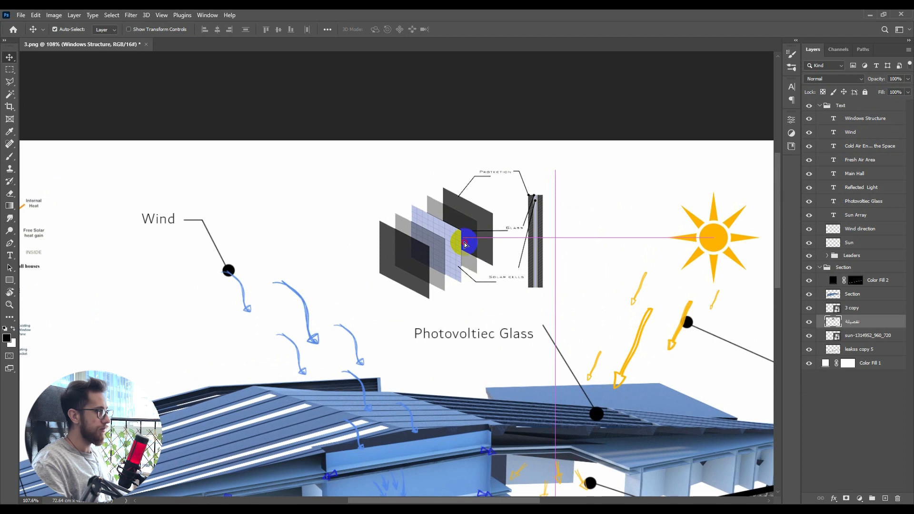
Draw a circle about 349 px in diameter over the glass layers detail with the Ellipse tool
scroll(465, 246, "down", 5)
scroll(465, 245, "up", 5)
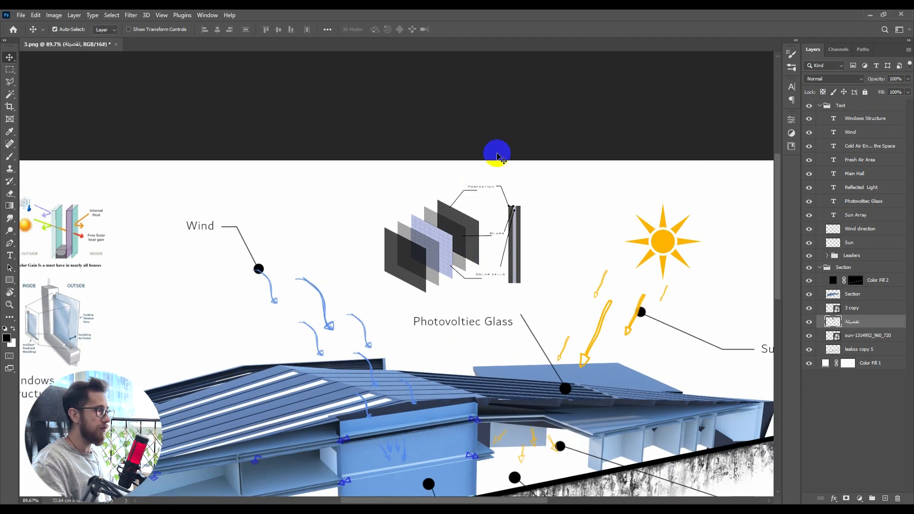
left_click_drag(413, 246, 411, 248)
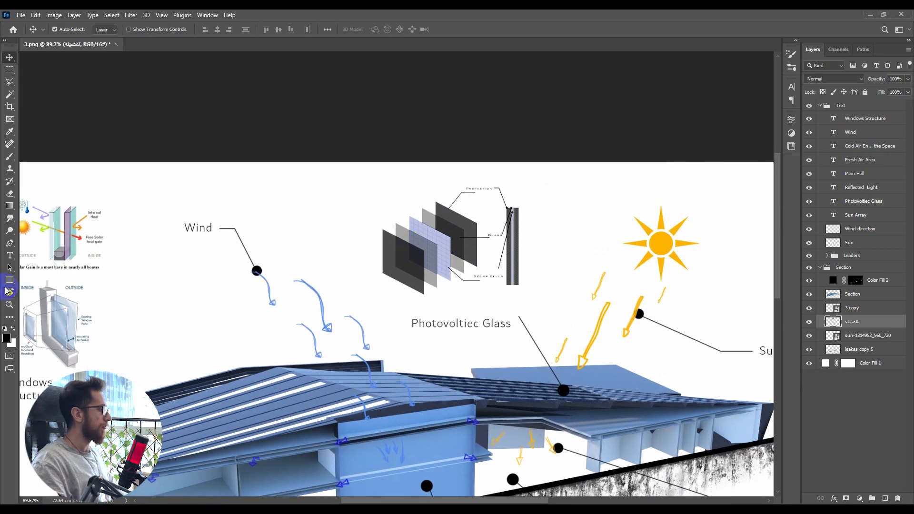
left_click(9, 281)
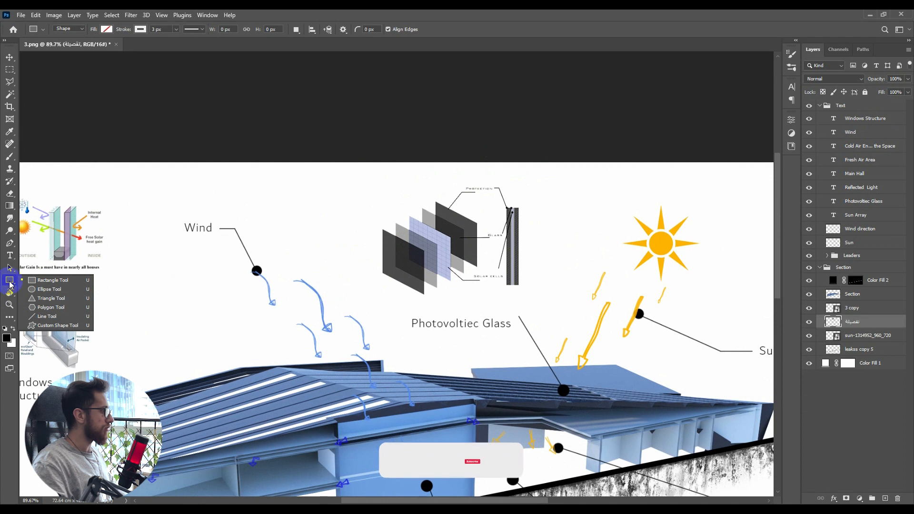
left_click(54, 292)
left_click_drag(366, 168, 570, 329)
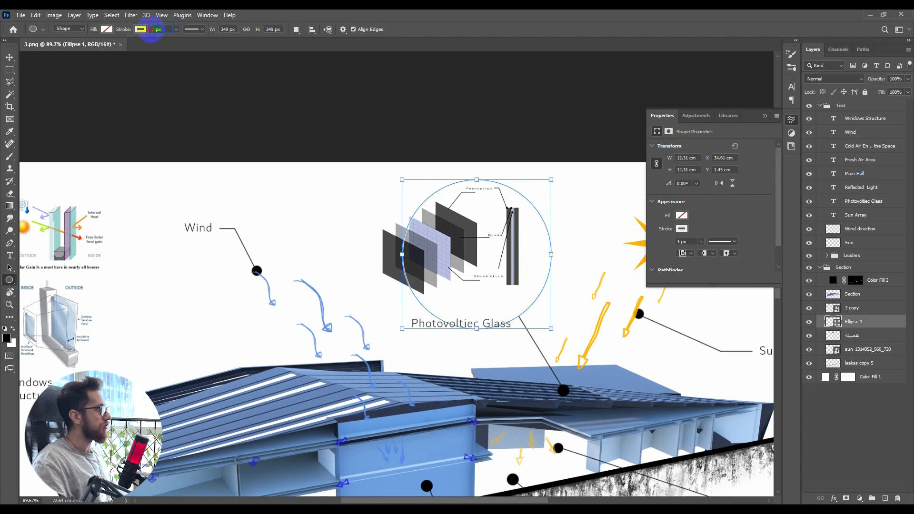
type("5")
key("Return")
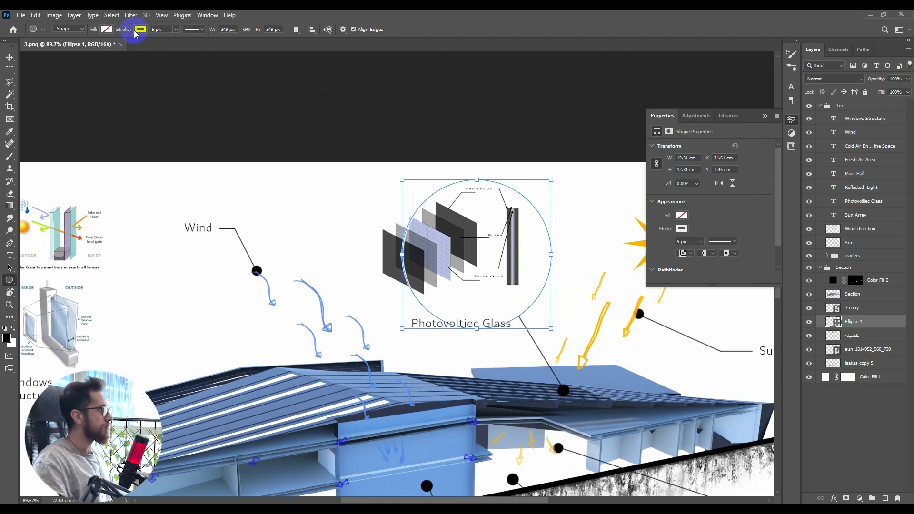
left_click(153, 29)
type("3")
key("Return")
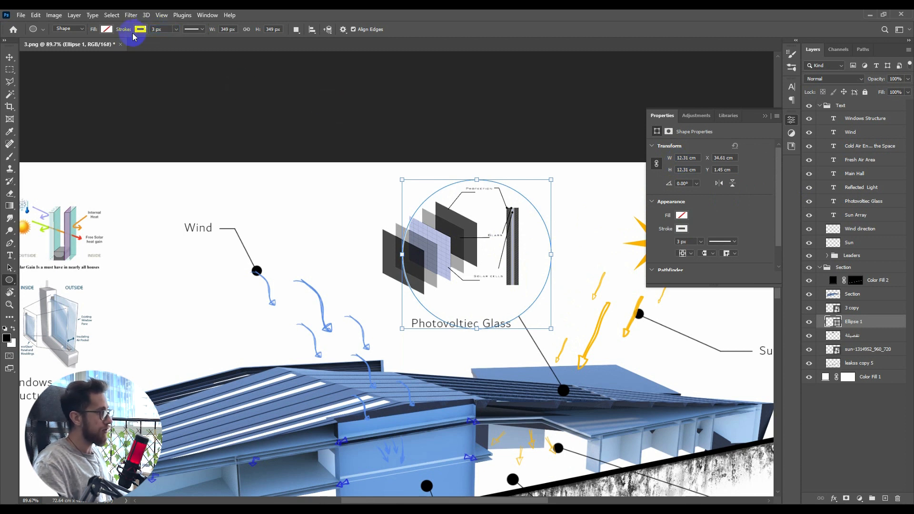
left_click(109, 31)
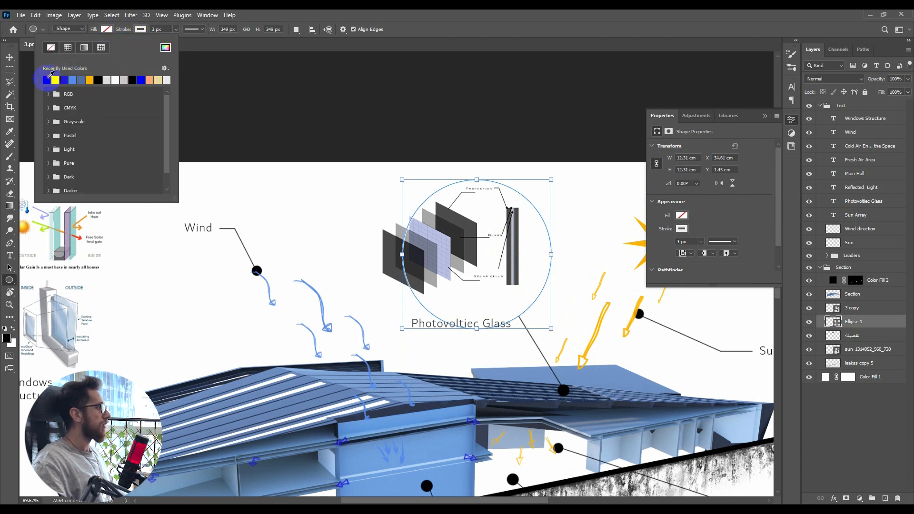
left_click(46, 79)
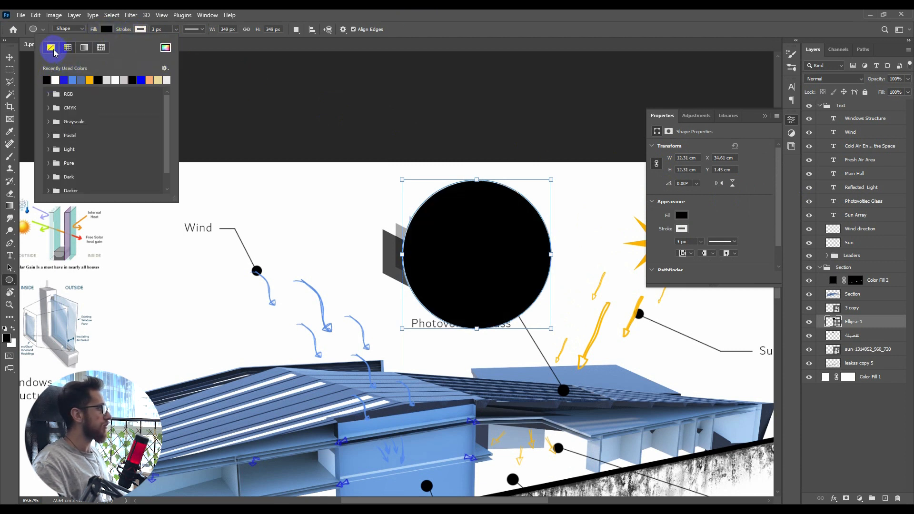
left_click(51, 48)
Give the circle around the glass layers detail a black dashed stroke 2 px wide
left_click(141, 30)
left_click(82, 78)
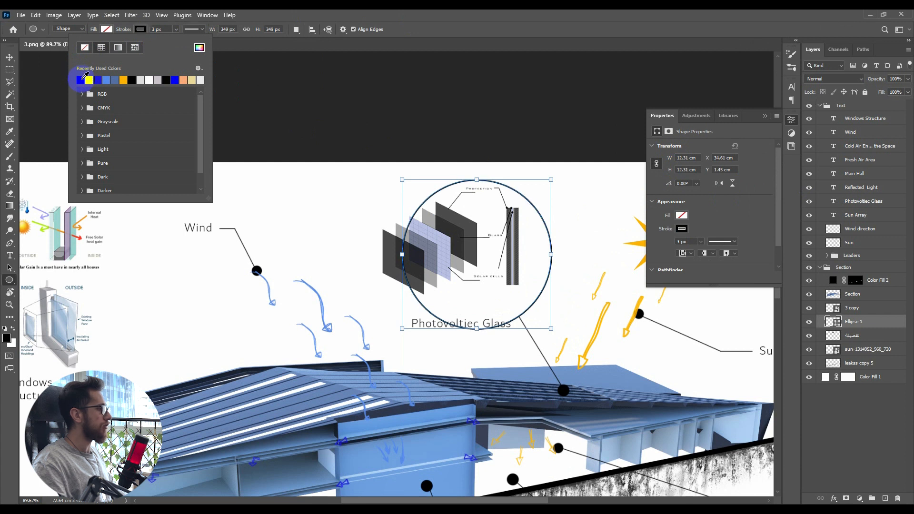
left_click(448, 15)
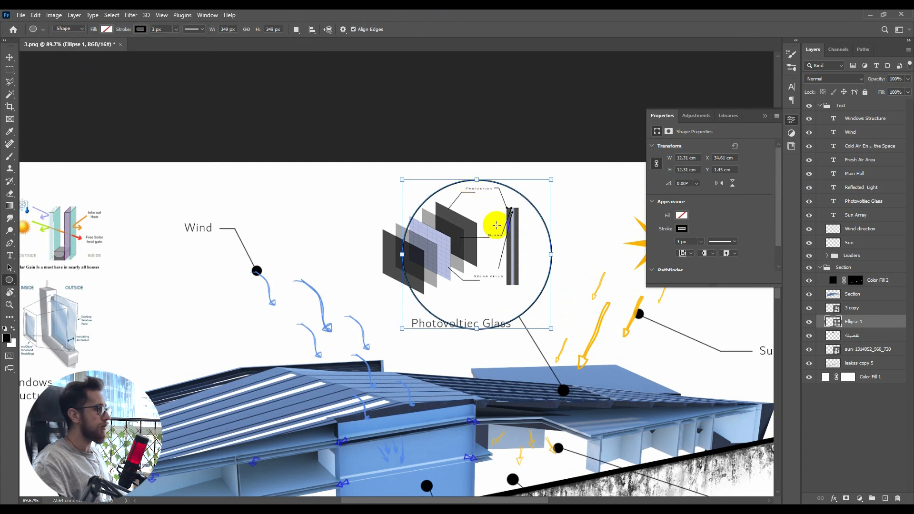
left_click(196, 31)
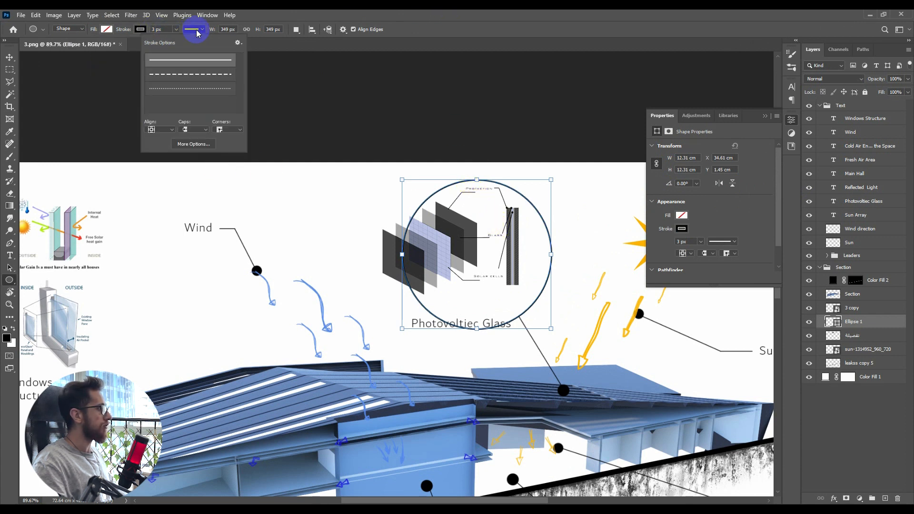
left_click(196, 74)
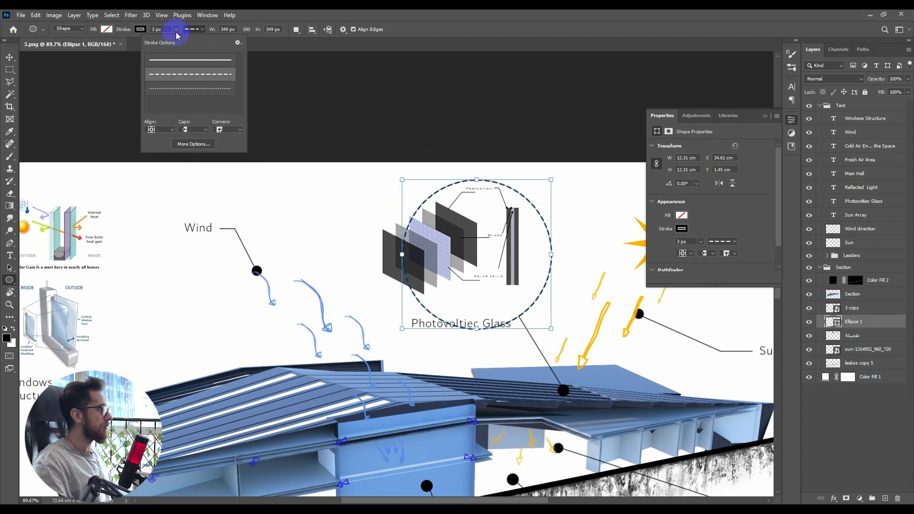
left_click(108, 30)
type("2")
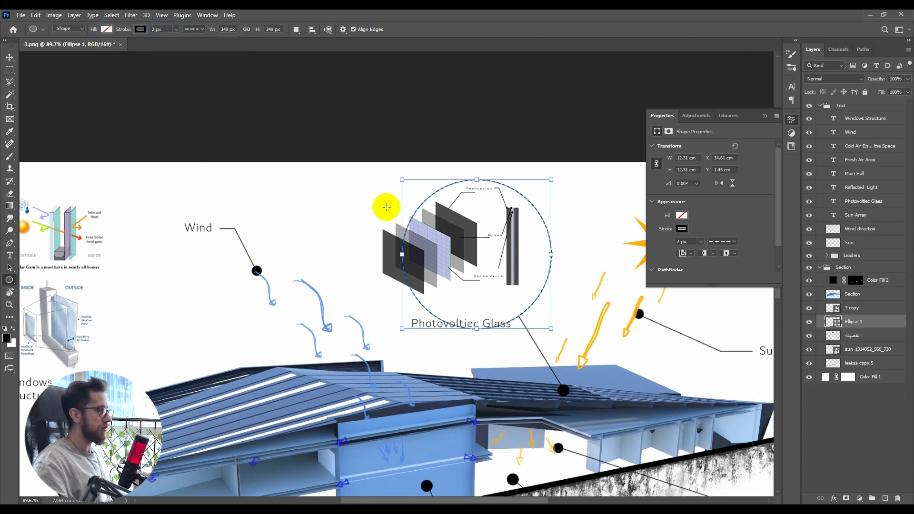
key("Return")
left_click(463, 247)
Move the glass layers detail into the dashed circle and scale it down to about 82% so it fits inside
key("v")
scroll(492, 252, "down", 3)
scroll(499, 252, "up", 5)
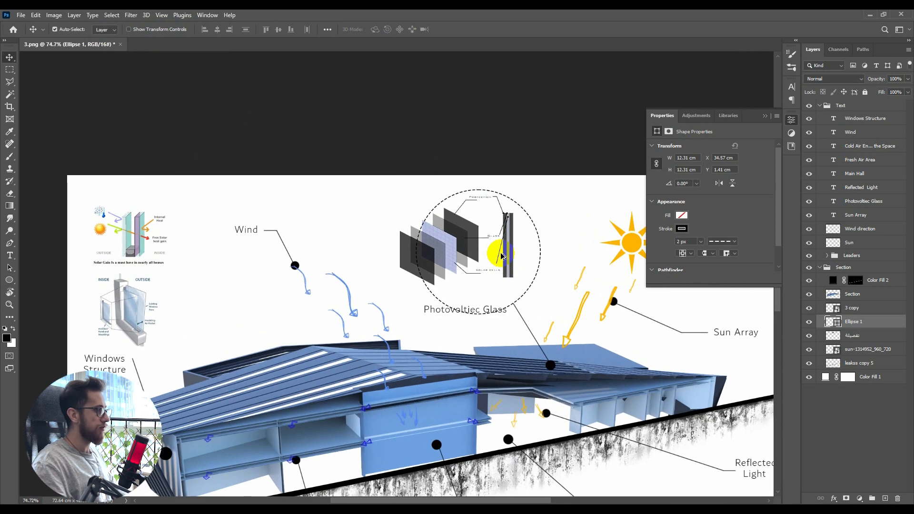
left_click_drag(447, 232, 470, 245)
key("ctrl+t")
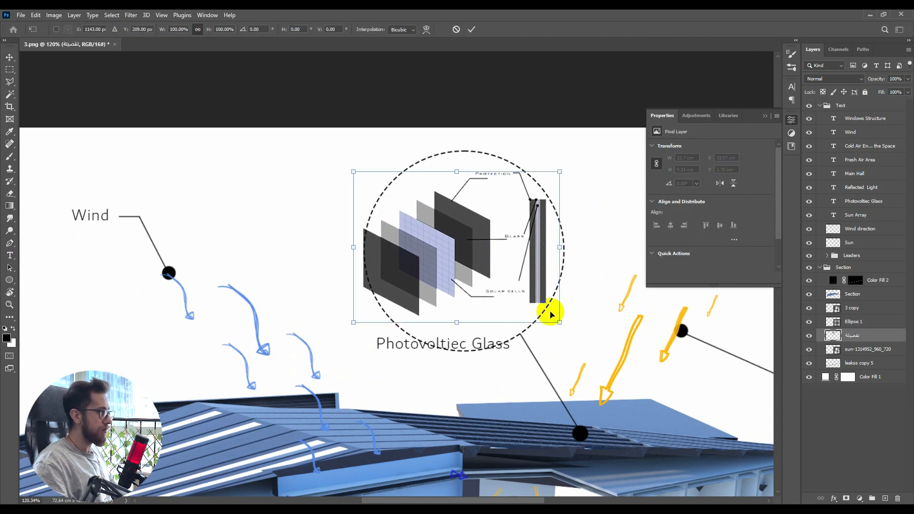
left_click_drag(555, 310, 541, 310)
left_click_drag(506, 258, 511, 257)
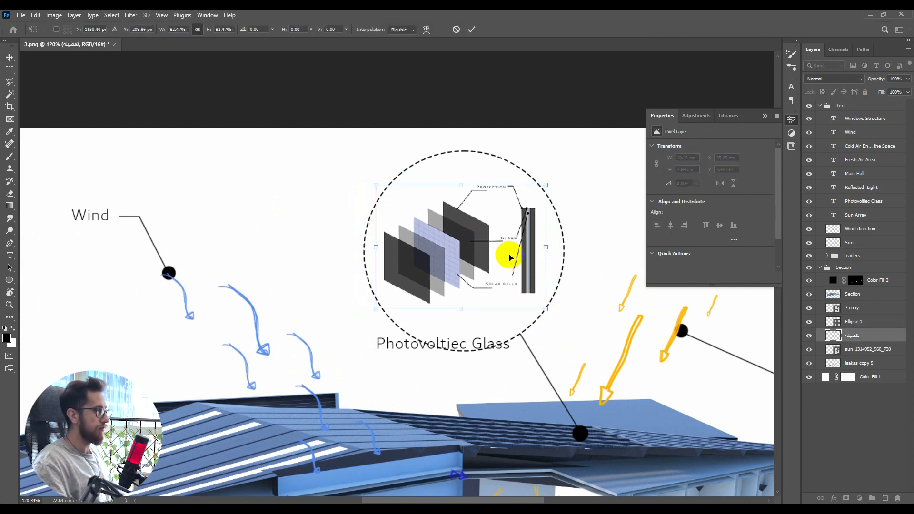
key("Return")
Move the Photovoltiec Glass label inside the circle below the glass layers and reduce its text to about 23.72 px
left_click_drag(476, 345, 522, 319)
key("ctrl+t")
key("Return")
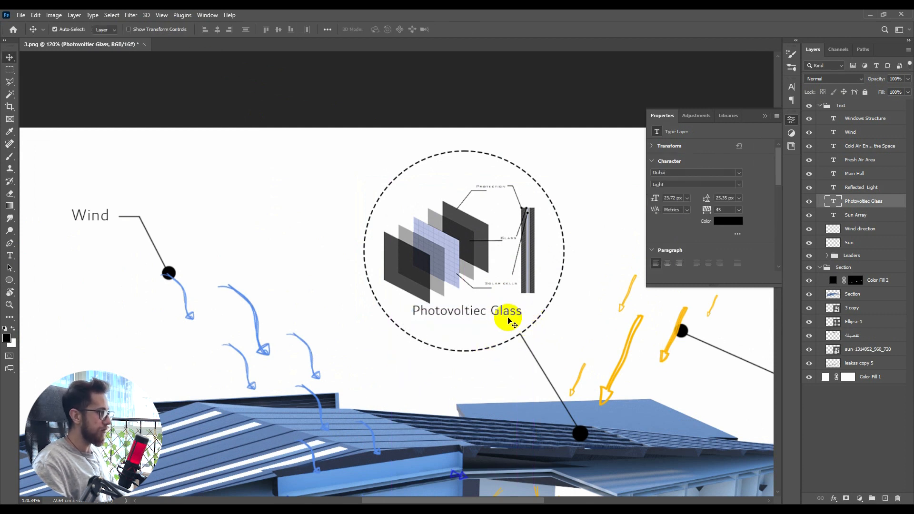
key("Right")
key("Right")
key("Down")
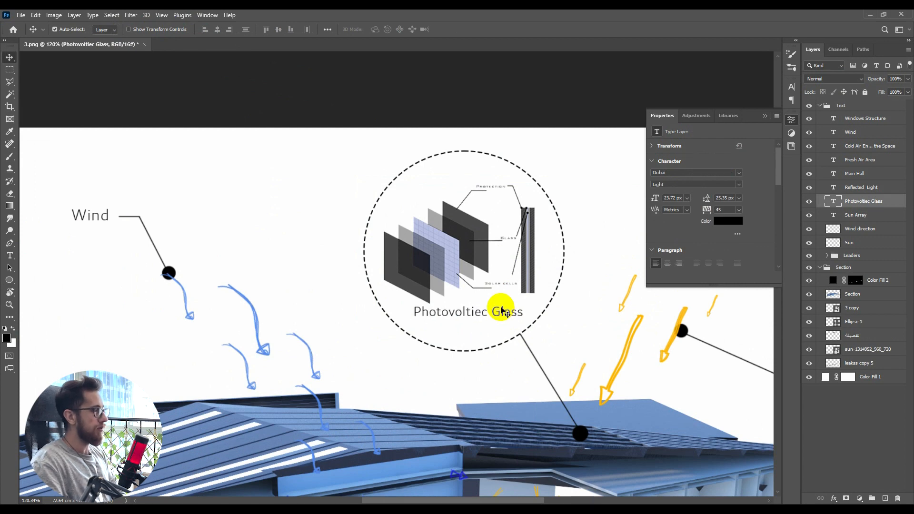
key("Left")
key("Right")
key("Down")
key("Down")
key("Down")
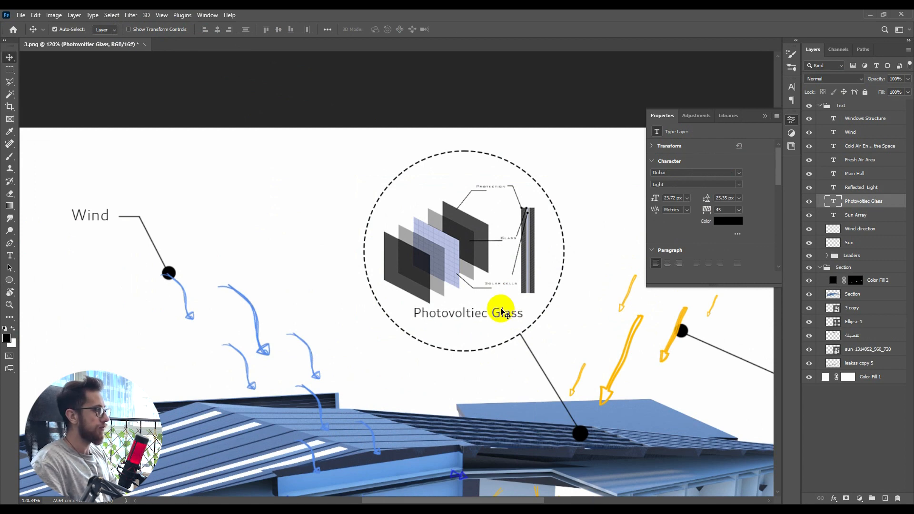
Shift the window detail images slightly left above the Windows Structure label
scroll(498, 312, "down", 1)
scroll(498, 312, "down", 11)
scroll(528, 322, "up", 7)
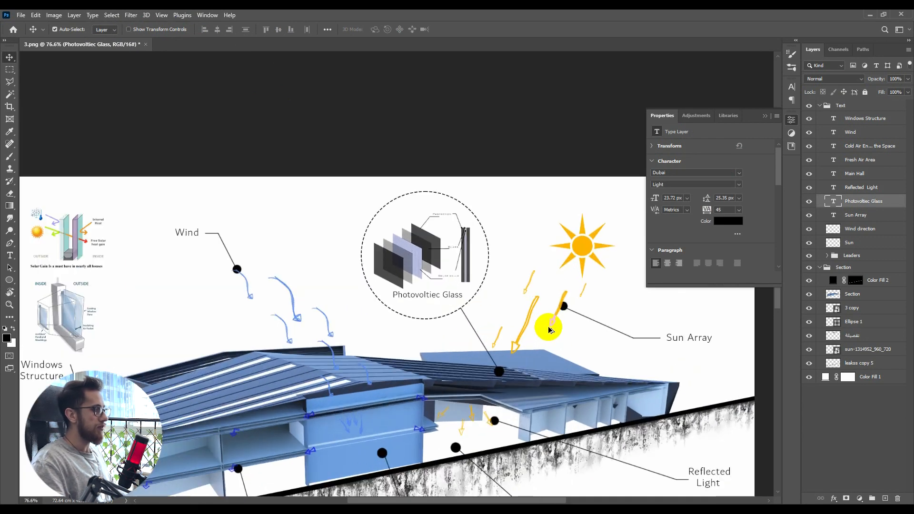
left_click_drag(581, 341, 509, 262)
left_click_drag(282, 286, 471, 282)
scroll(306, 233, "up", 2)
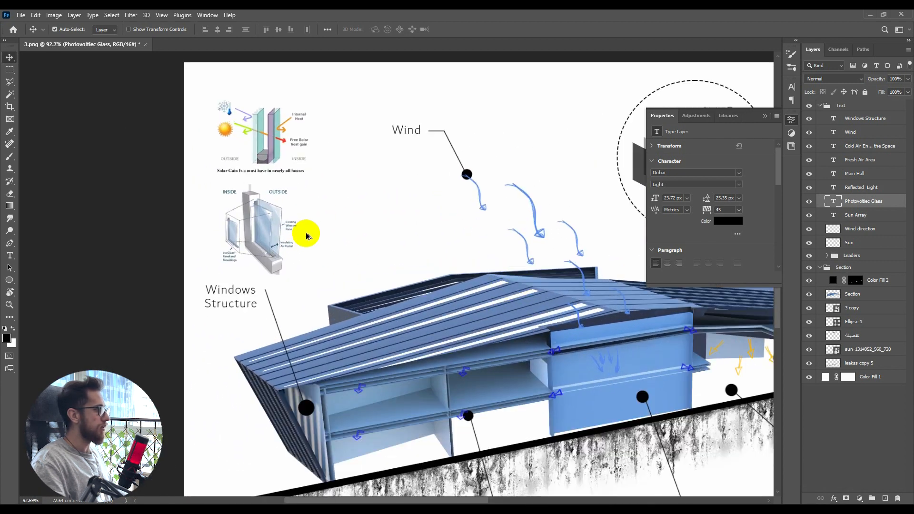
left_click_drag(306, 235, 230, 282)
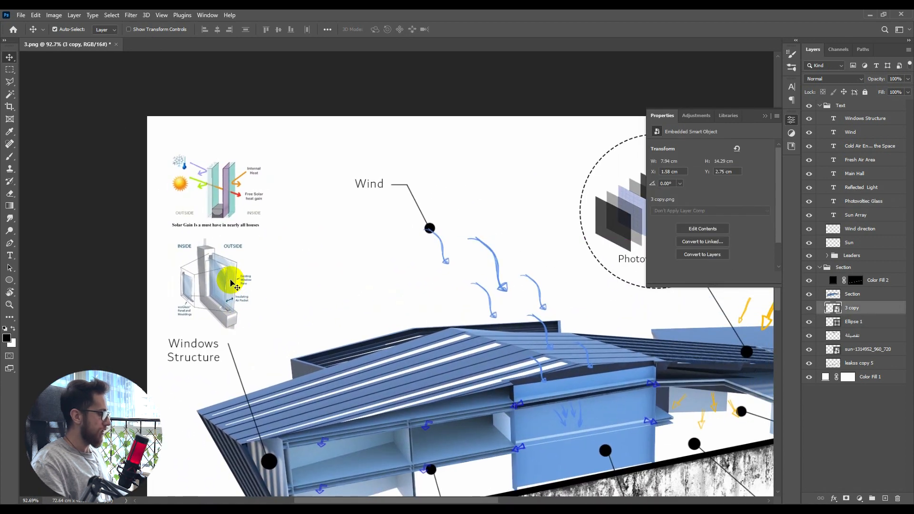
Draw a rectangle about 246 by 420 px around the window detail images with the Rectangle tool
right_click(9, 280)
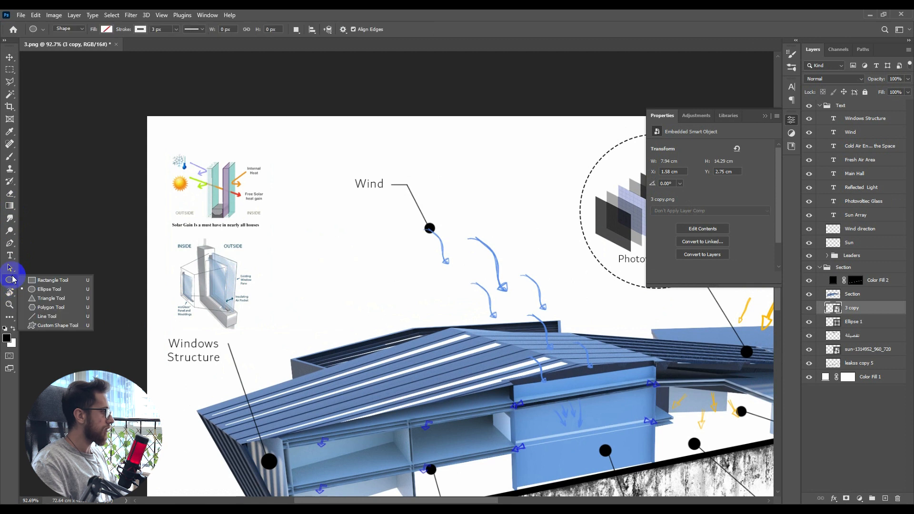
left_click(43, 280)
left_click_drag(201, 166, 272, 332)
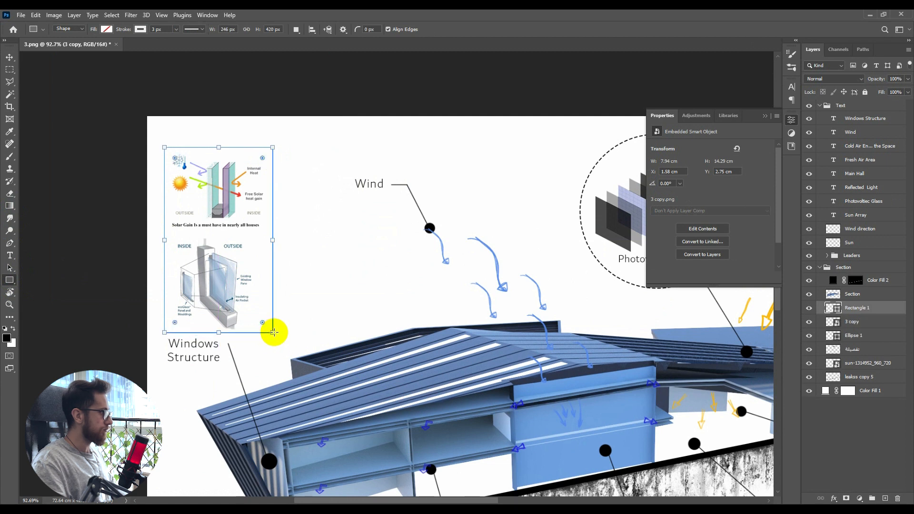
Give the rectangle around the window details a black dashed stroke 2 px wide
left_click(141, 29)
left_click(82, 78)
left_click(168, 31)
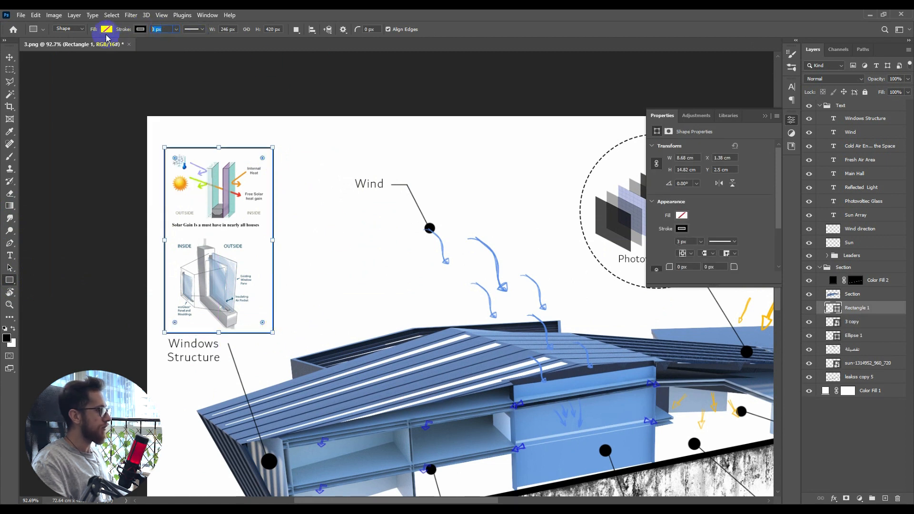
left_click(192, 30)
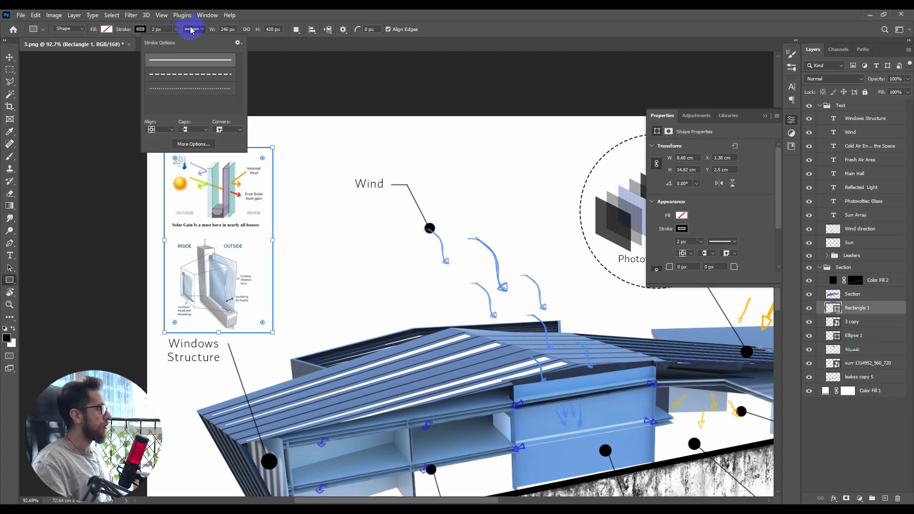
left_click(191, 75)
left_click(292, 212)
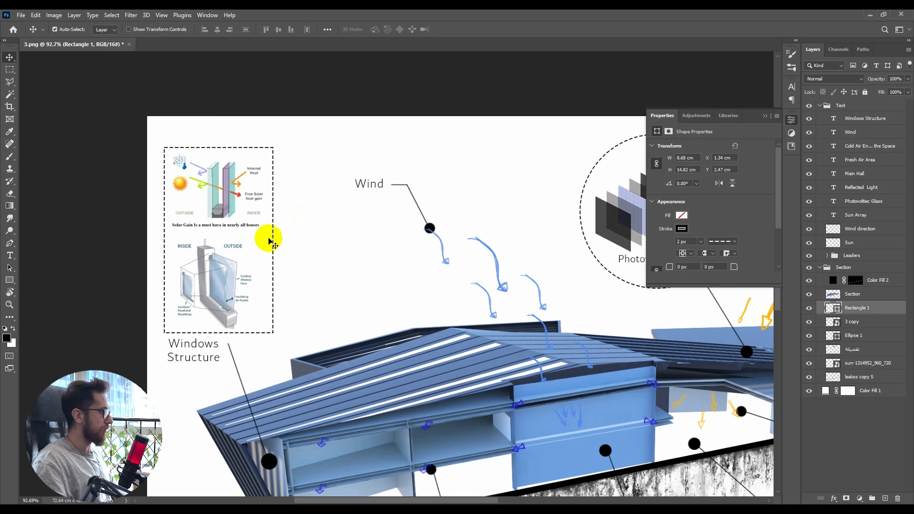
Nudge the dashed rectangle down and slightly left to X 0.99 cm
key("Down")
key("Down")
key("Down")
key("Down")
key("Down")
key("Down")
key("Down")
key("Down")
key("Down")
key("Down")
key("Down")
key("Down")
key("Down")
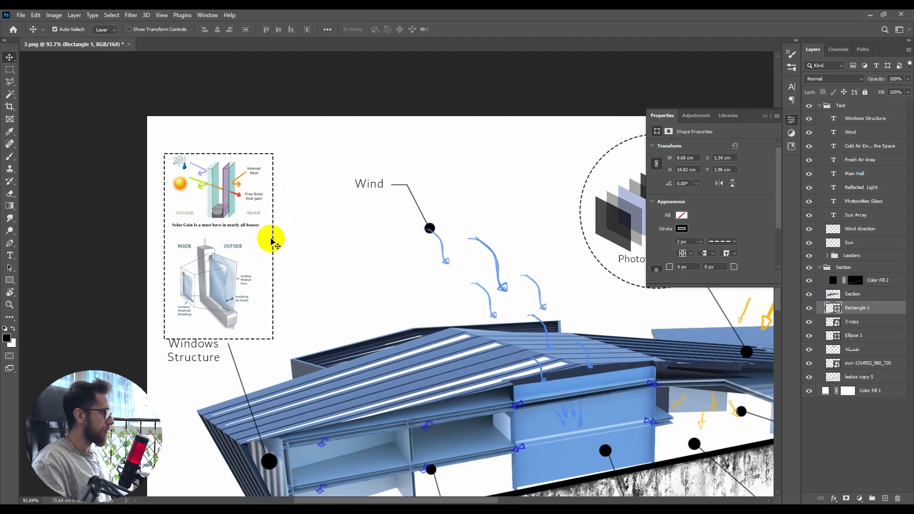
key("Left")
key("Left")
key("Left")
key("Left")
key("Left")
key("Left")
key("Left")
key("Left")
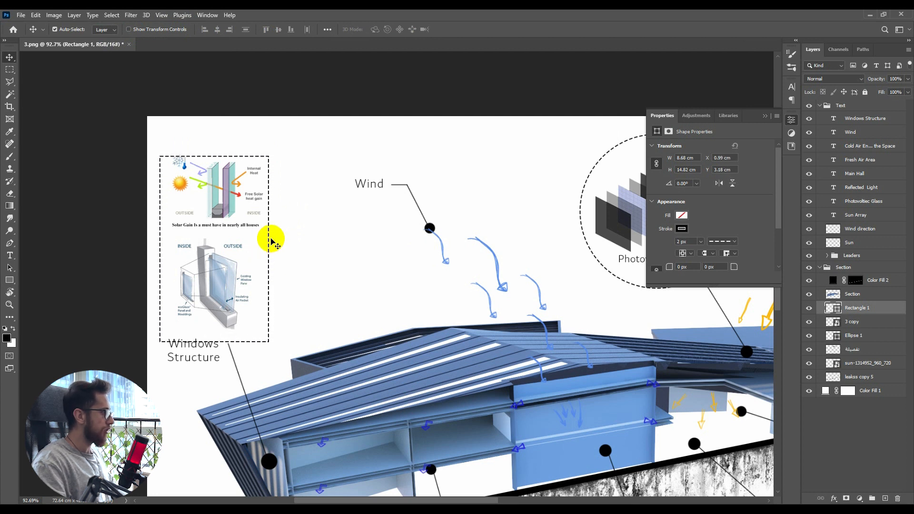
Recentre the window detail images inside the dashed rectangle and move the Windows Structure label down below the frame
scroll(282, 271, "up", 3)
left_click(224, 280)
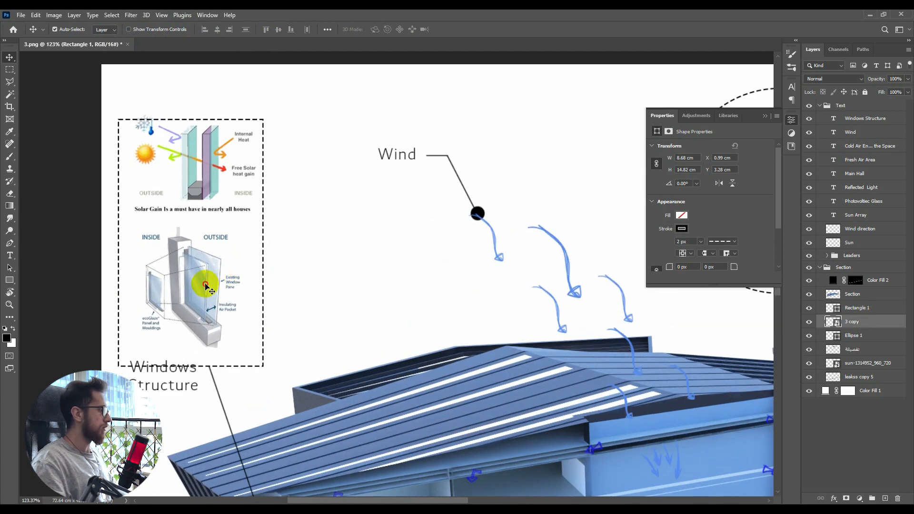
scroll(229, 267, "down", 7)
scroll(212, 312, "up", 5)
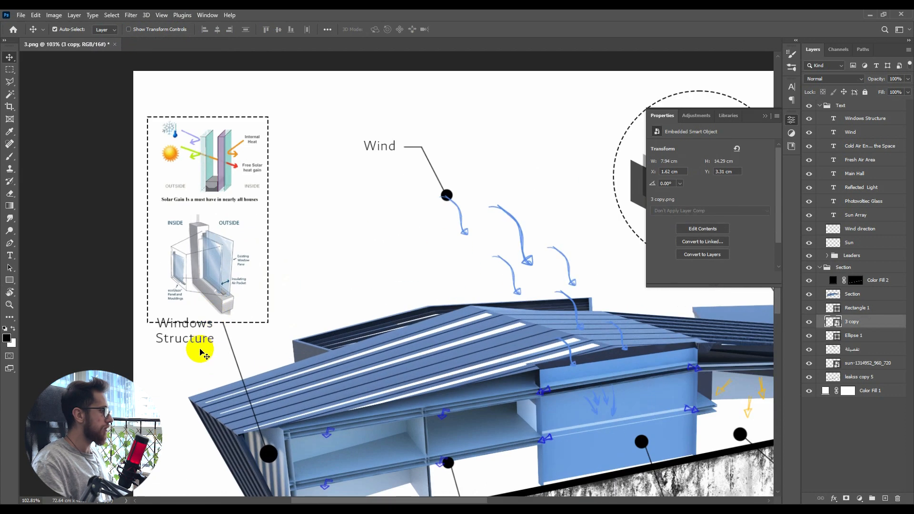
left_click_drag(197, 338, 187, 350)
Collapse the floating Properties display and review the whole annotated section diagram
scroll(452, 237, "down", 7)
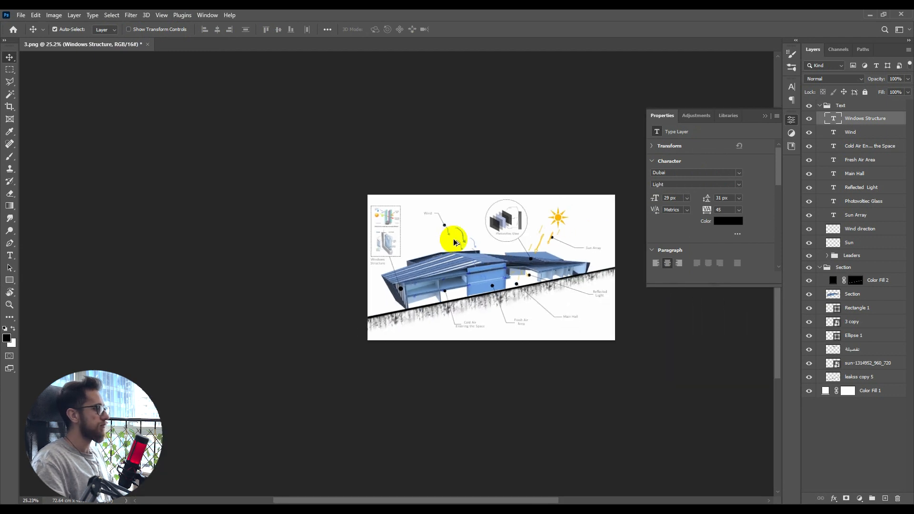
scroll(551, 261, "up", 4)
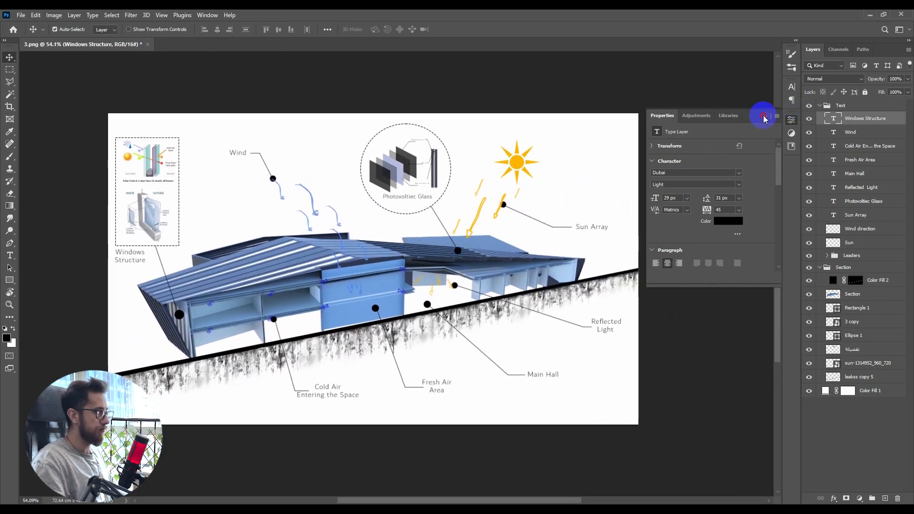
left_click(764, 116)
scroll(401, 226, "down", 3)
scroll(409, 228, "up", 4)
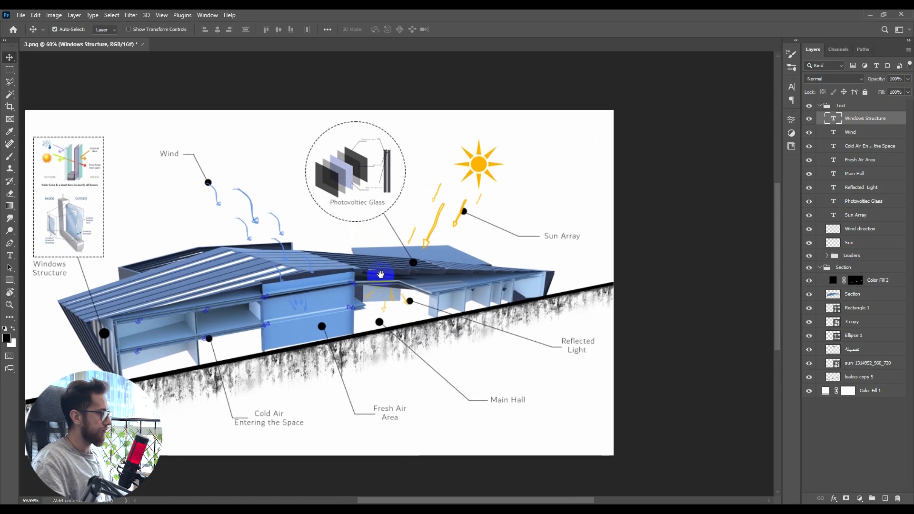
left_click_drag(380, 275, 413, 279)
scroll(416, 244, "down", 1)
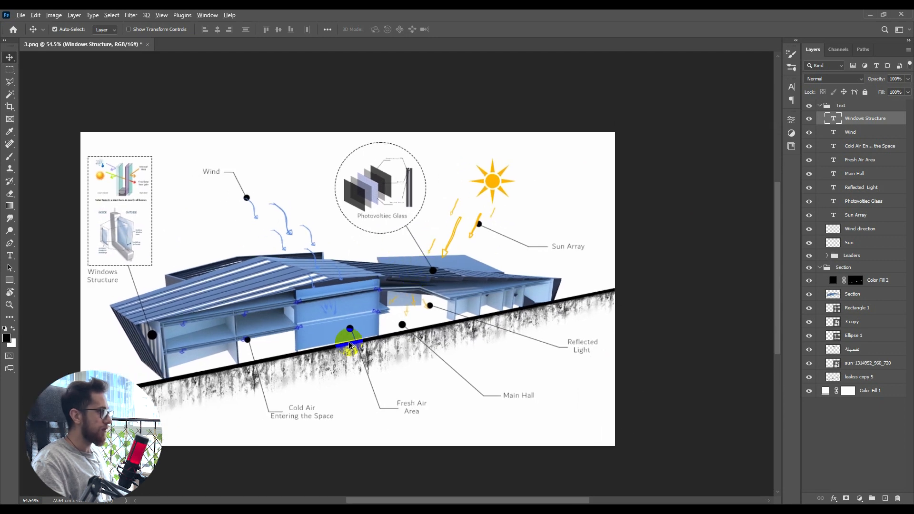
Add the text Ventilation 3D Section in the blank area below the ground texture, beneath the building's lower end
scroll(349, 345, "up", 4)
key("t")
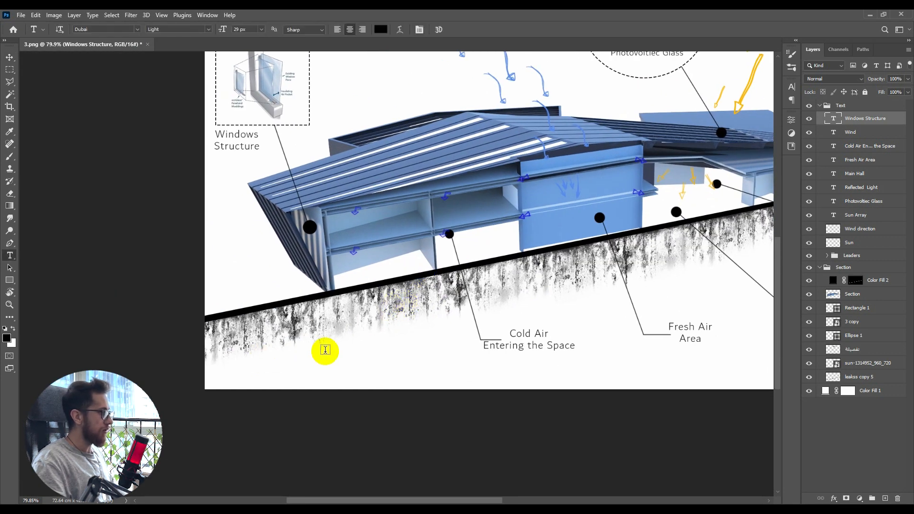
left_click(301, 358)
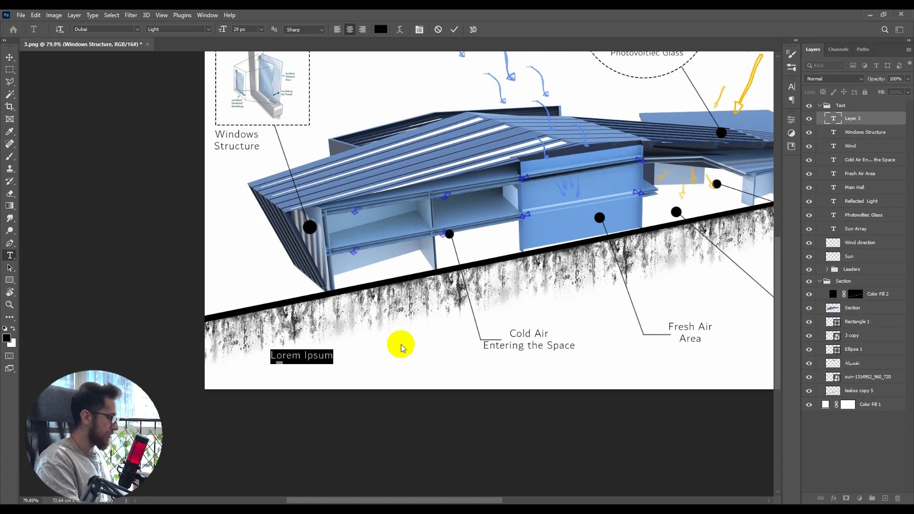
key("BackSpace")
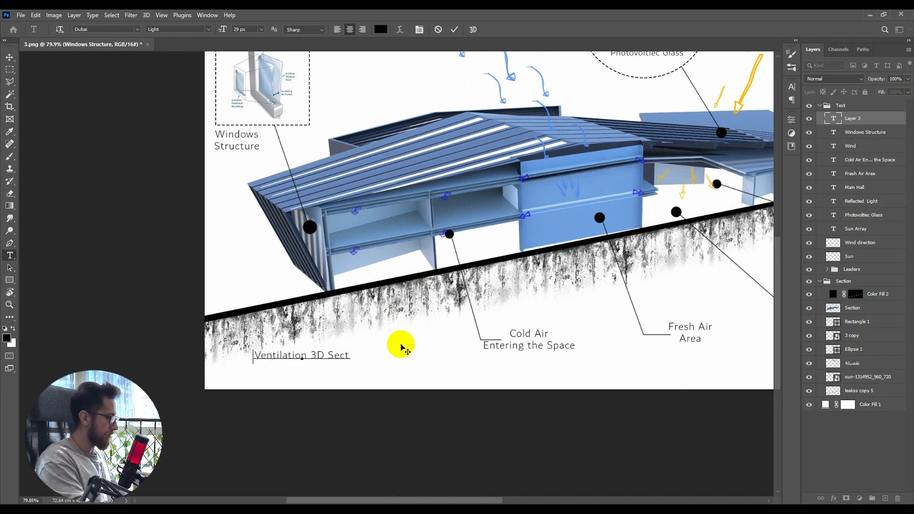
type("ion")
Set the whole Ventilation 3D Section title to Bold at 53 px and commit the text
key("ctrl+a")
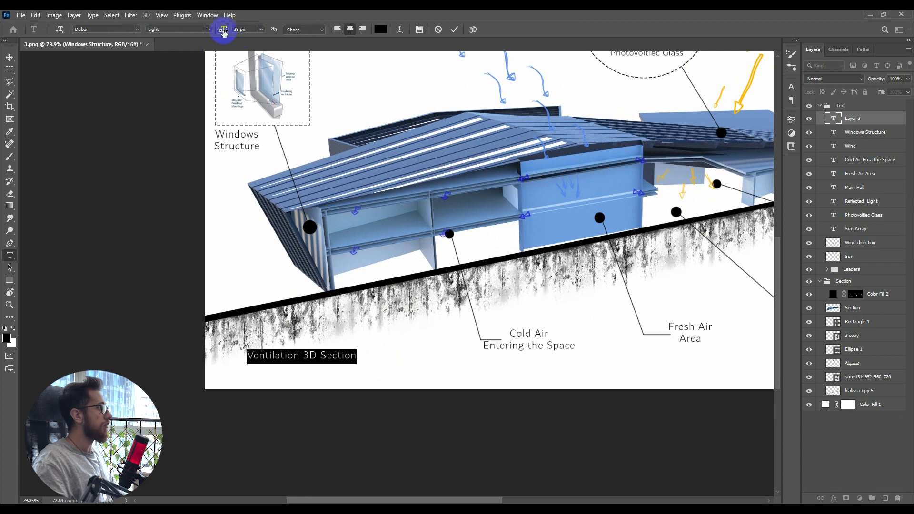
left_click(209, 29)
left_click(190, 72)
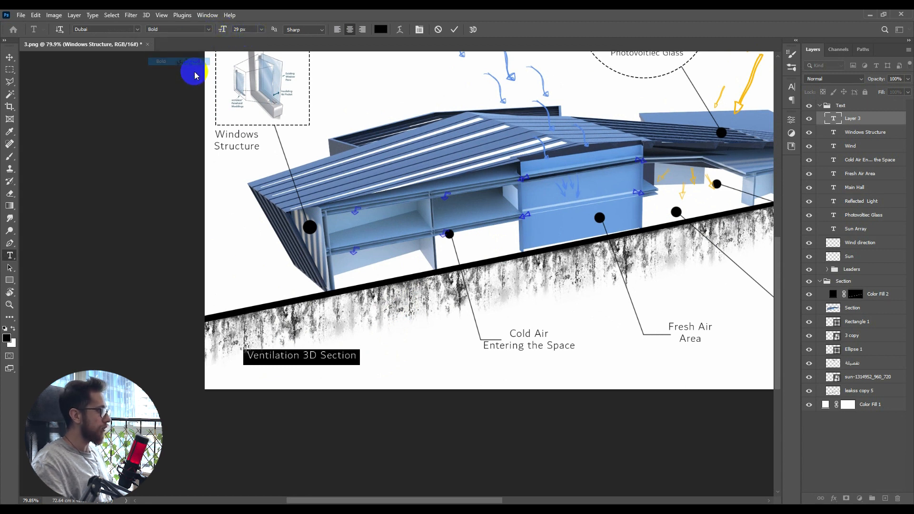
left_click_drag(222, 30, 235, 32)
left_click(344, 351)
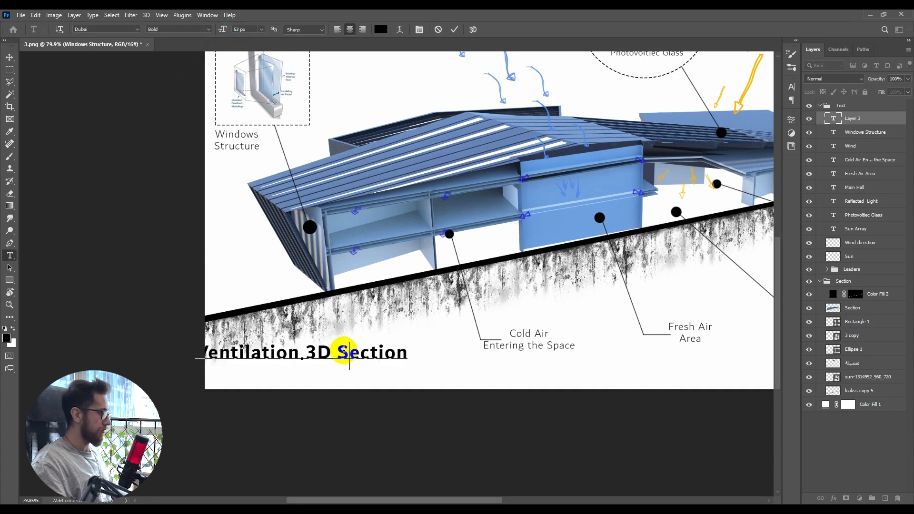
key("ctrl+Return")
key("v")
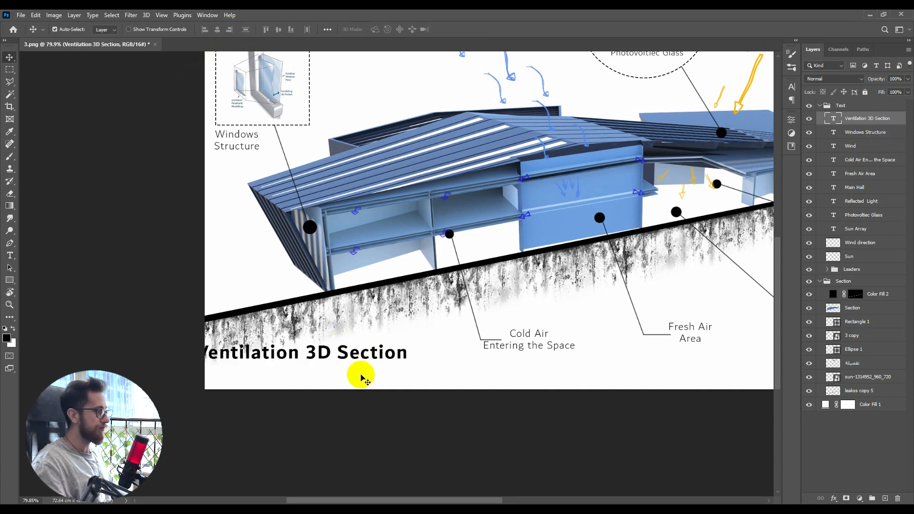
Move the title onto the ground texture and skew it vertically about -12.27° to follow the slope, narrowing it to about 91.91%
left_click_drag(352, 353, 412, 303)
key("ctrl+t")
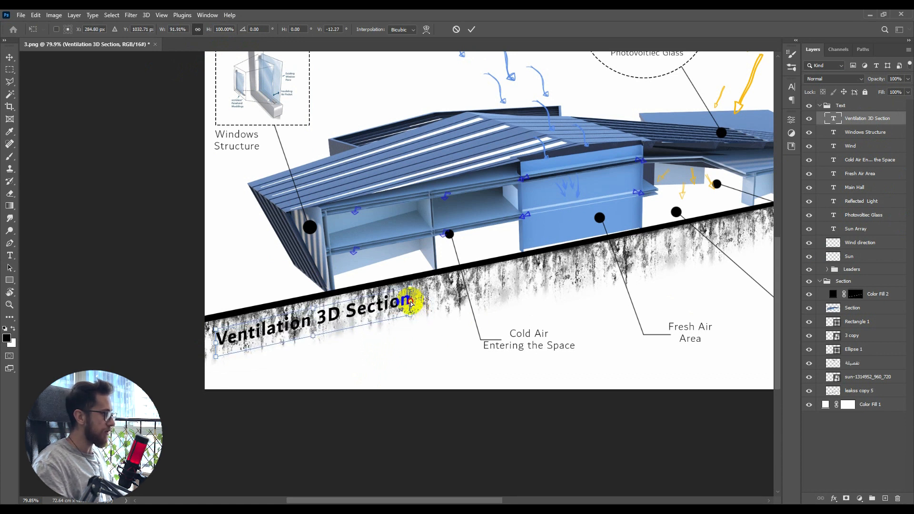
key("Return")
key("ctrl+0")
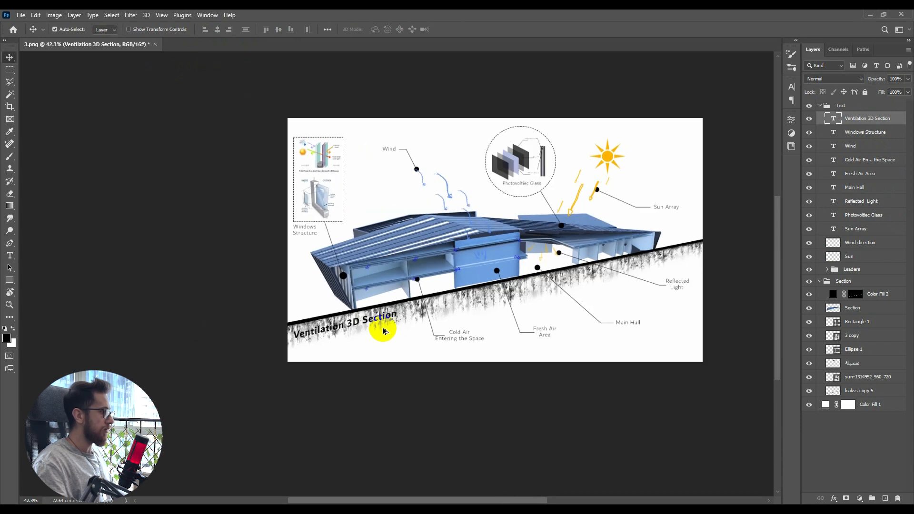
Enlarge the sloped Ventilation 3D Section title to 58 px
scroll(342, 364, "up", 3)
double_click(312, 336)
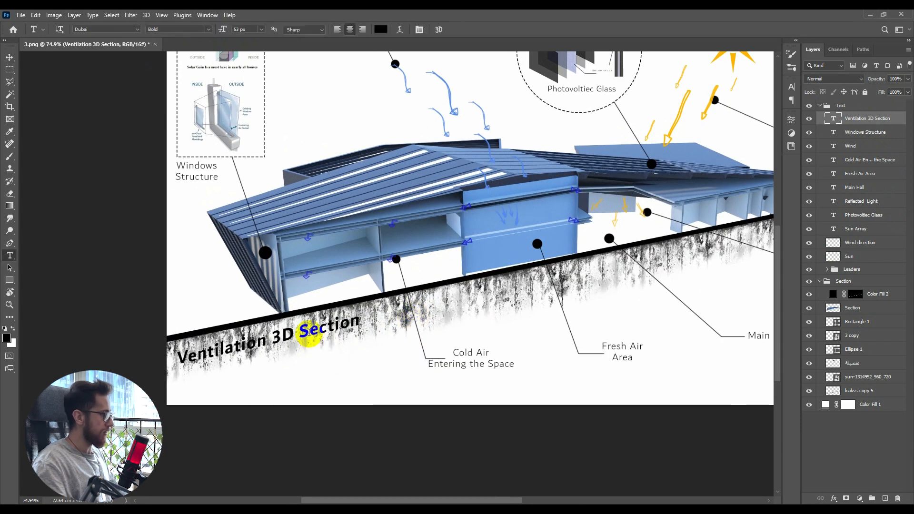
key("ctrl+a")
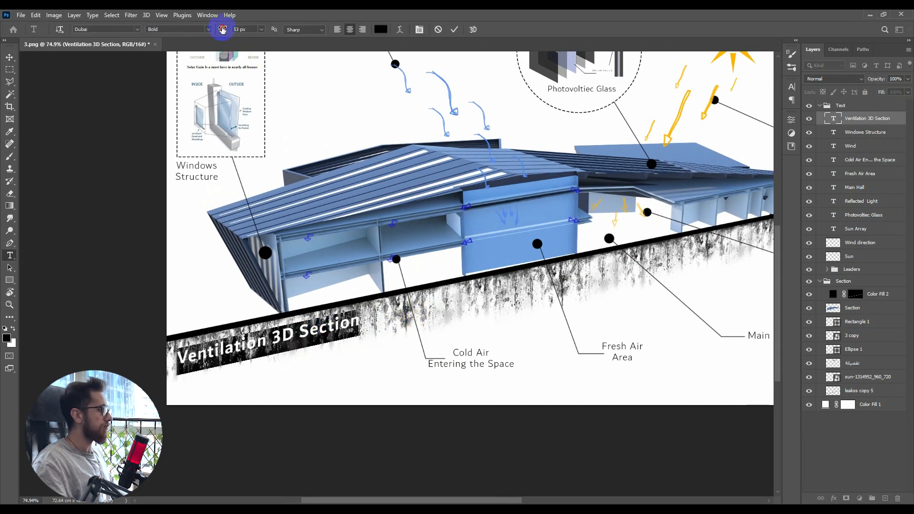
left_click_drag(222, 30, 233, 30)
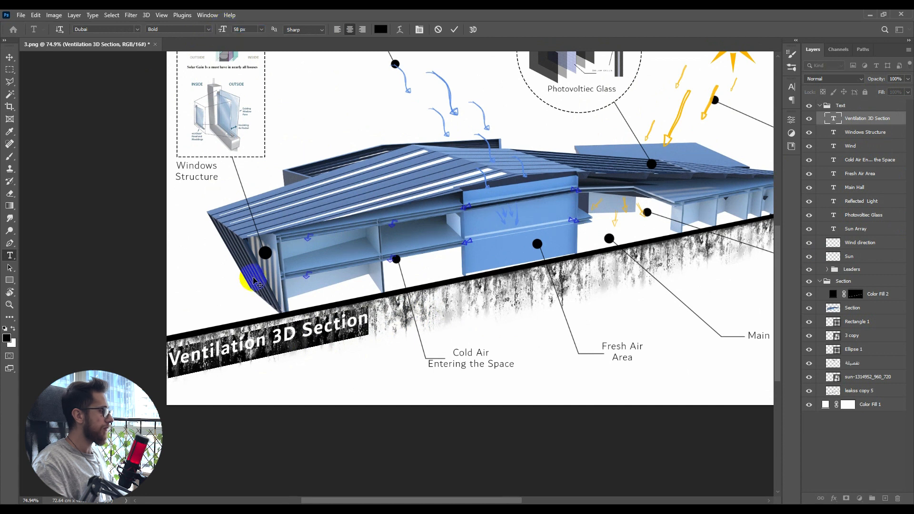
double_click(278, 342)
key("ctrl+Return")
Nudge the title right, clear of the canvas edge, and fine-tune its vertical skew by about 0.68° to match the ground line
key("Right")
key("Right")
key("Right")
key("Right")
key("Right")
key("Right")
key("Right")
key("Right")
key("Right")
key("Right")
key("Right")
key("Right")
key("Right")
key("Right")
key("Right")
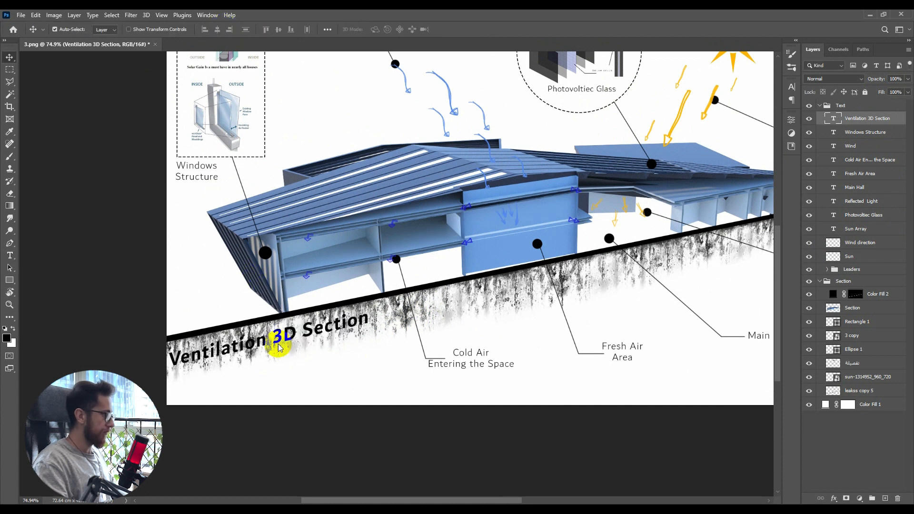
key("ctrl+t")
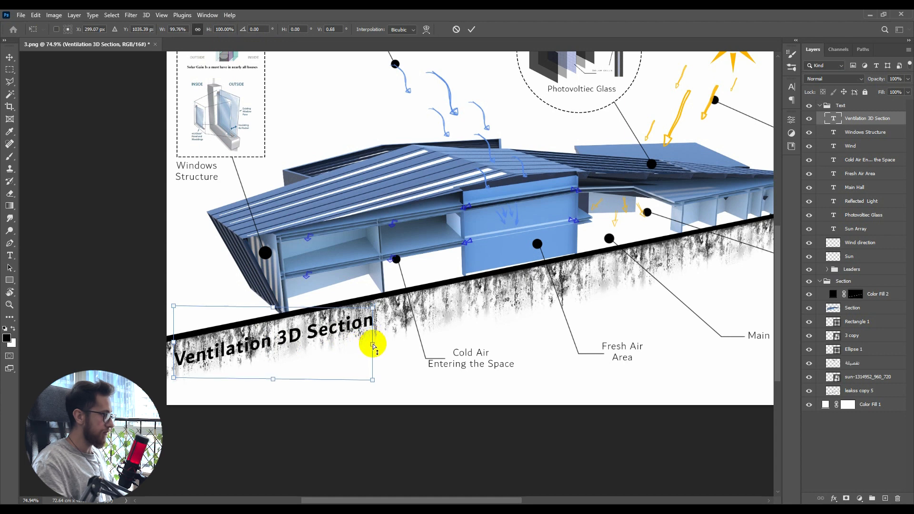
key("Return")
scroll(368, 347, "down", 4)
scroll(368, 327, "up", 4)
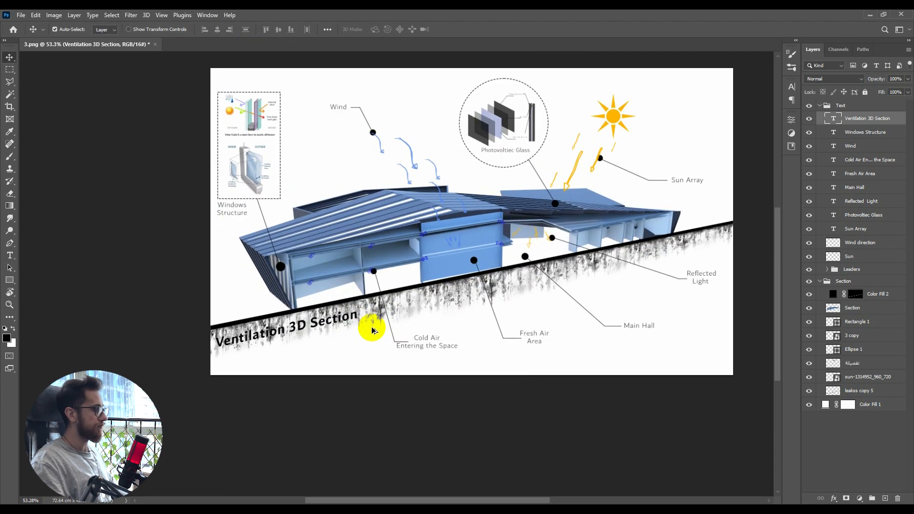
Change the text color of the Ventilation 3D Section title to white
double_click(299, 343)
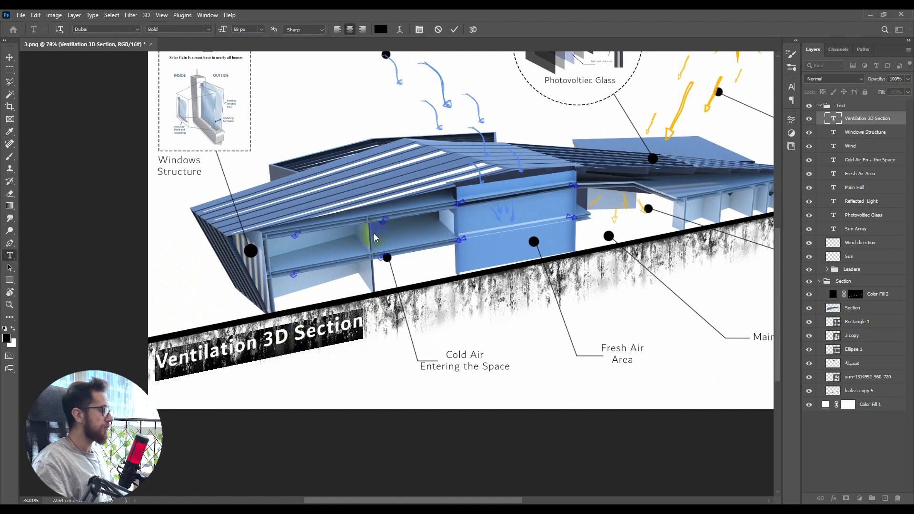
left_click(381, 29)
left_click(533, 93)
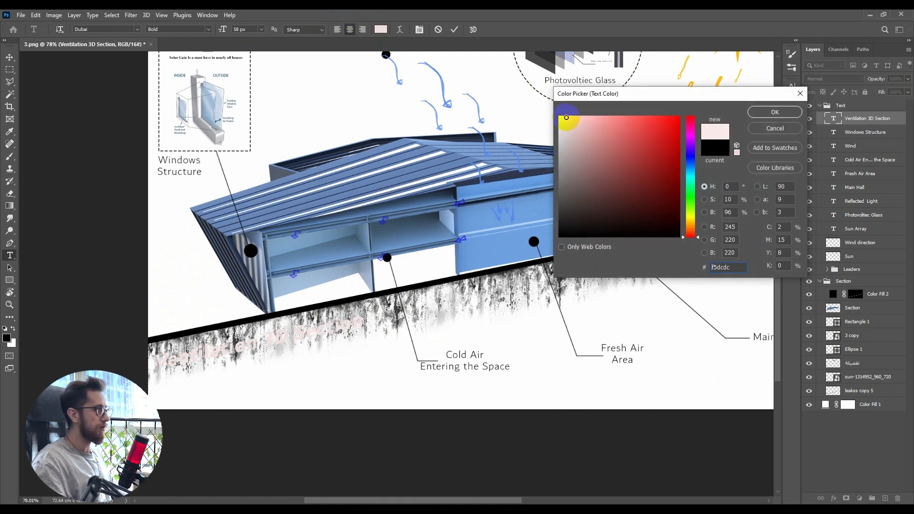
left_click(772, 134)
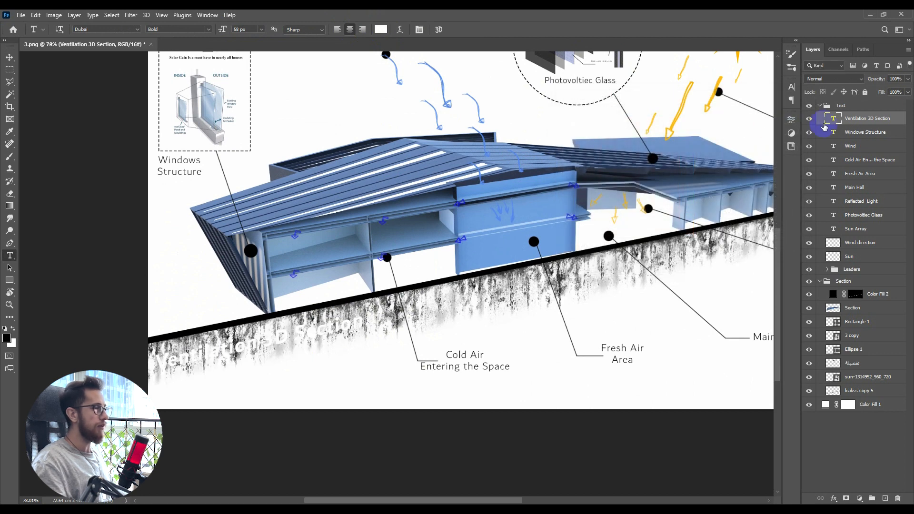
Try a black outside Stroke effect of 2 px on the title layer
double_click(899, 122)
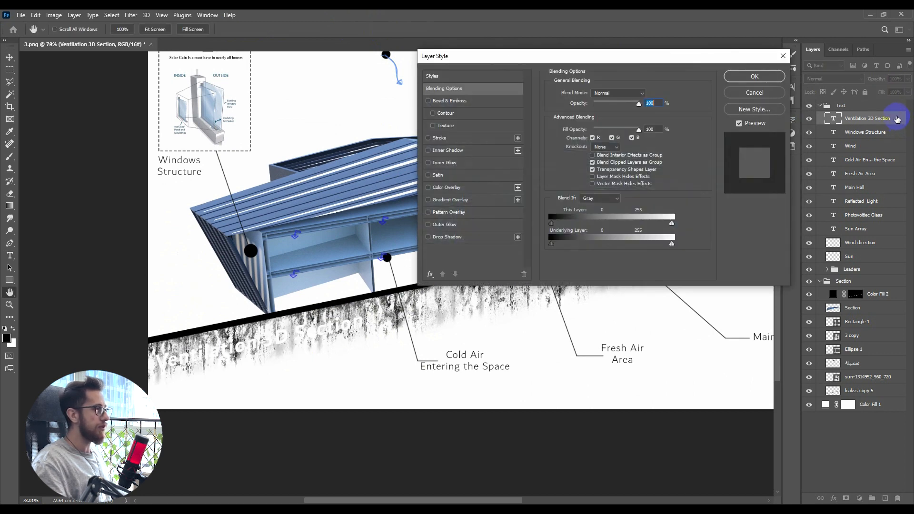
left_click_drag(734, 65, 702, 76)
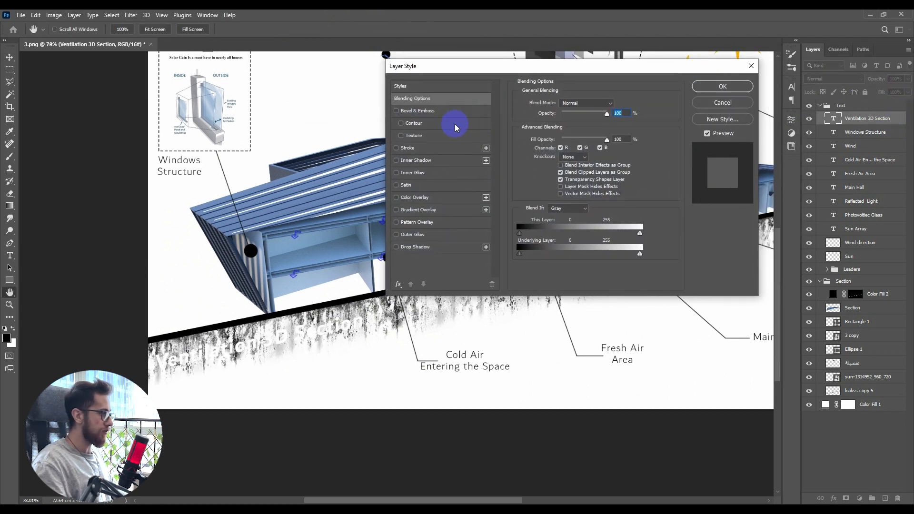
left_click(409, 149)
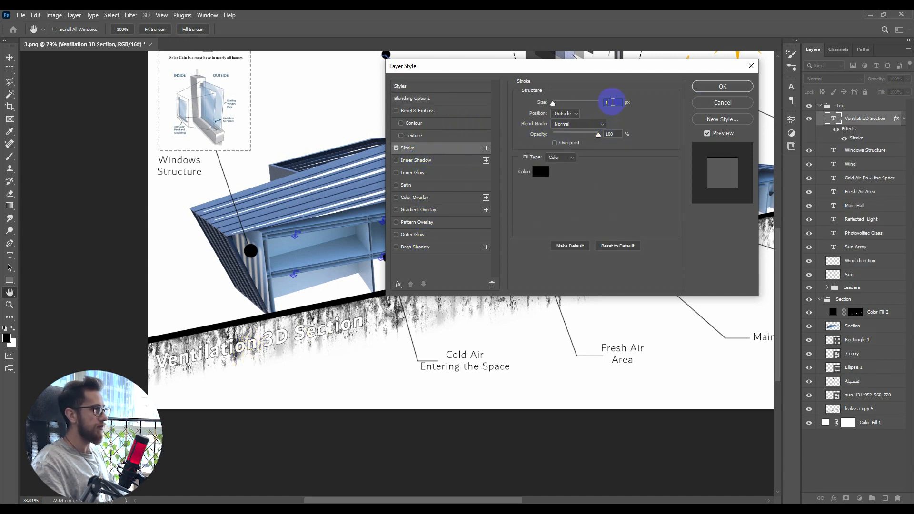
key("Up")
left_click(723, 87)
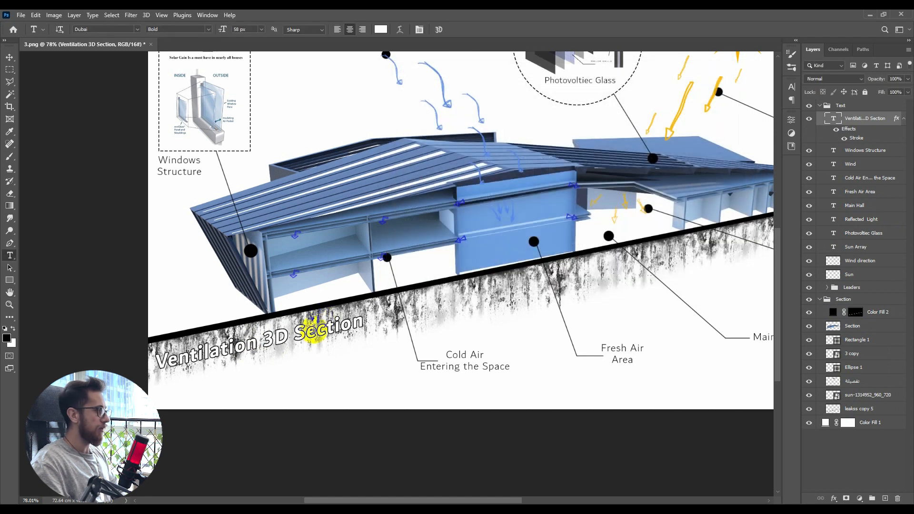
Turn off the title's Stroke effect and apply a black Drop Shadow with 100% opacity, 45° angle, 4 px distance and 3 px size
scroll(278, 343, "up", 5)
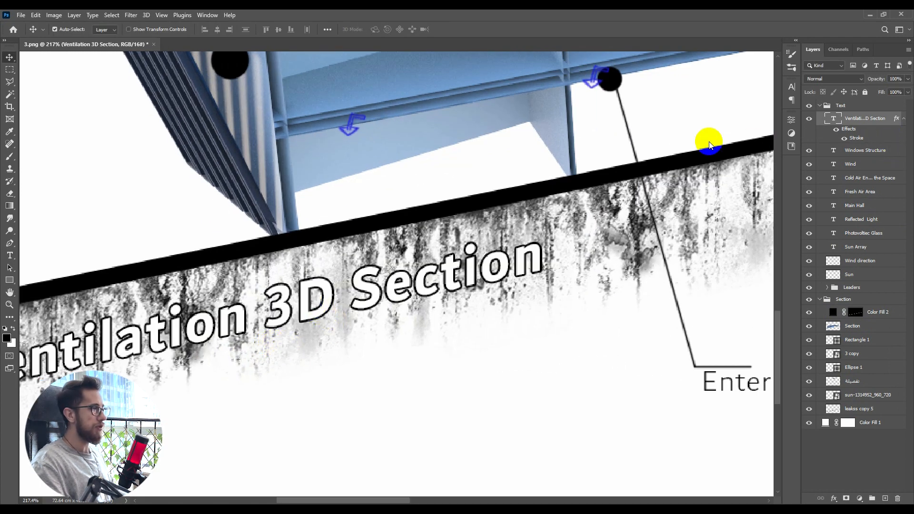
double_click(857, 138)
left_click(396, 148)
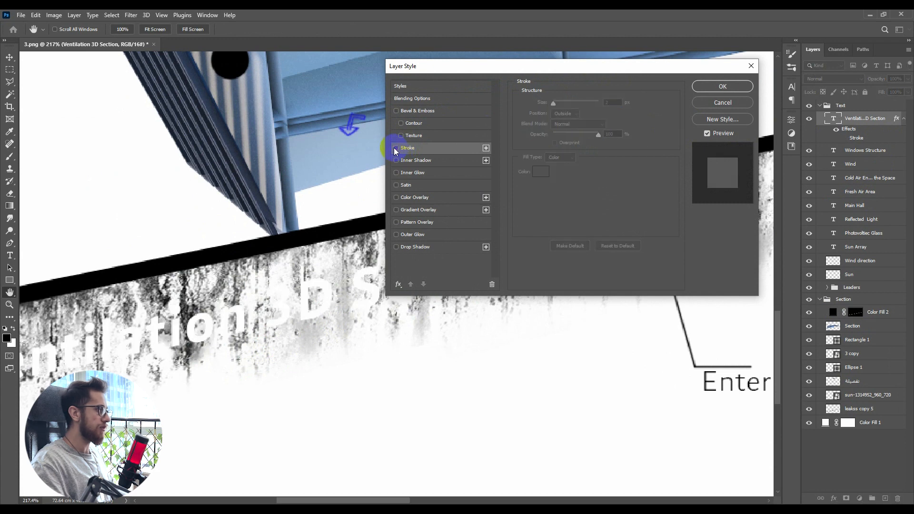
left_click(415, 247)
left_click_drag(317, 305, 319, 305)
scroll(319, 301, "down", 9)
scroll(319, 301, "down", 1)
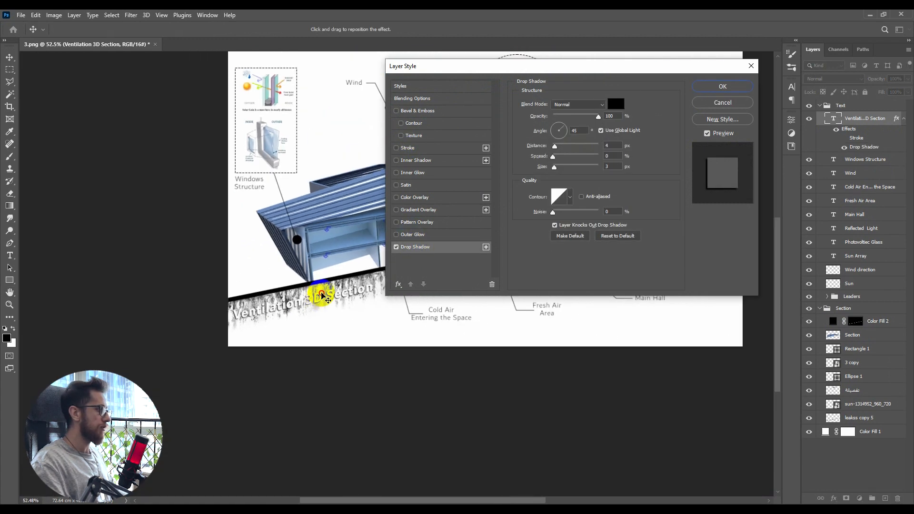
key("Return")
Examine the title's shadow up close and review the complete annotated section composition
scroll(307, 307, "up", 6)
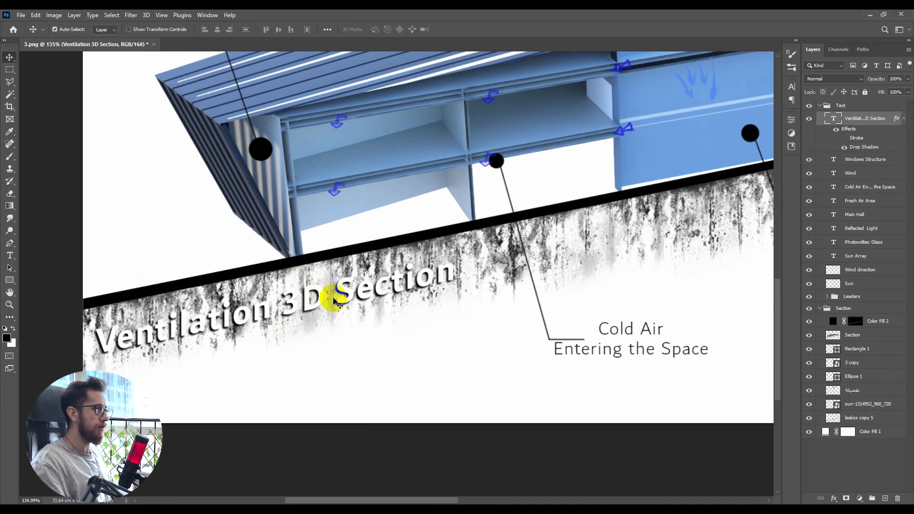
scroll(355, 258, "down", 13)
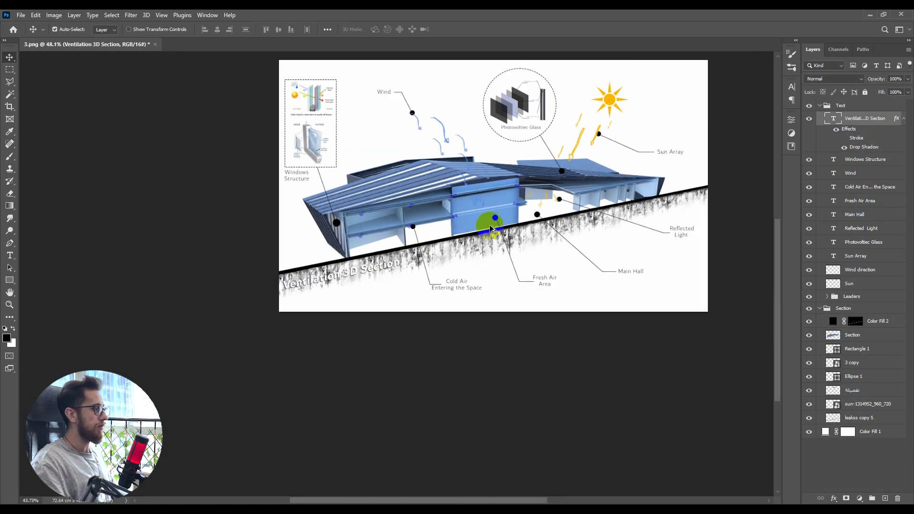
scroll(547, 200, "up", 5)
left_click_drag(553, 218, 544, 221)
scroll(543, 224, "down", 3)
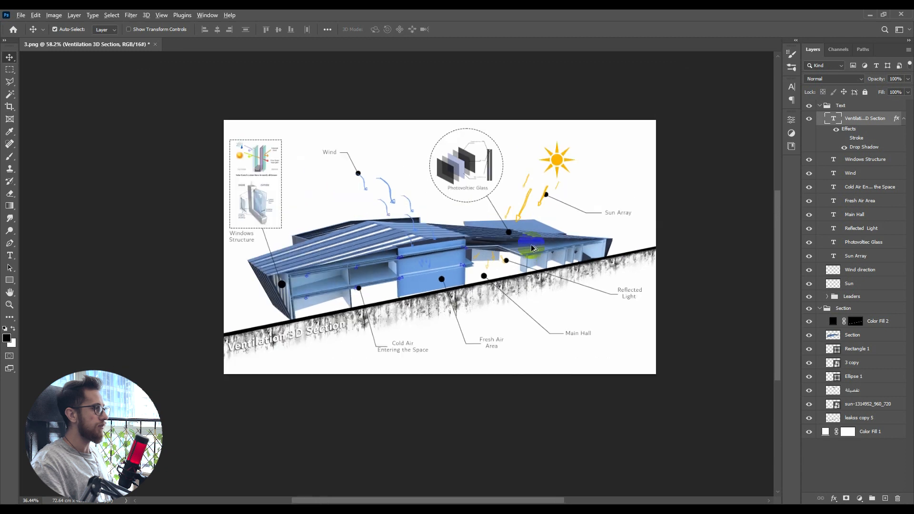
scroll(519, 241, "up", 2)
scroll(531, 246, "up", 1)
left_click_drag(524, 241, 527, 249)
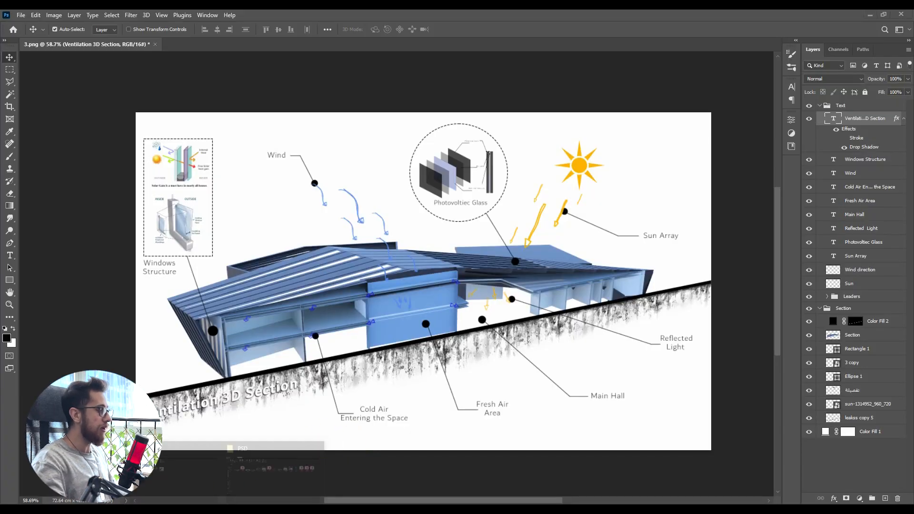
Switch to the 3d section folder, open the reference board fgjgfyjgyj.jpg and examine its ventilation section for comparison
left_click(208, 485)
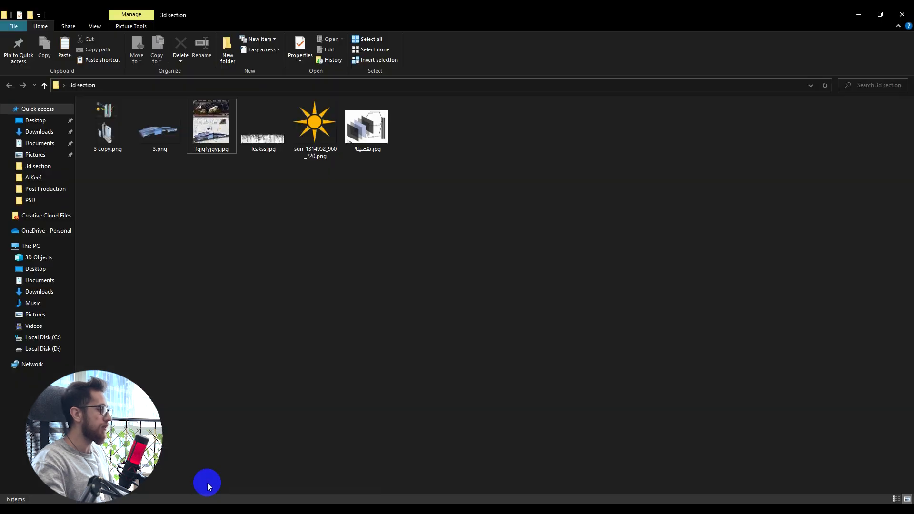
double_click(203, 138)
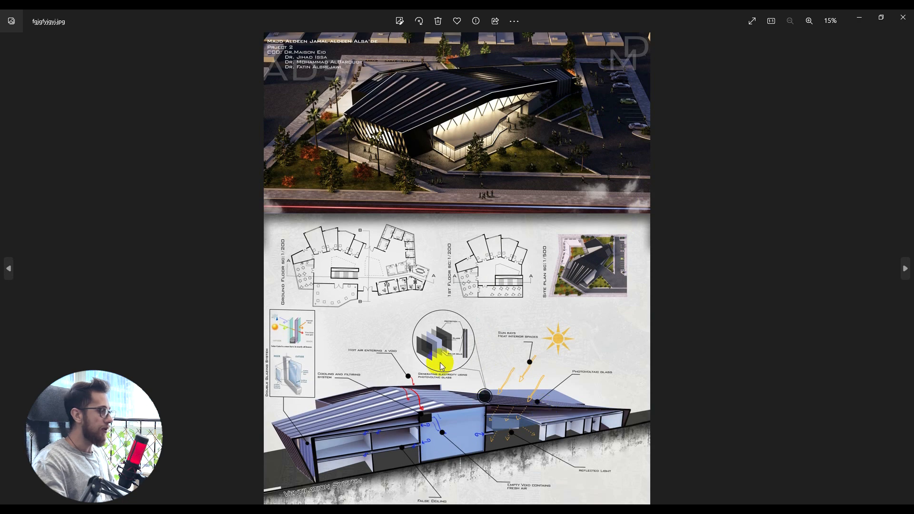
scroll(444, 351, "up", 5)
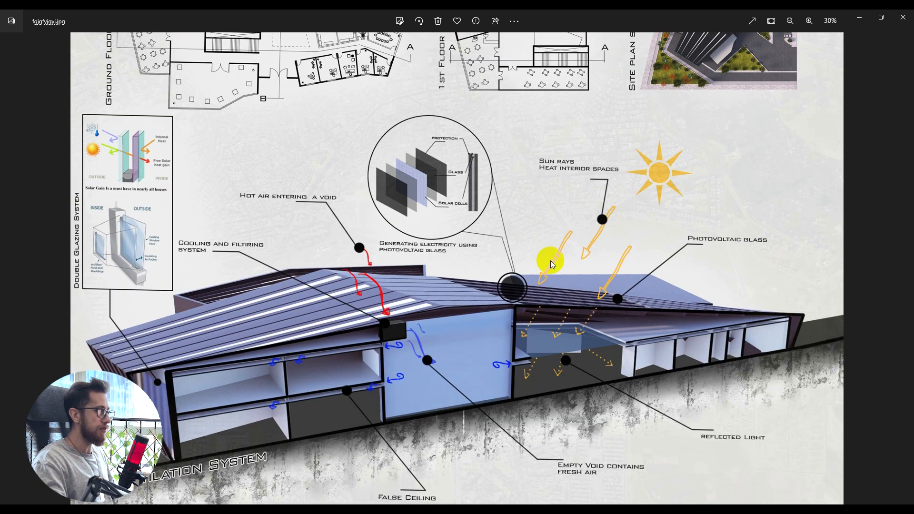
scroll(495, 407, "down", 5)
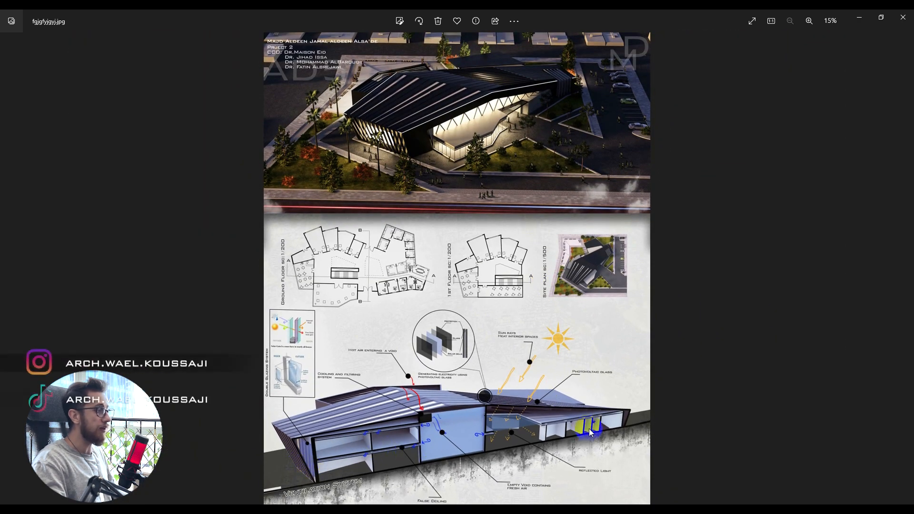